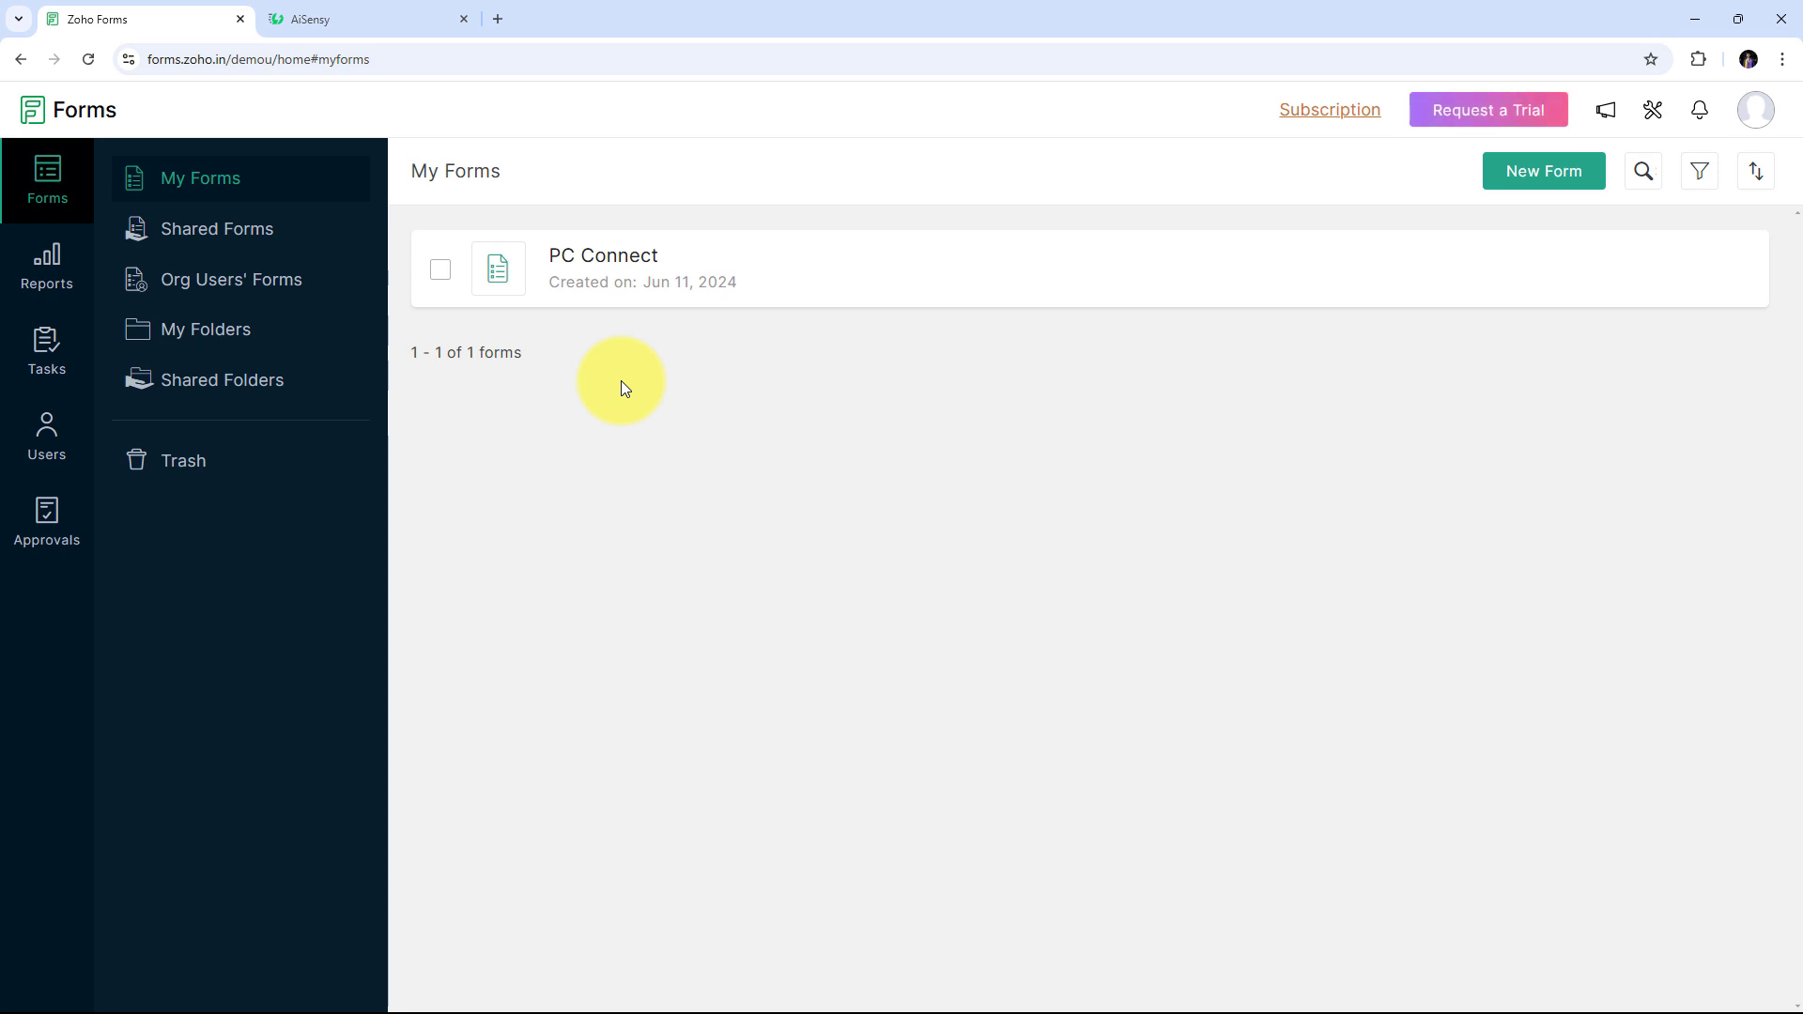
# Switch back and forth between the Zoho Forms form list and AiSensy, ending on AiSensy's Template Messages
pyautogui.click(300, 19)
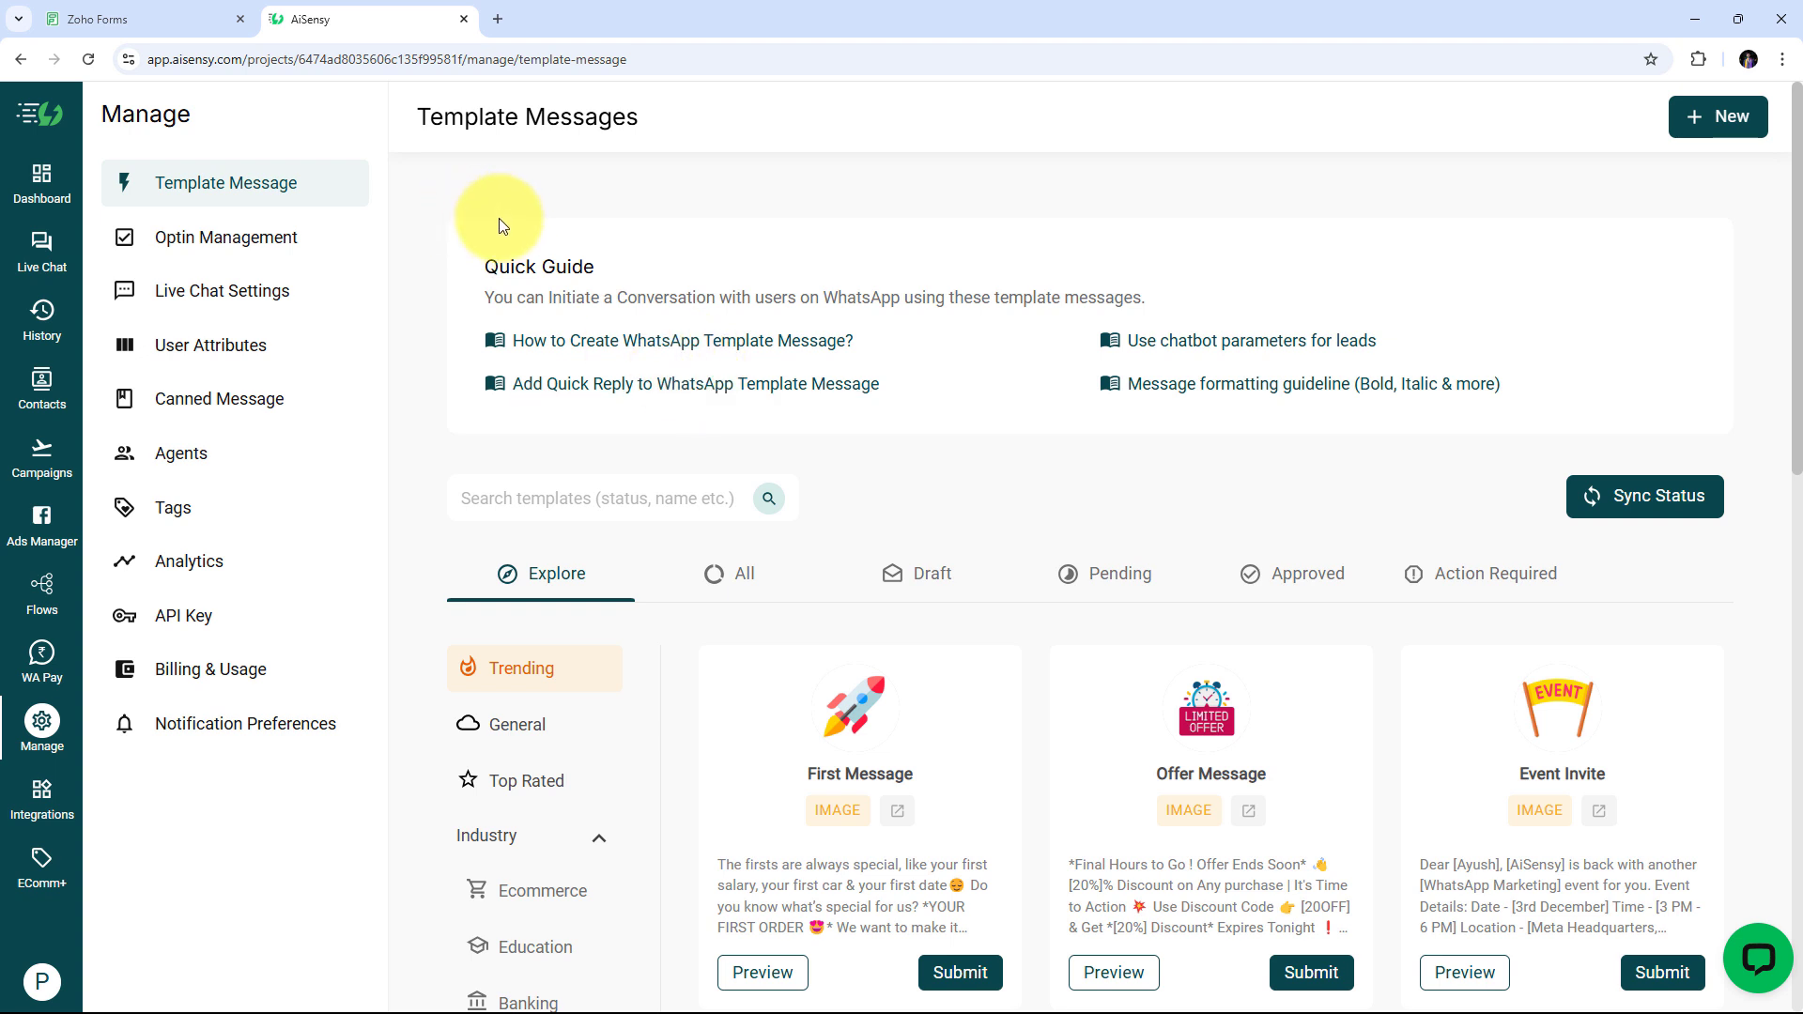
pyautogui.click(181, 21)
pyautogui.click(333, 16)
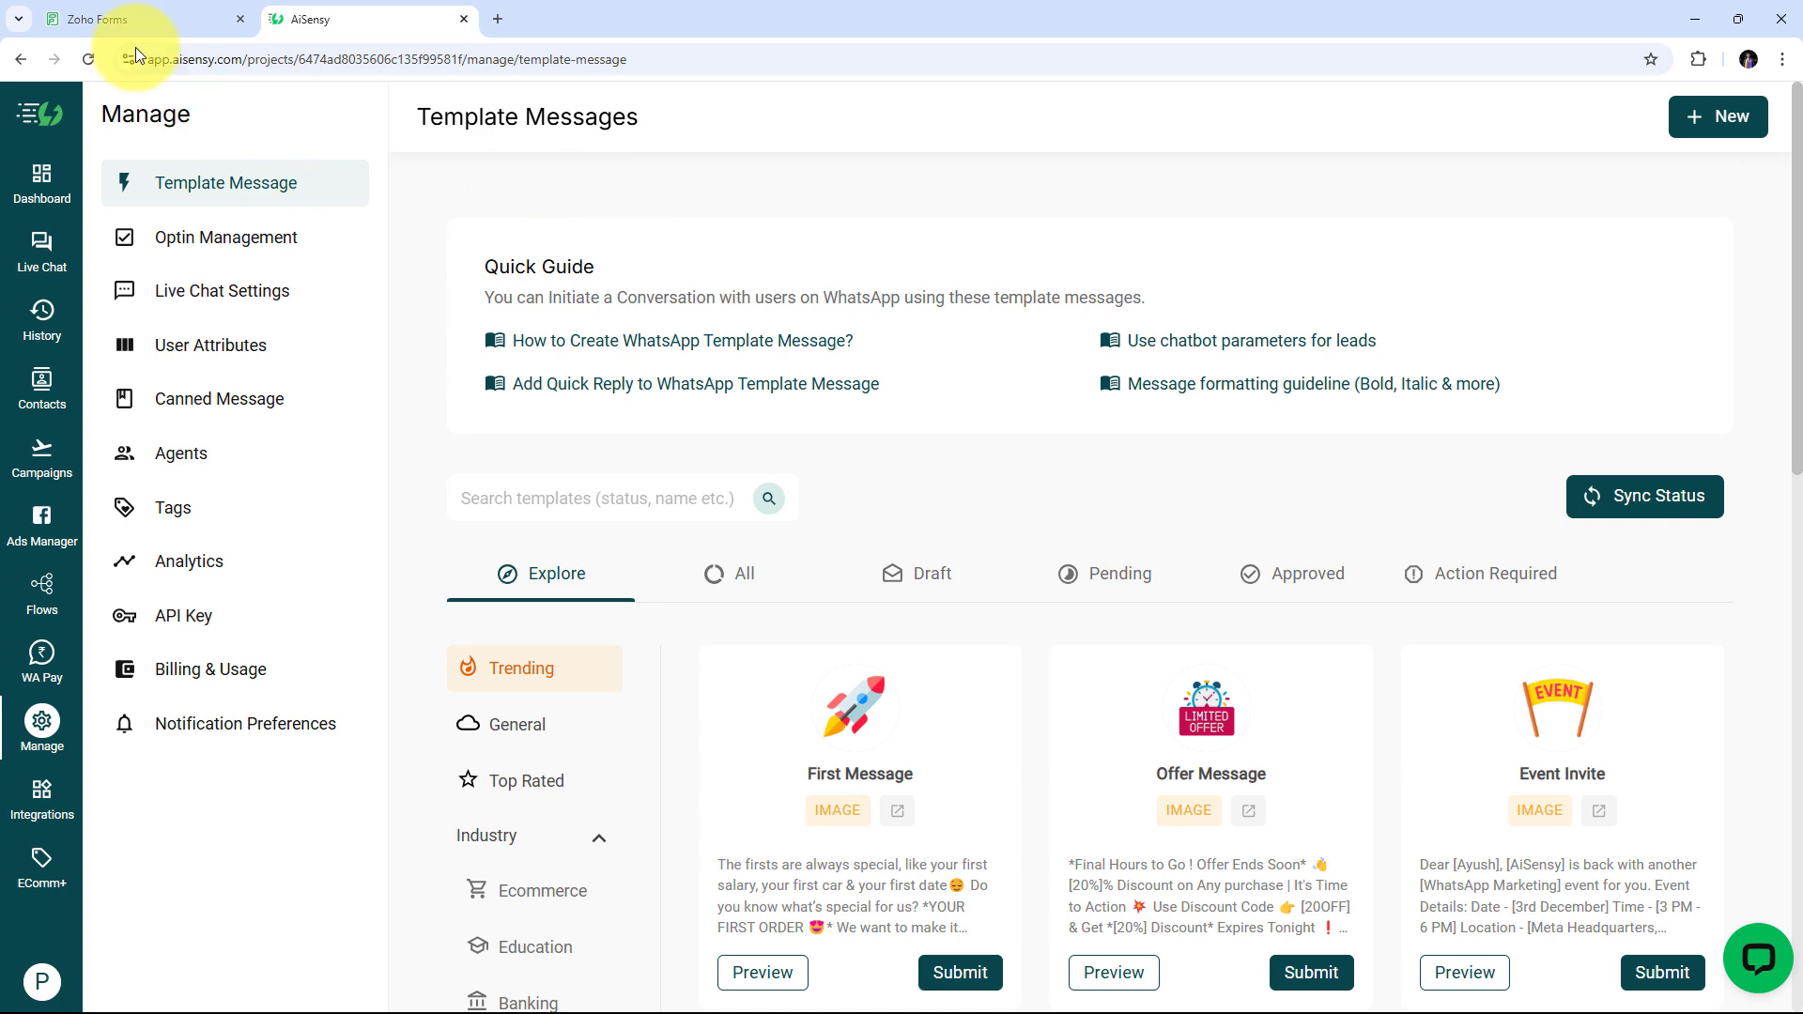
pyautogui.click(131, 17)
pyautogui.click(340, 19)
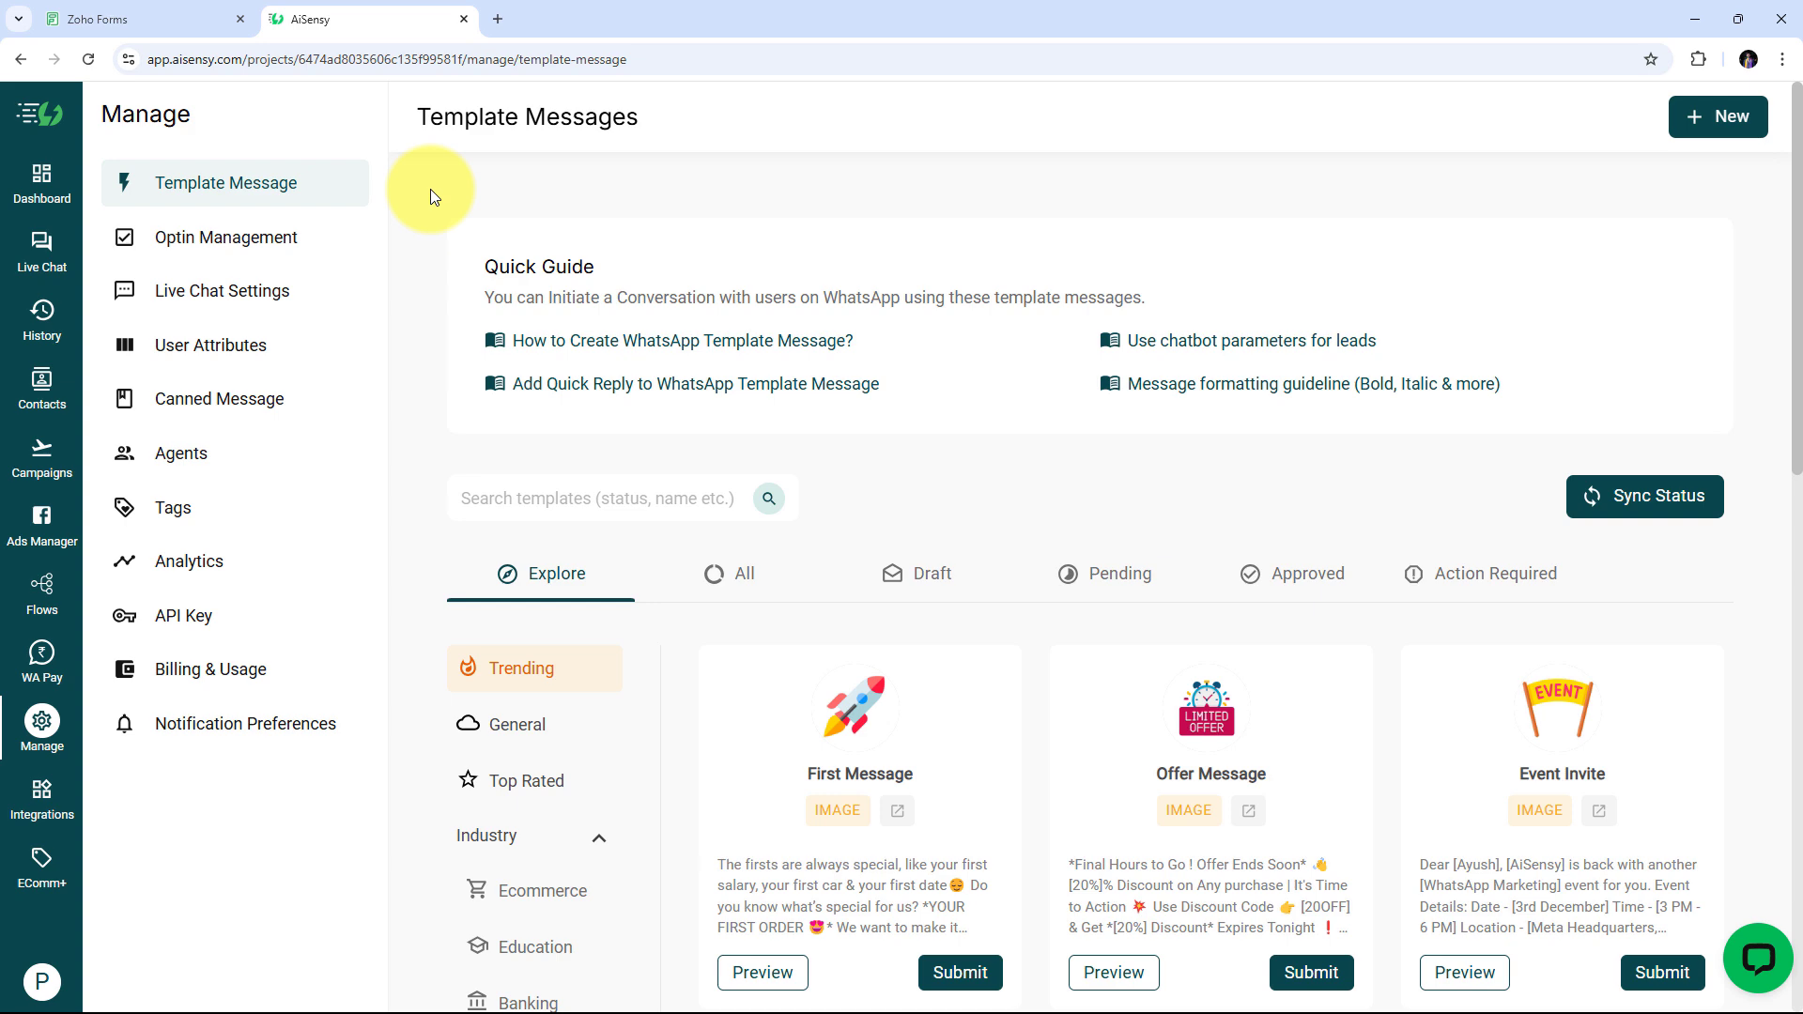
pyautogui.click(133, 16)
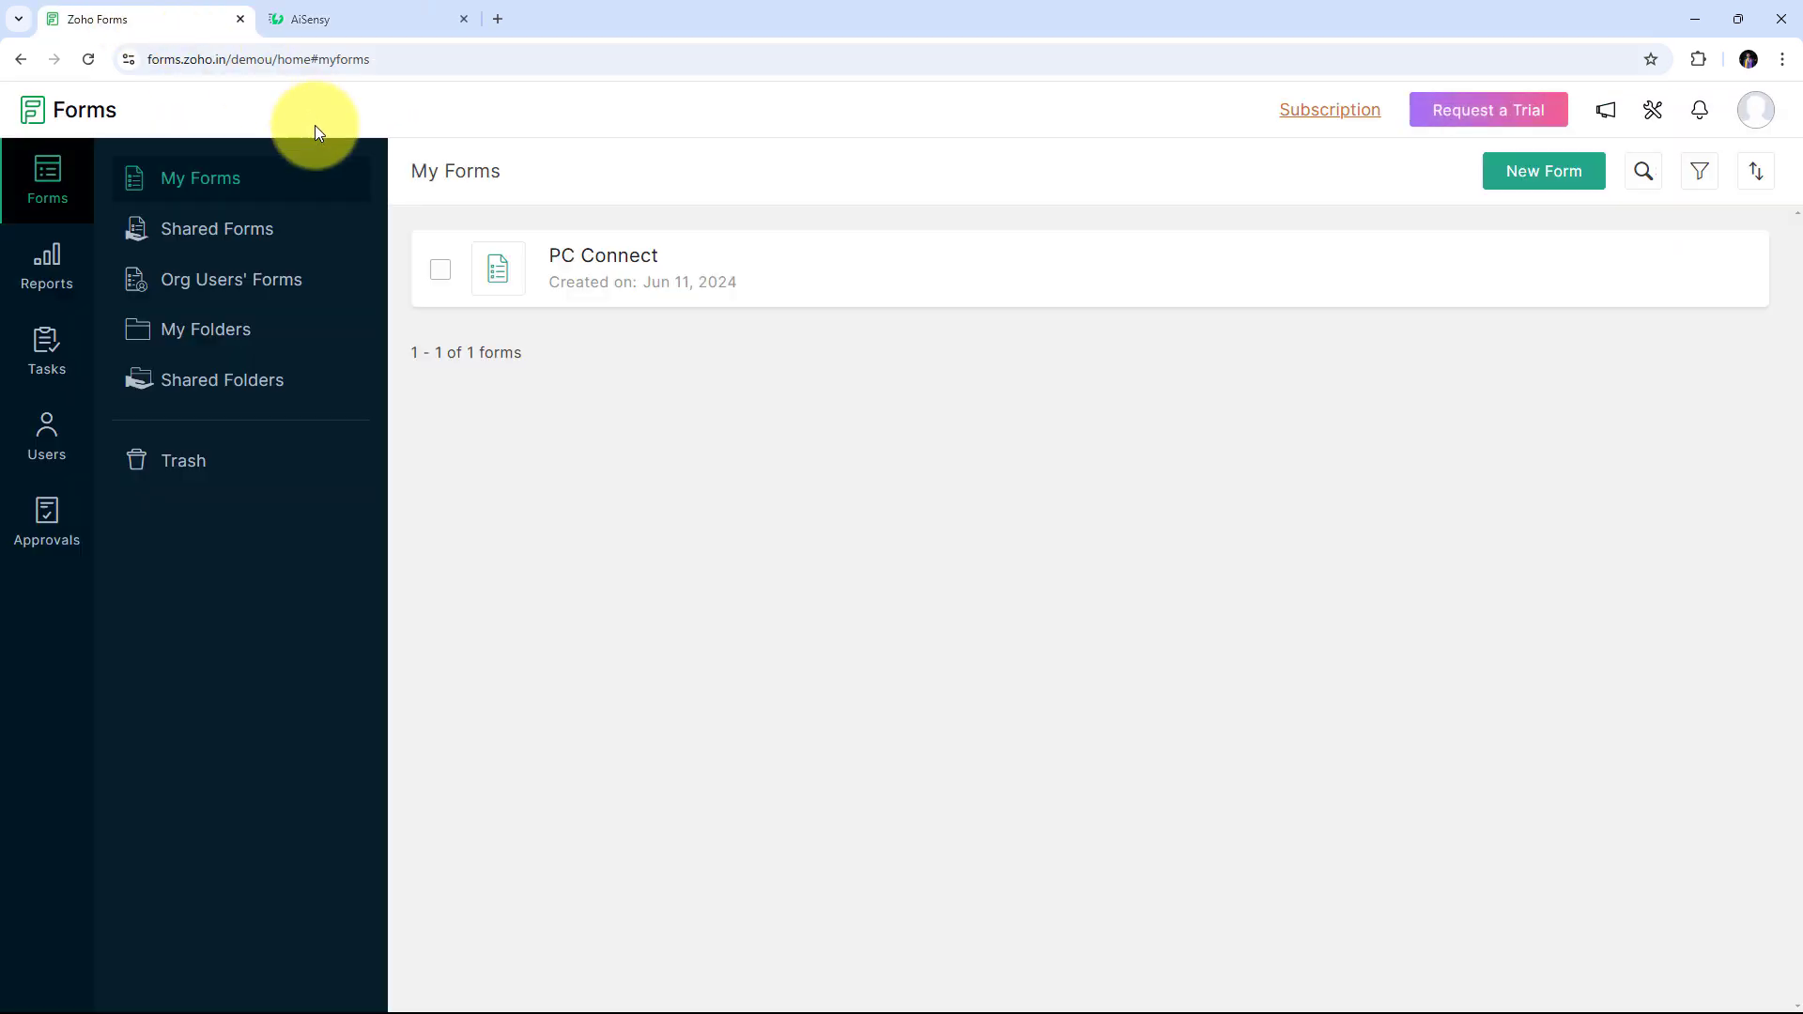
pyautogui.click(330, 17)
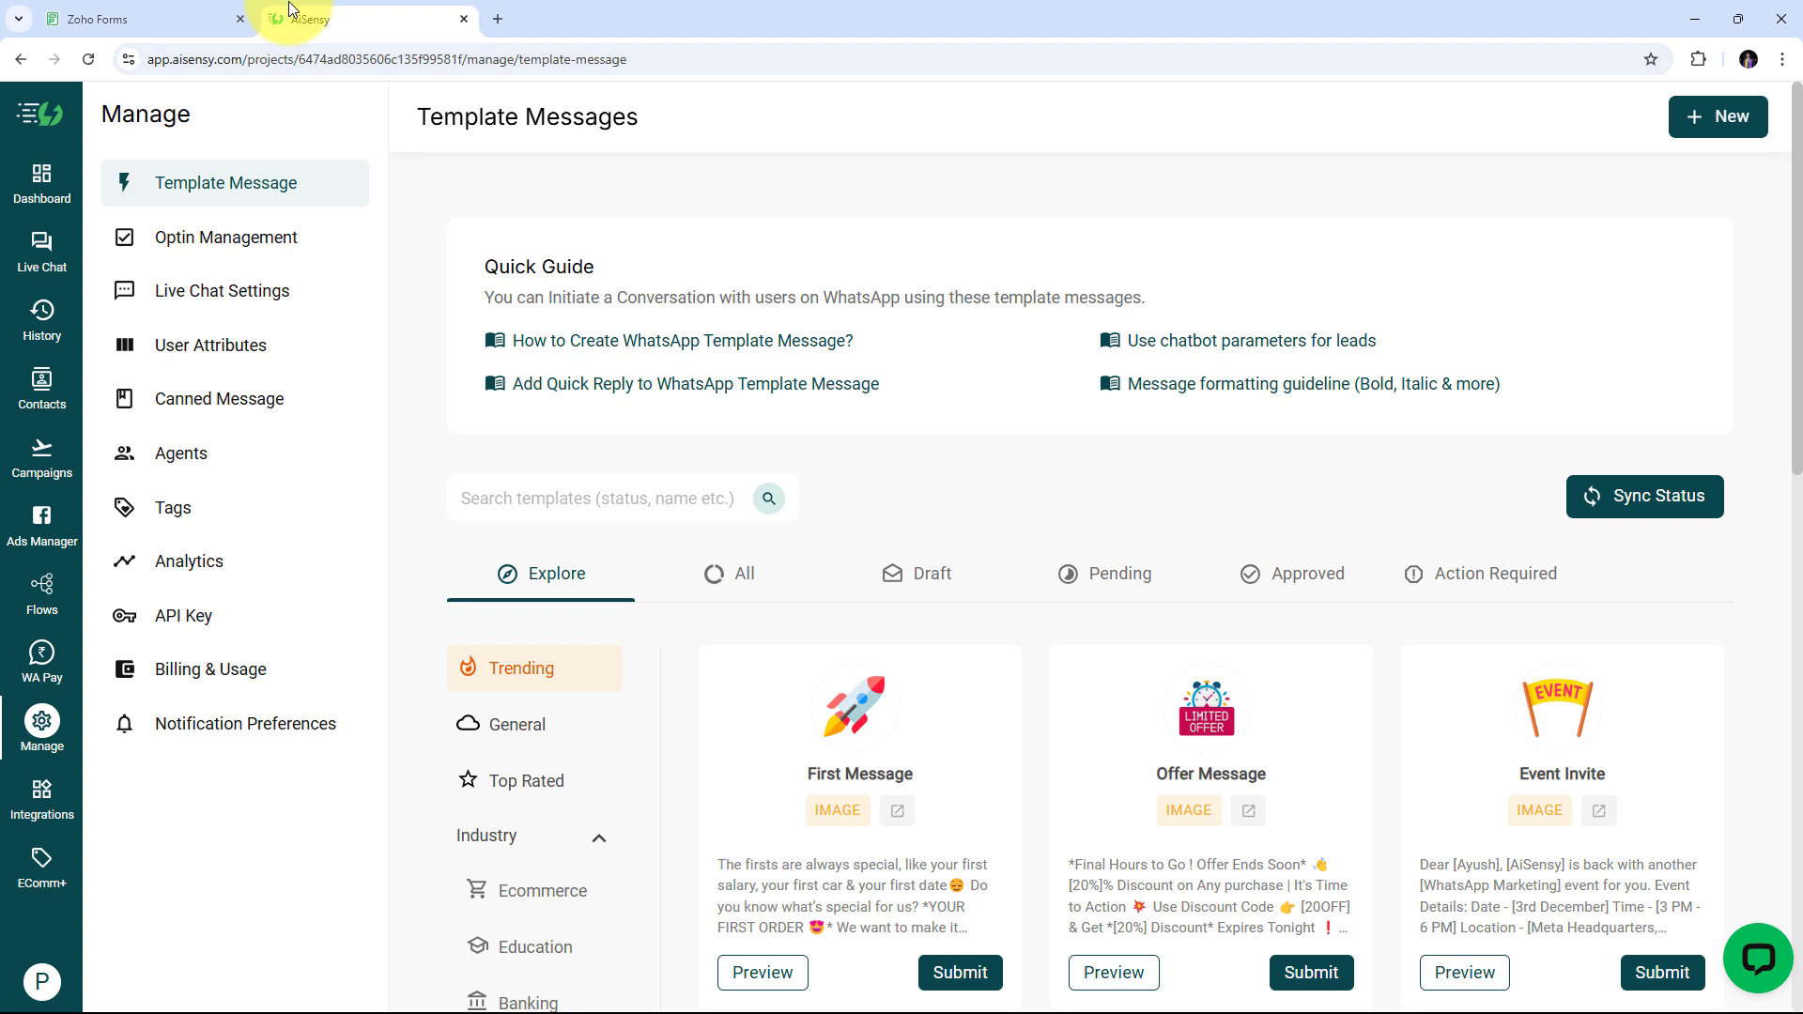
# Load pabbly.com/connect in a new Chrome tab
pyautogui.click(496, 20)
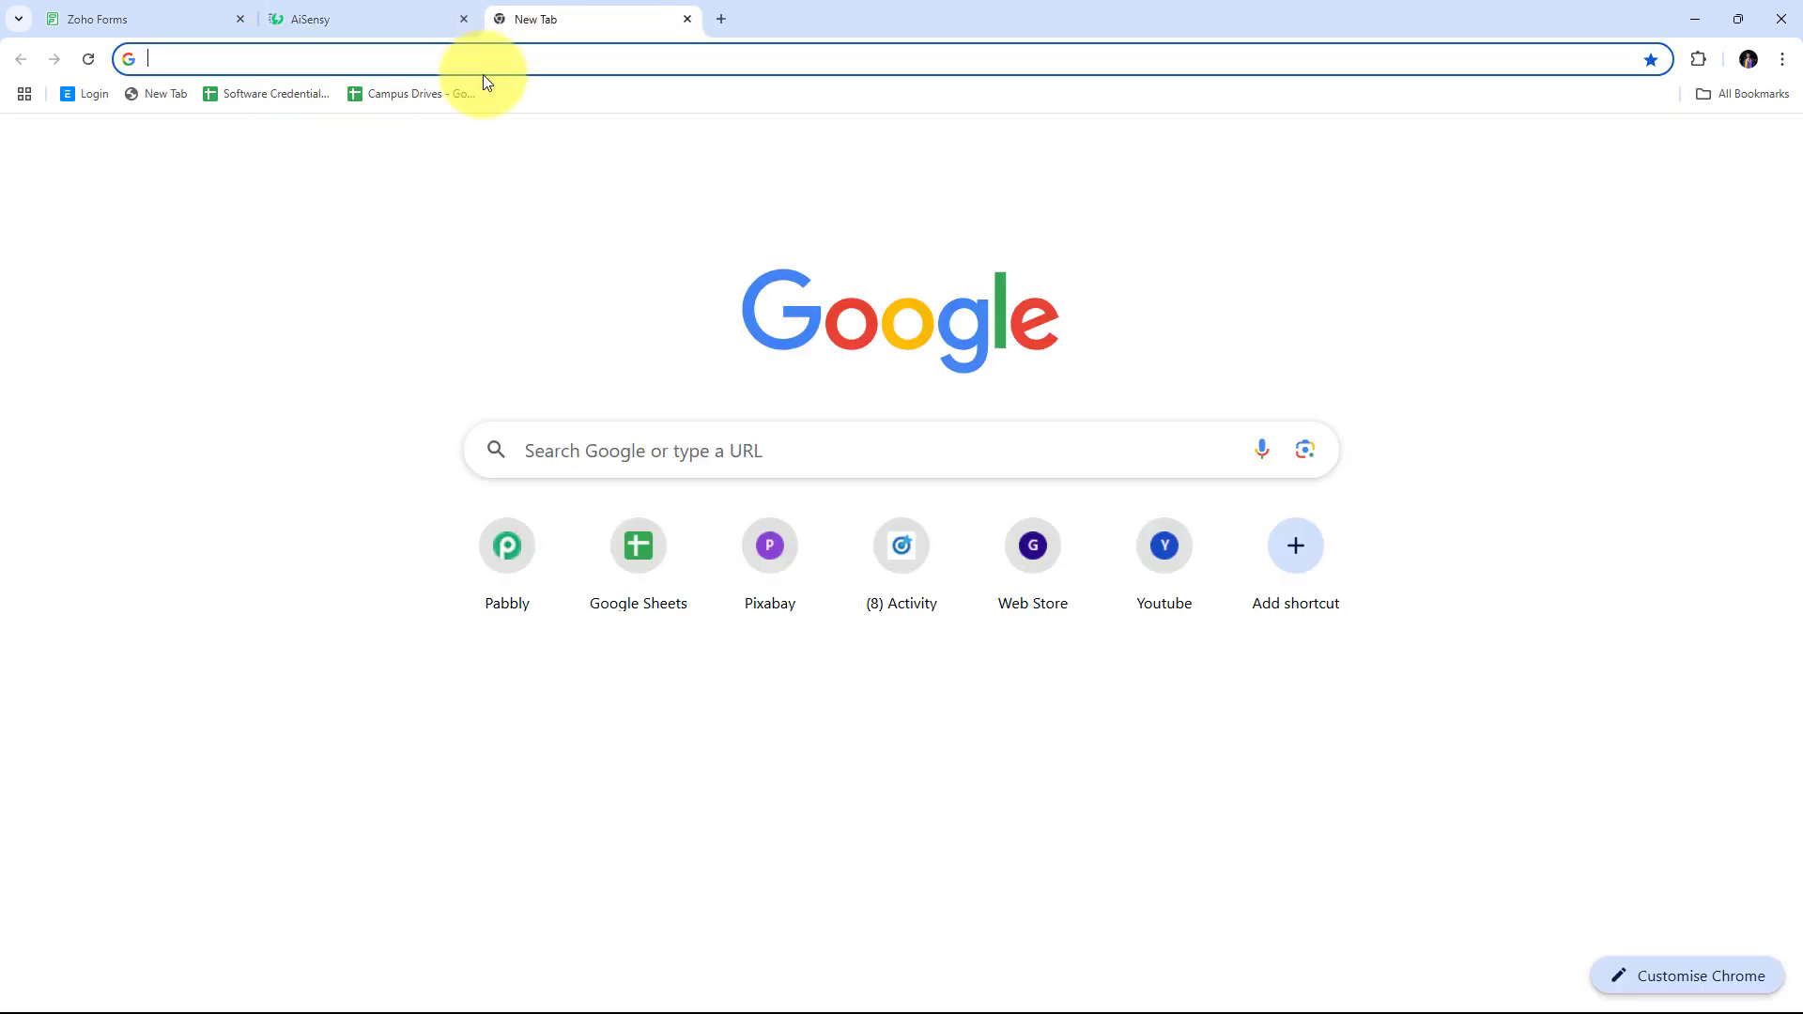
pyautogui.write('pabb')
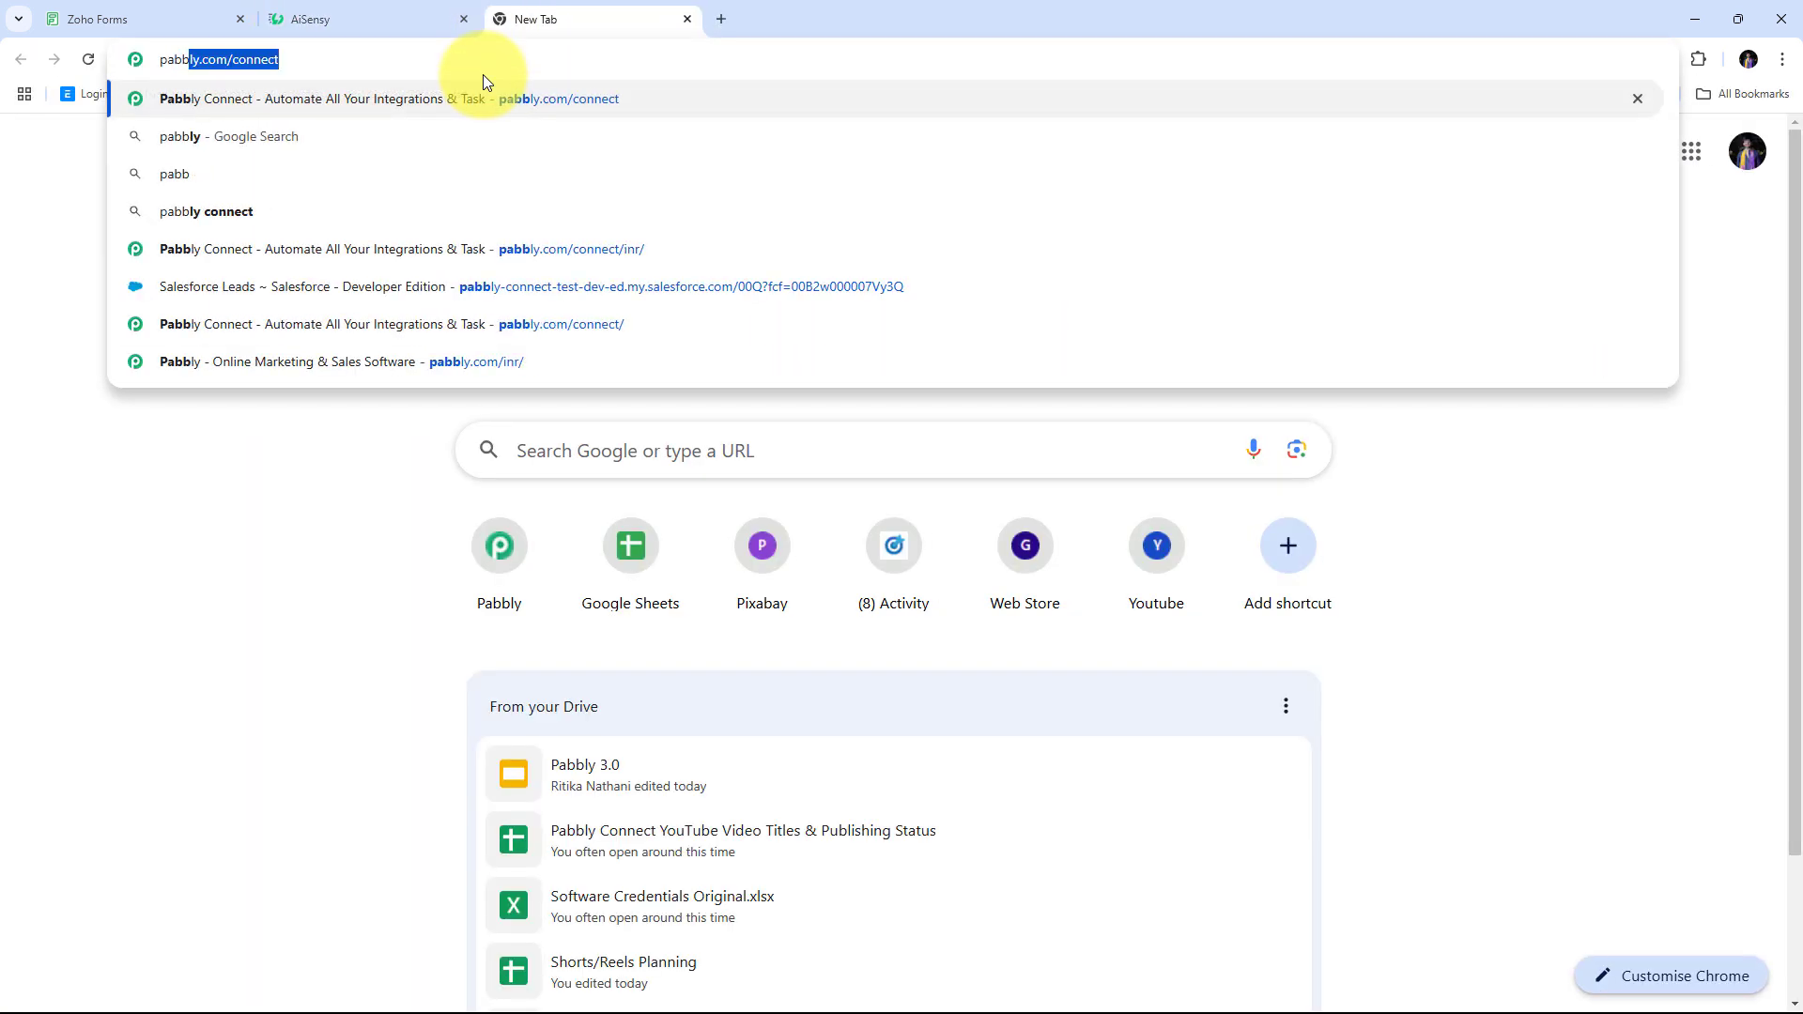
pyautogui.write('ly.c')
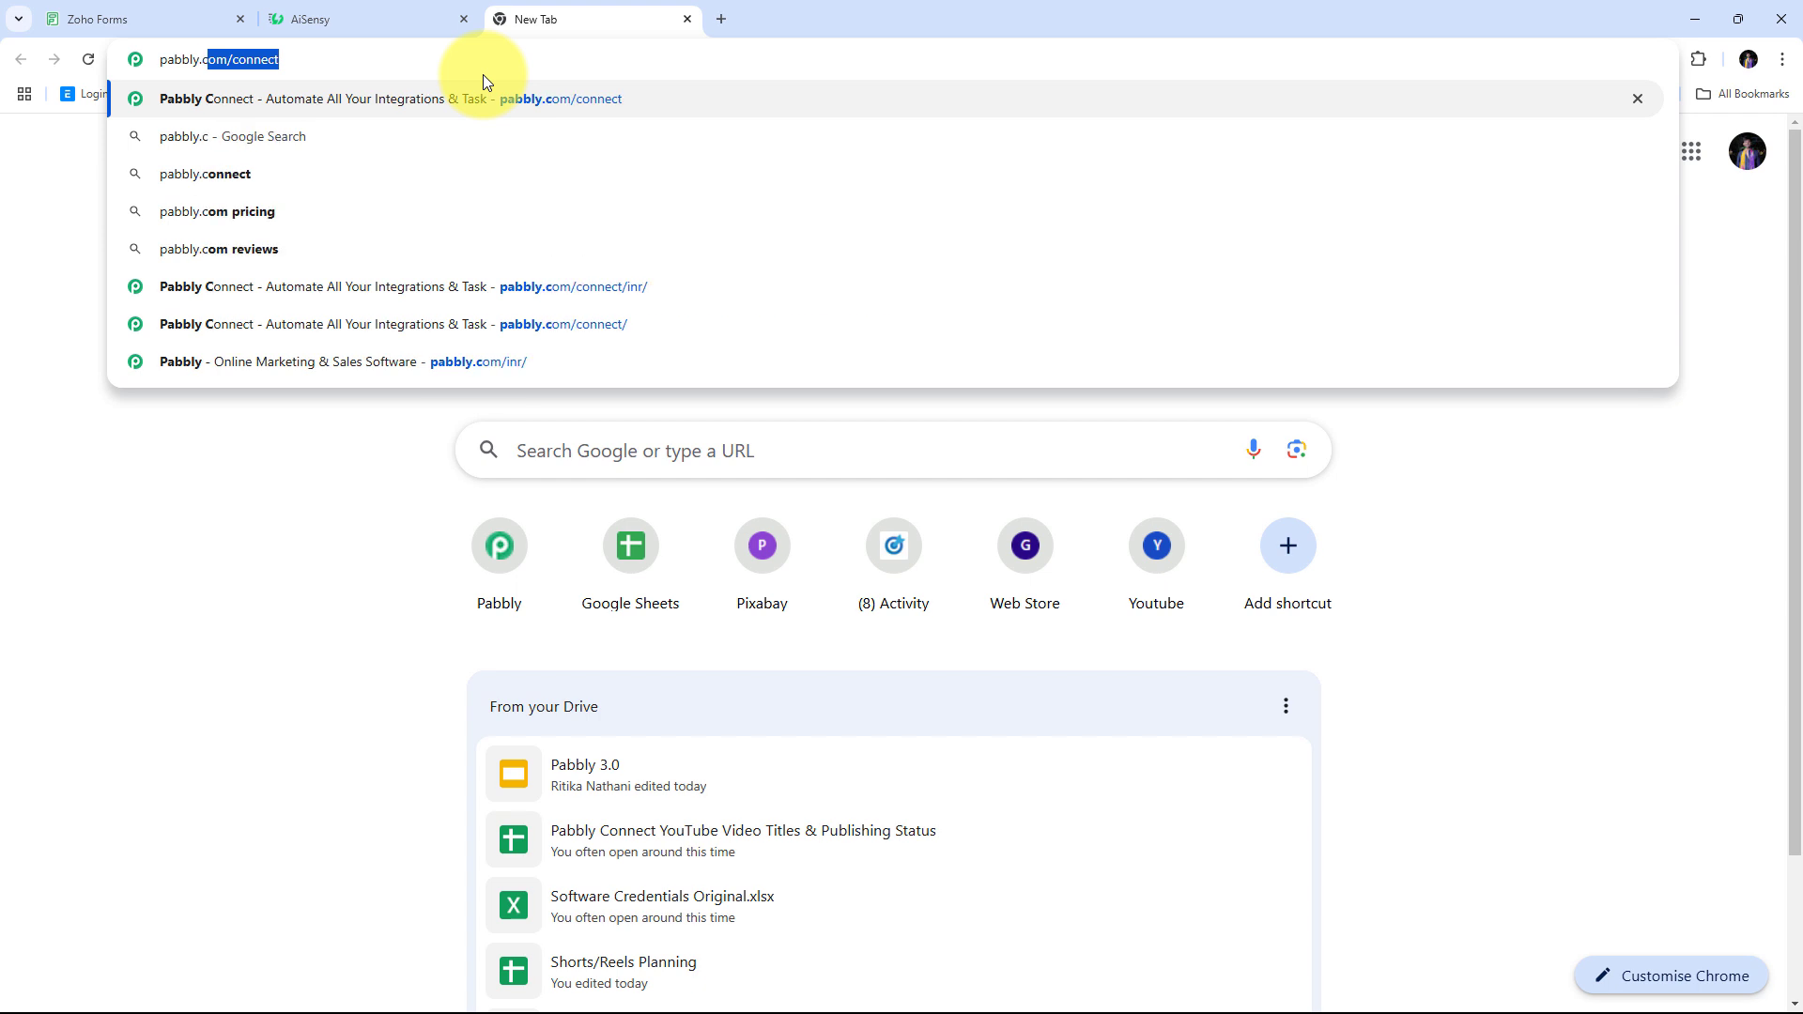
pyautogui.write('om/connect')
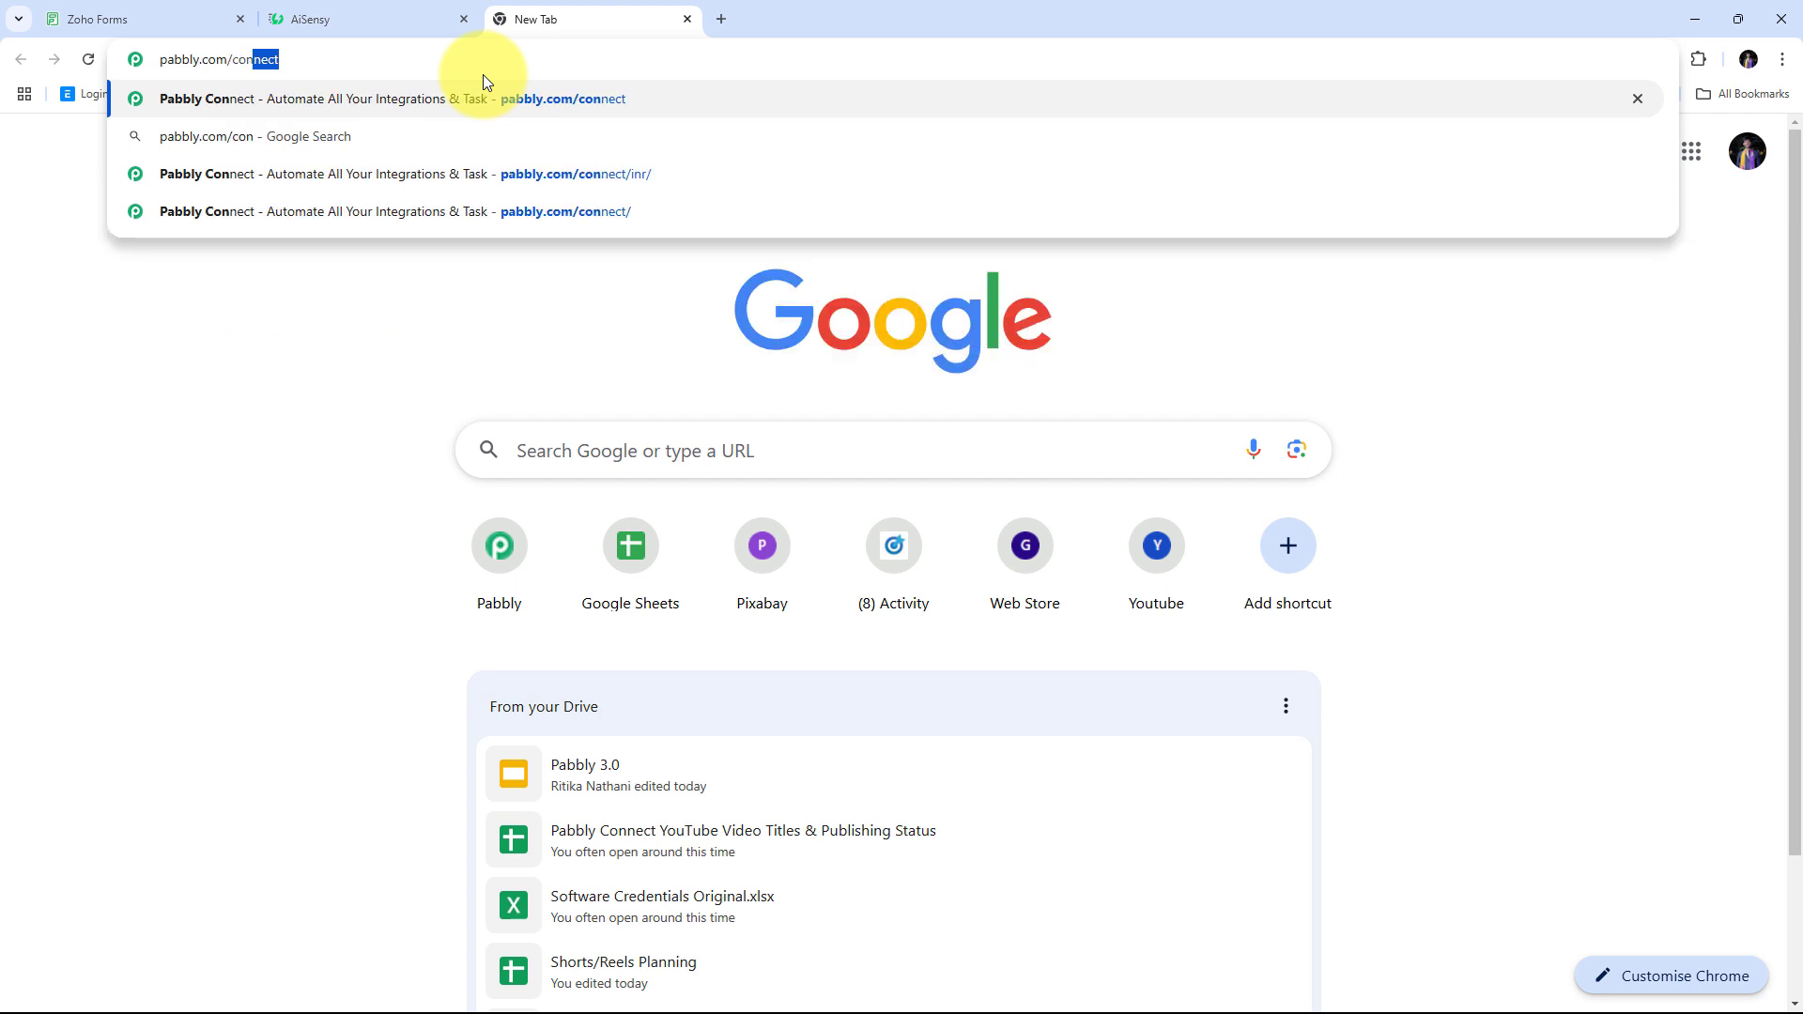
pyautogui.press('Return')
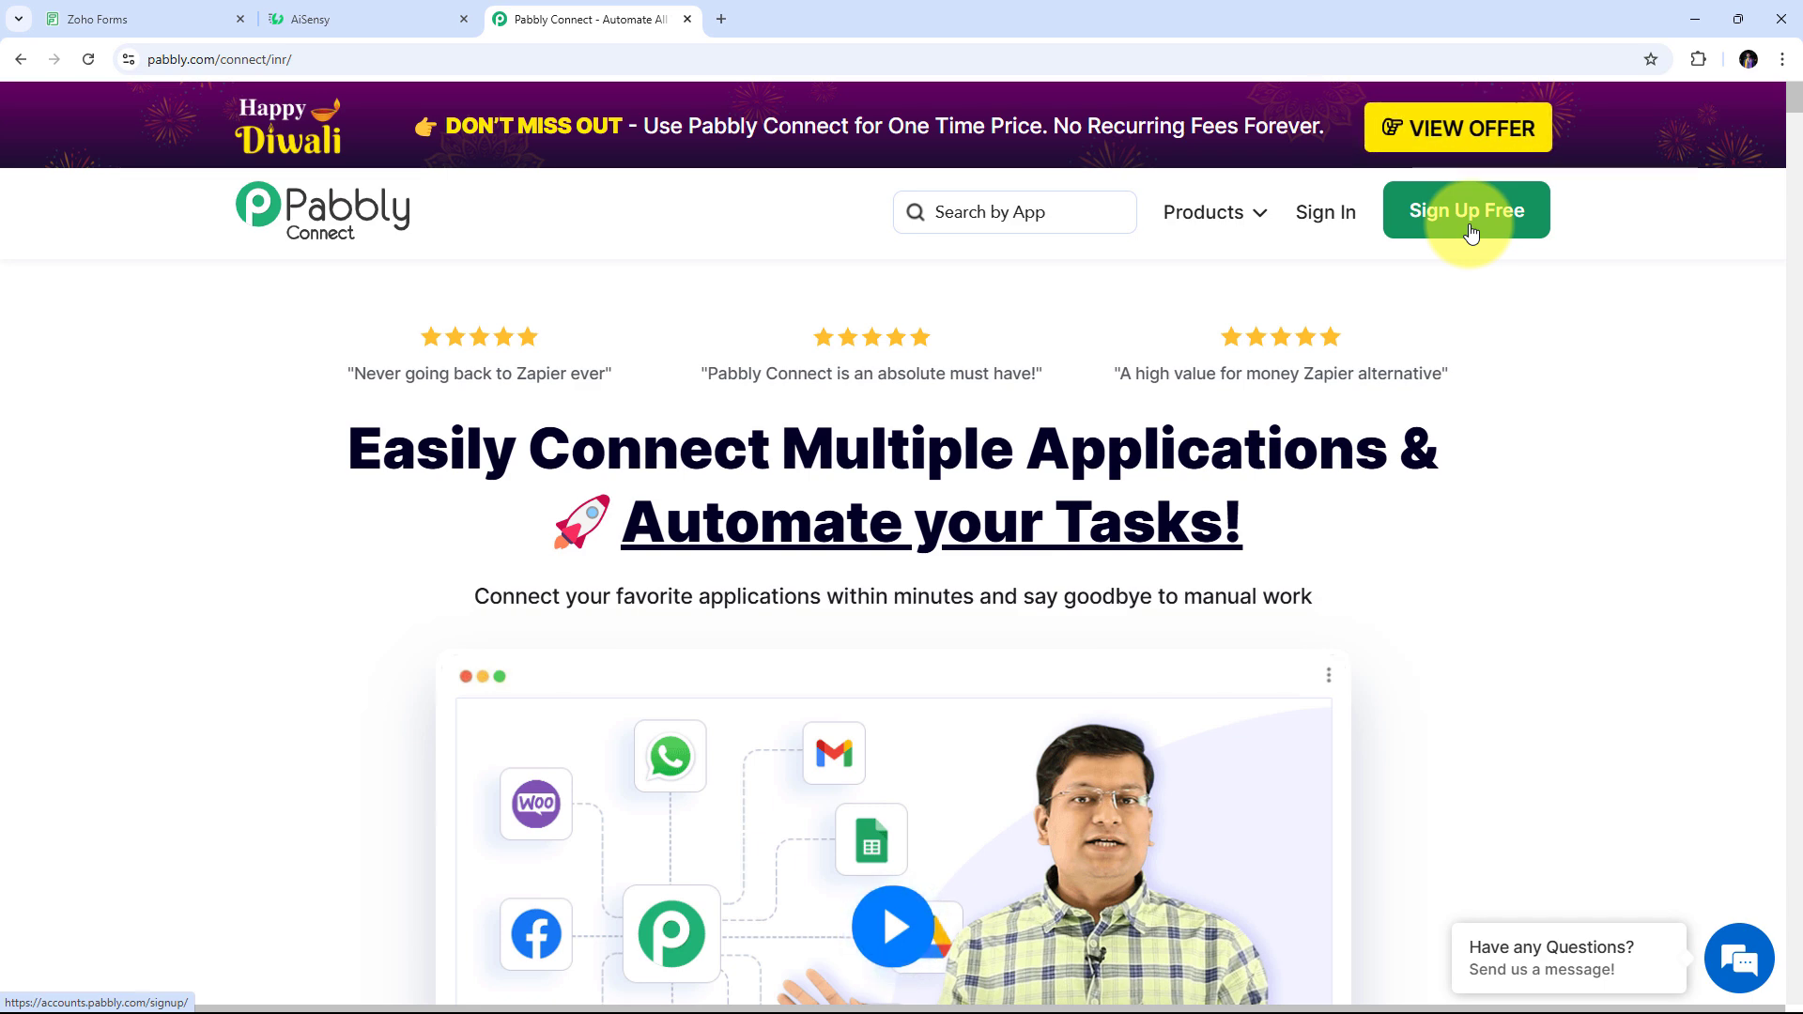
# Sign in to Pabbly and open Pabbly Connect from the All Pabbly Apps page
pyautogui.click(1337, 220)
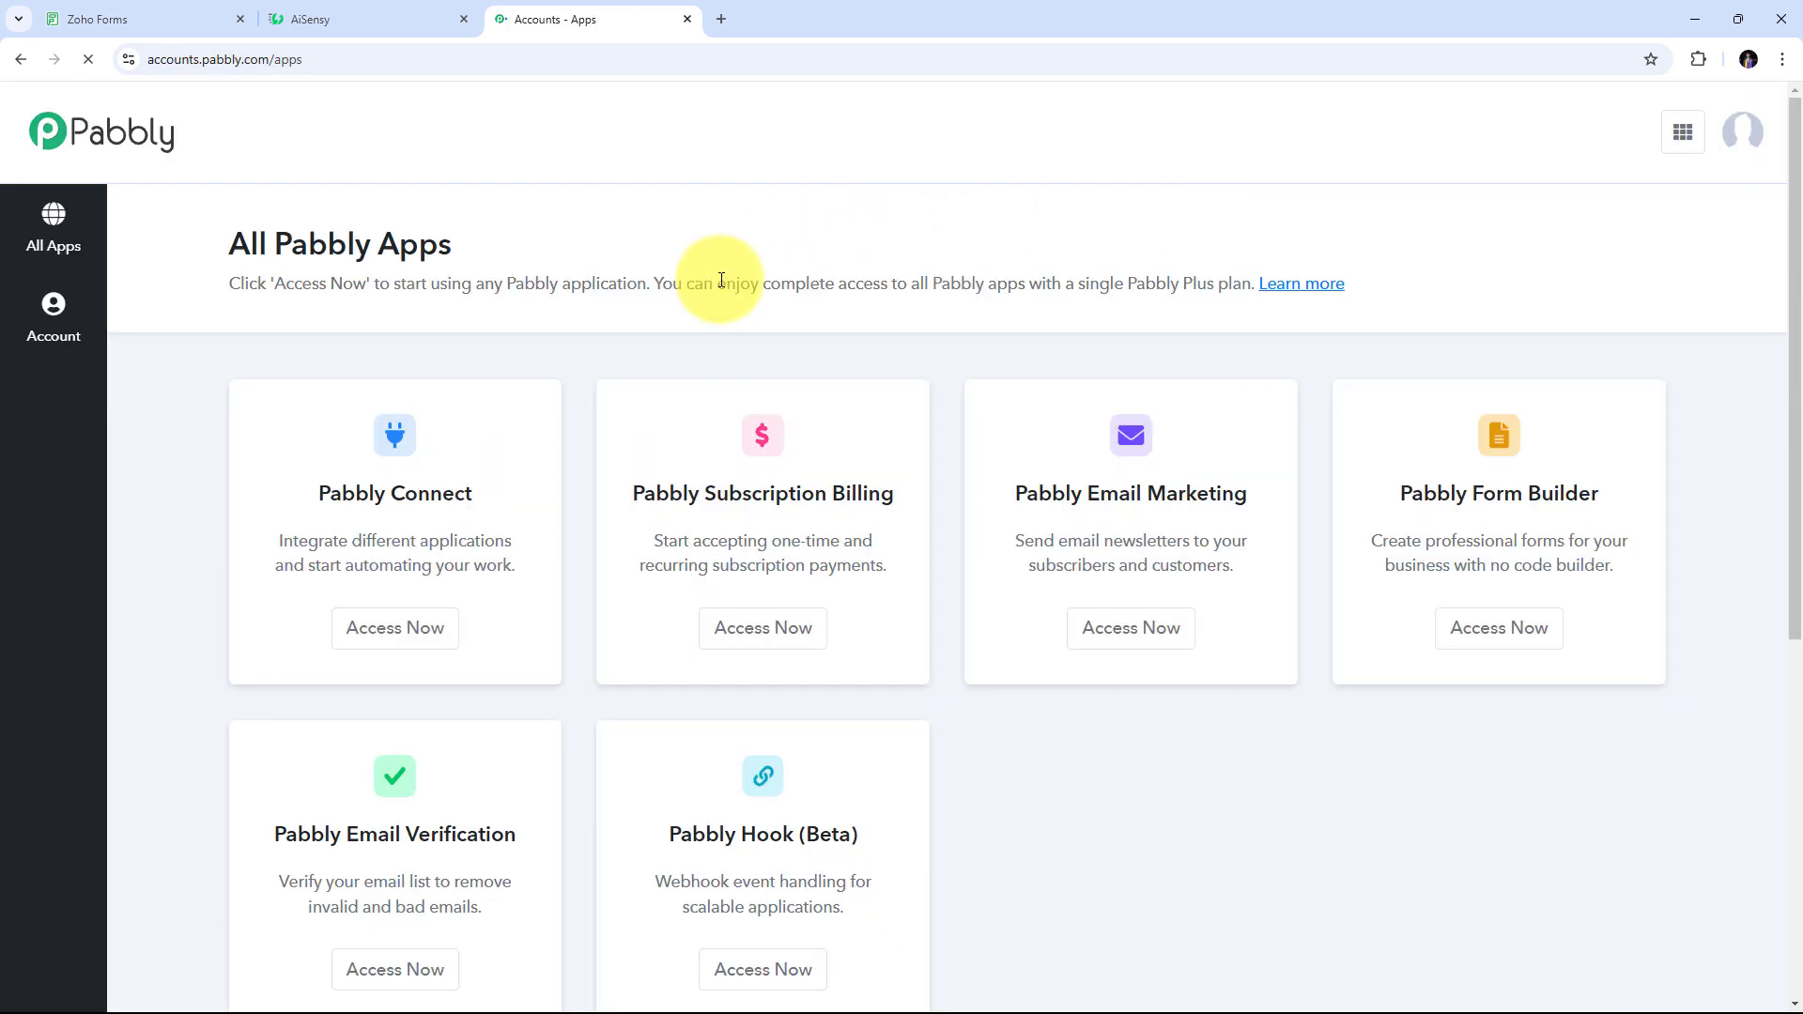
pyautogui.scroll(-2, 717, 281)
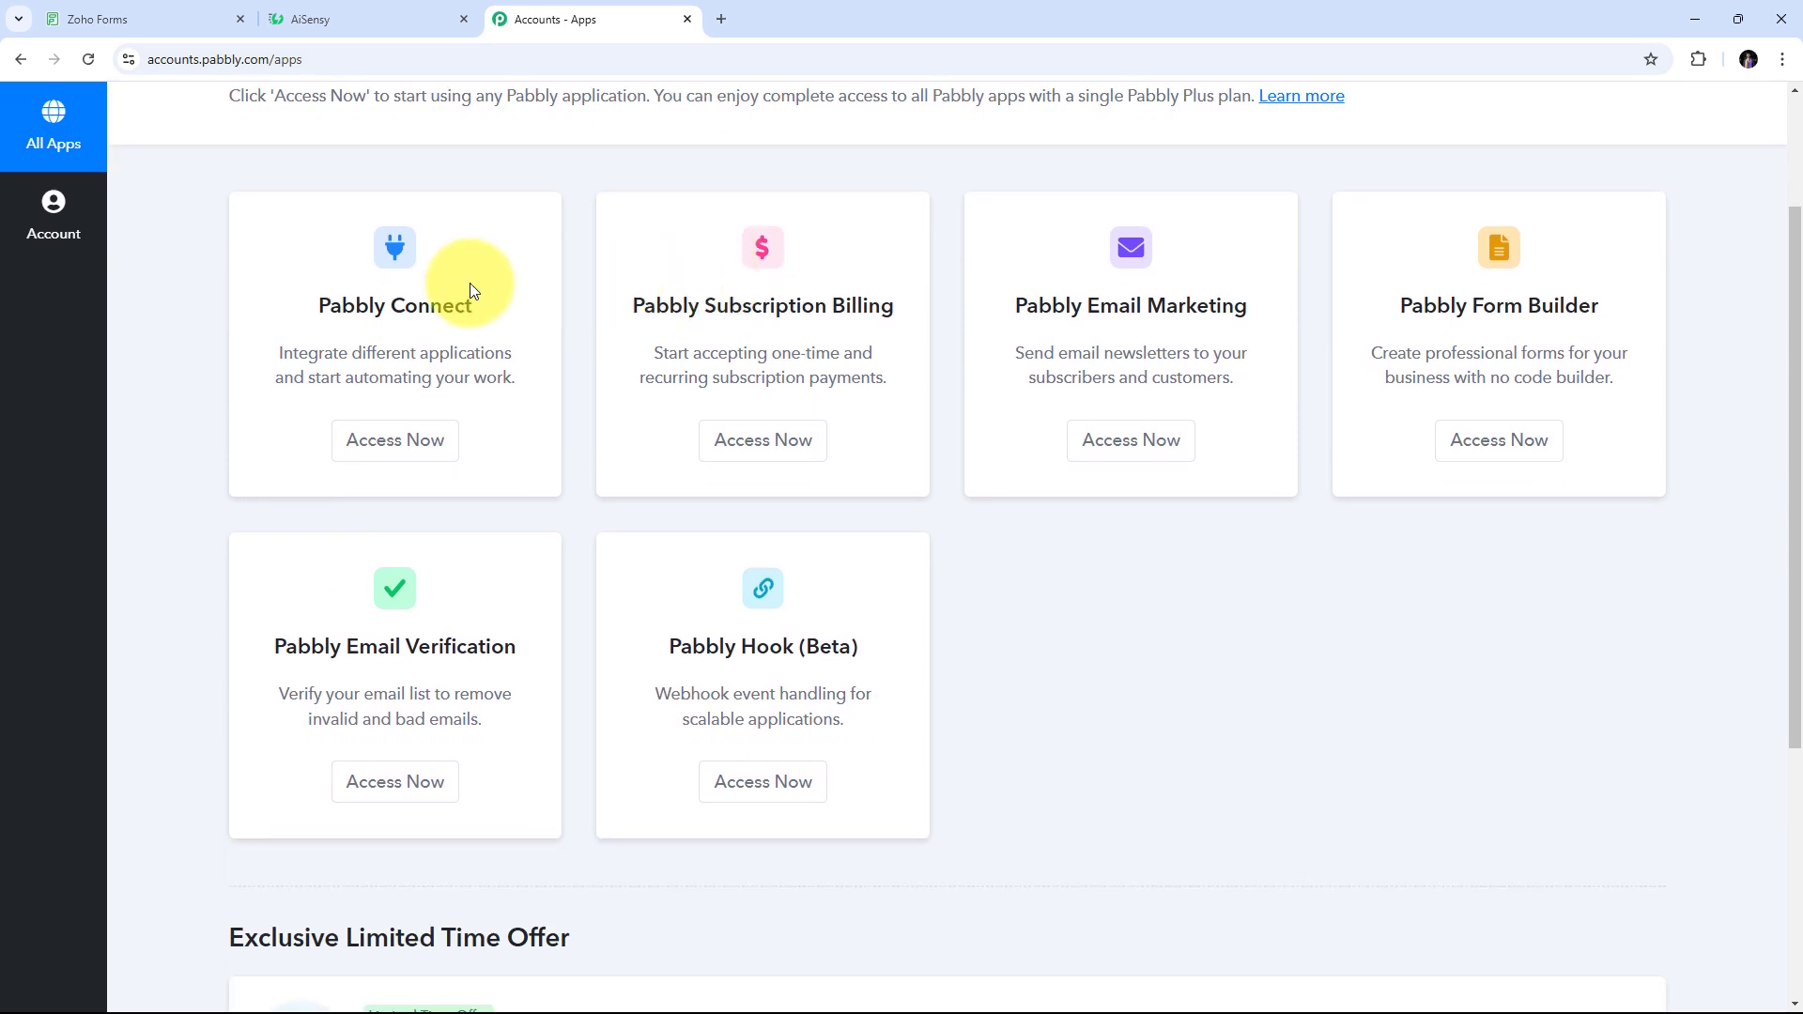
pyautogui.scroll(2, 677, 624)
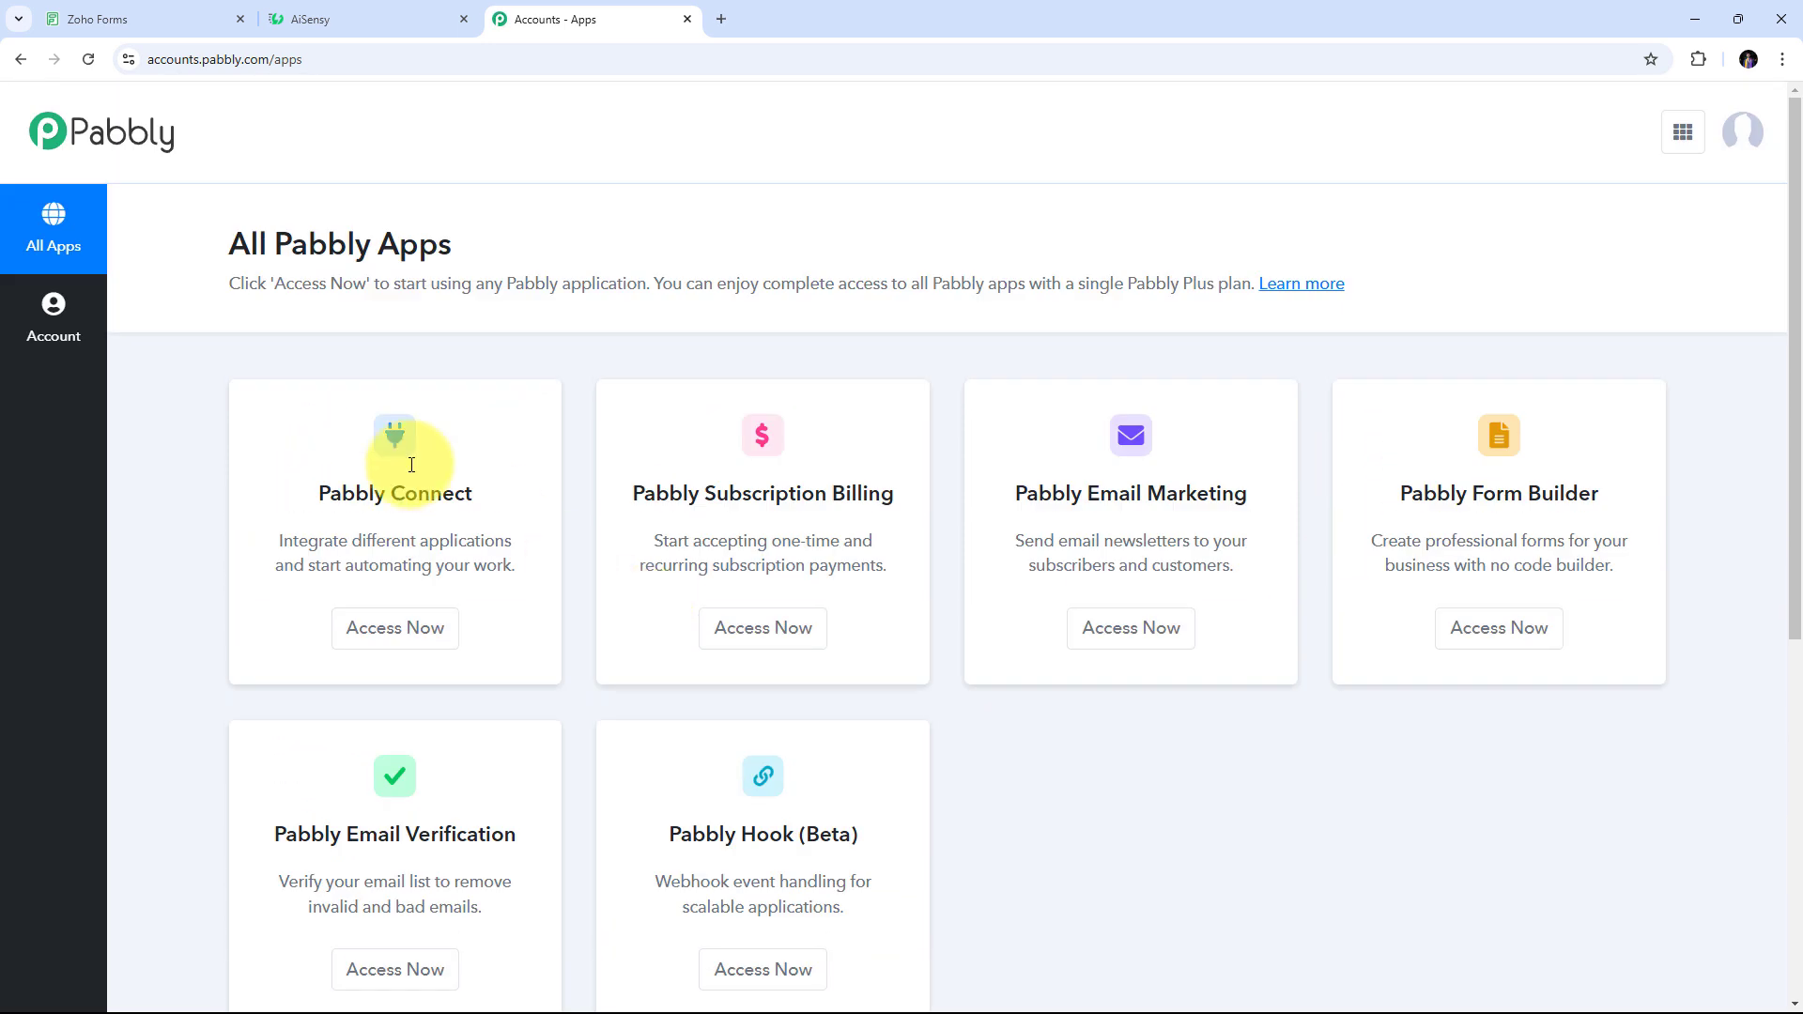
pyautogui.moveTo(318, 493); pyautogui.dragTo(520, 494)
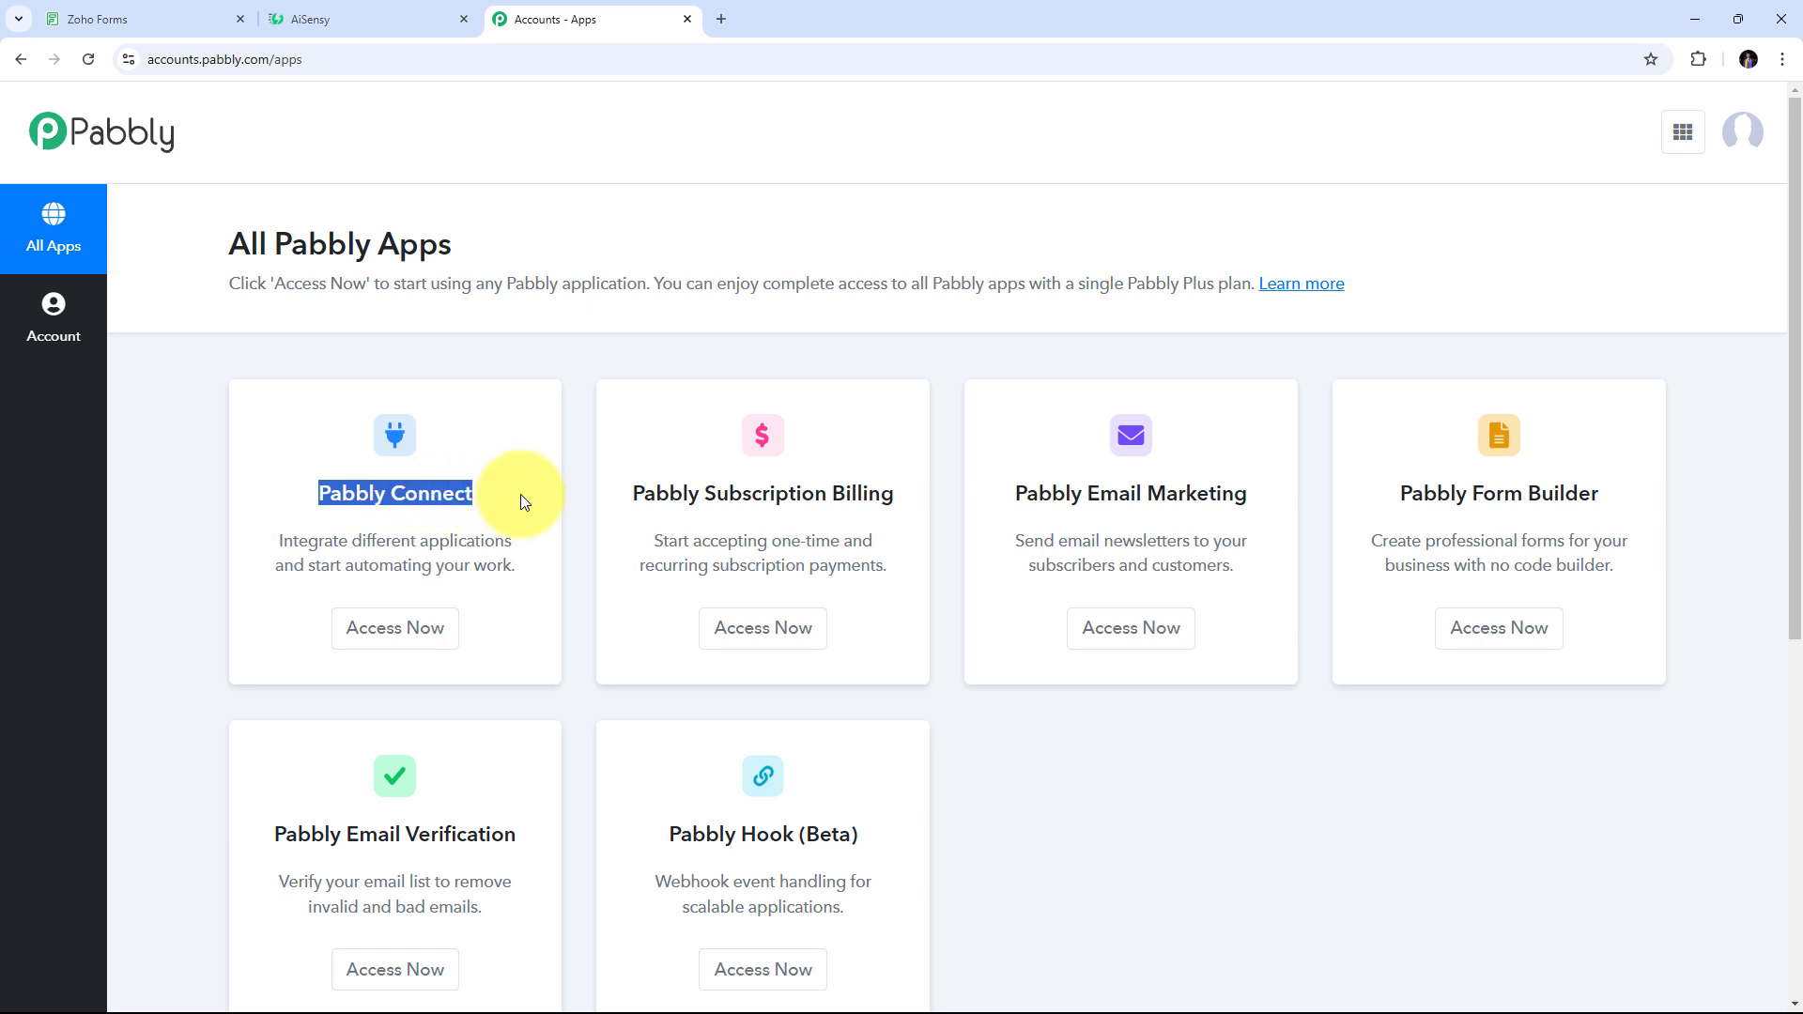
pyautogui.click(394, 637)
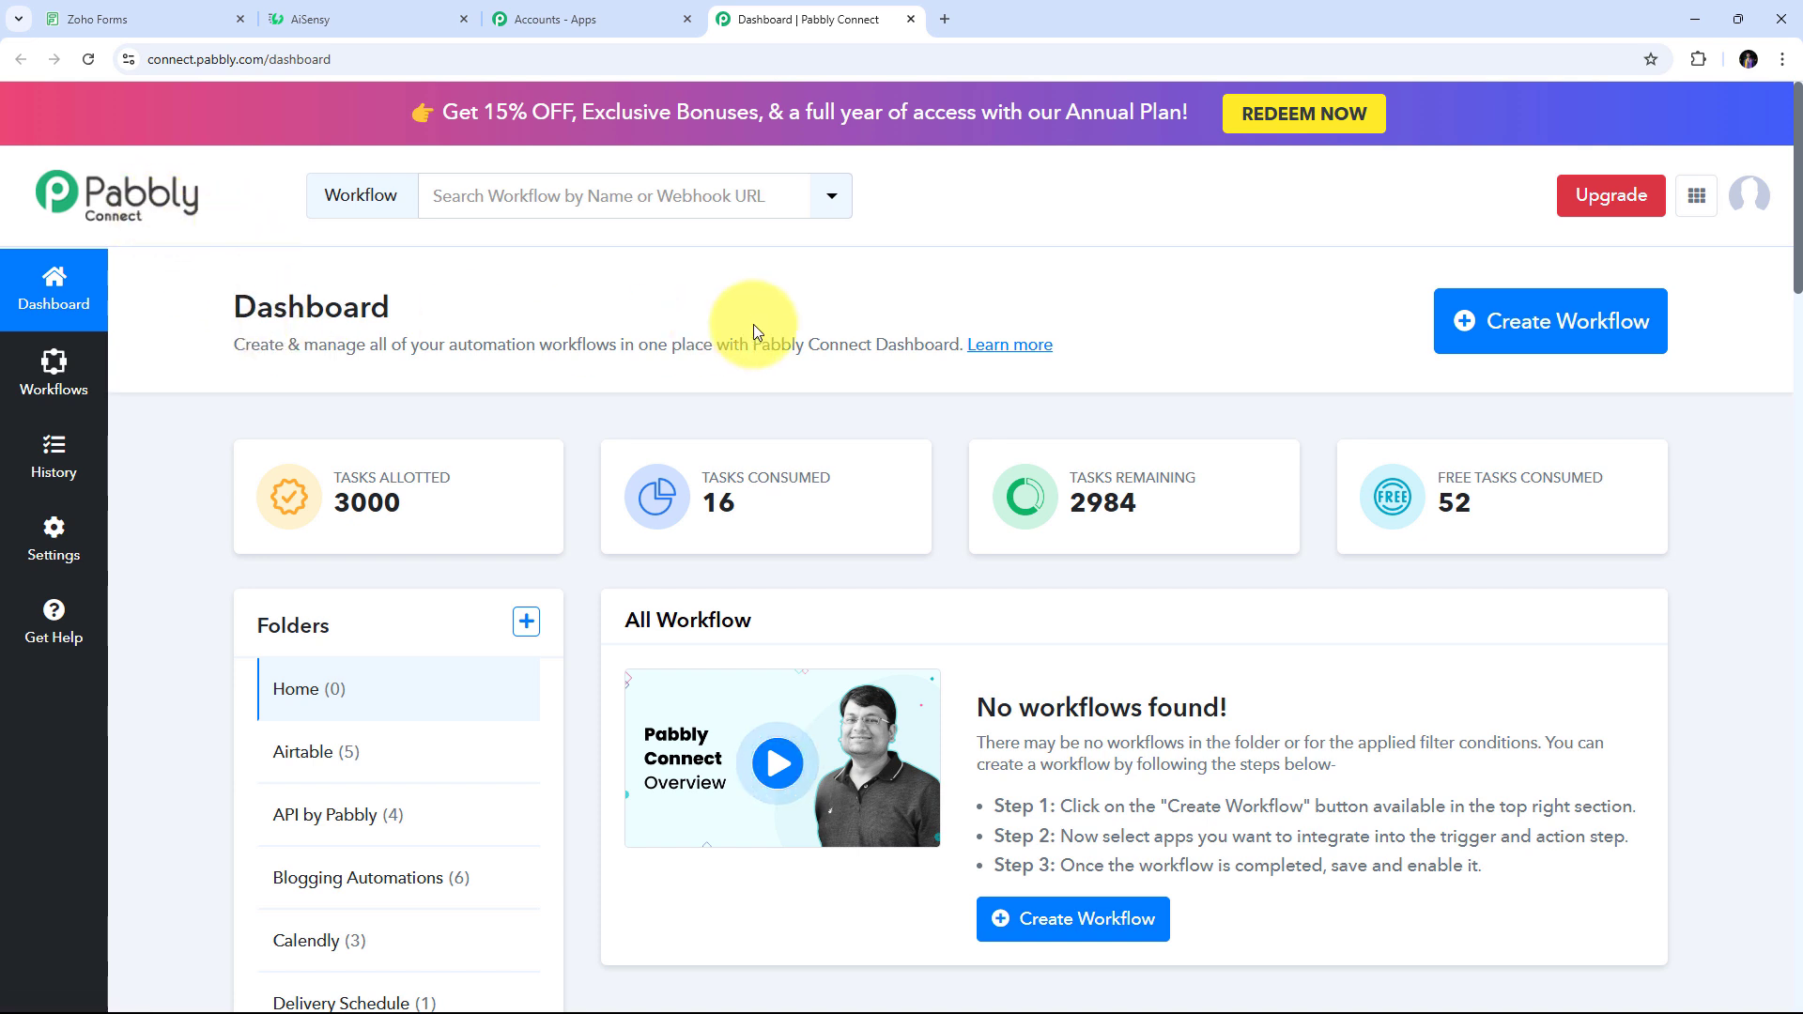
# Create a Home-folder workflow named 'Send WhatsApp Message on Zoho Forms Submission using AiSensy'
pyautogui.click(1490, 332)
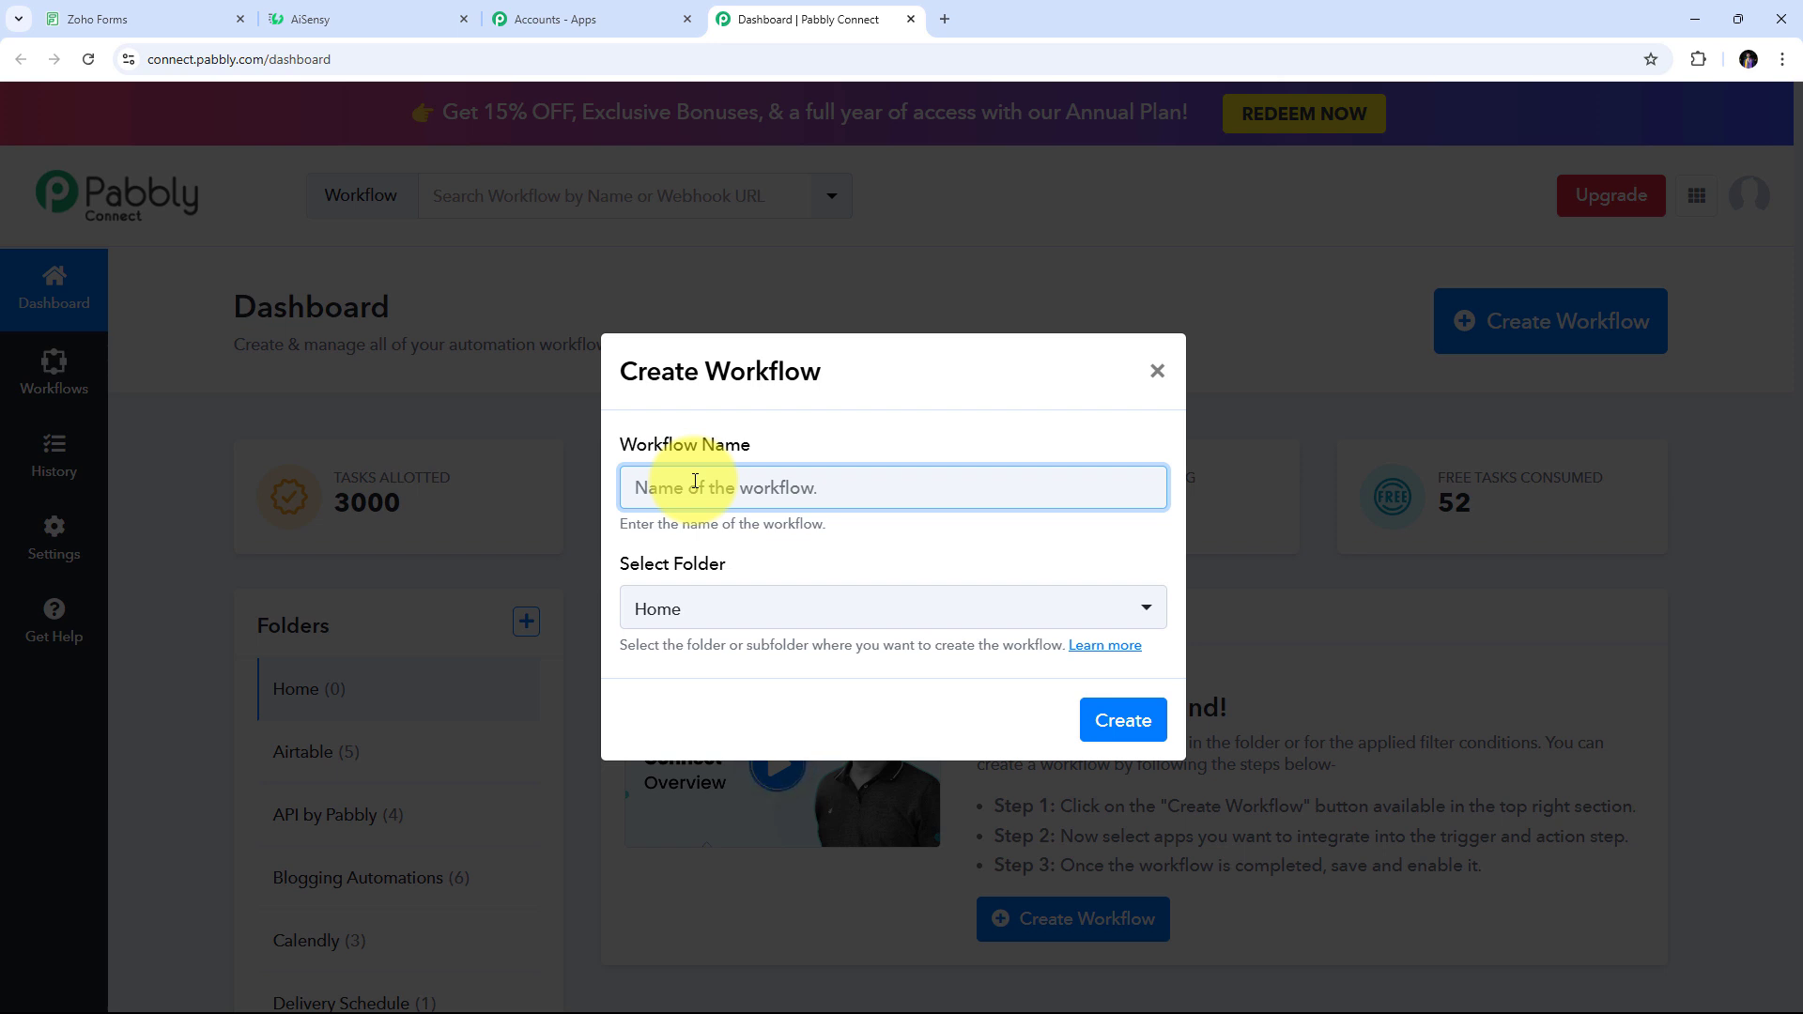
pyautogui.write('Send WhatsApp Message on Zoho Forms Submission using AiSensy')
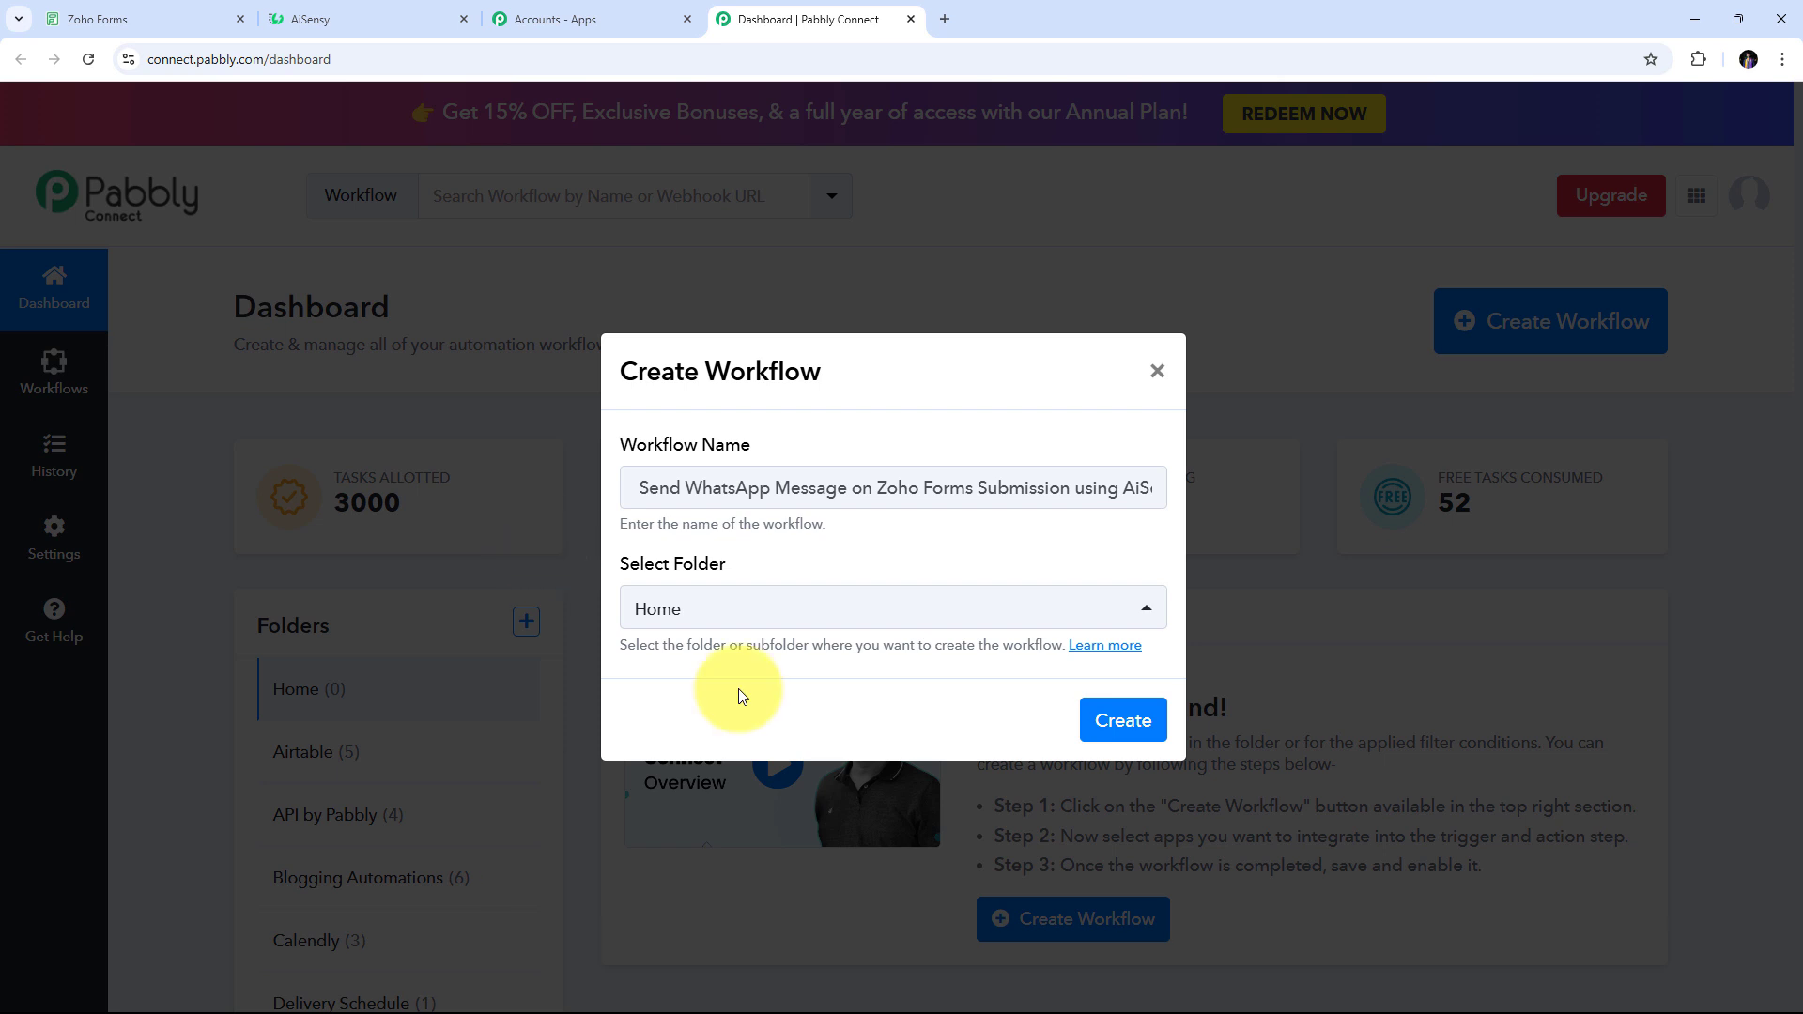
pyautogui.click(1095, 719)
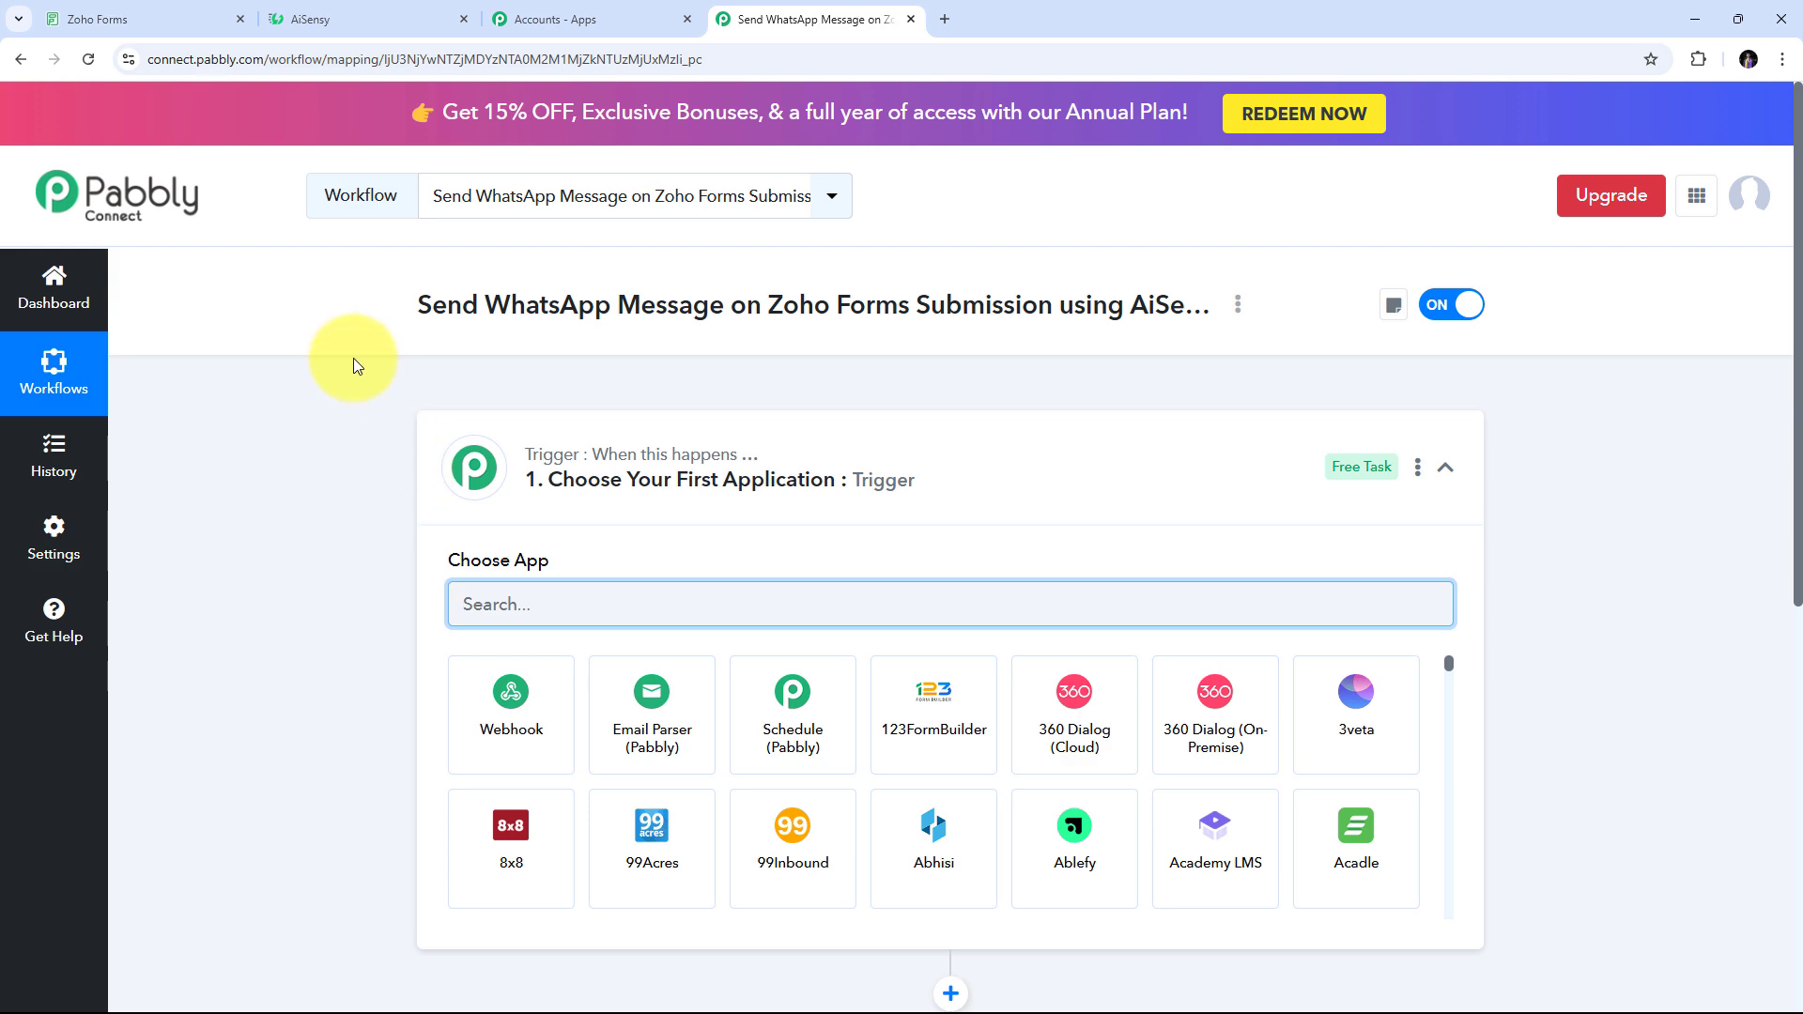
pyautogui.scroll(-1, 563, 470)
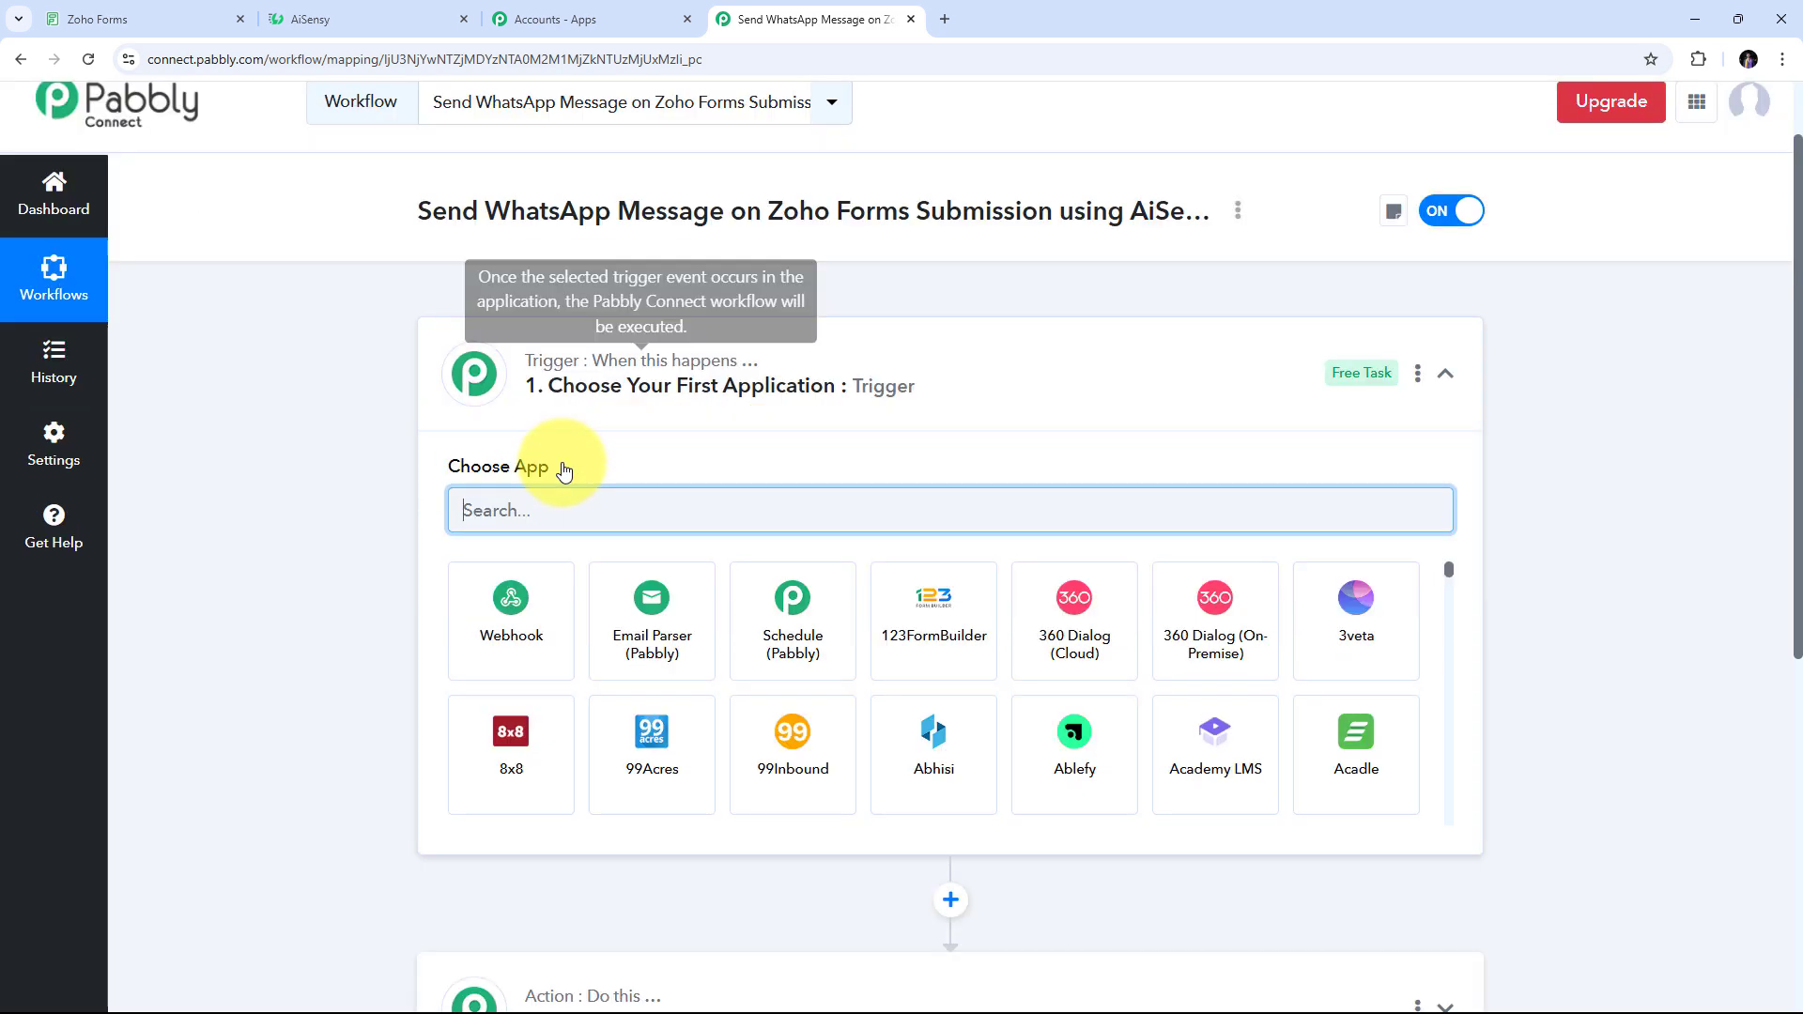
pyautogui.scroll(-2, 564, 470)
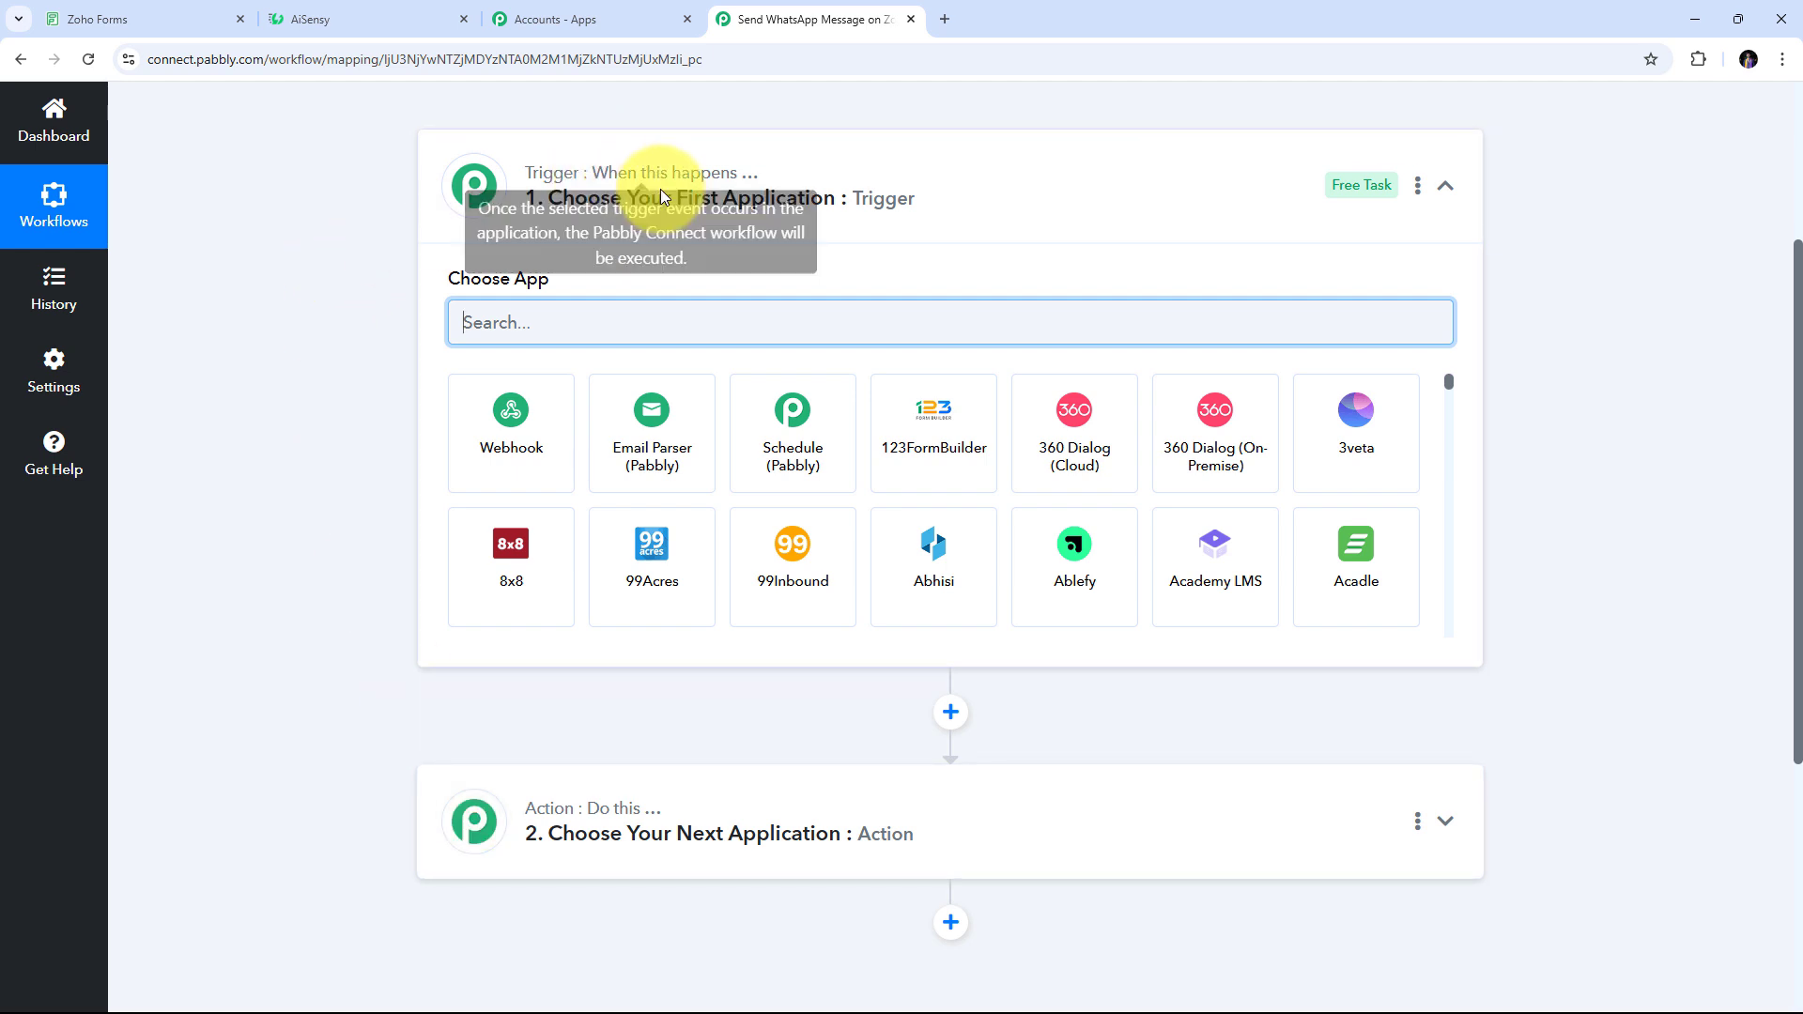
pyautogui.moveTo(611, 826)
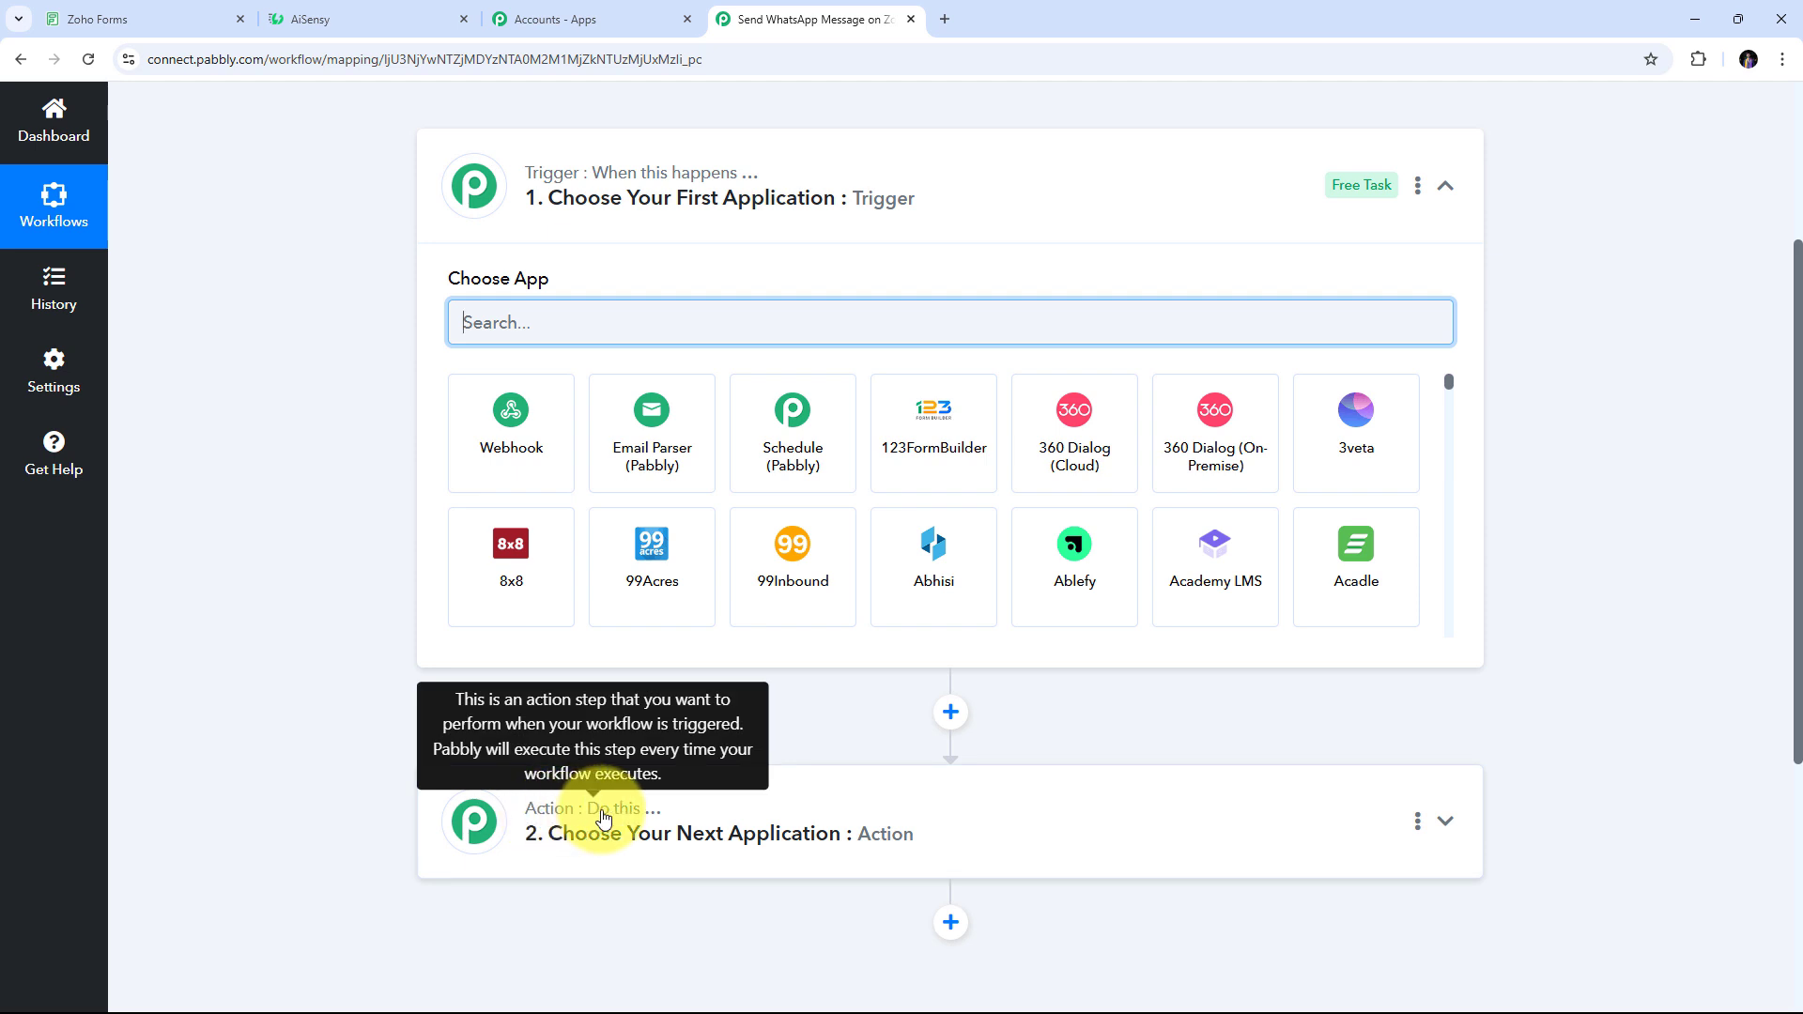
pyautogui.scroll(1, 451, 422)
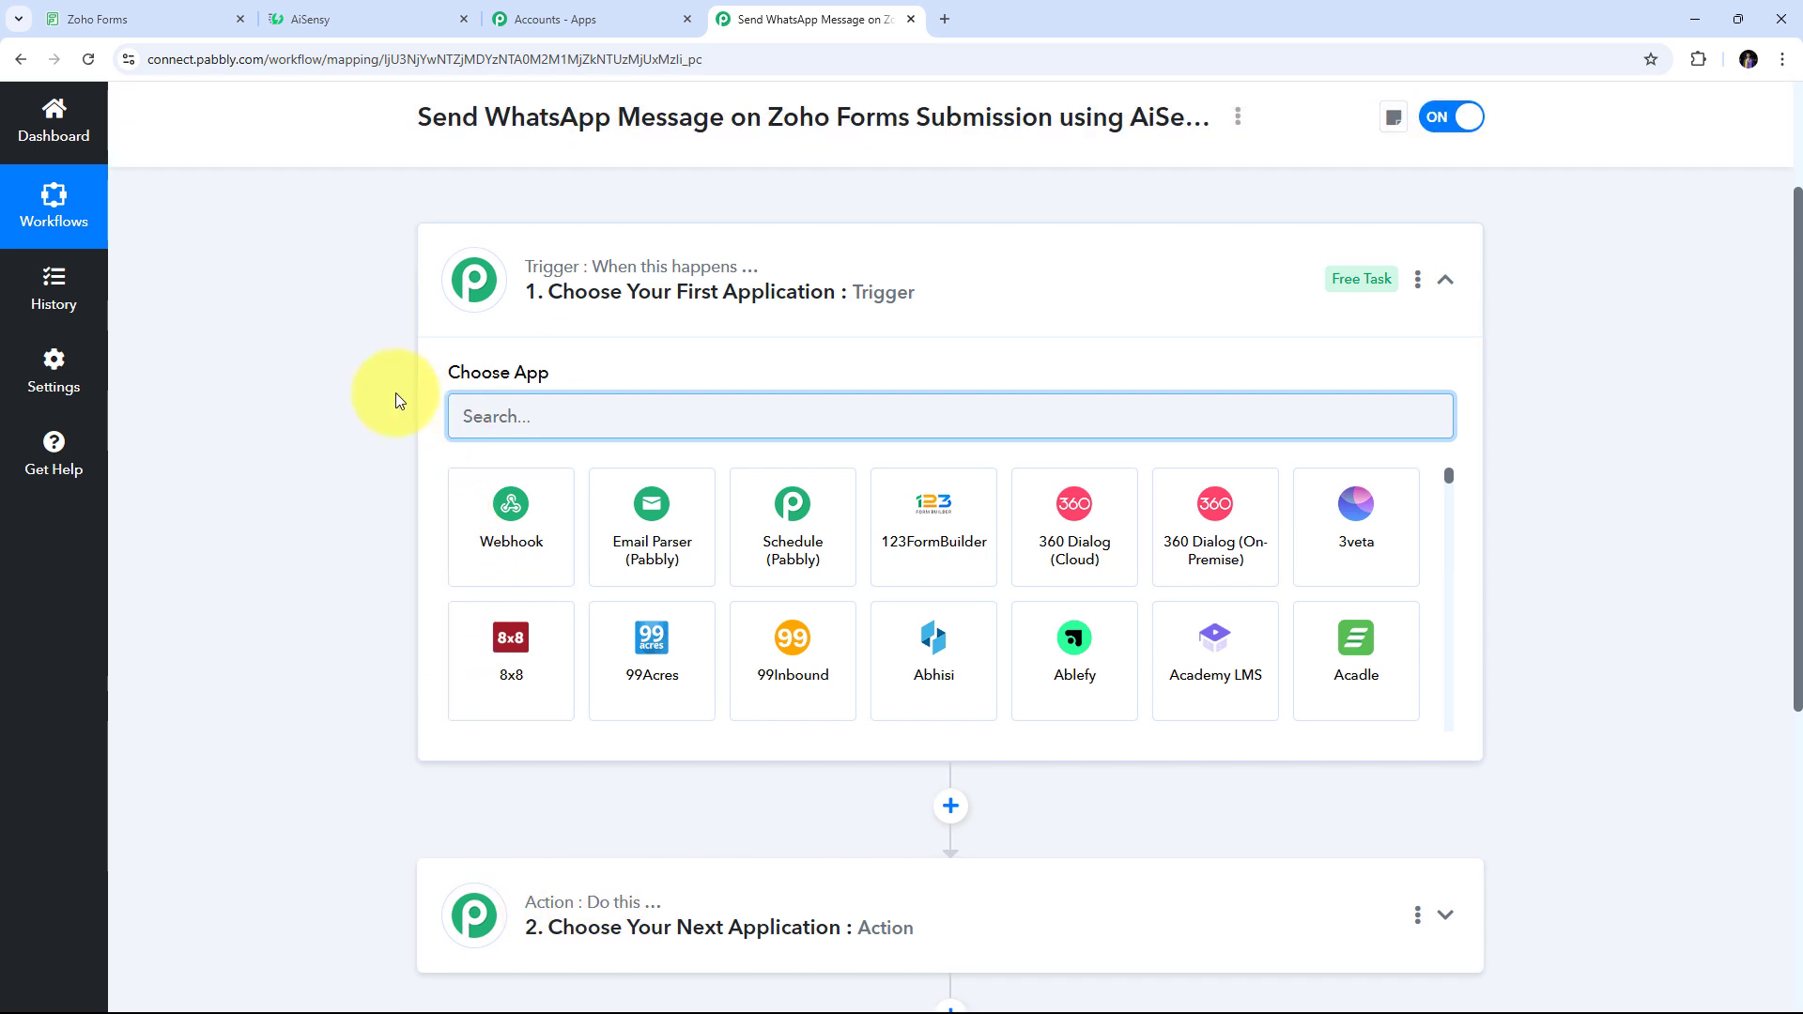
pyautogui.scroll(-1, 381, 394)
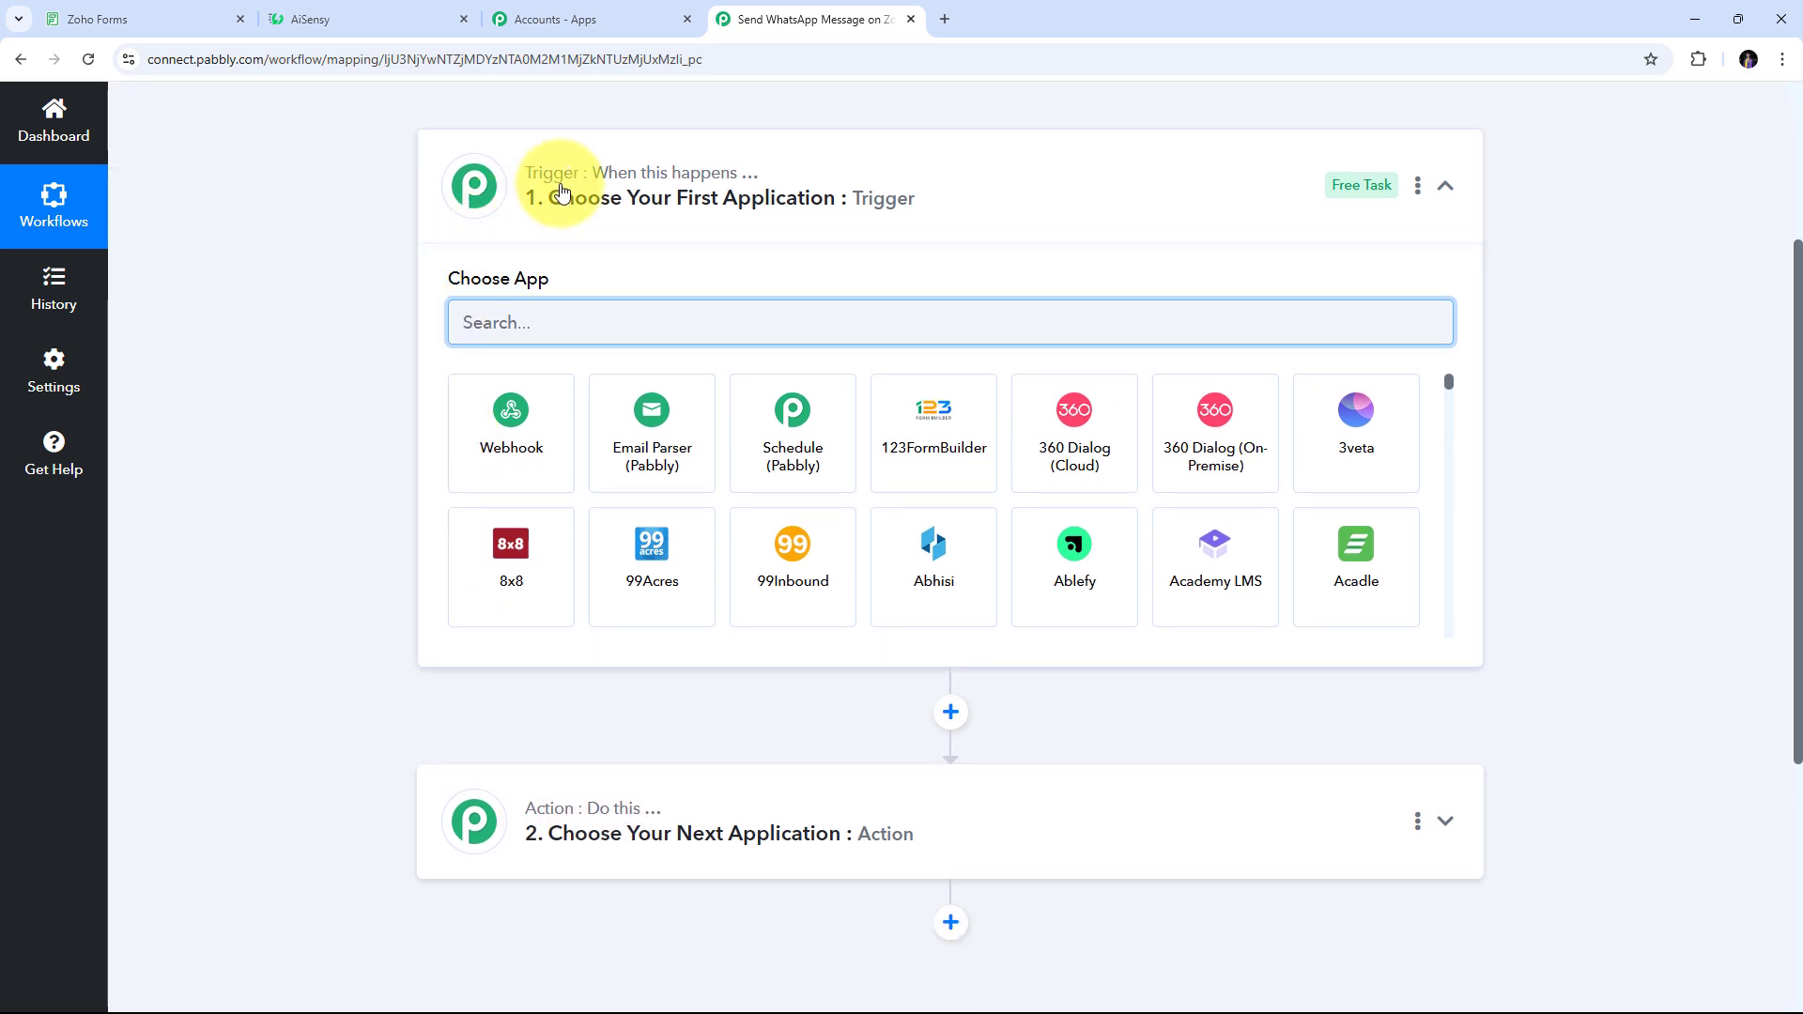
pyautogui.moveTo(472, 828)
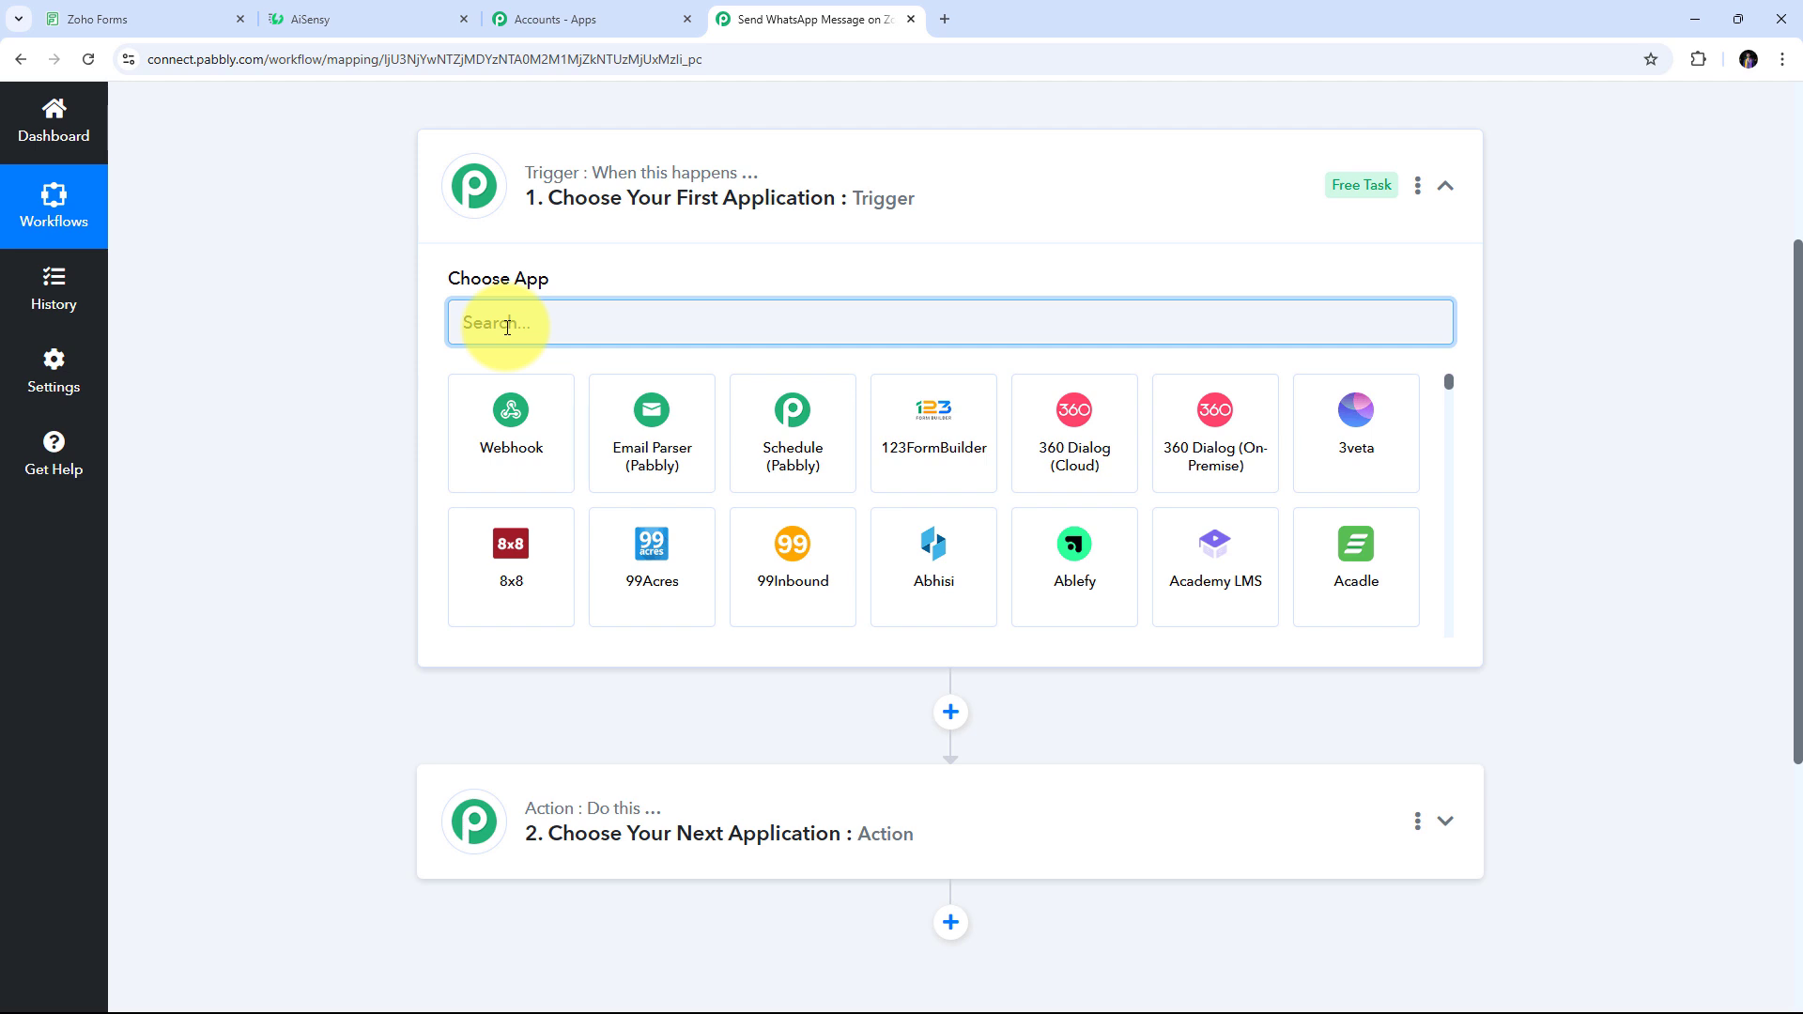
# Set the trigger app to Zoho Forms with the New Form Submitted event
pyautogui.write('Zojo')
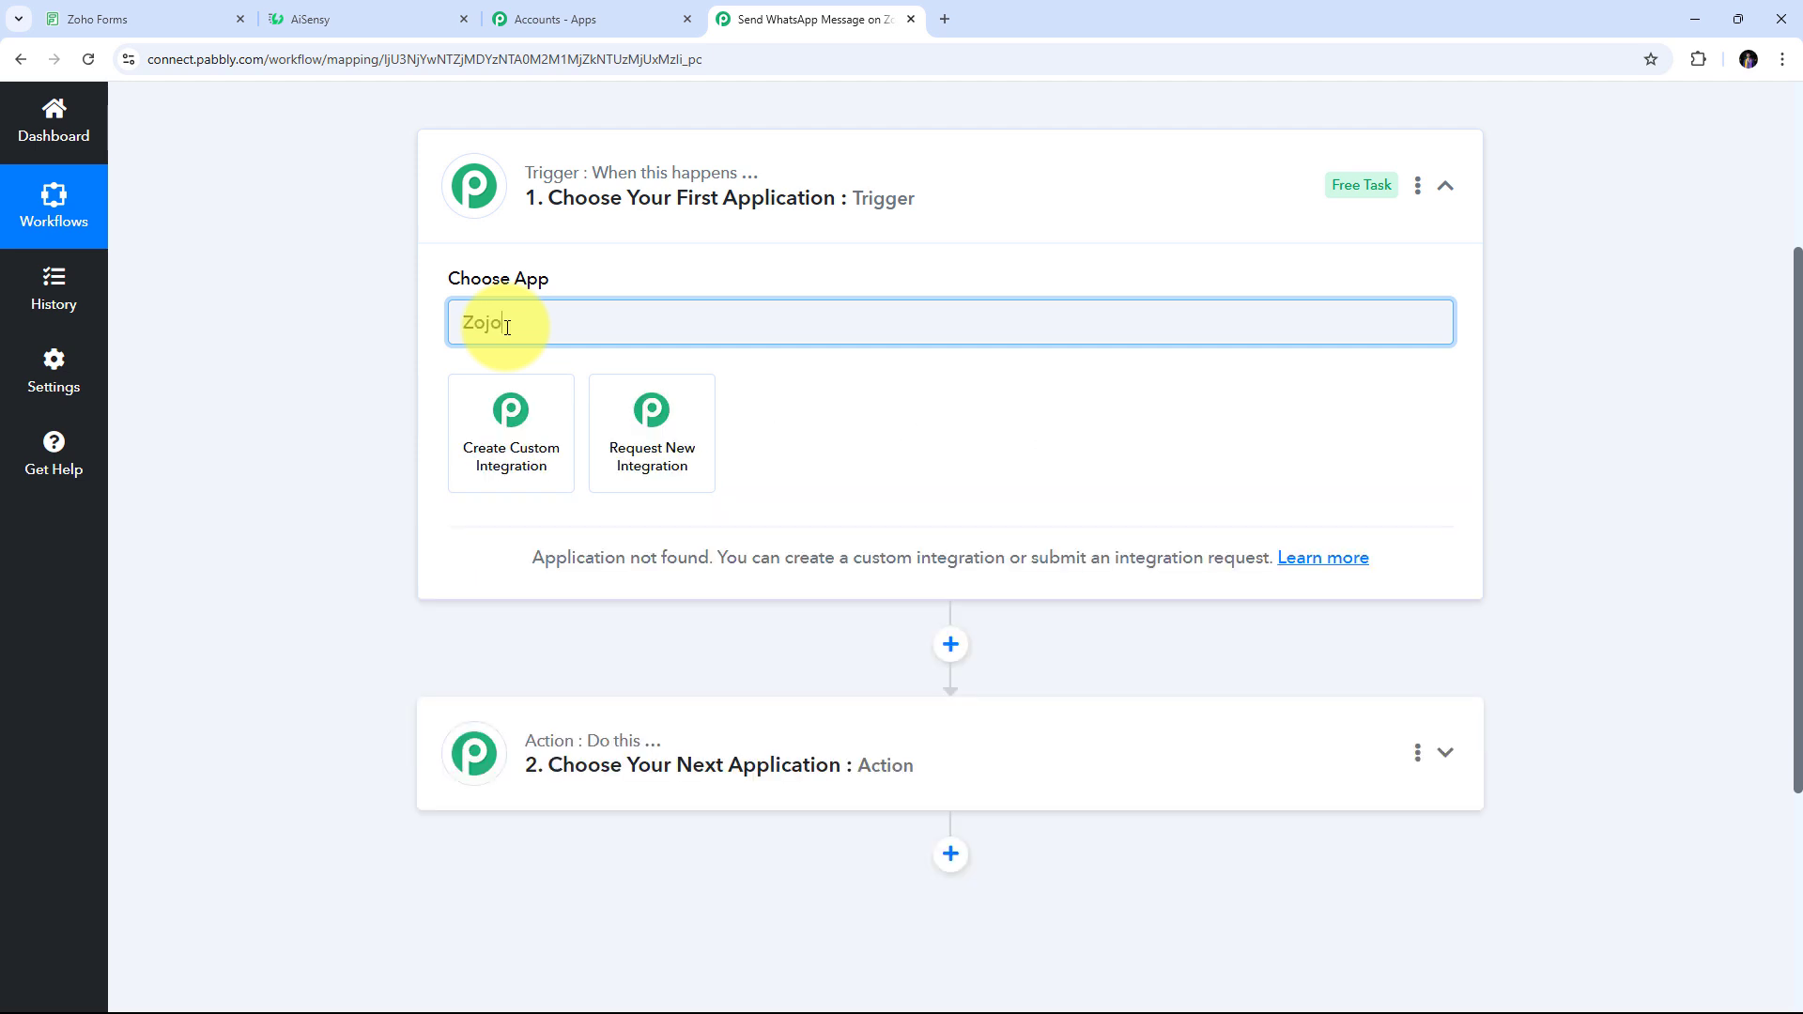
pyautogui.press('BackSpace')
pyautogui.press('BackSpace')
pyautogui.write('ho Forms')
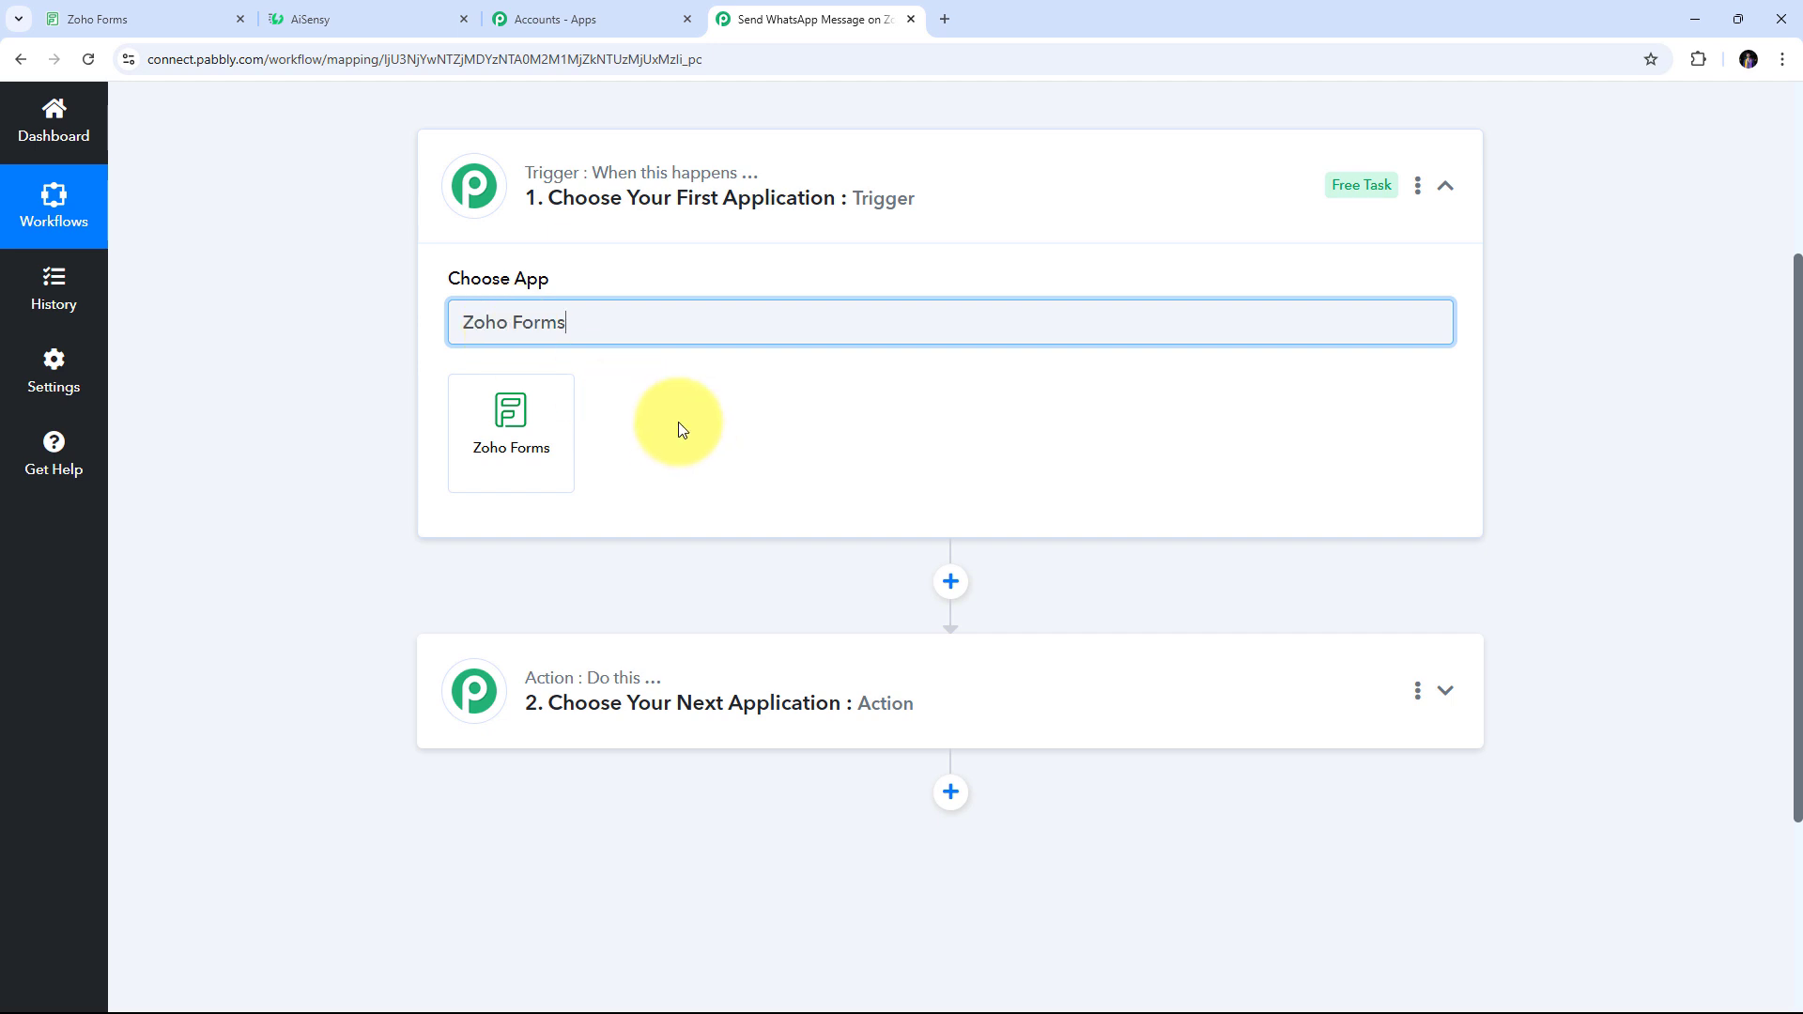
pyautogui.click(515, 433)
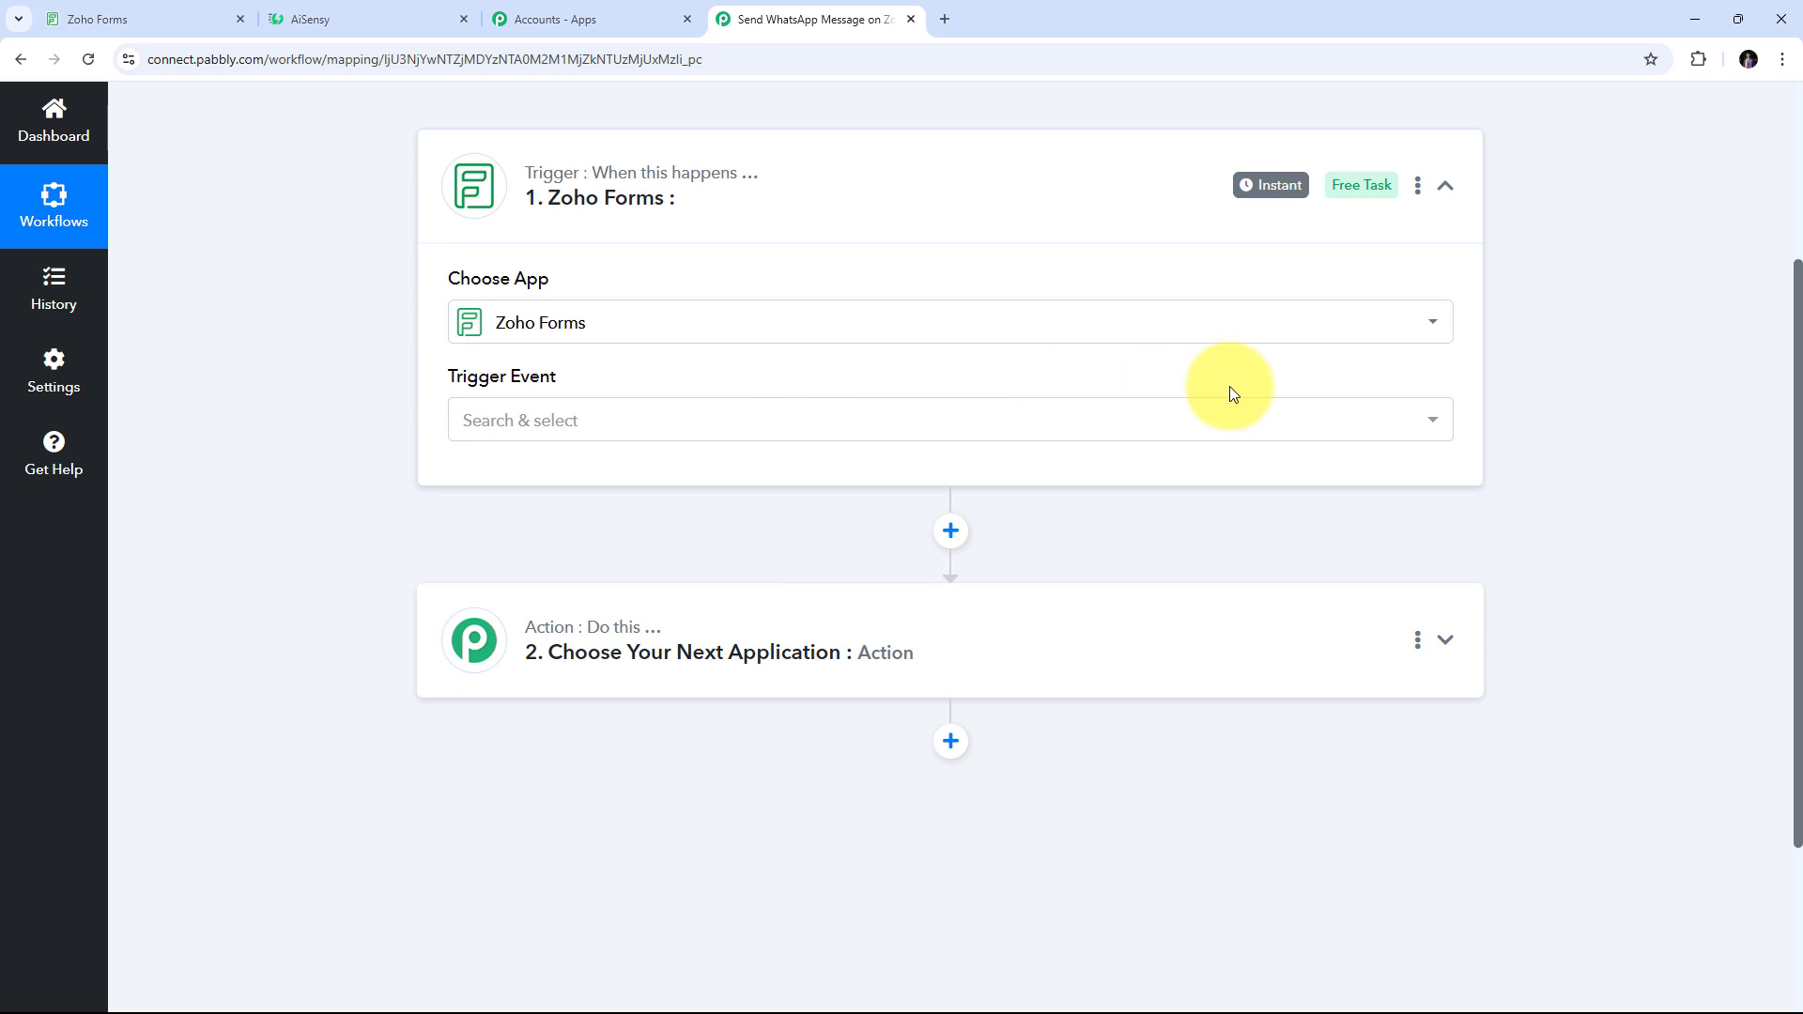
pyautogui.click(946, 413)
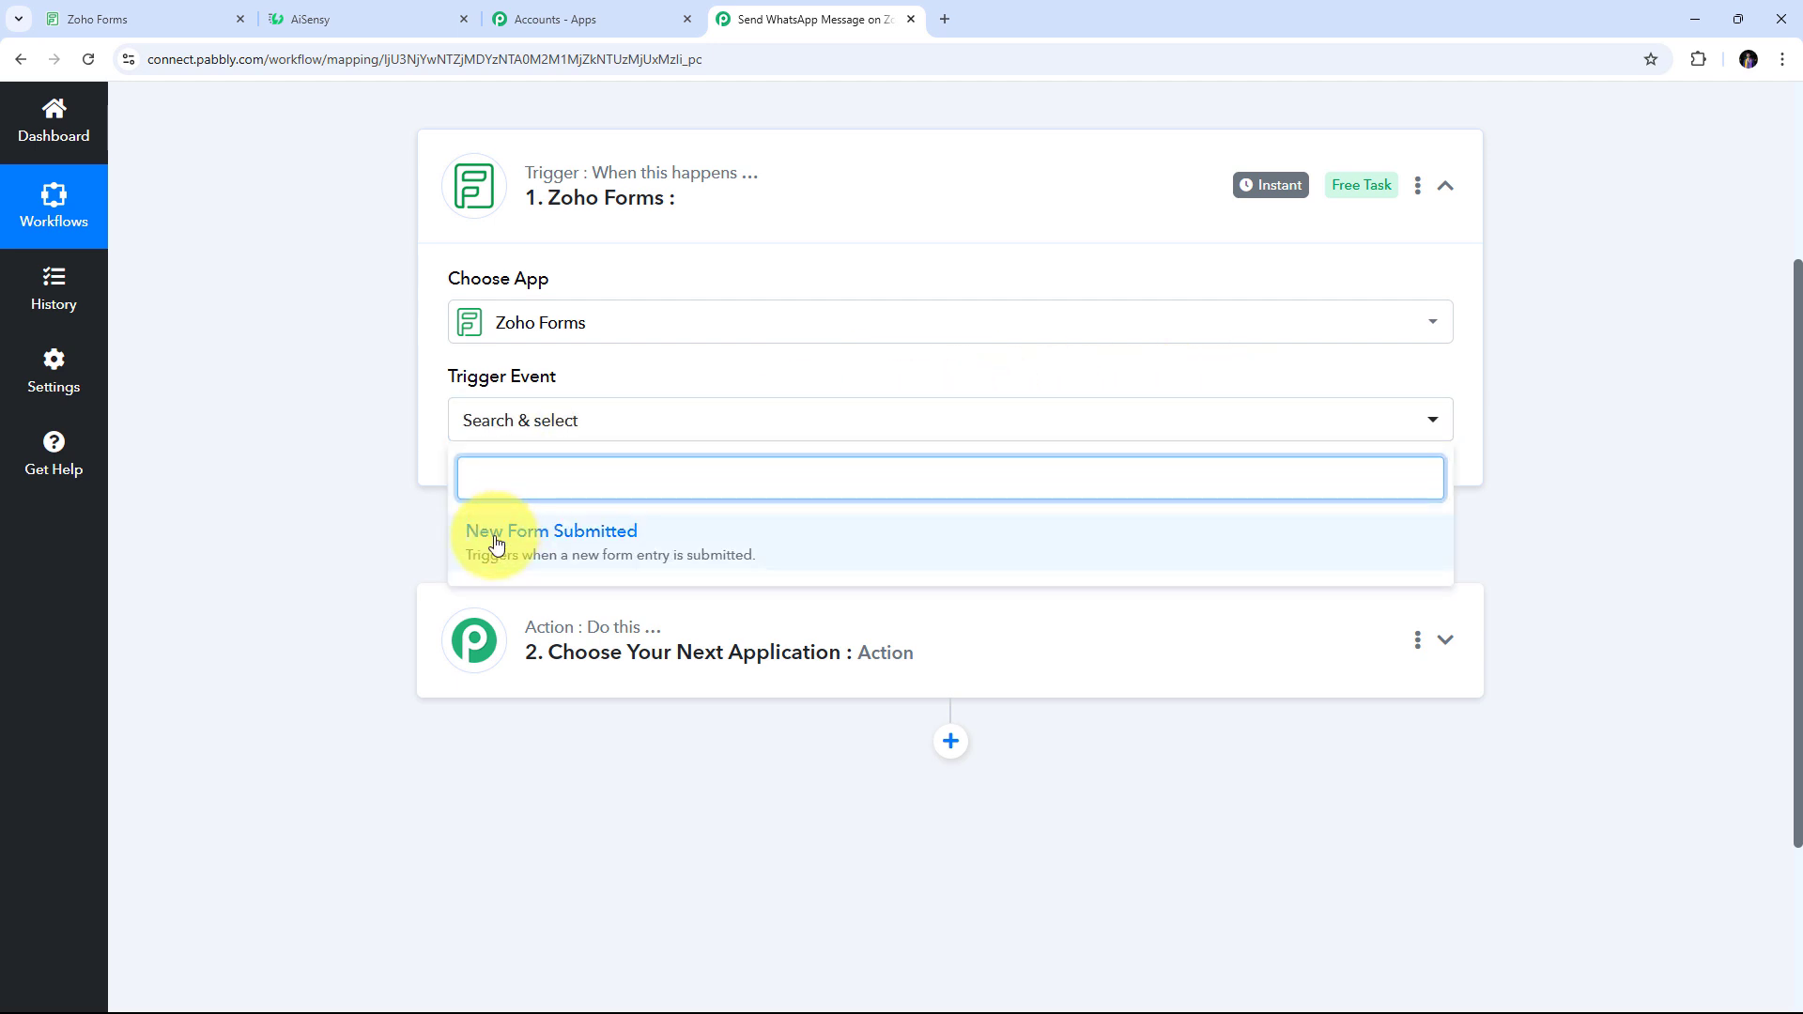
pyautogui.click(624, 545)
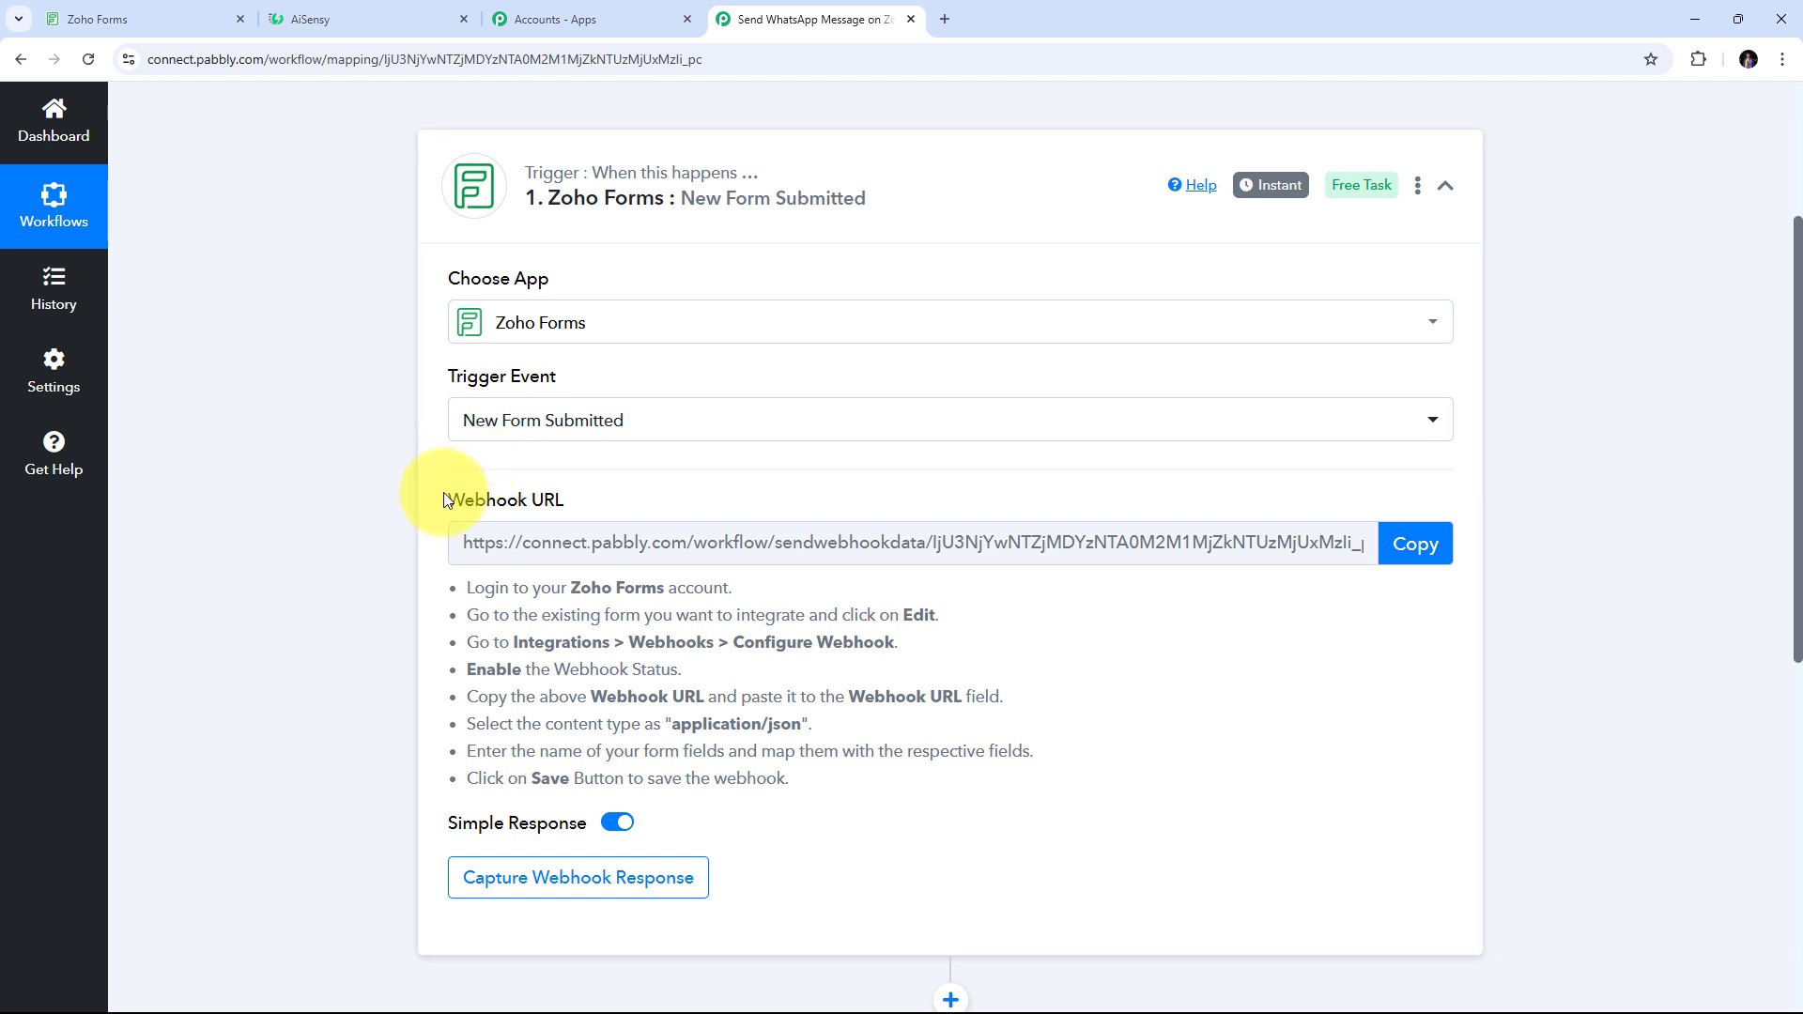
# Copy the trigger's webhook URL and bring up the Zoho Forms form list
pyautogui.moveTo(444, 507); pyautogui.dragTo(601, 498)
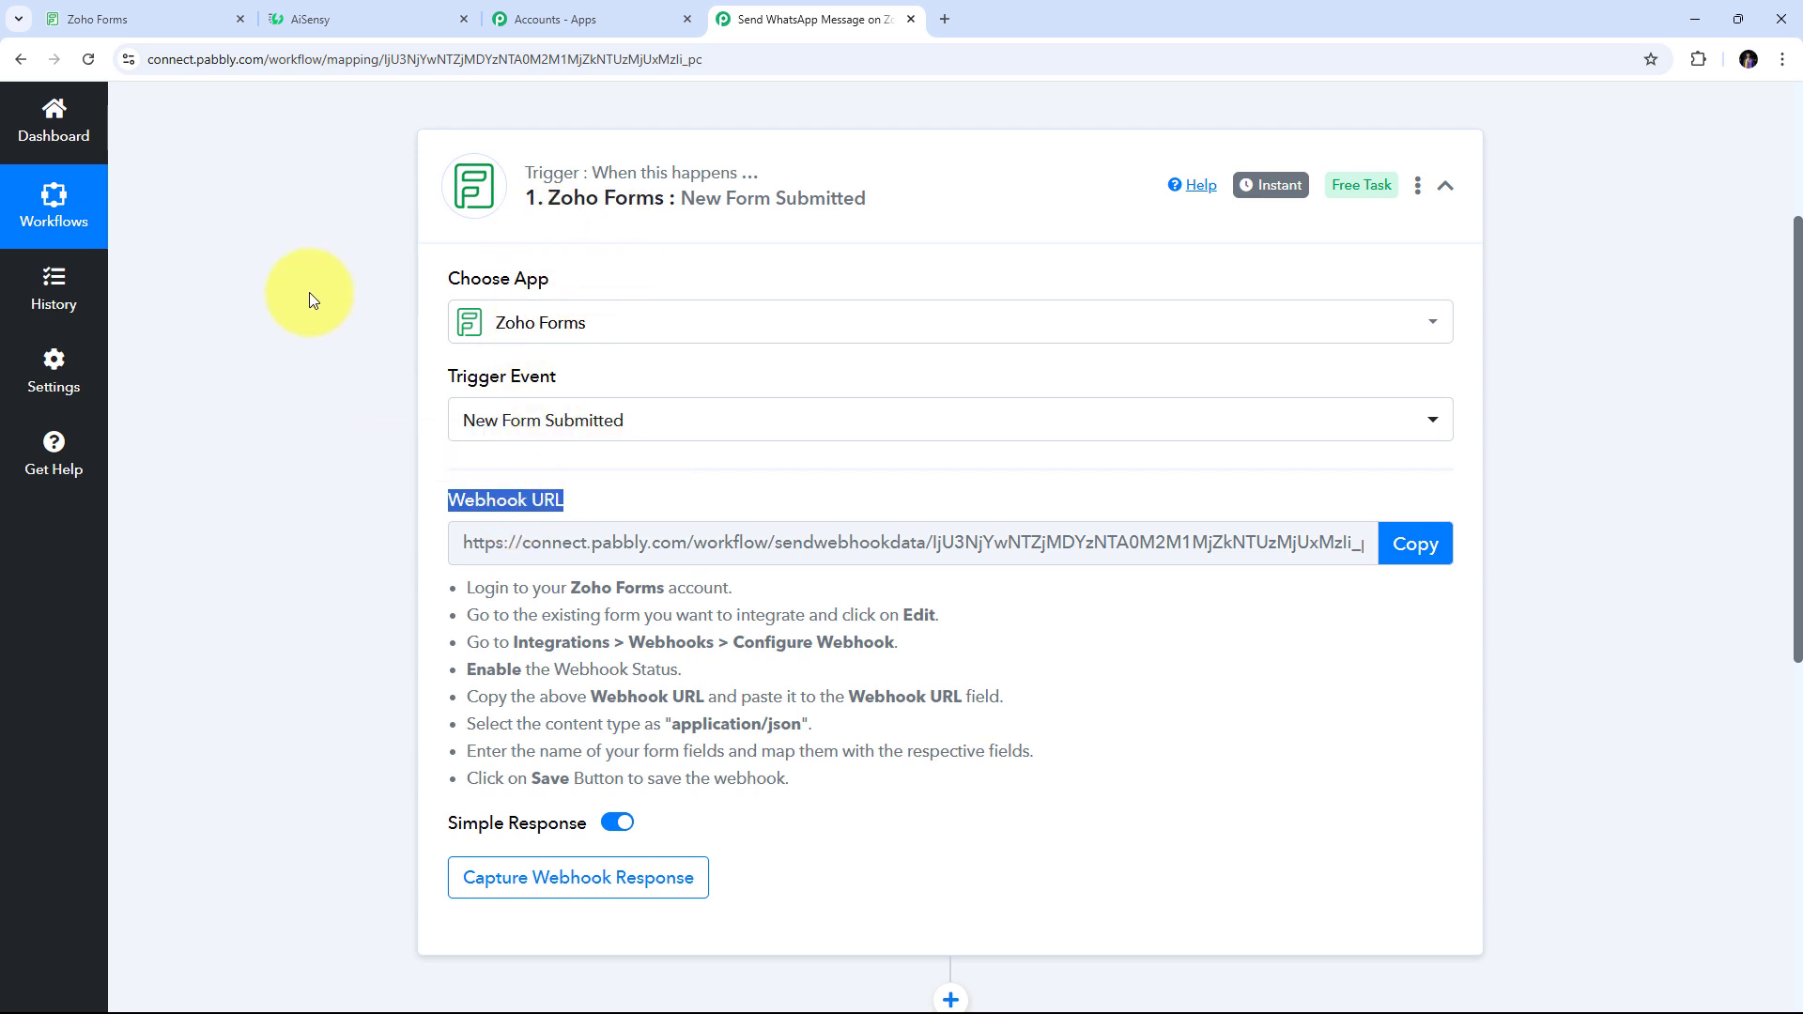
pyautogui.scroll(-1, 613, 386)
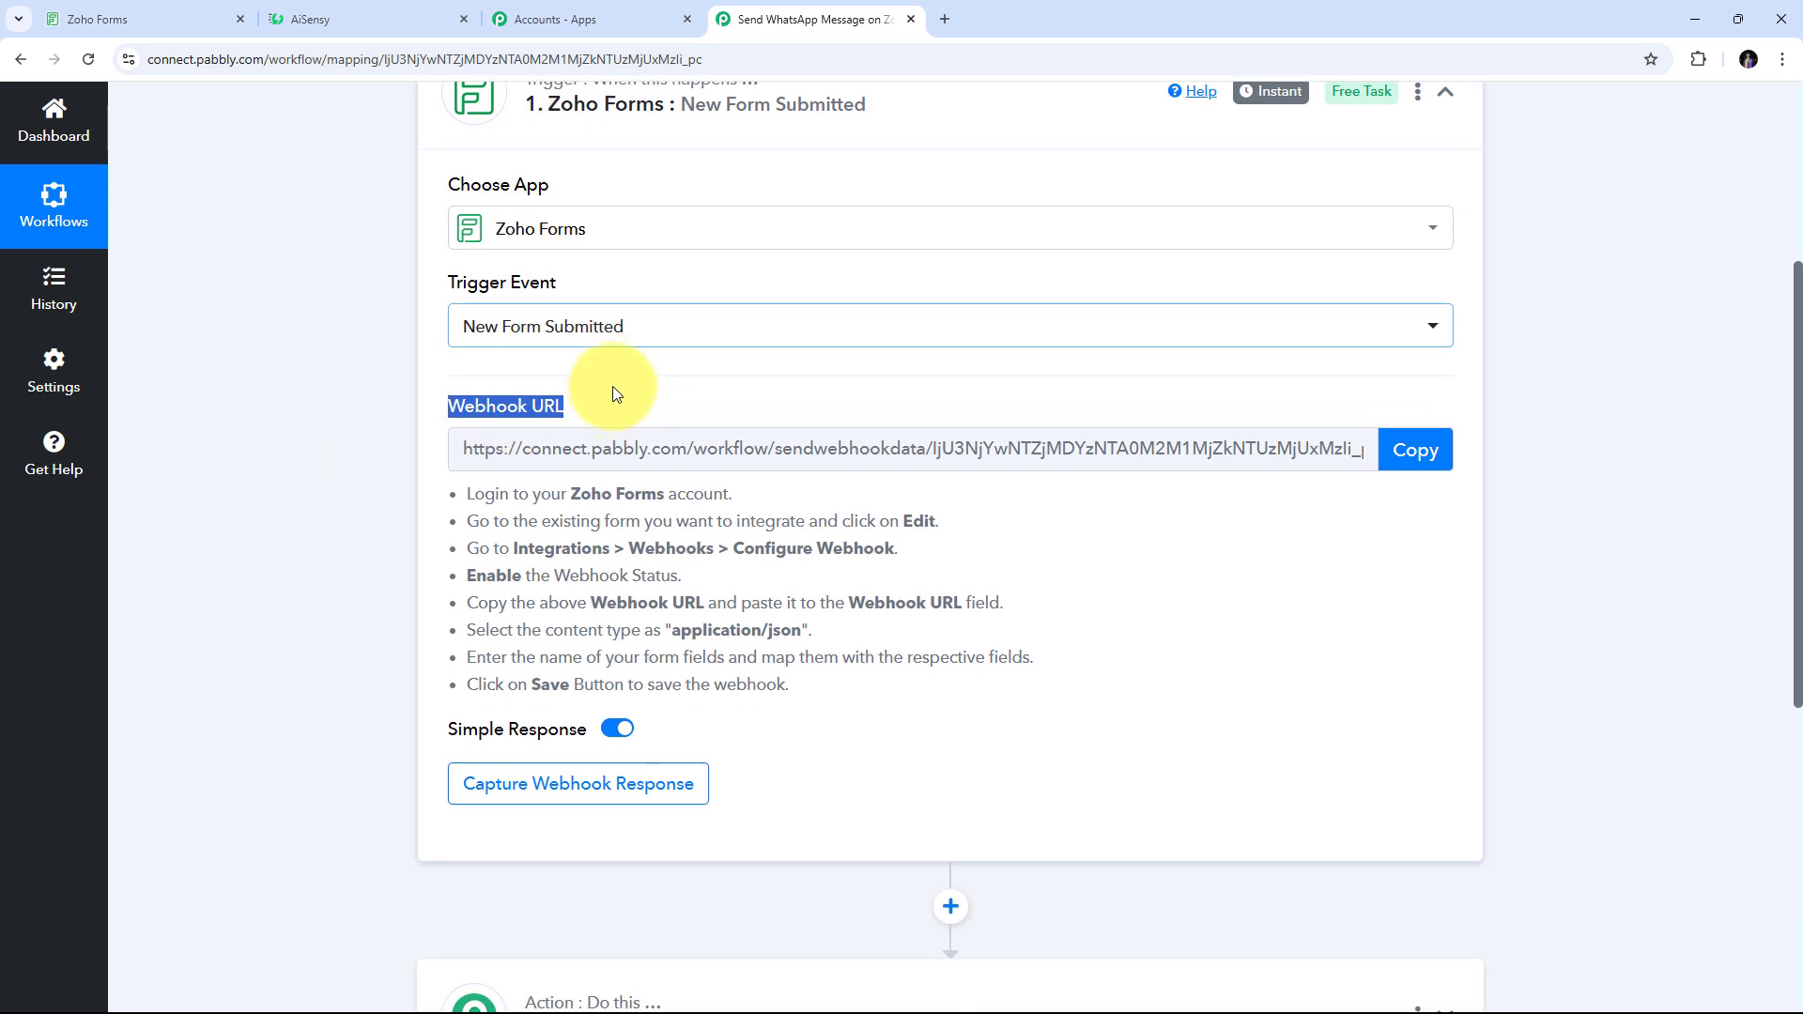
pyautogui.moveTo(563, 529); pyautogui.dragTo(902, 706)
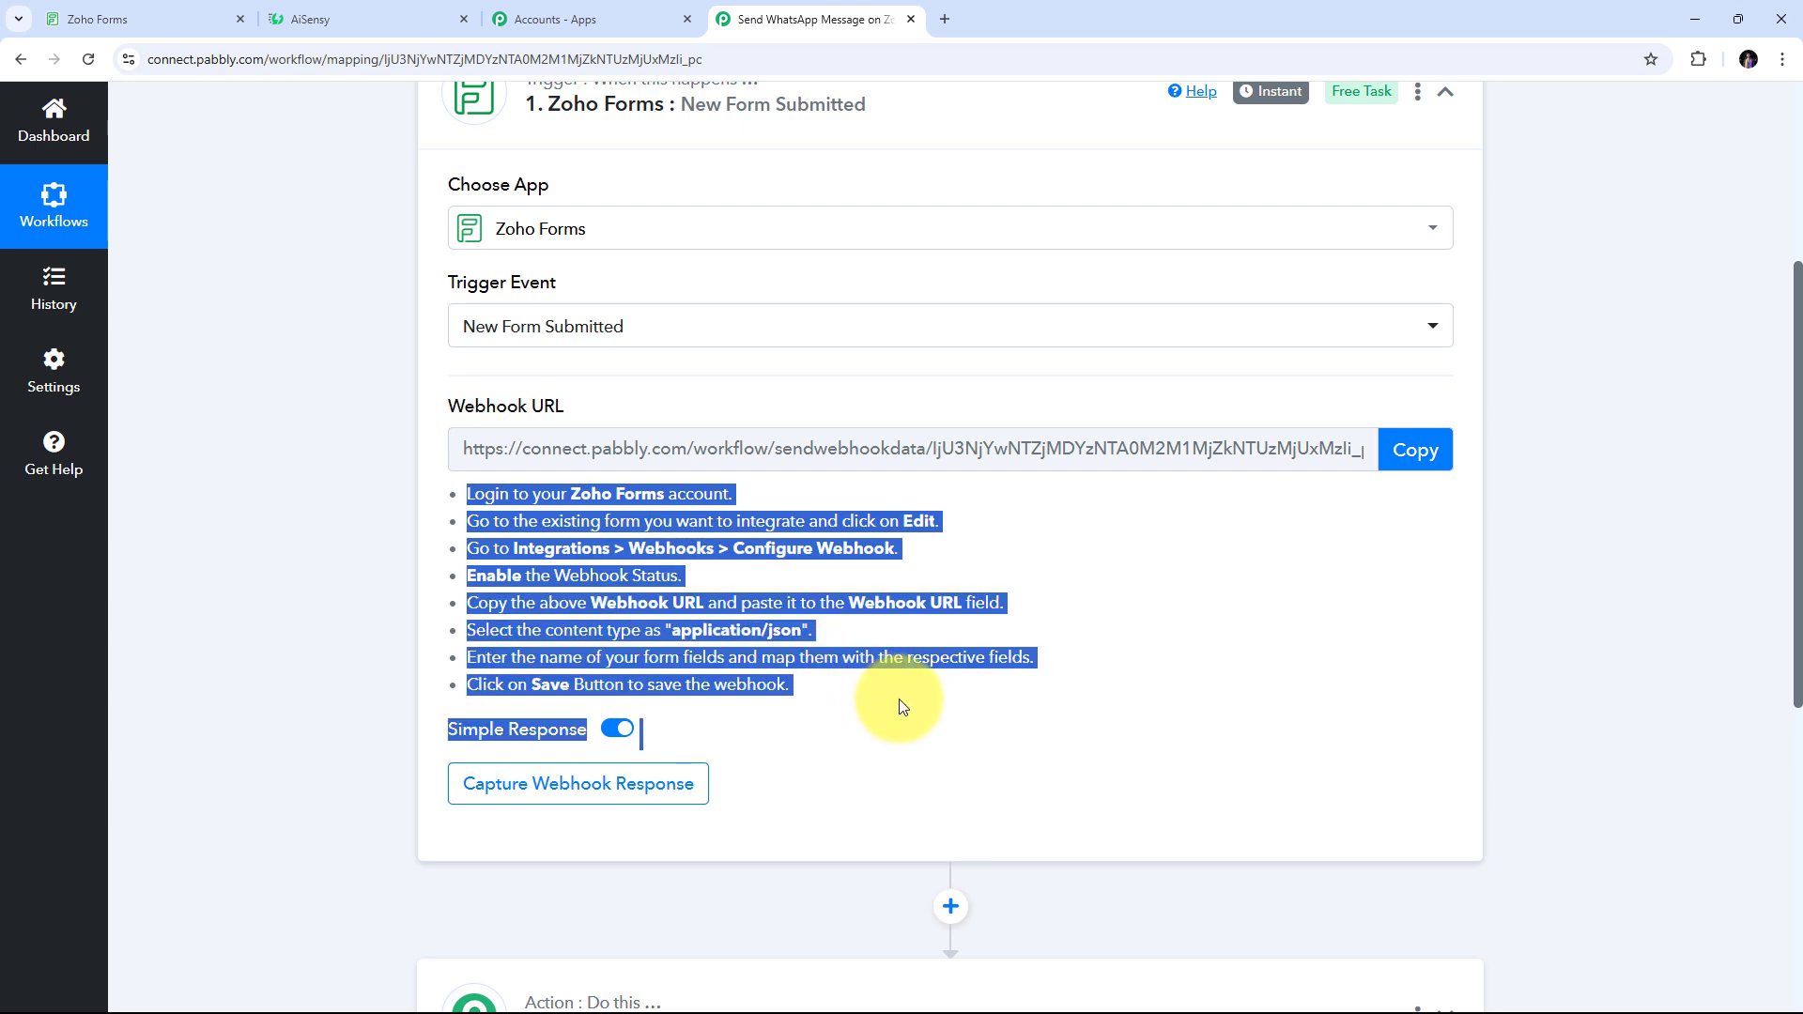
pyautogui.click(1414, 461)
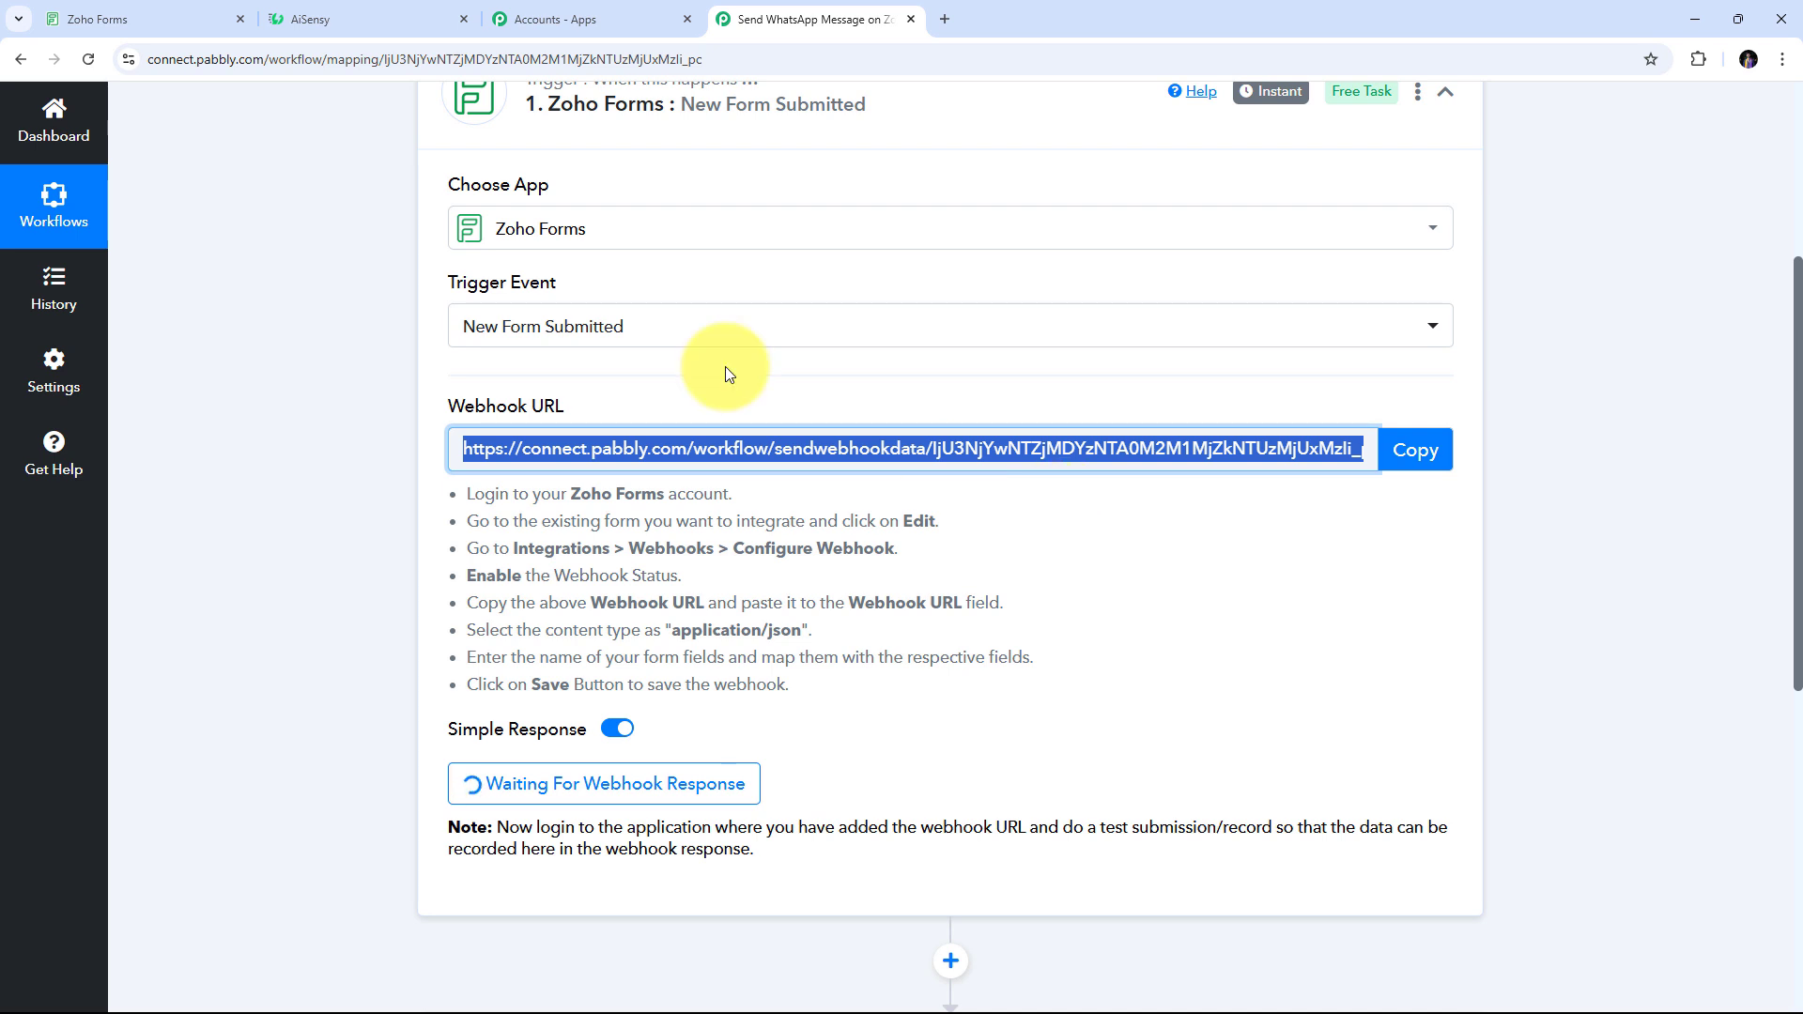
pyautogui.click(154, 19)
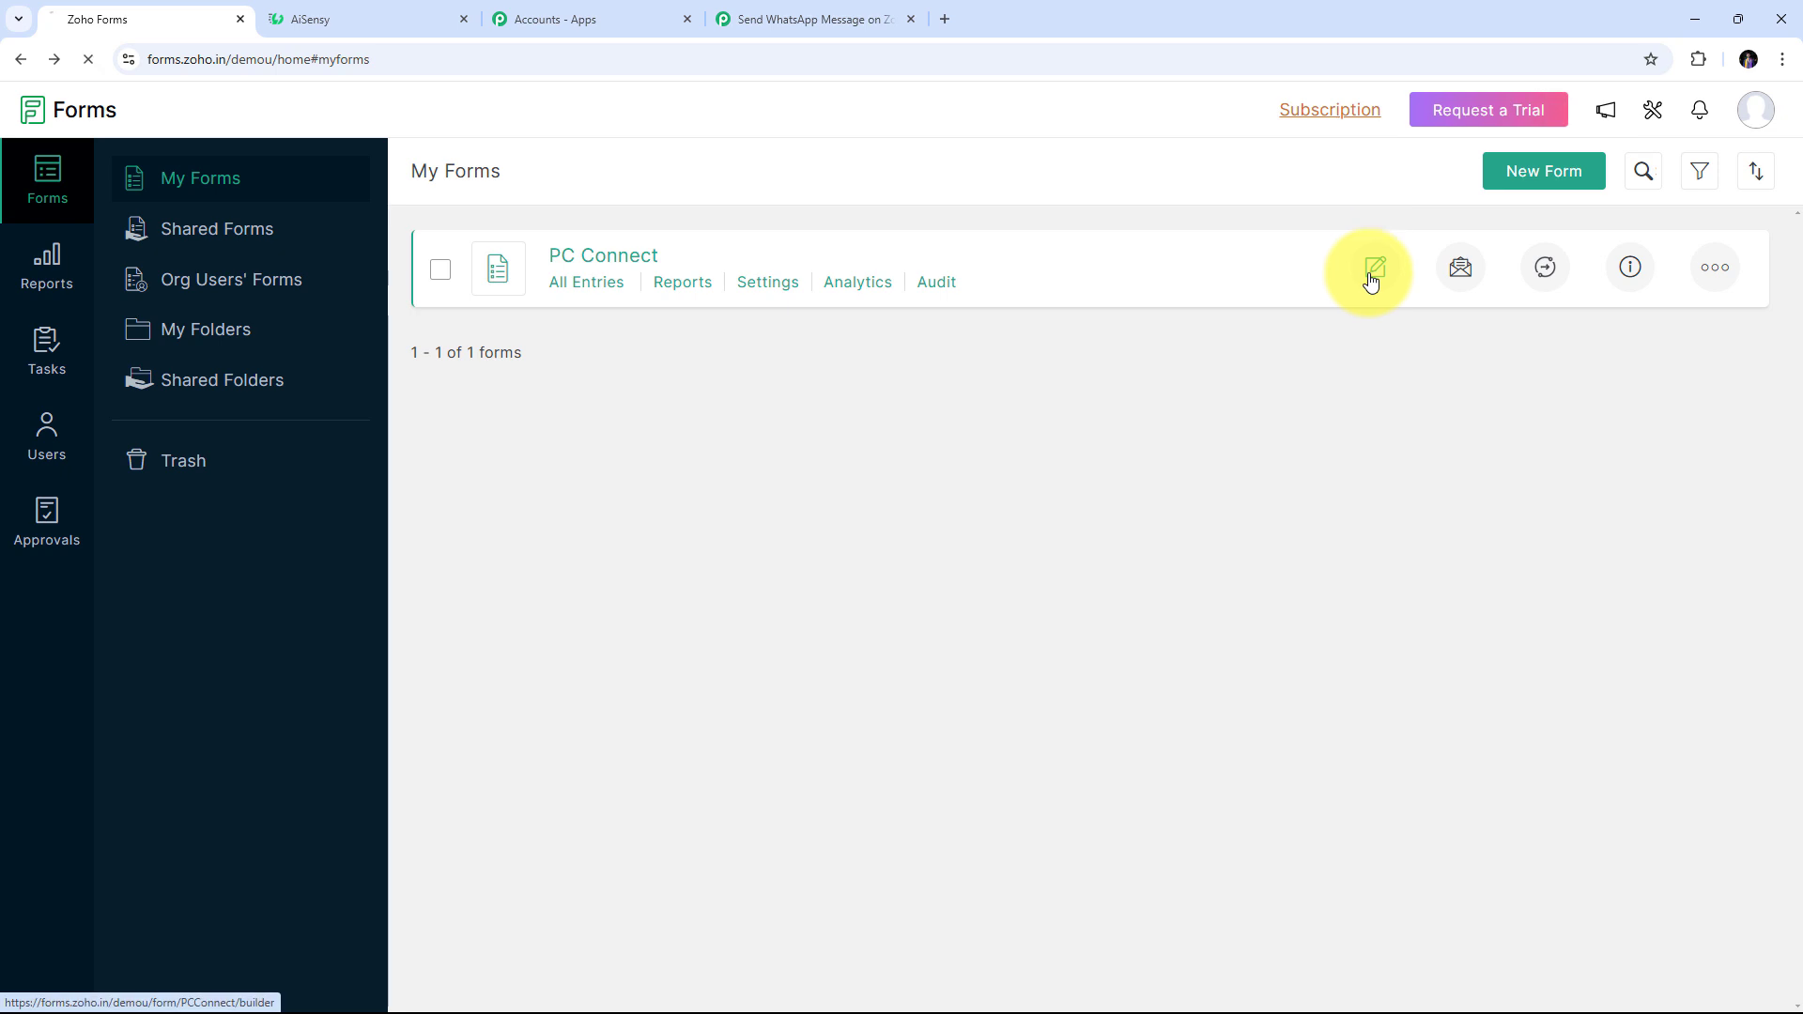
# Open the PC Connect form's Integrations settings and scroll the integration options
pyautogui.click(1373, 272)
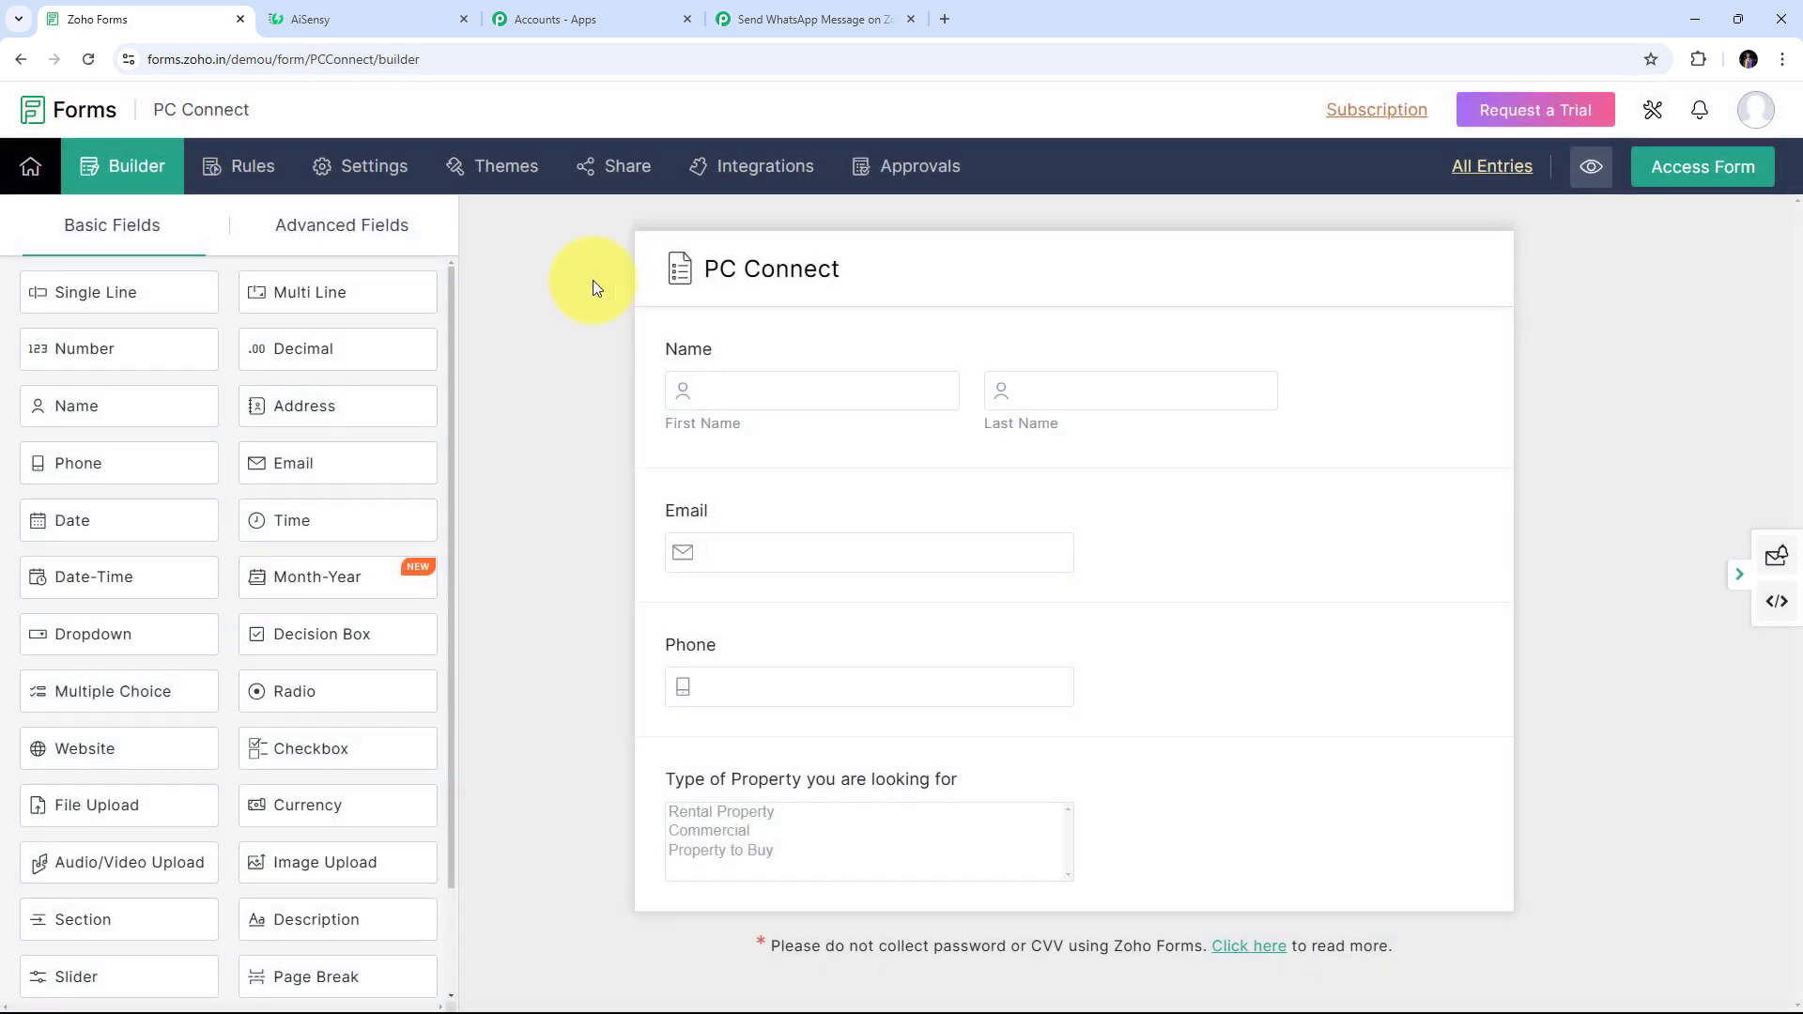
pyautogui.click(761, 175)
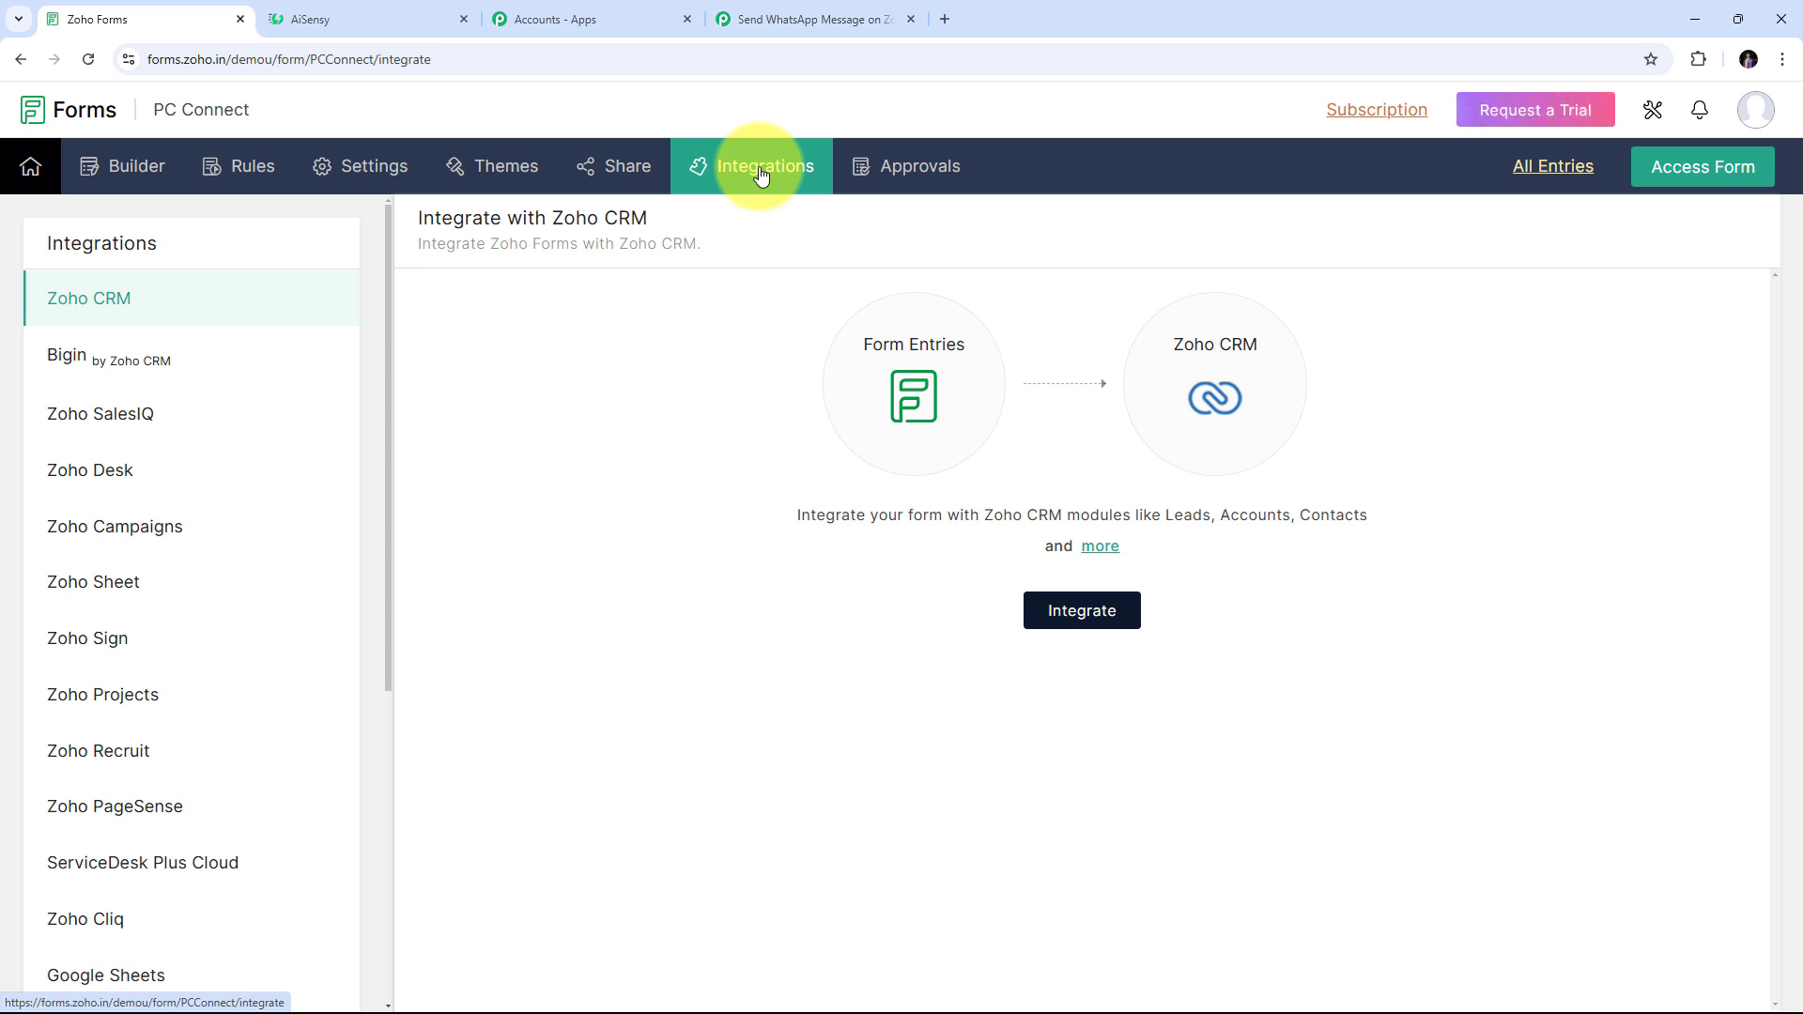
pyautogui.scroll(-5, 233, 414)
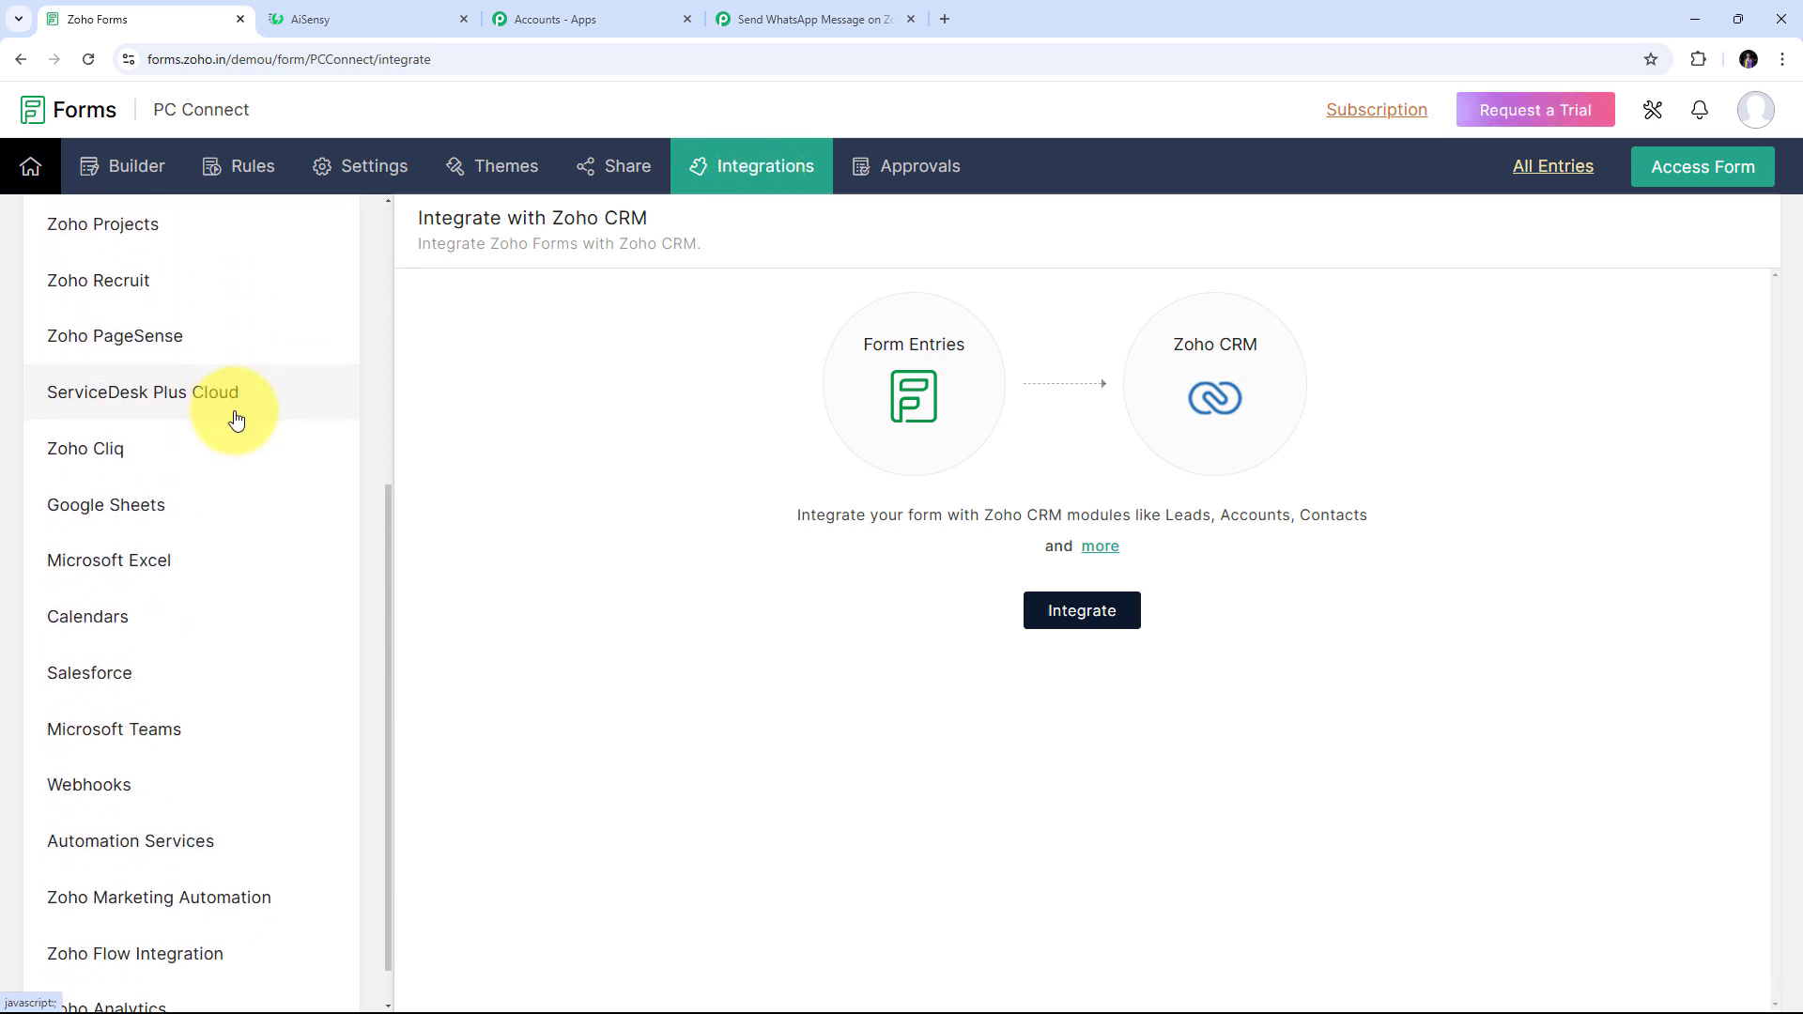
pyautogui.scroll(-1, 236, 420)
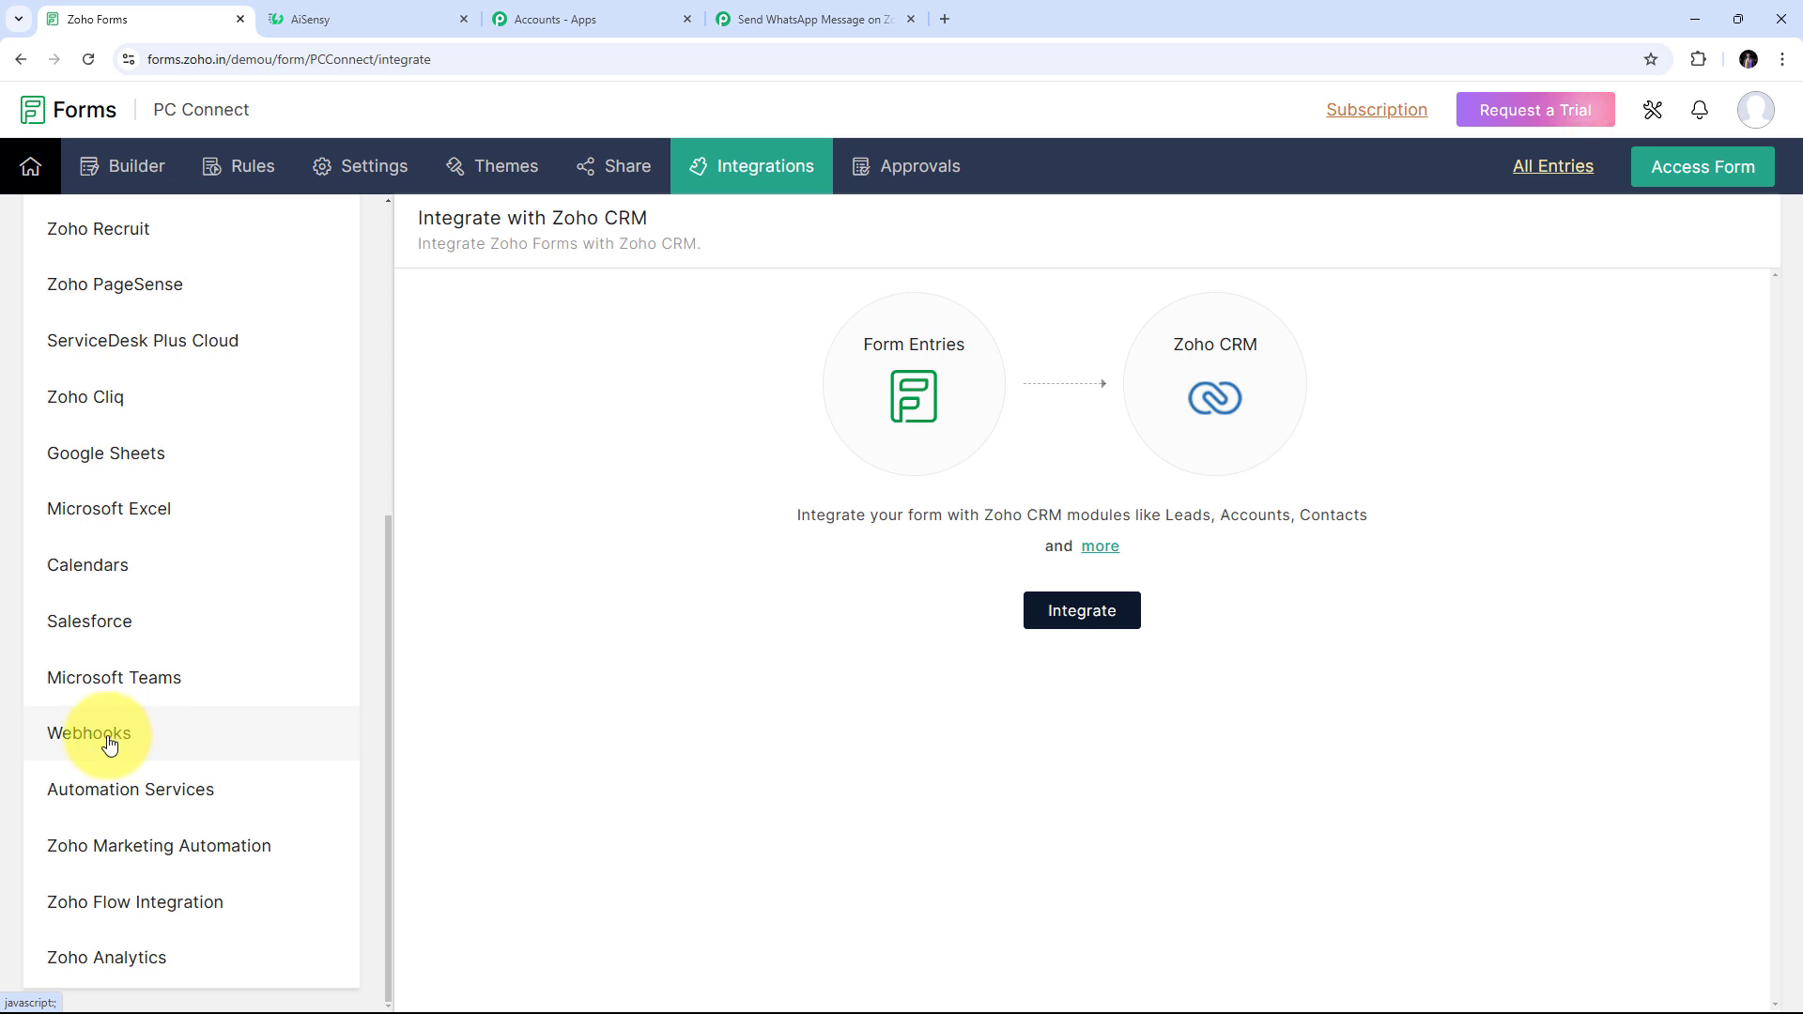
# Paste the Pabbly webhook URL into a Webhooks integration, keep application/json, and save it
pyautogui.click(109, 743)
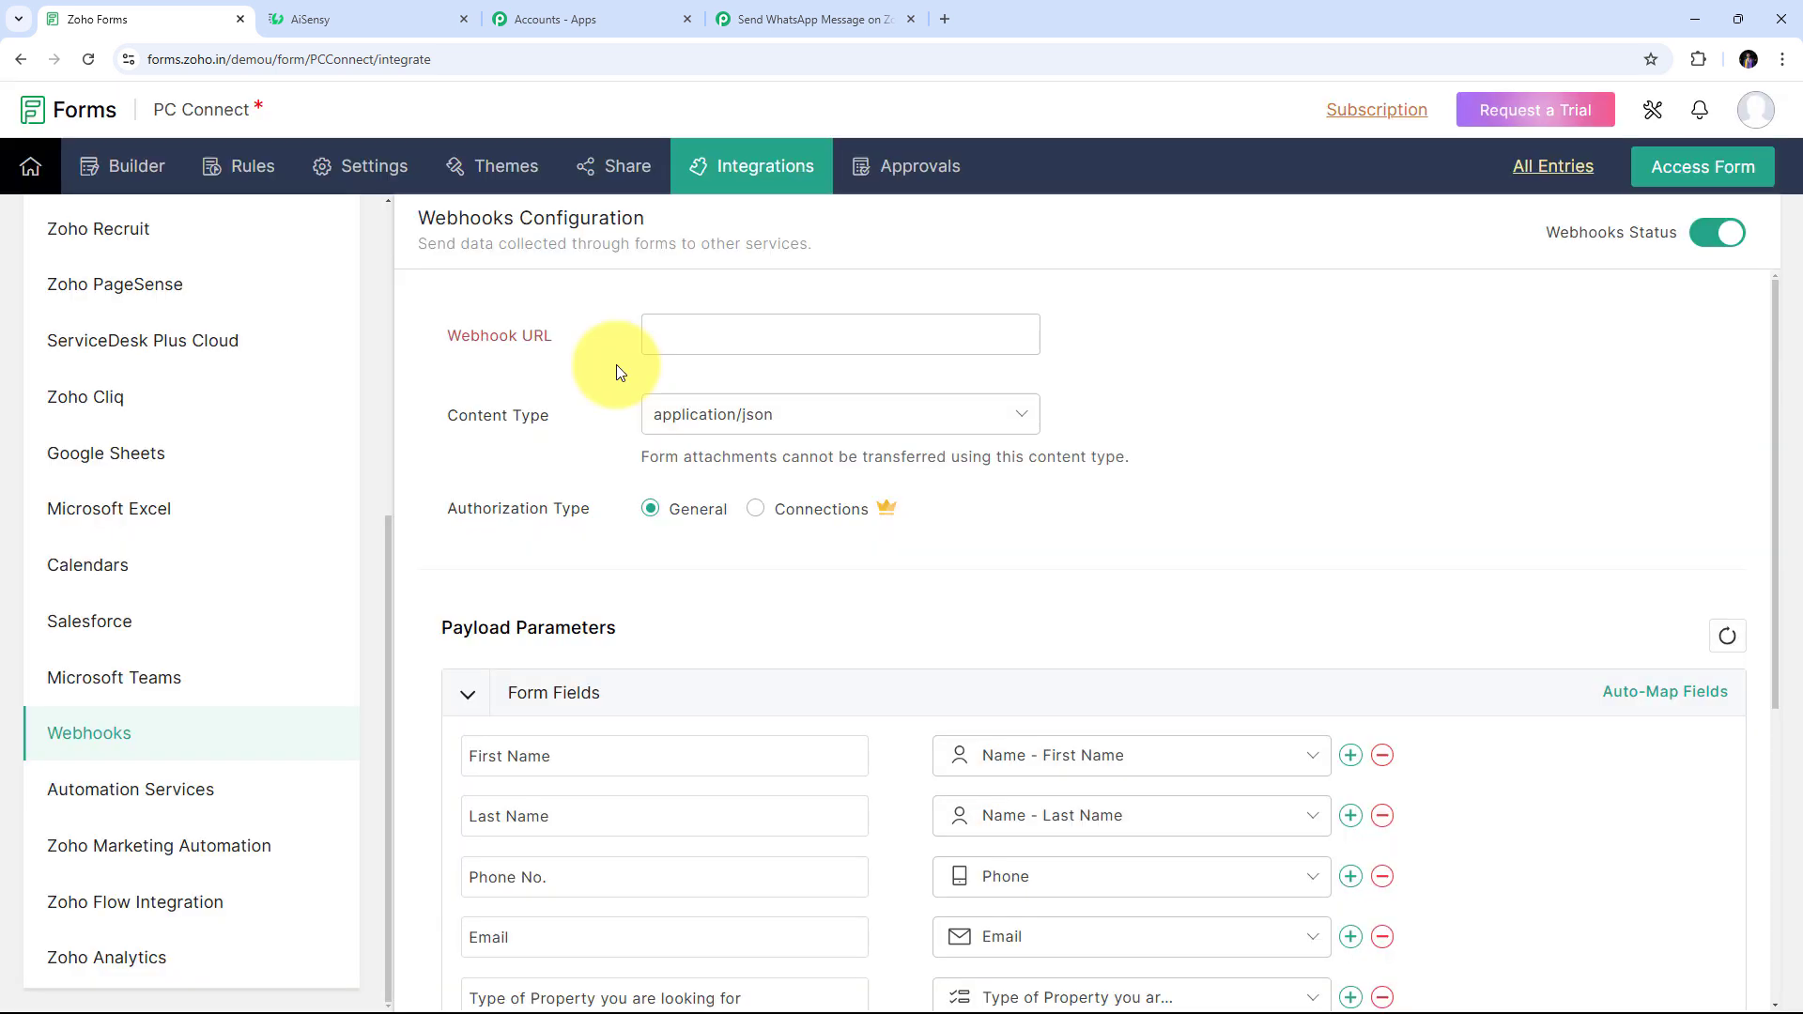
pyautogui.rightClick(680, 335)
pyautogui.click(718, 521)
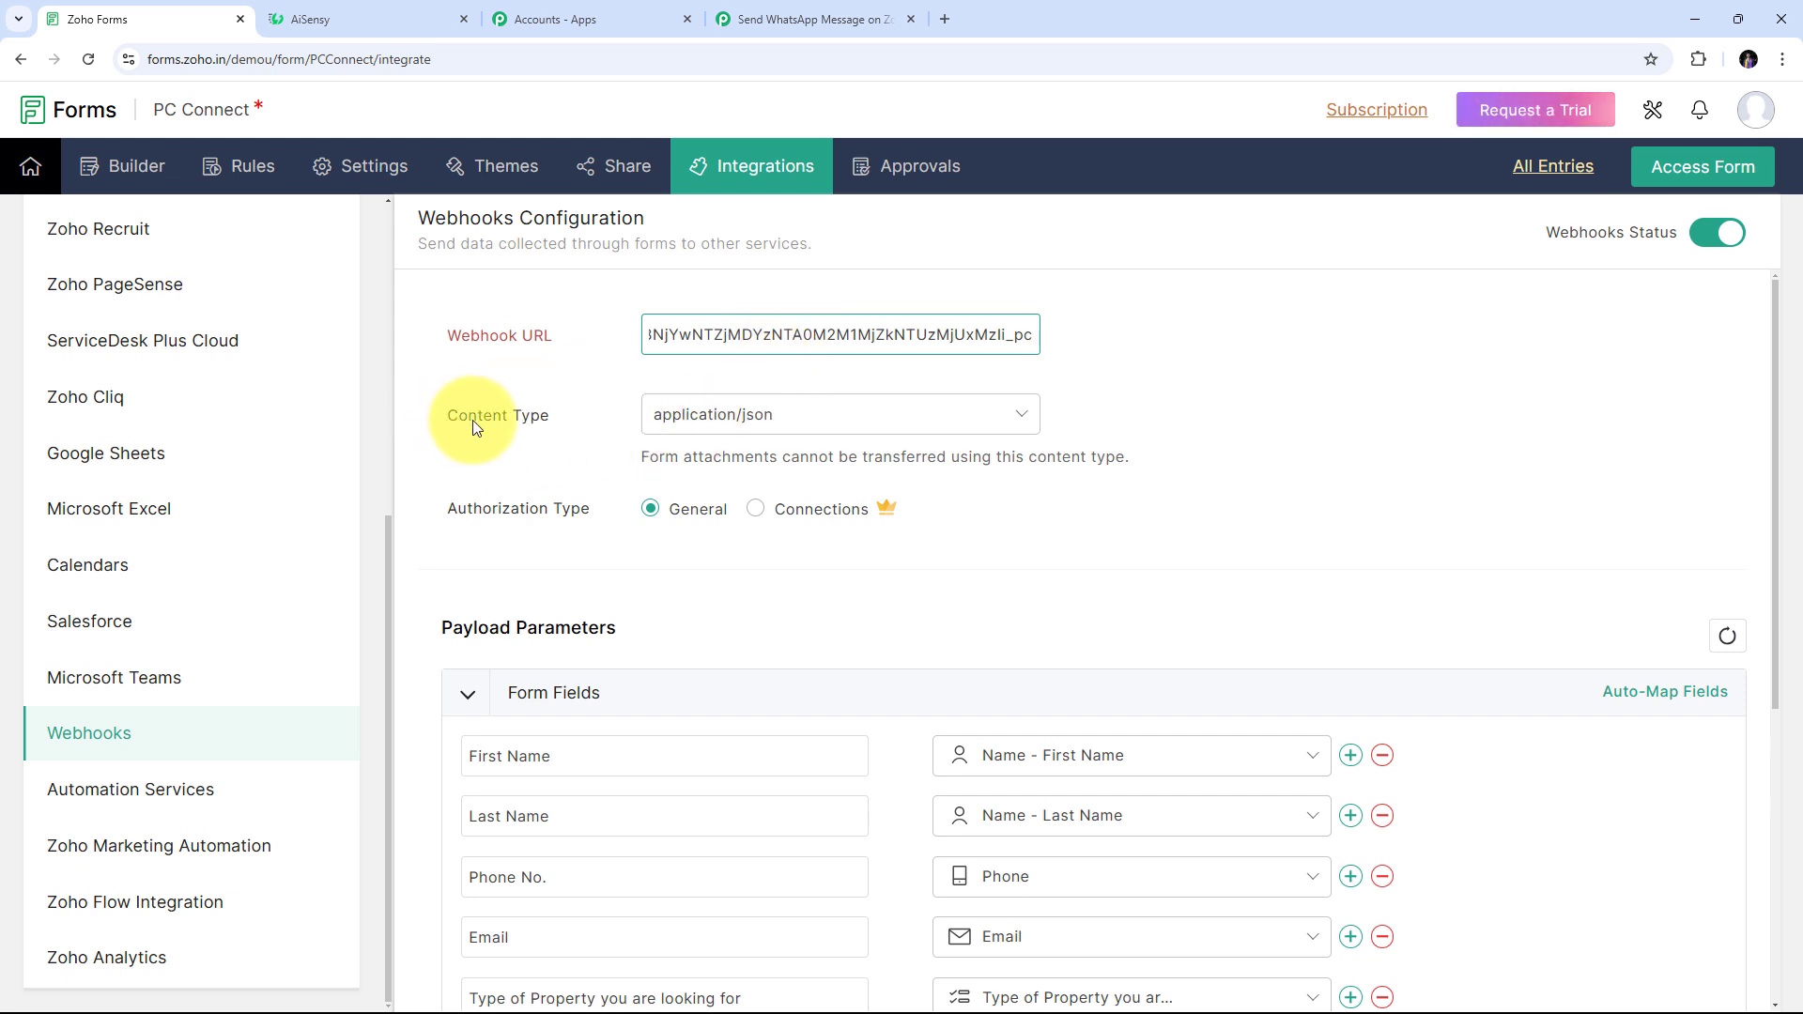
pyautogui.click(984, 416)
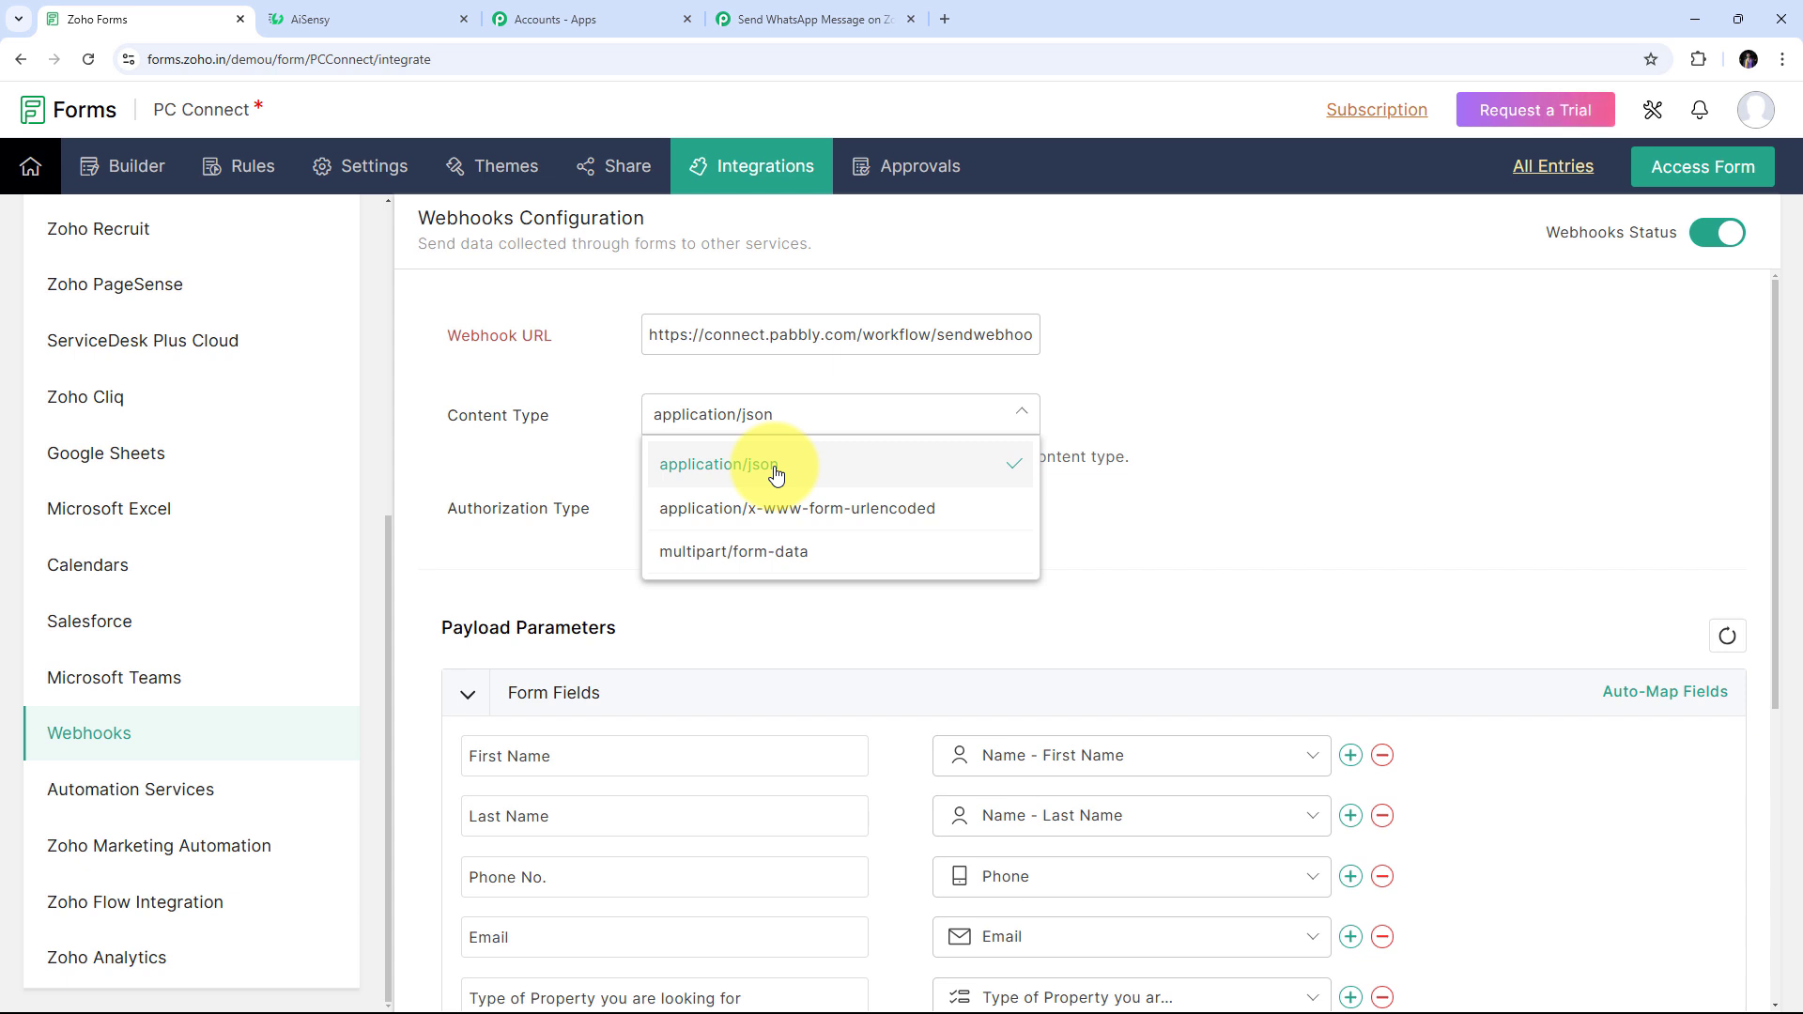
pyautogui.click(719, 466)
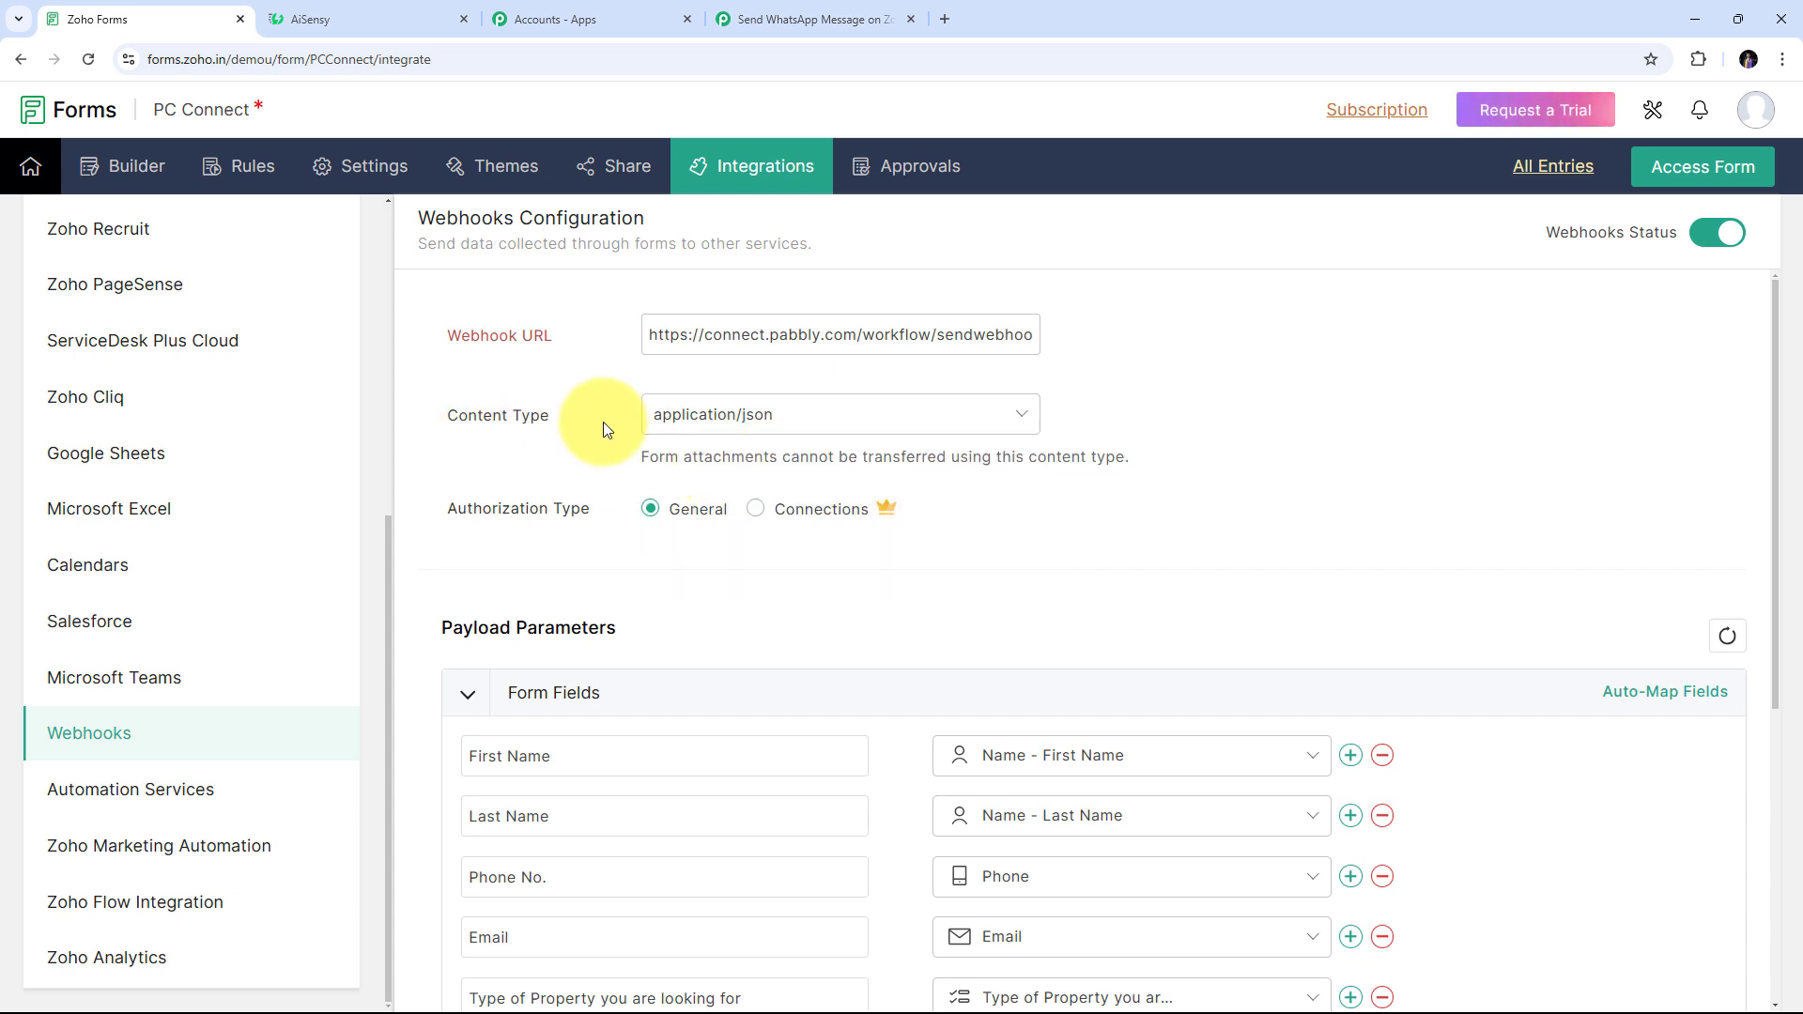
pyautogui.scroll(-2, 601, 422)
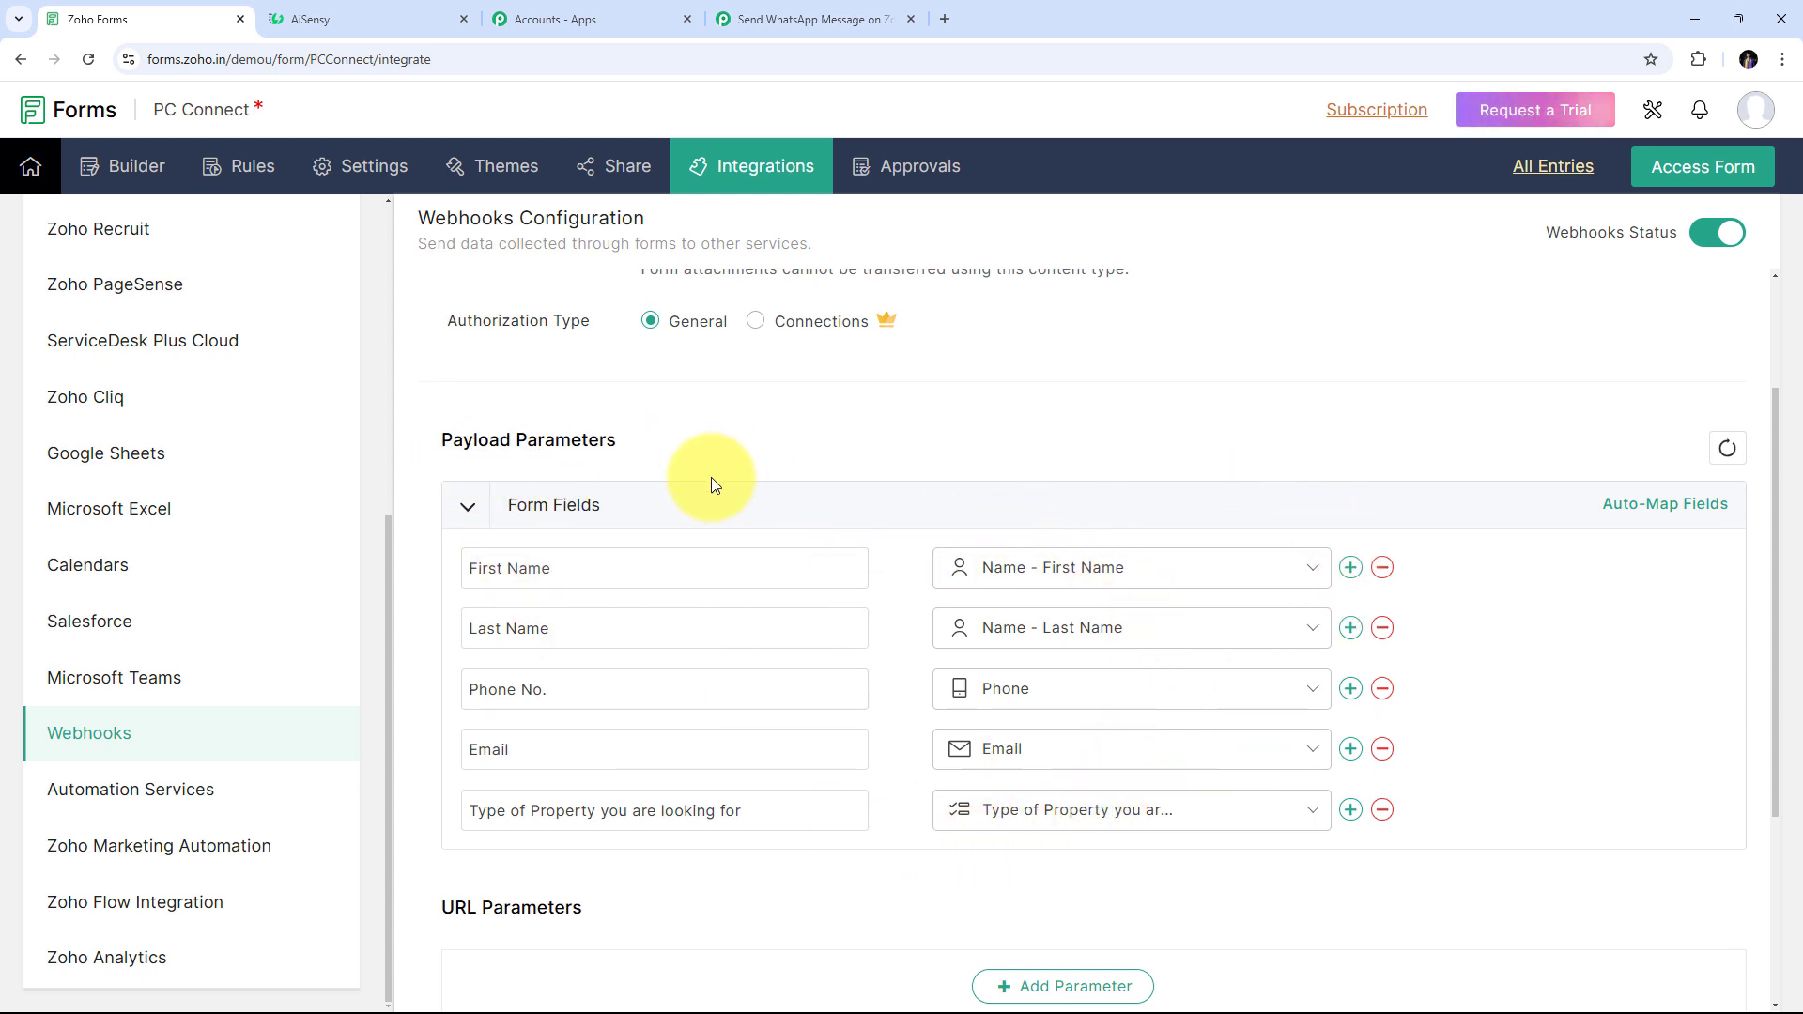
pyautogui.scroll(2, 1001, 524)
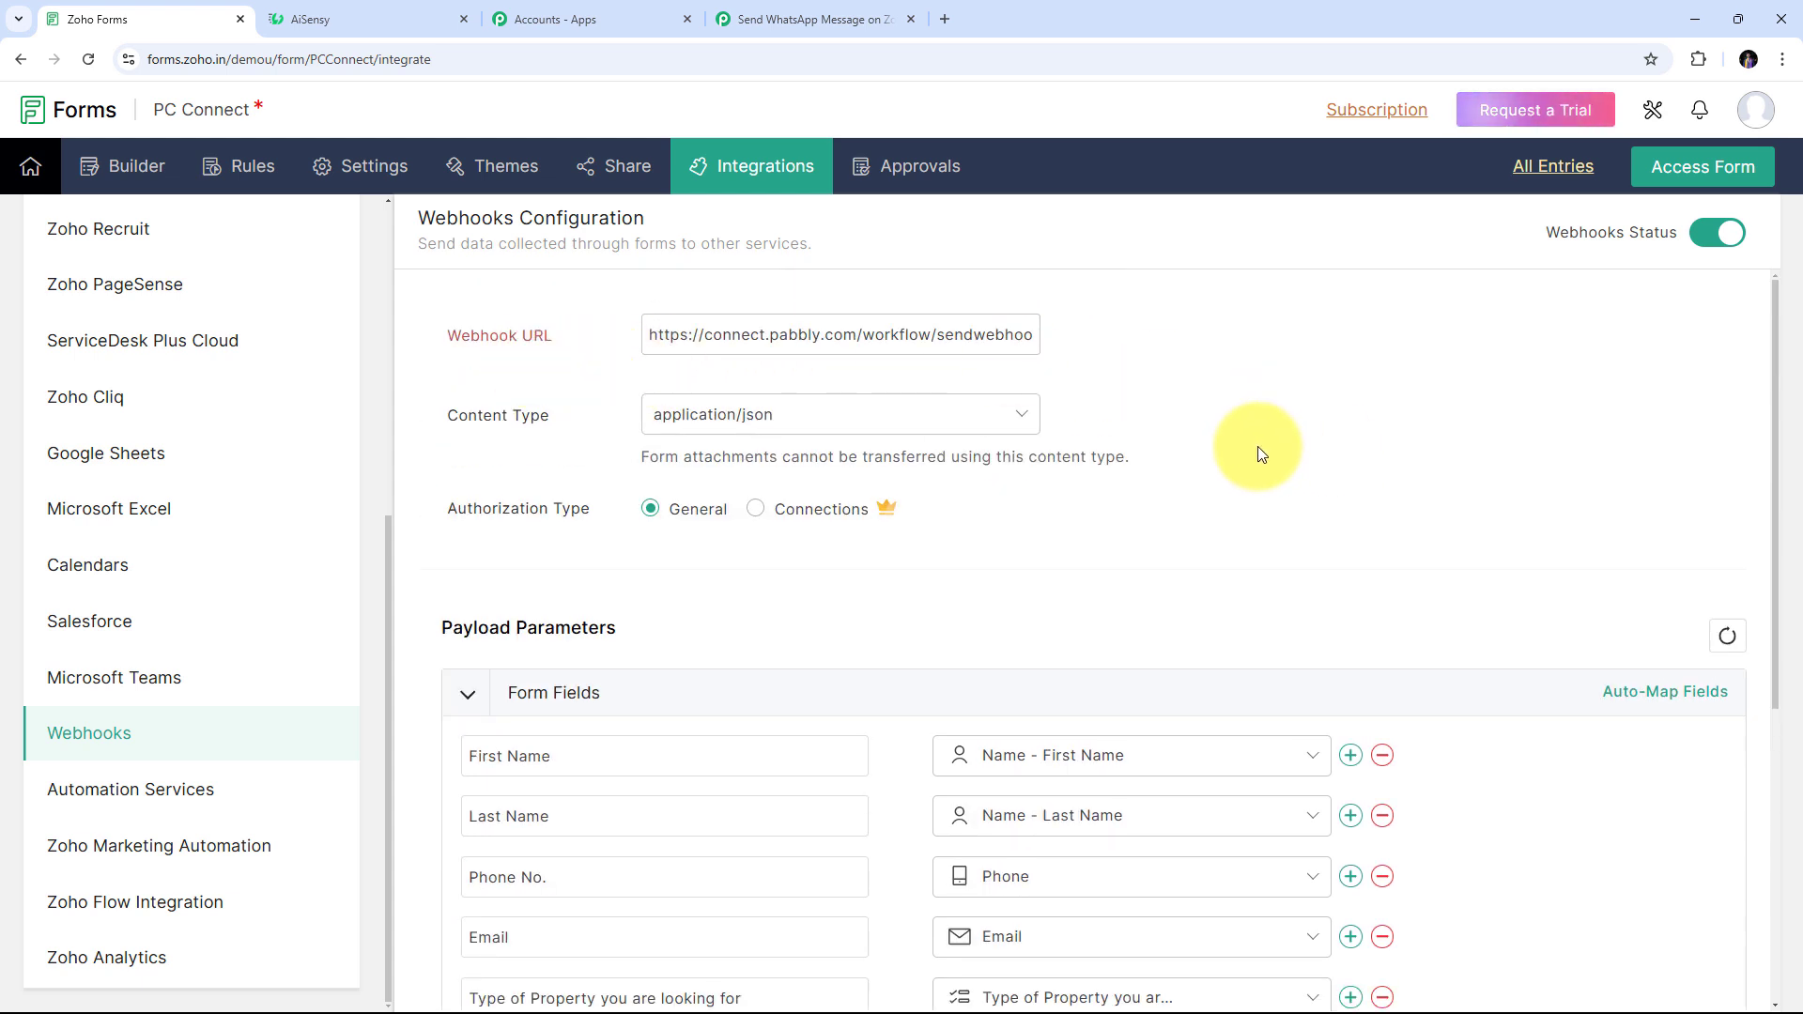
pyautogui.scroll(-5, 1259, 455)
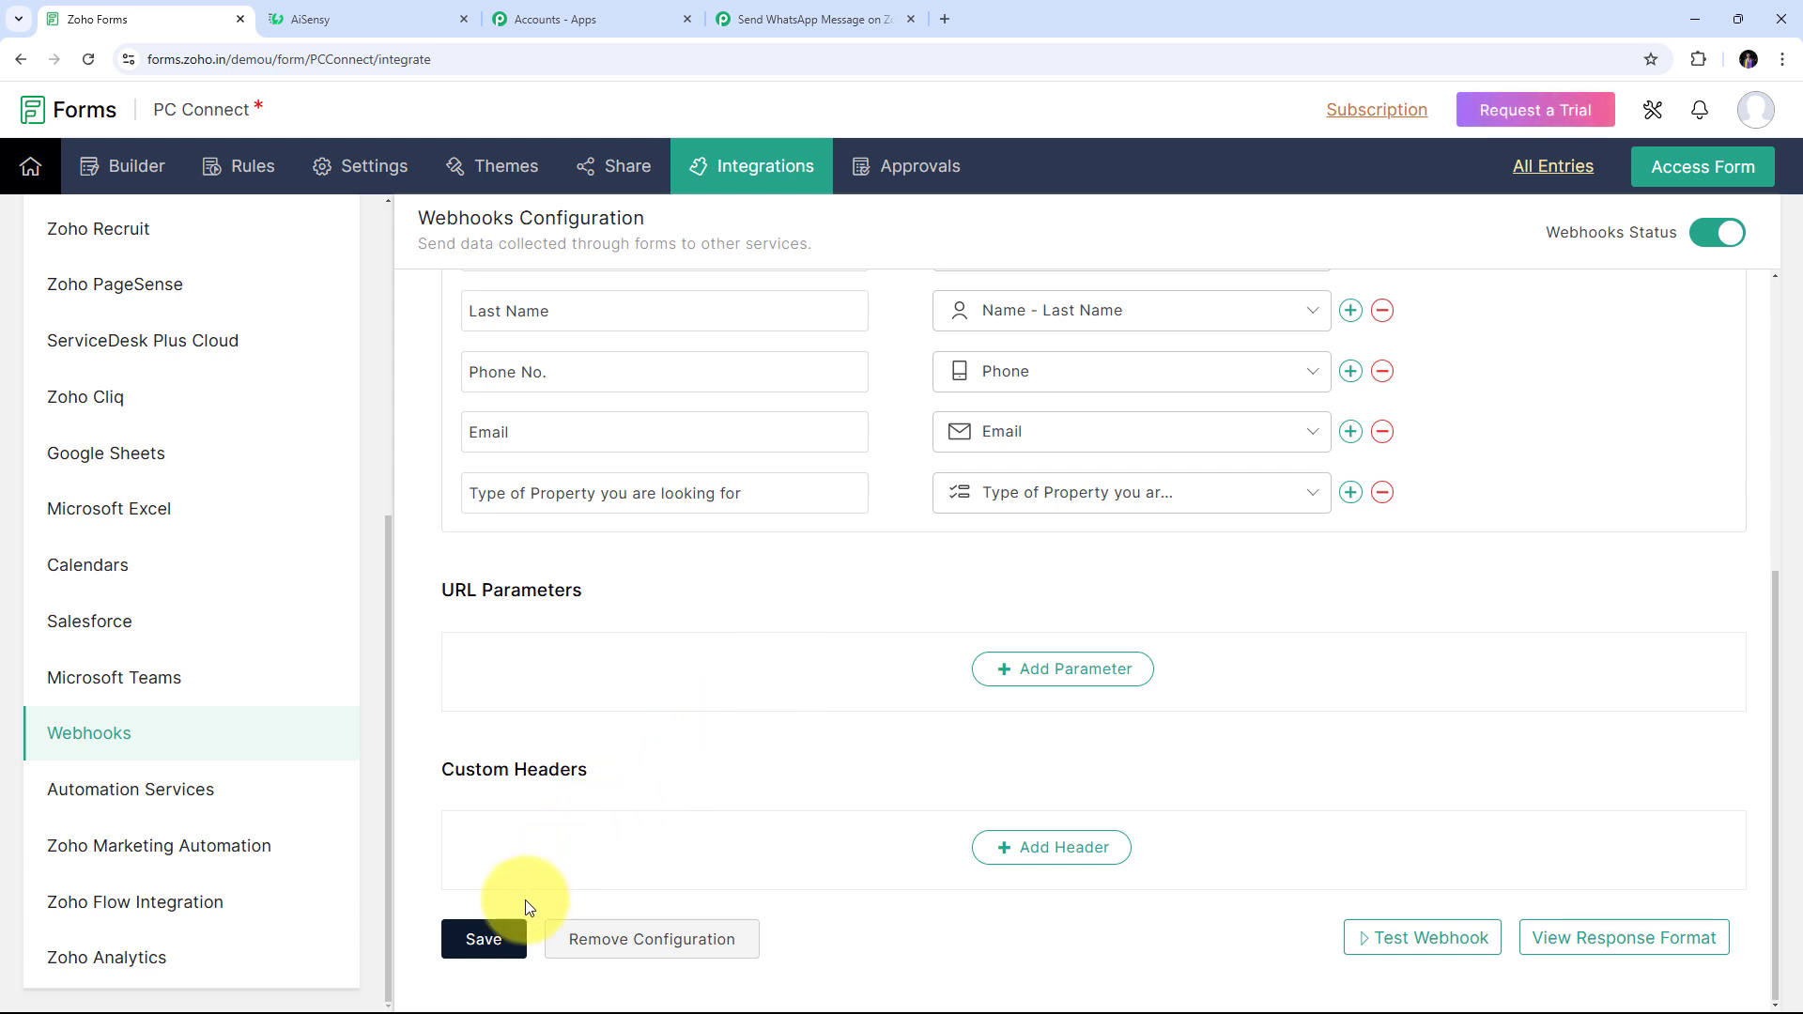
pyautogui.click(500, 944)
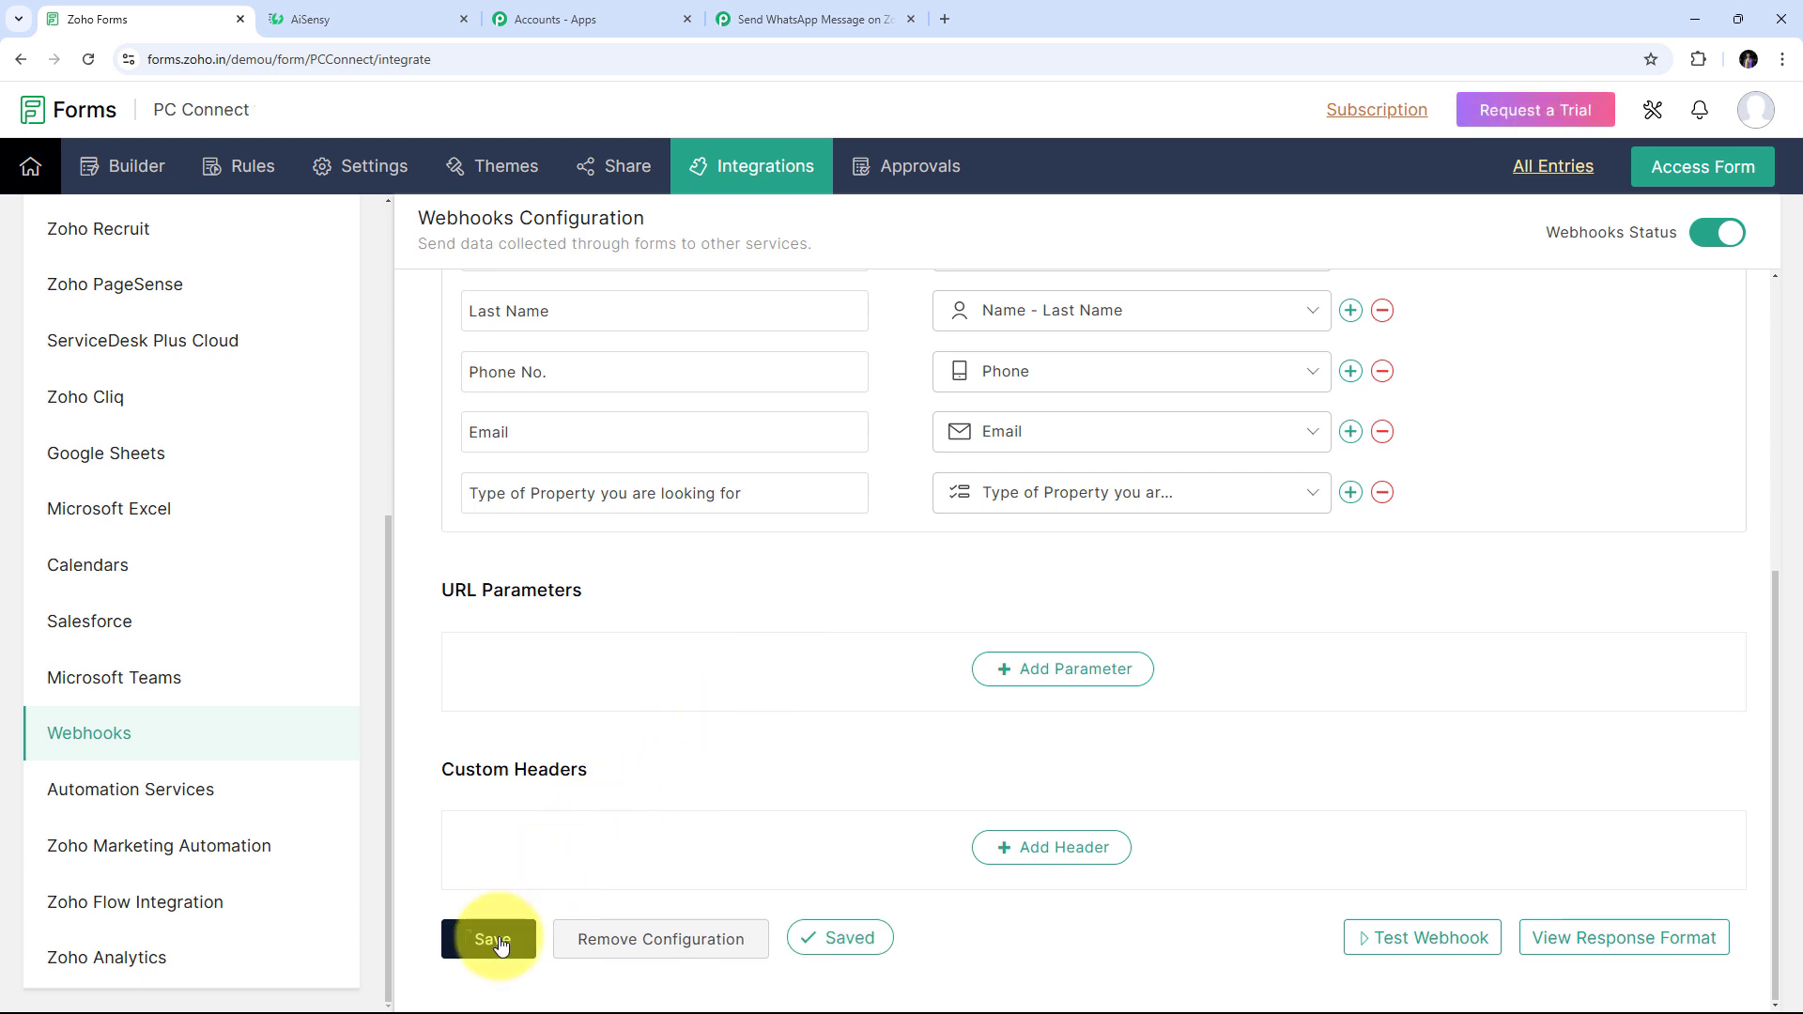
pyautogui.scroll(5, 944, 815)
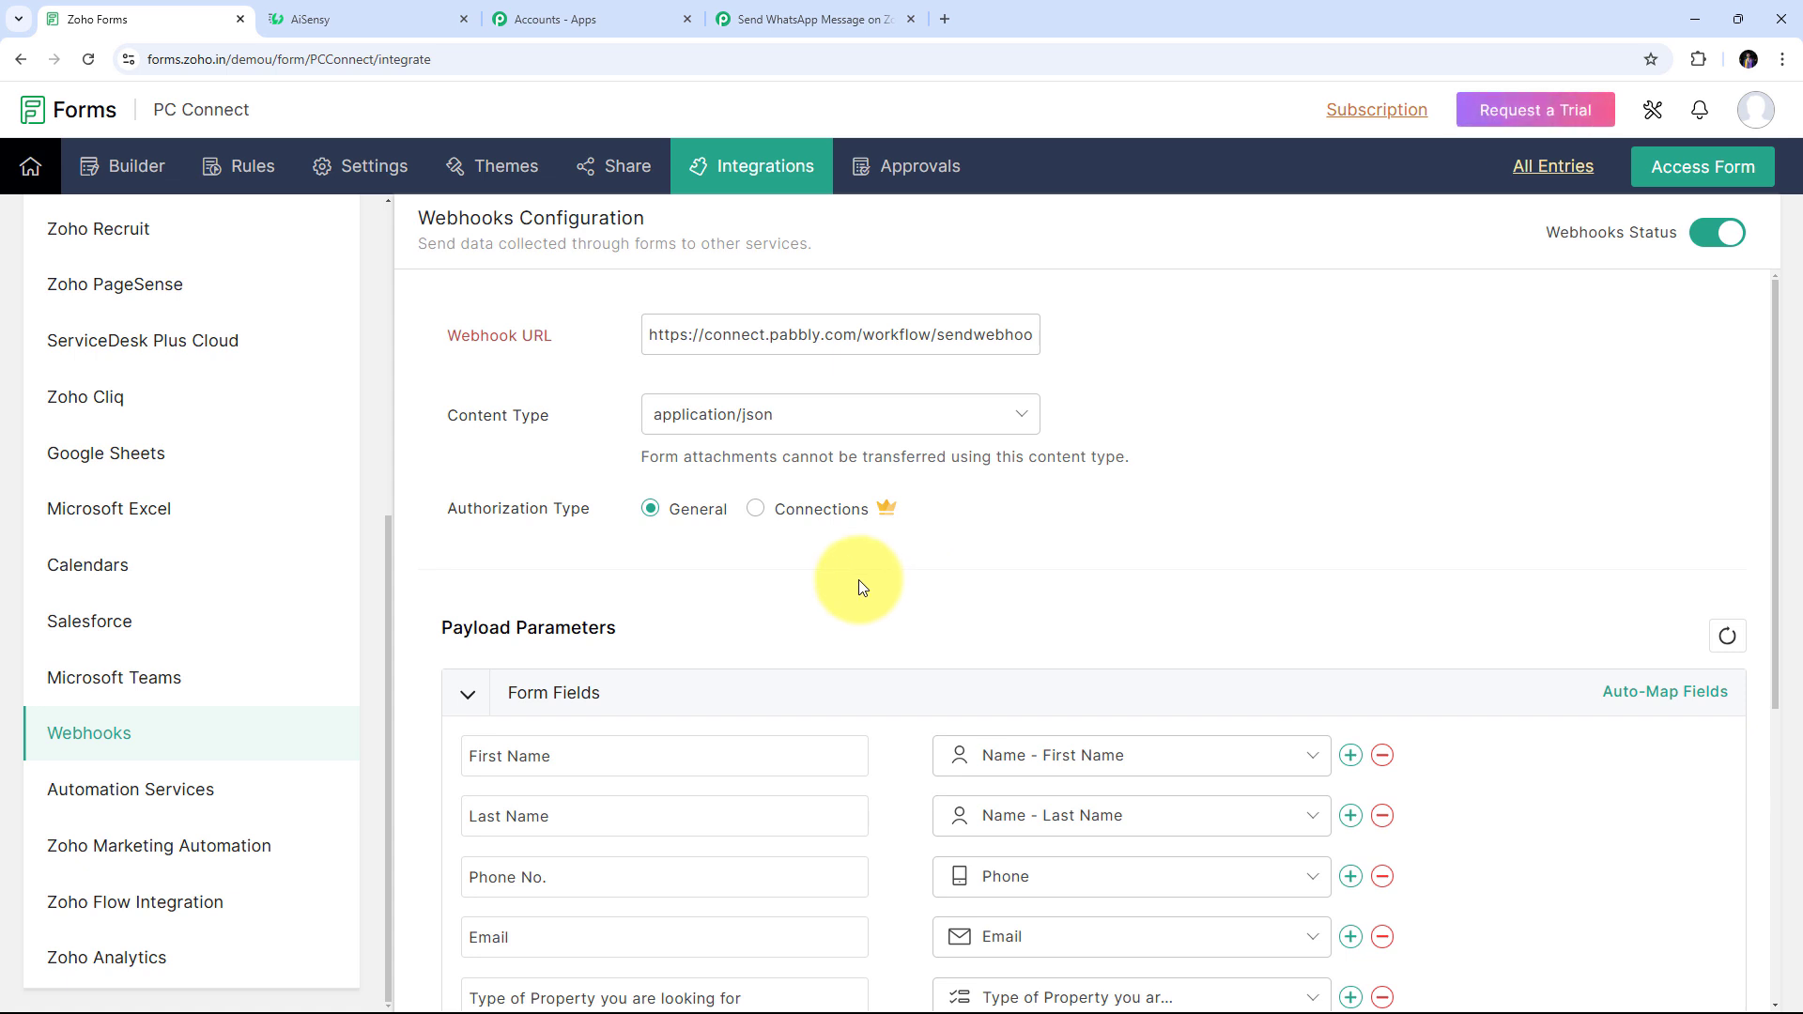
# Confirm Pabbly is still awaiting the webhook, then open the live PC Connect form via Access Form
pyautogui.click(810, 11)
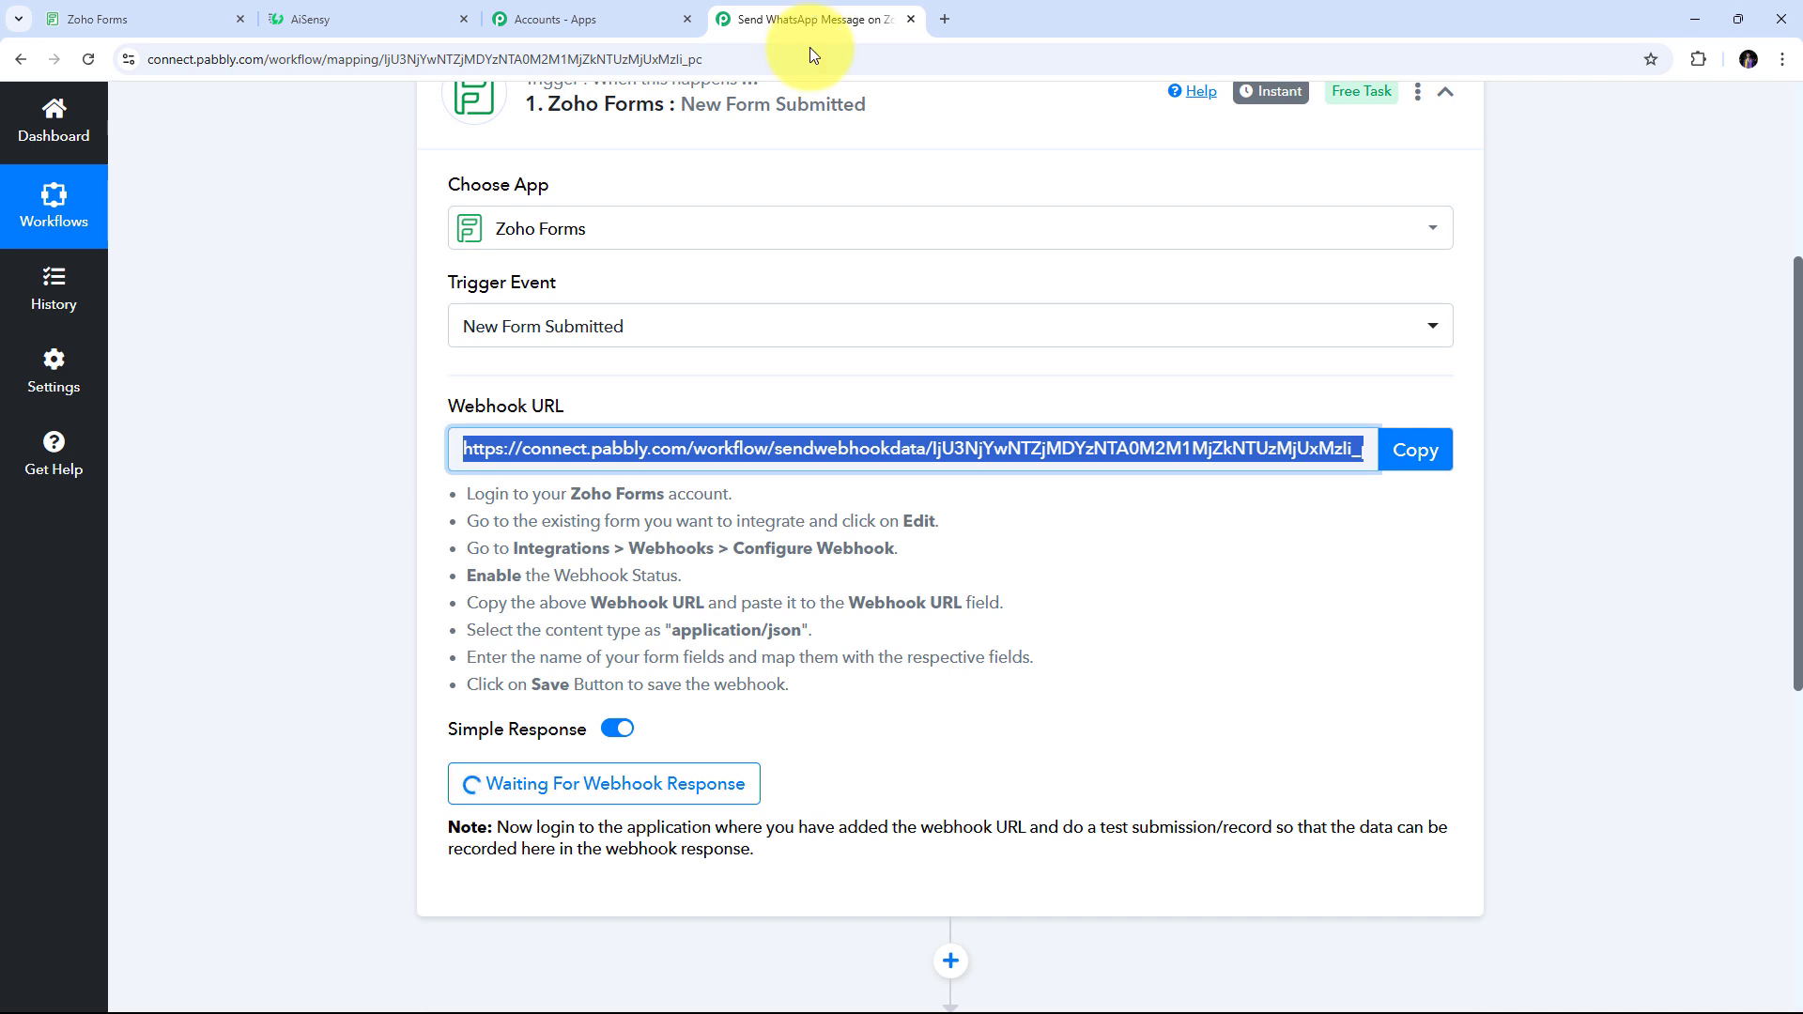
pyautogui.scroll(-2, 743, 608)
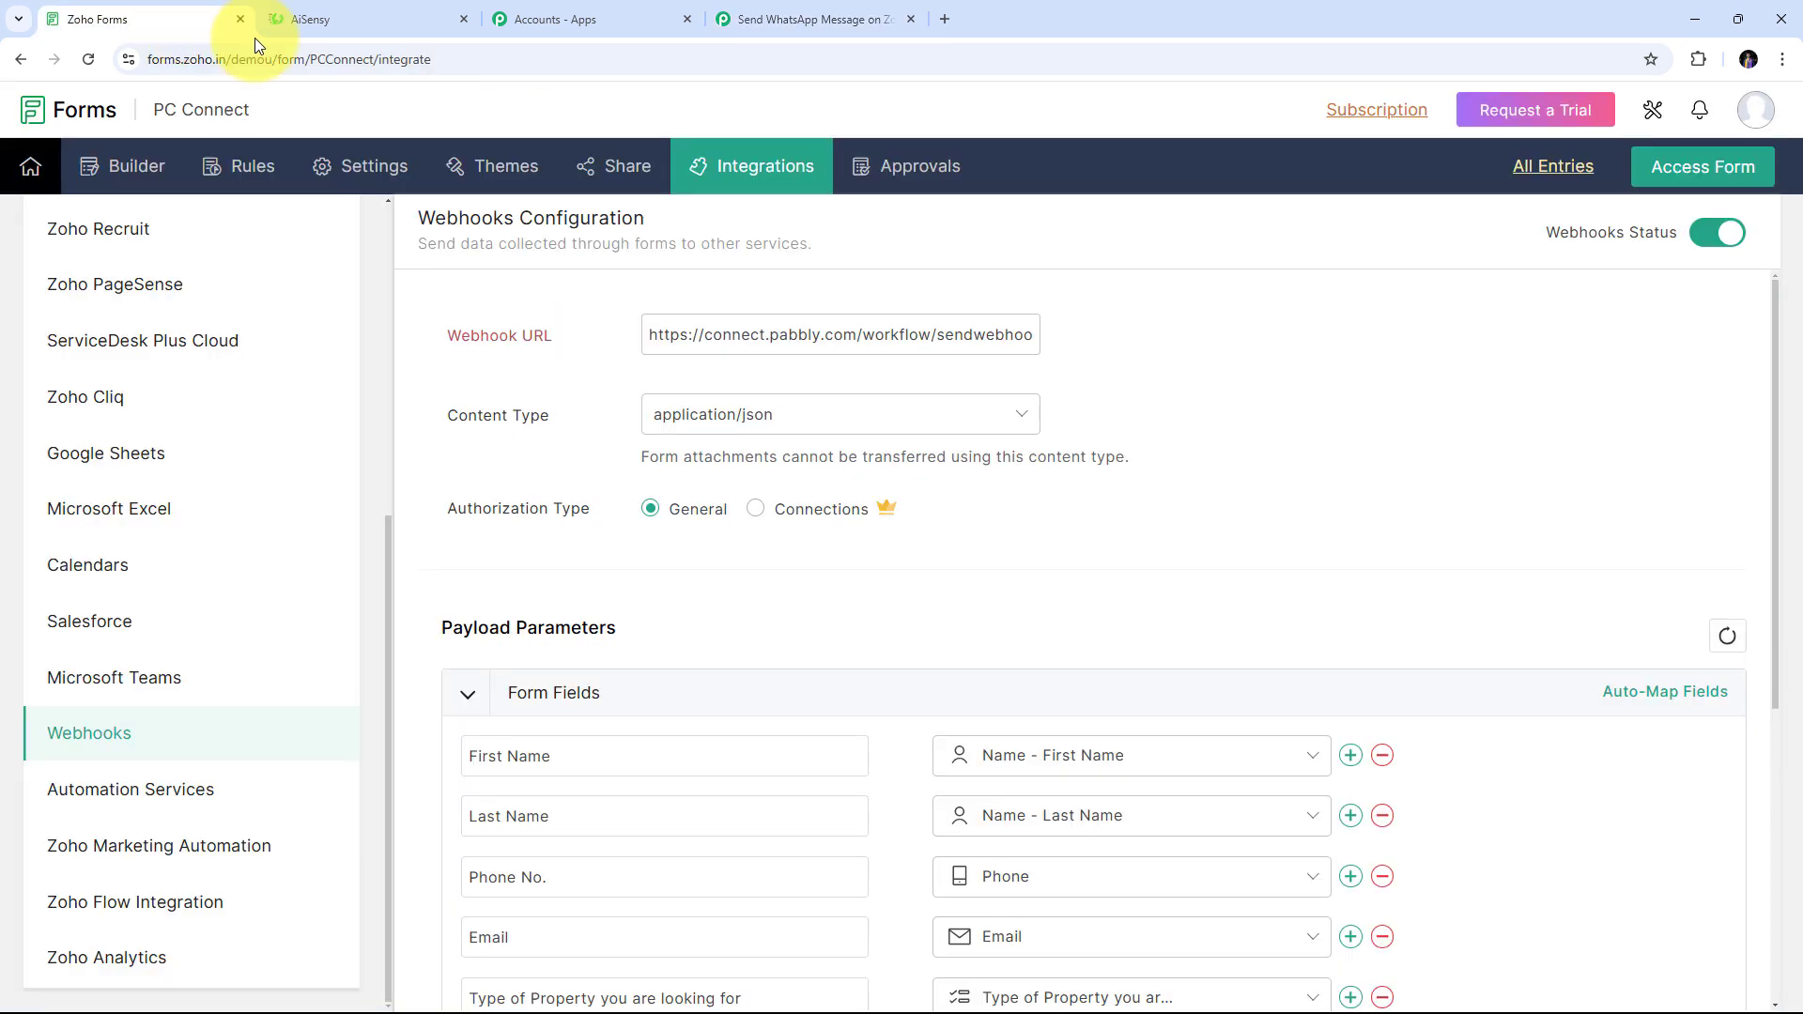
pyautogui.click(181, 20)
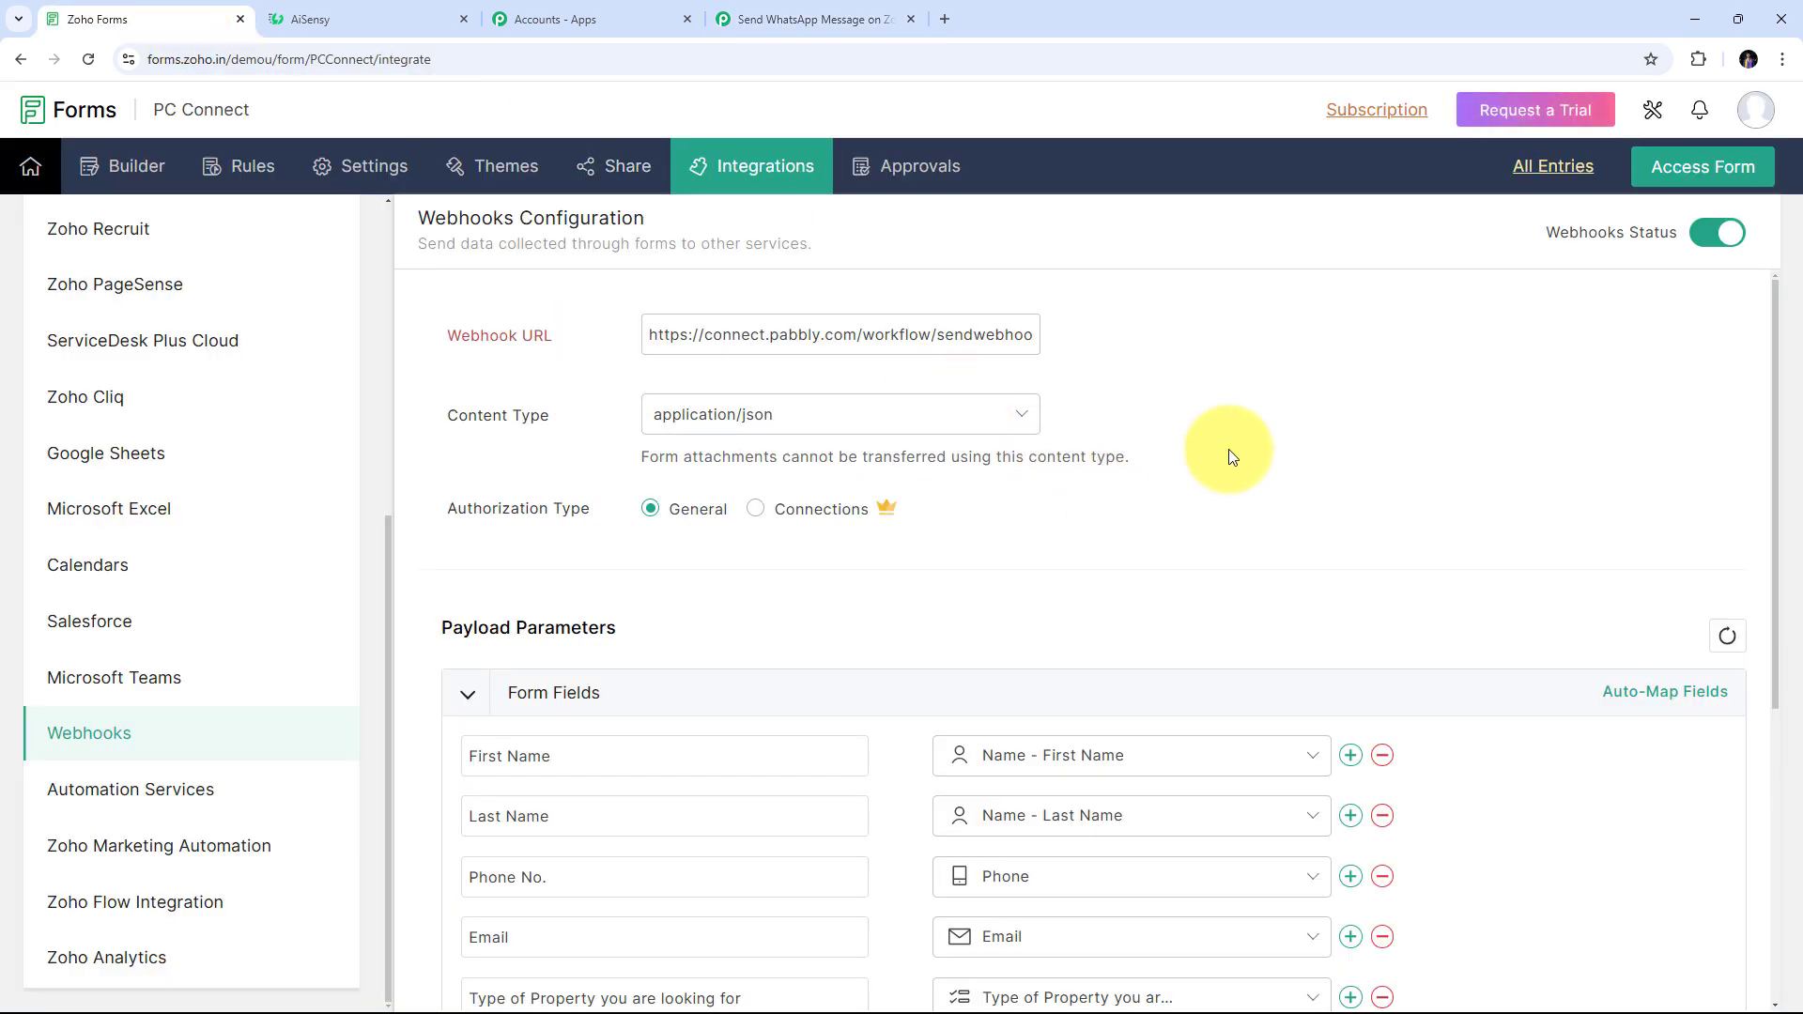
pyautogui.click(1673, 176)
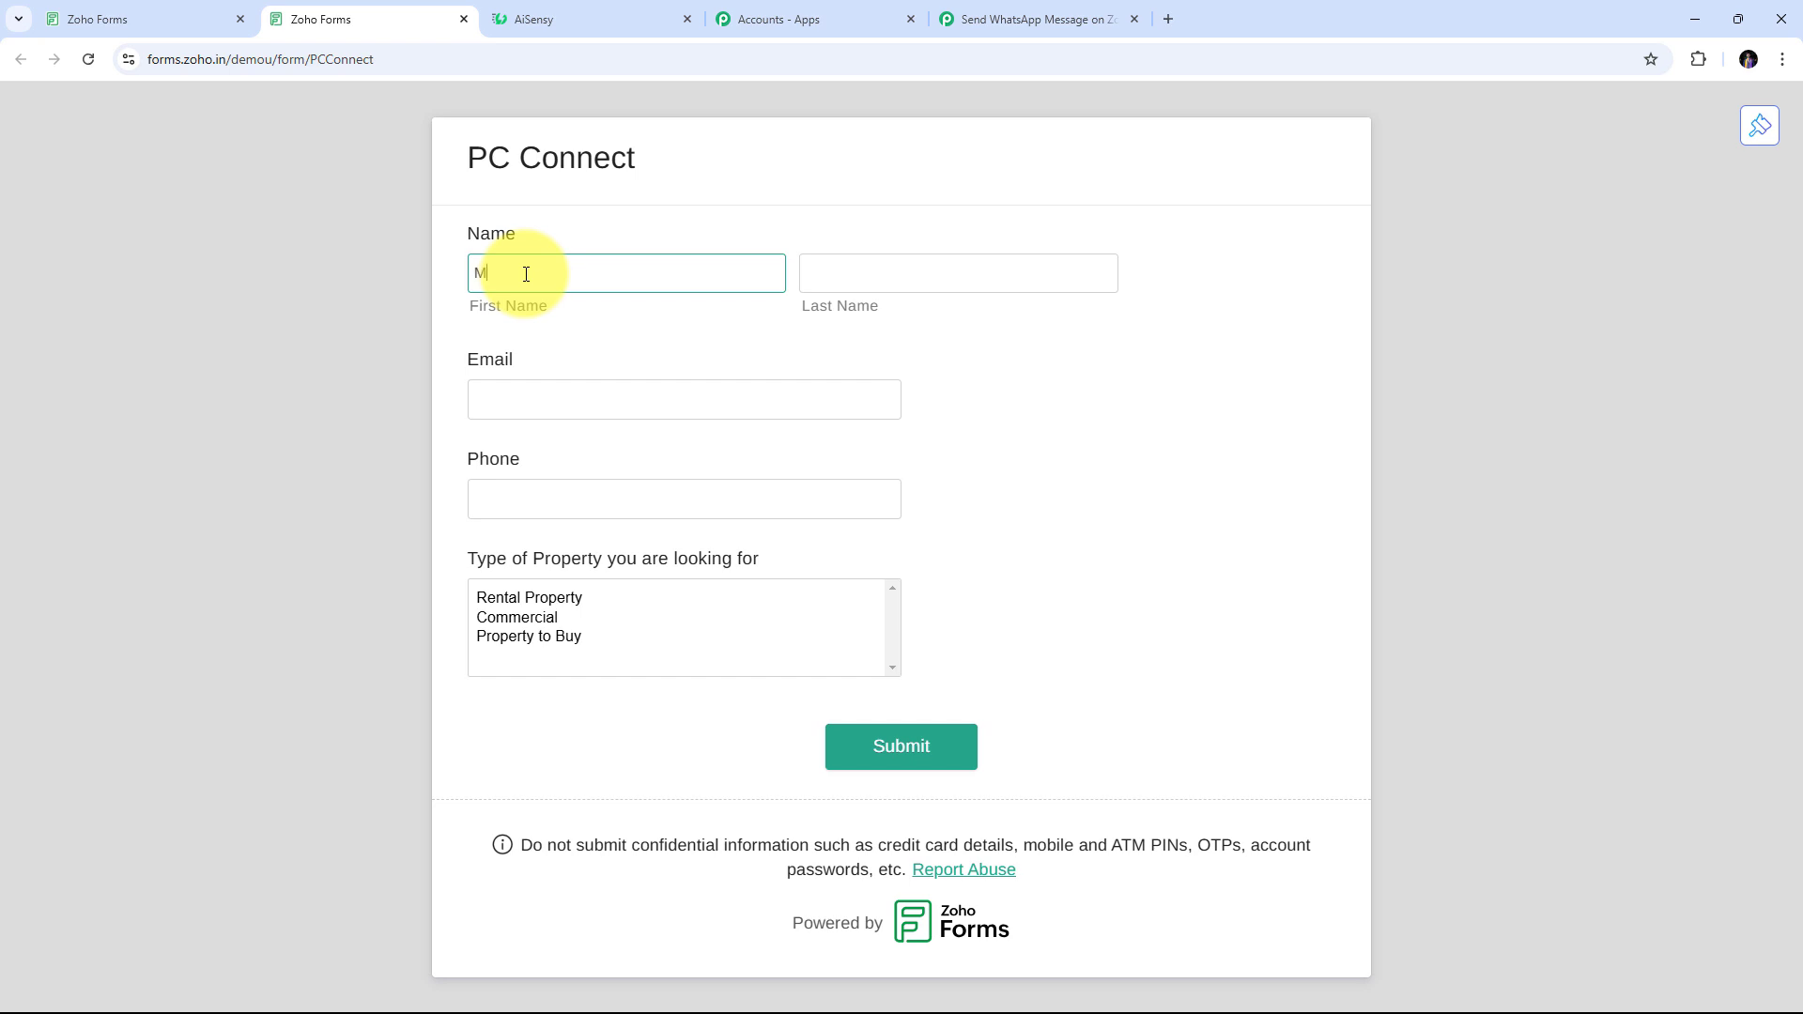
# Enter a first and last name, autofill email and phone, choose Rental Property, and submit
pyautogui.press('Tab')
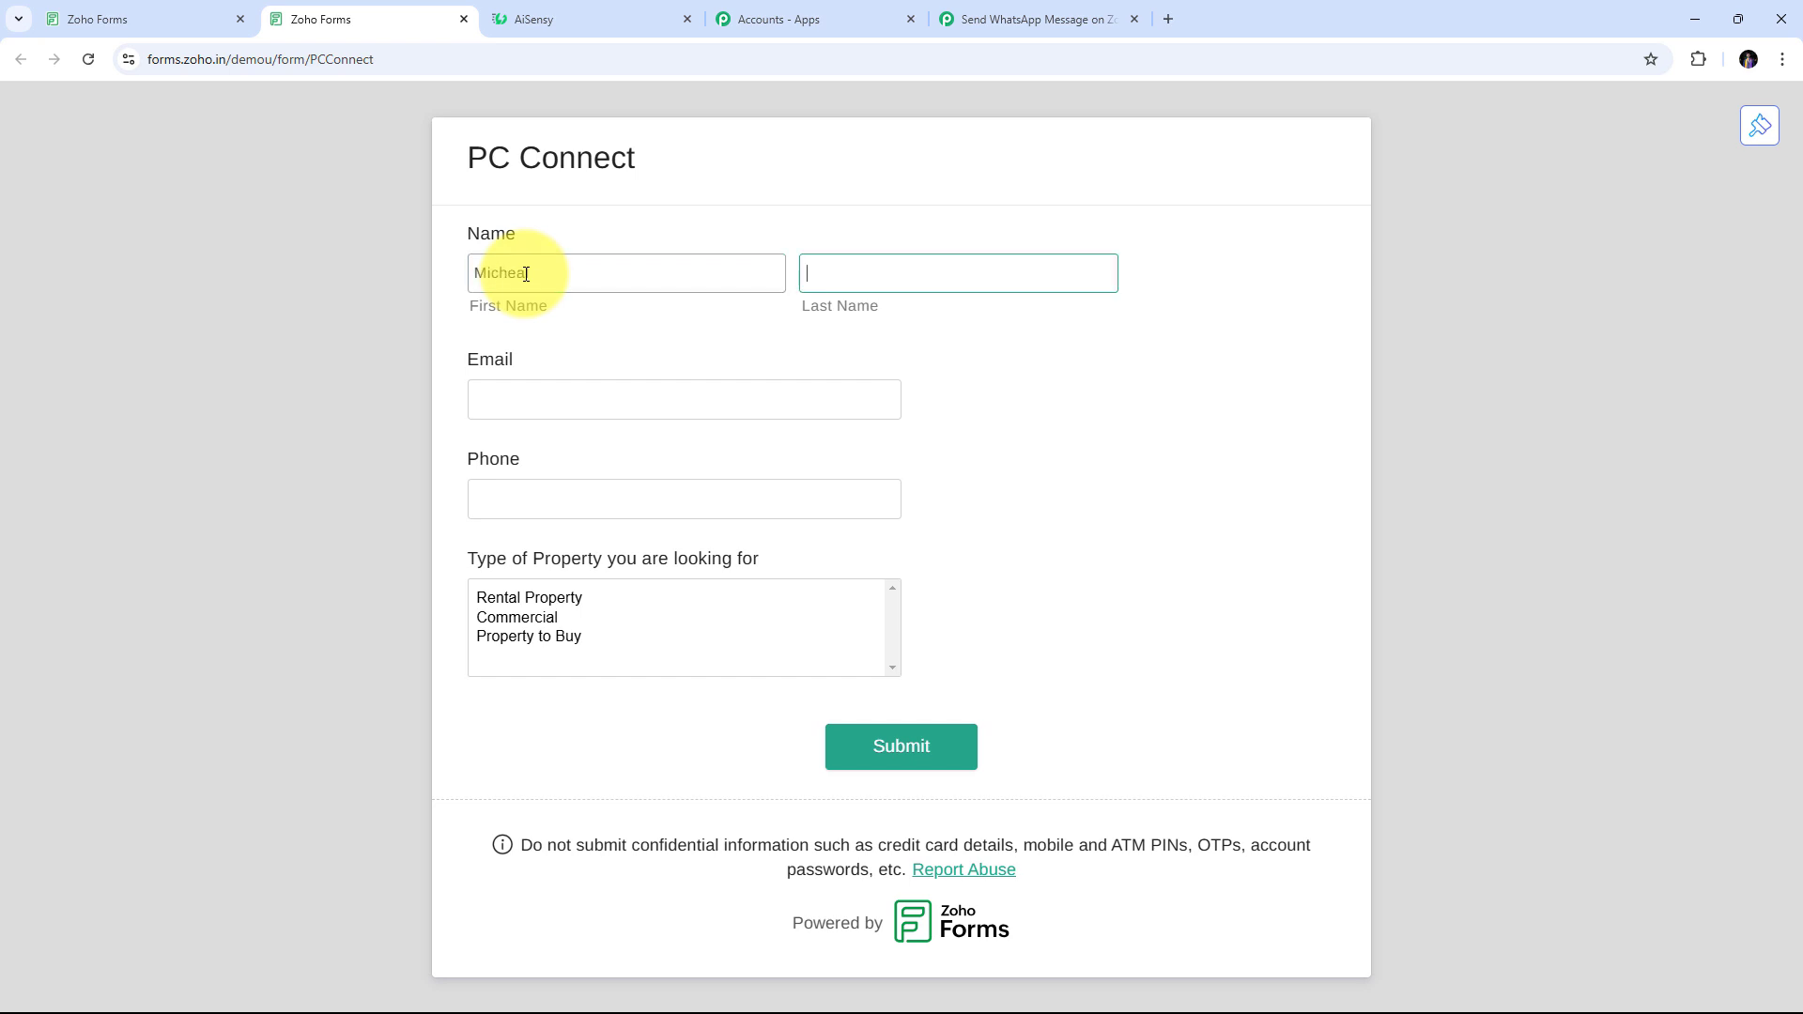
pyautogui.click(572, 402)
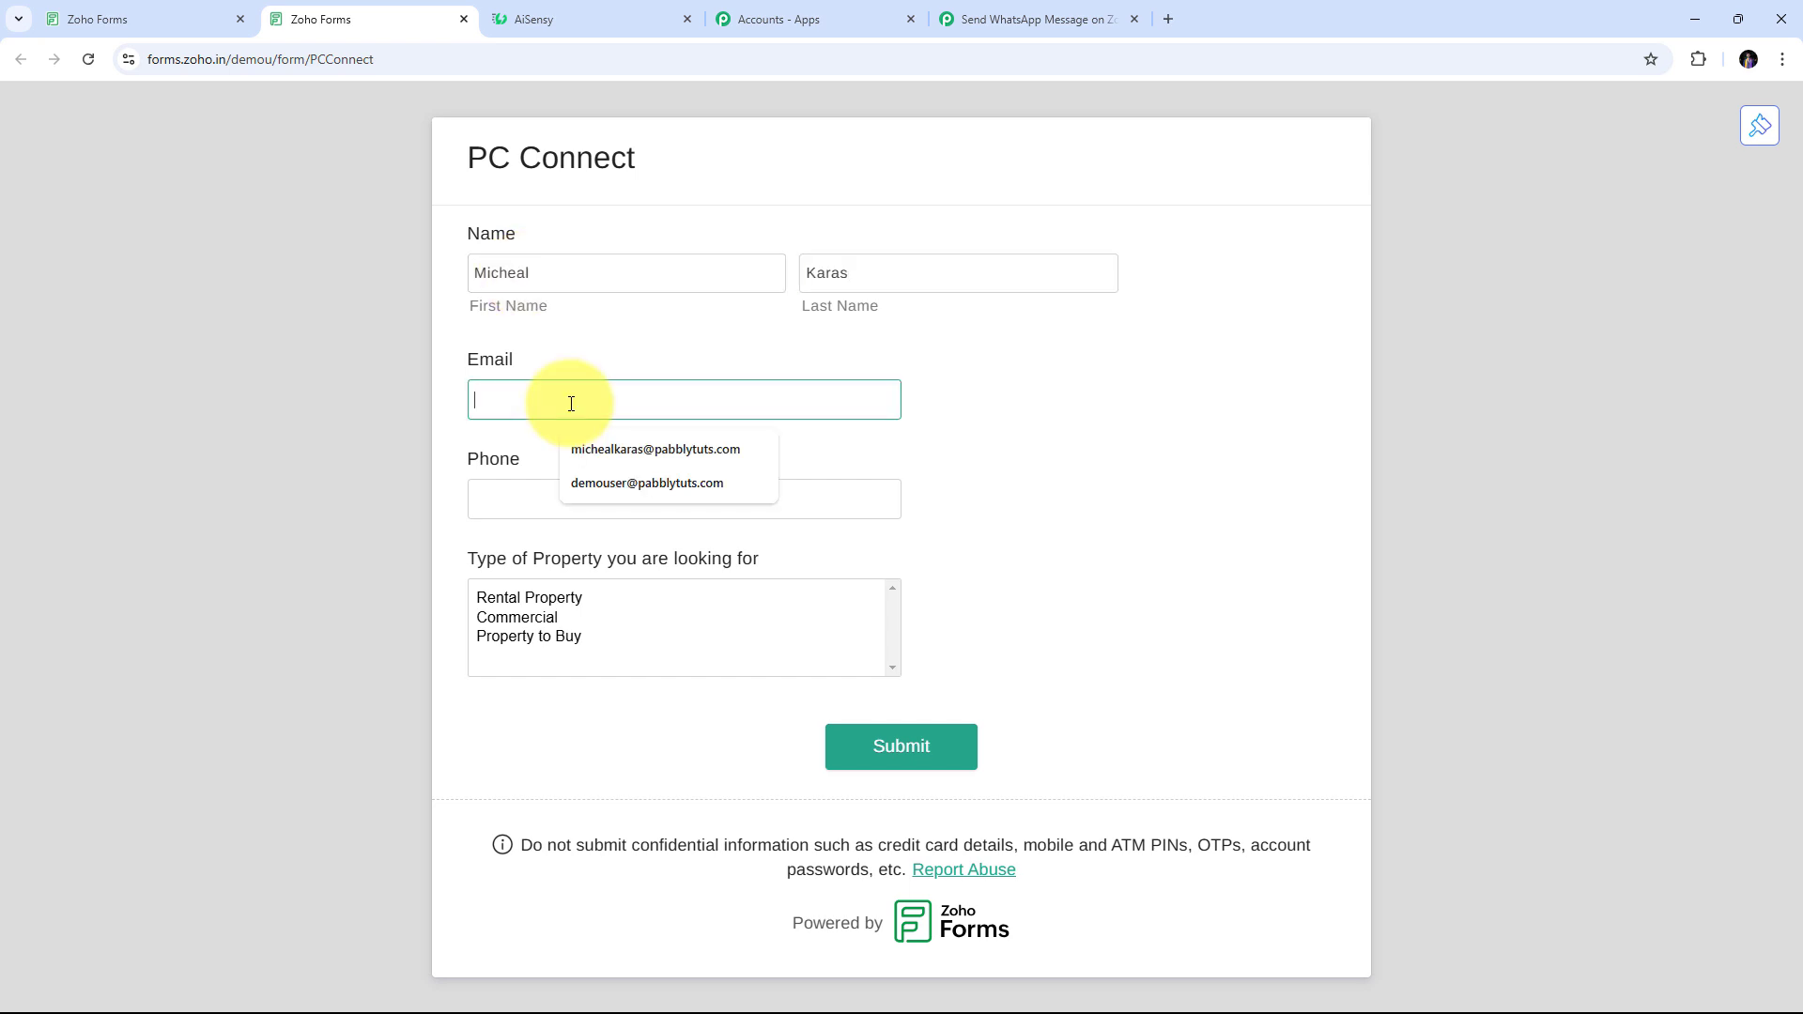
pyautogui.click(564, 448)
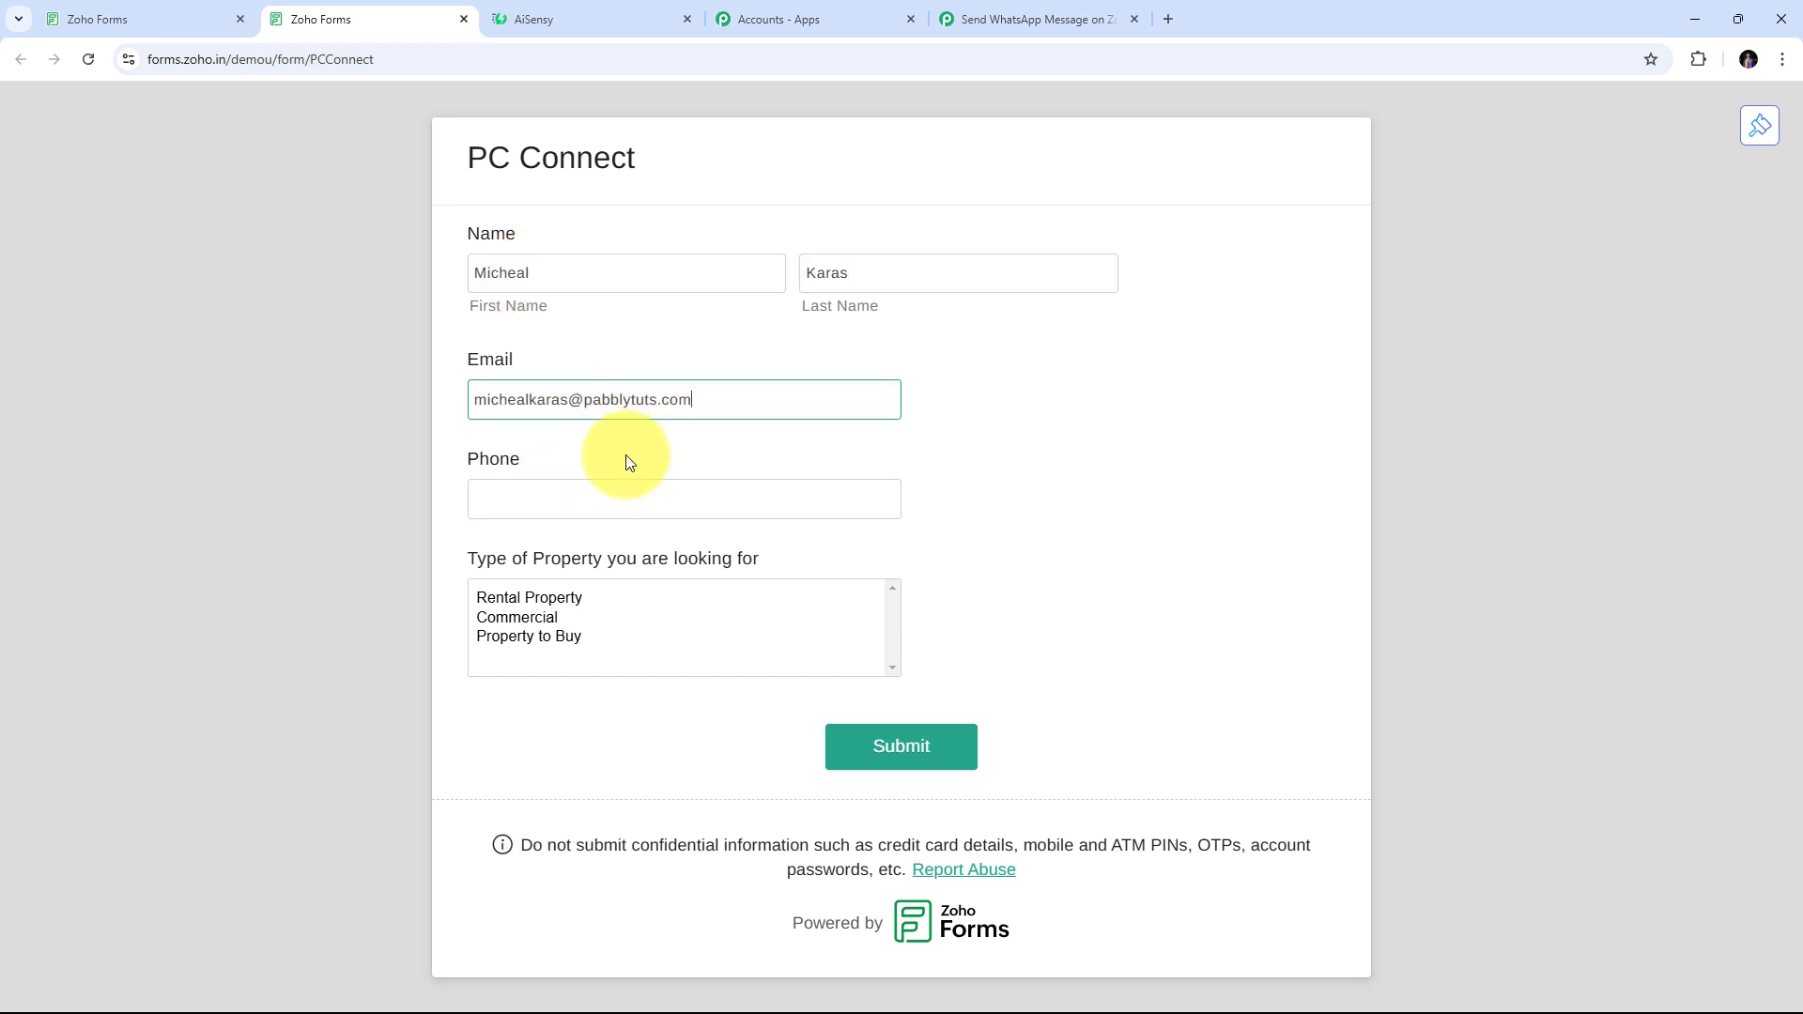
pyautogui.click(521, 505)
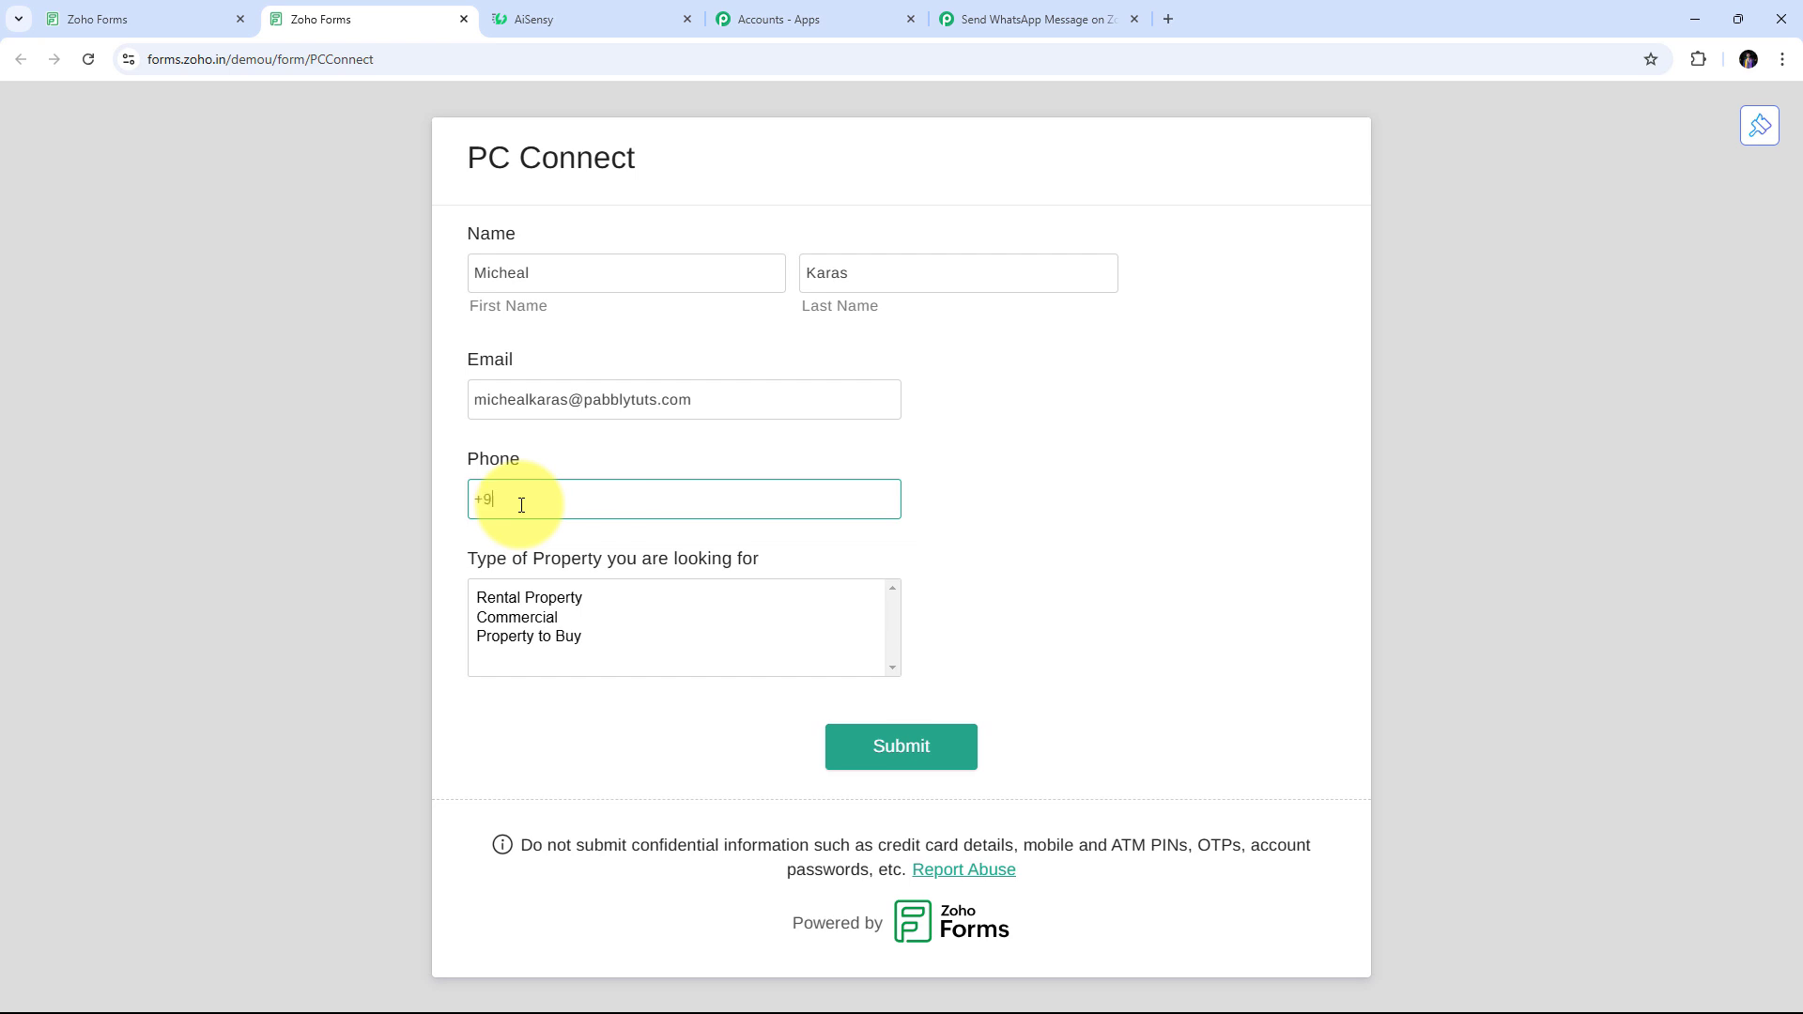
pyautogui.click(543, 547)
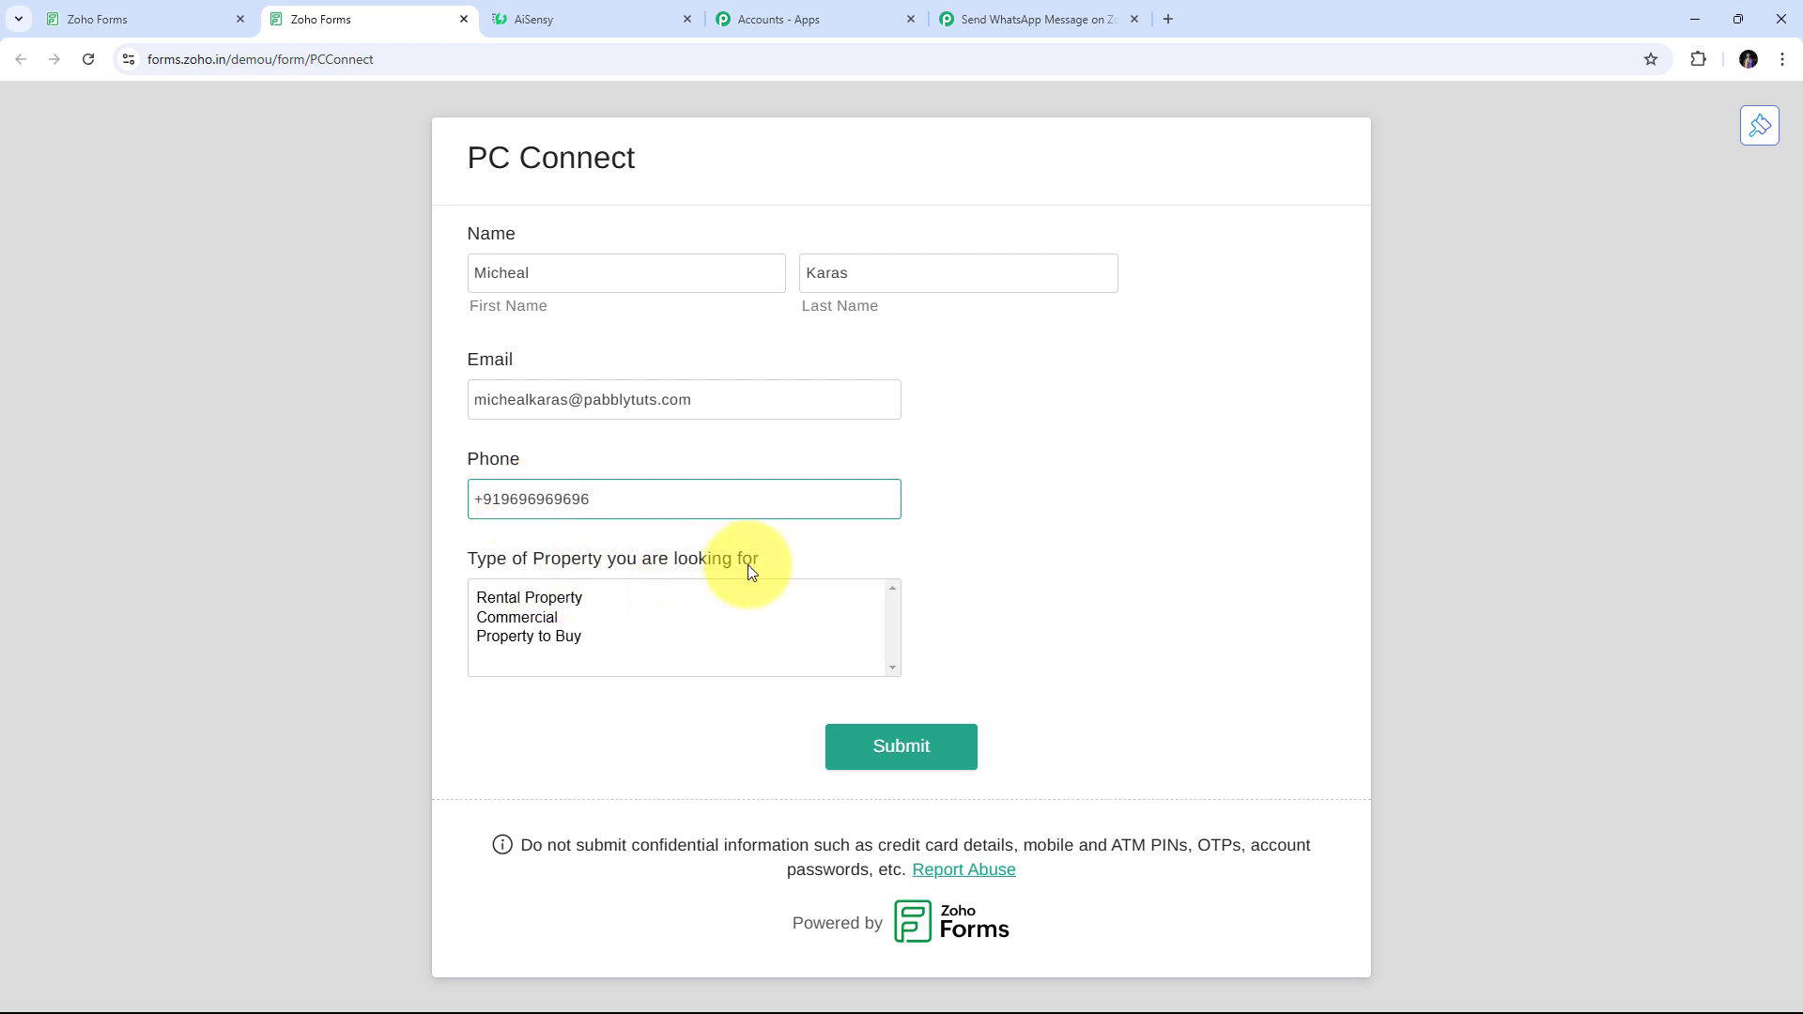
pyautogui.click(532, 598)
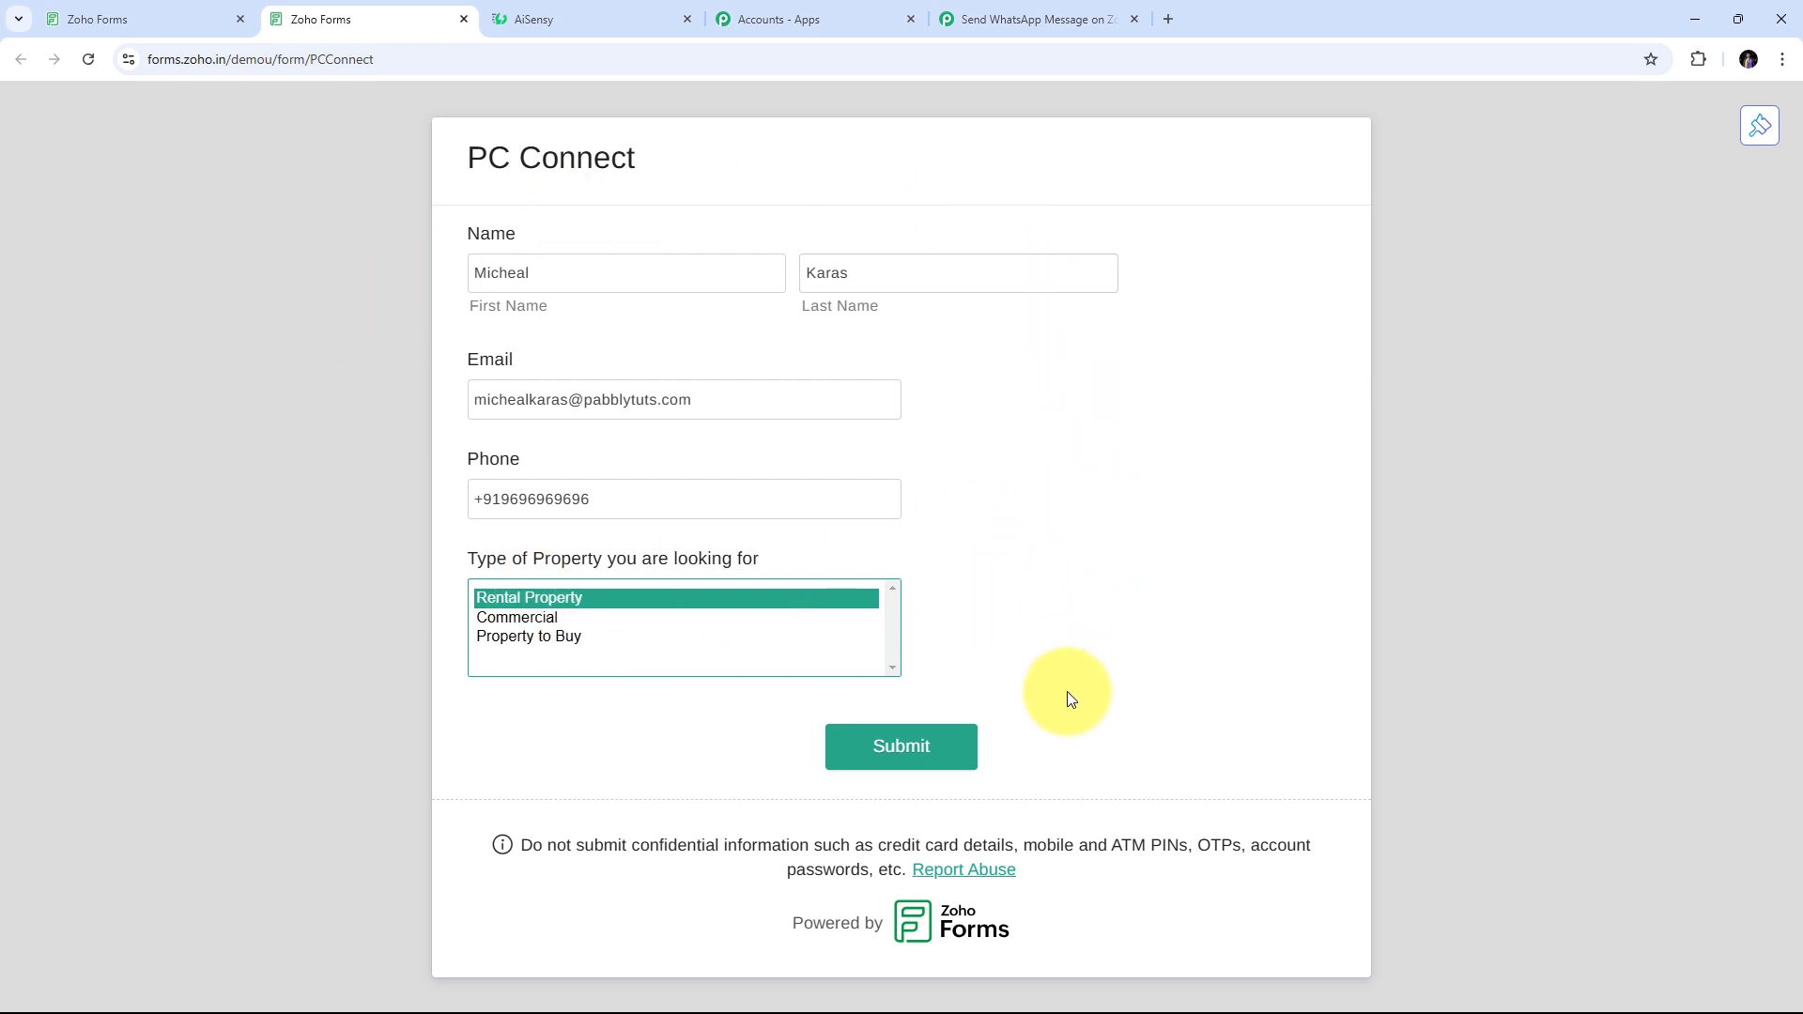
pyautogui.click(899, 748)
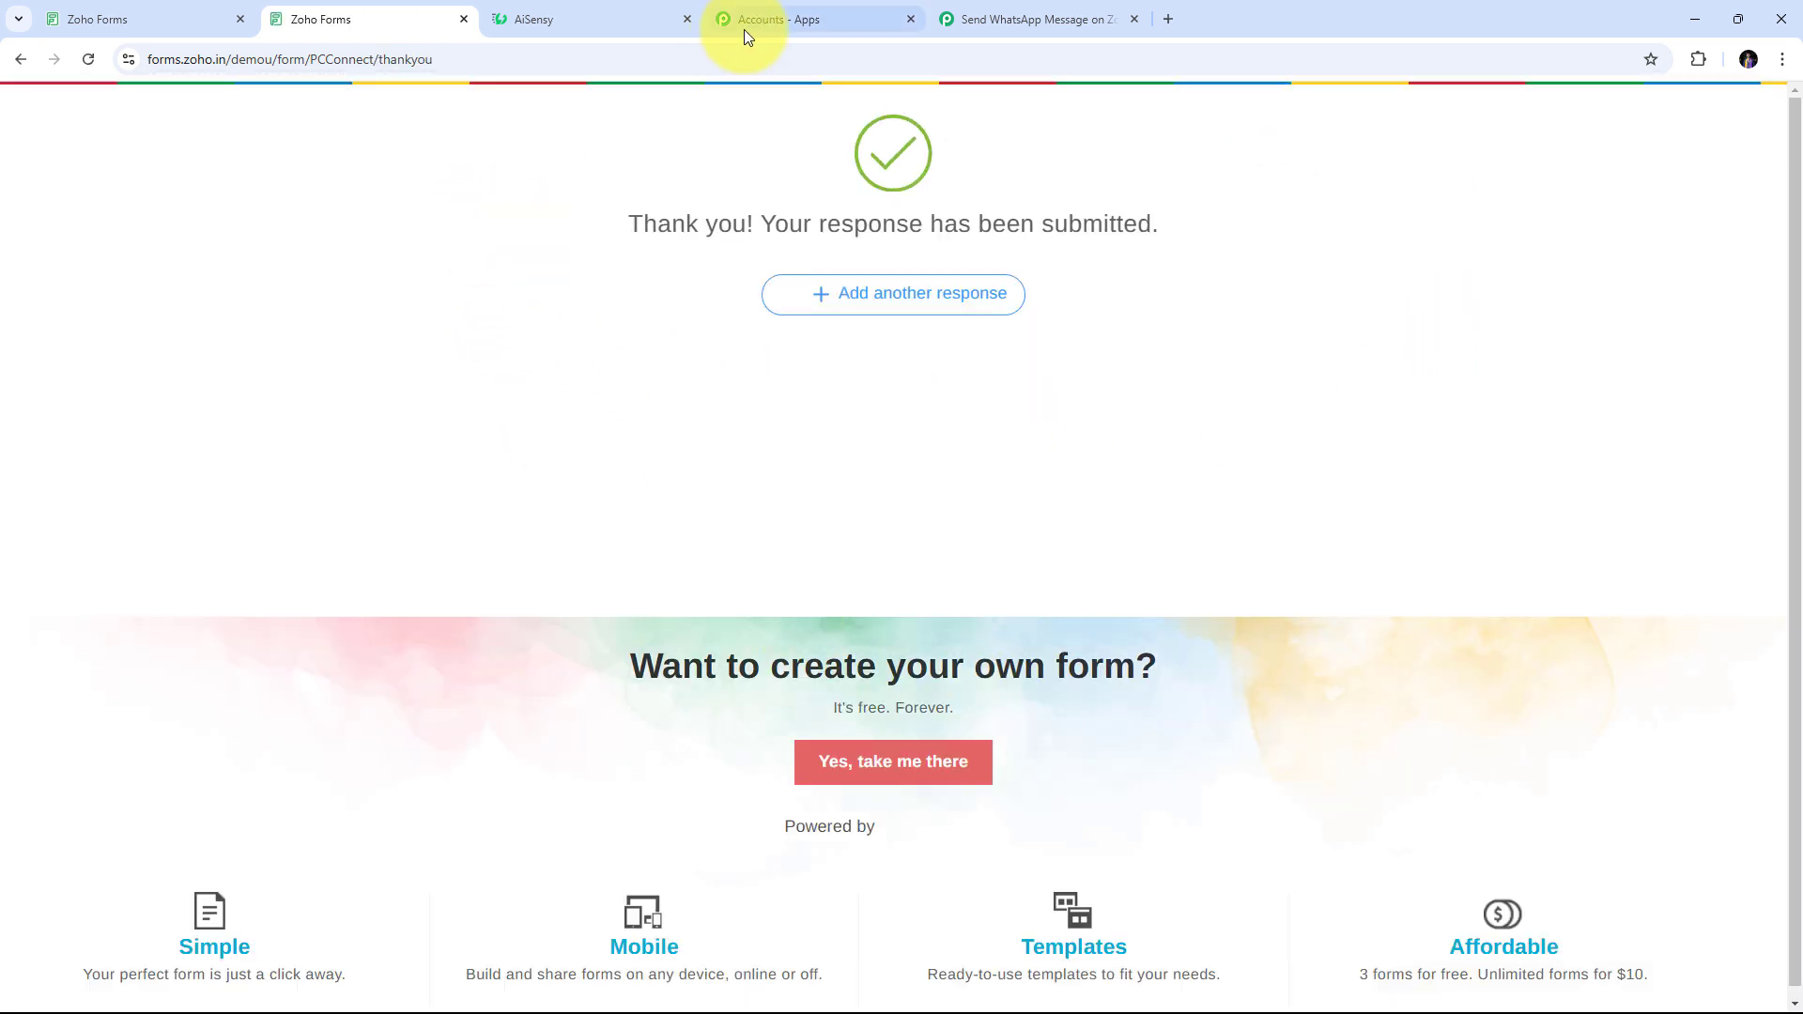
pyautogui.click(973, 16)
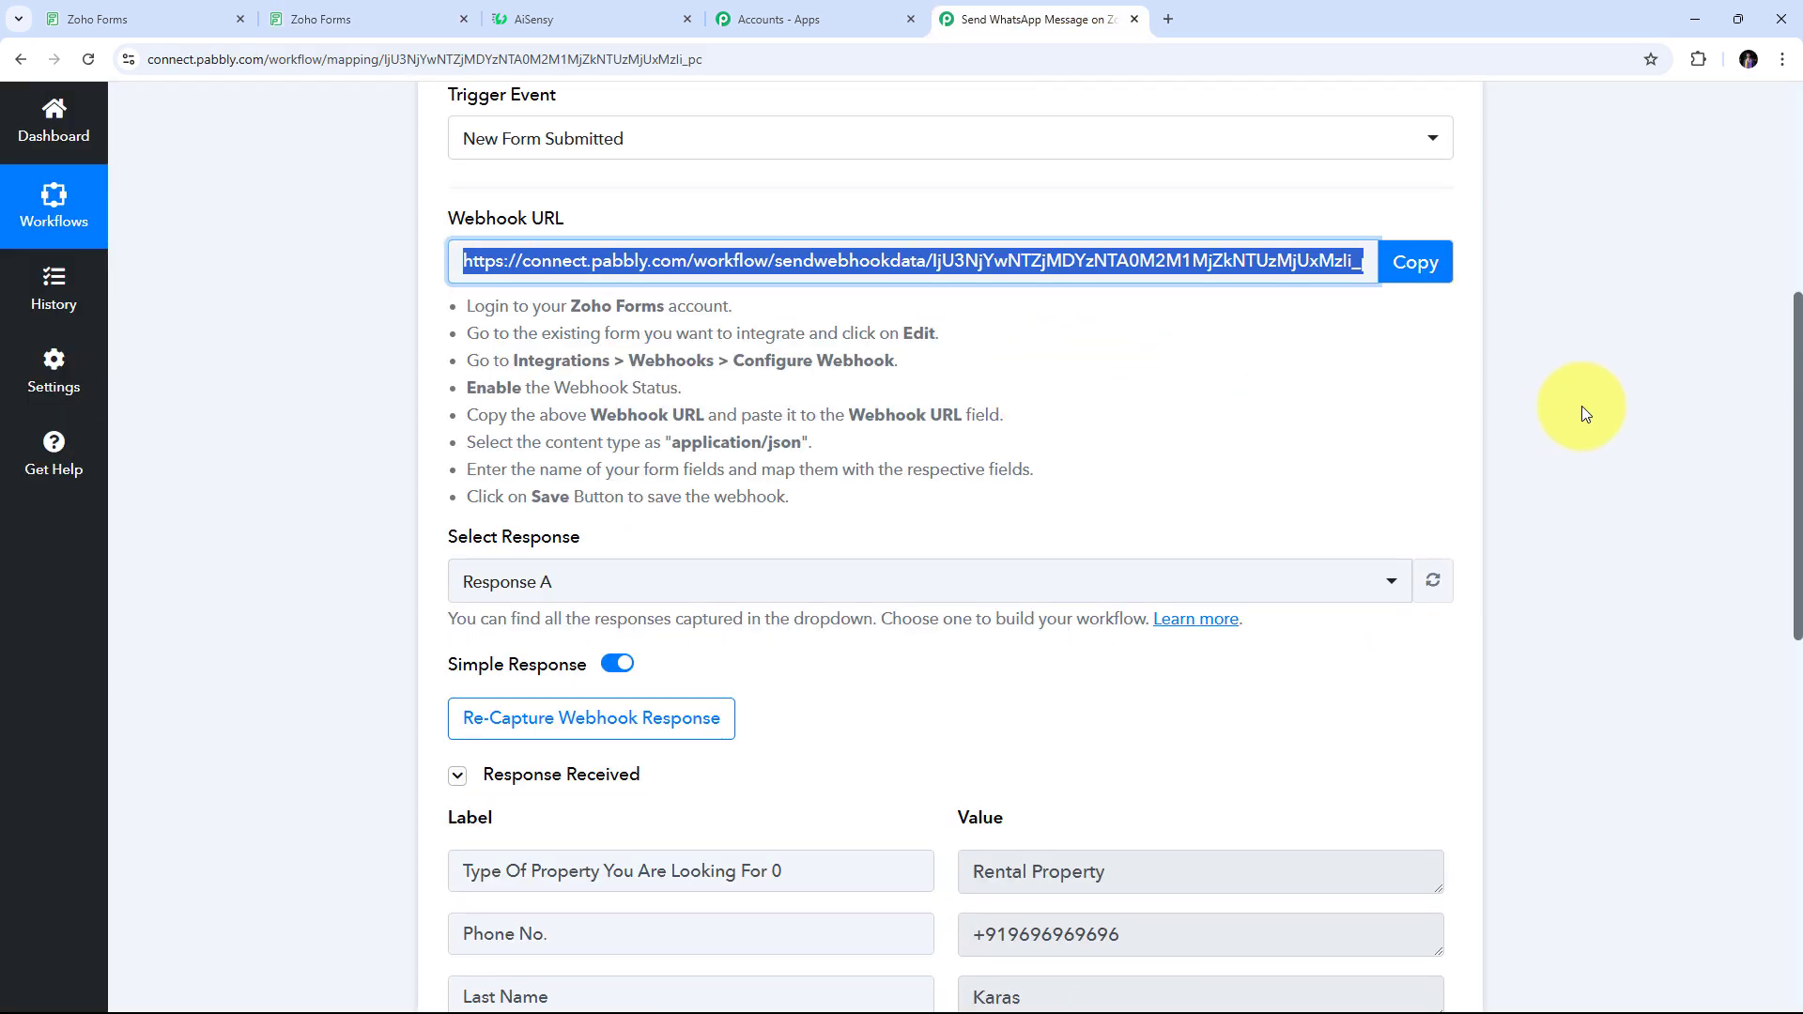
pyautogui.scroll(-3, 1592, 399)
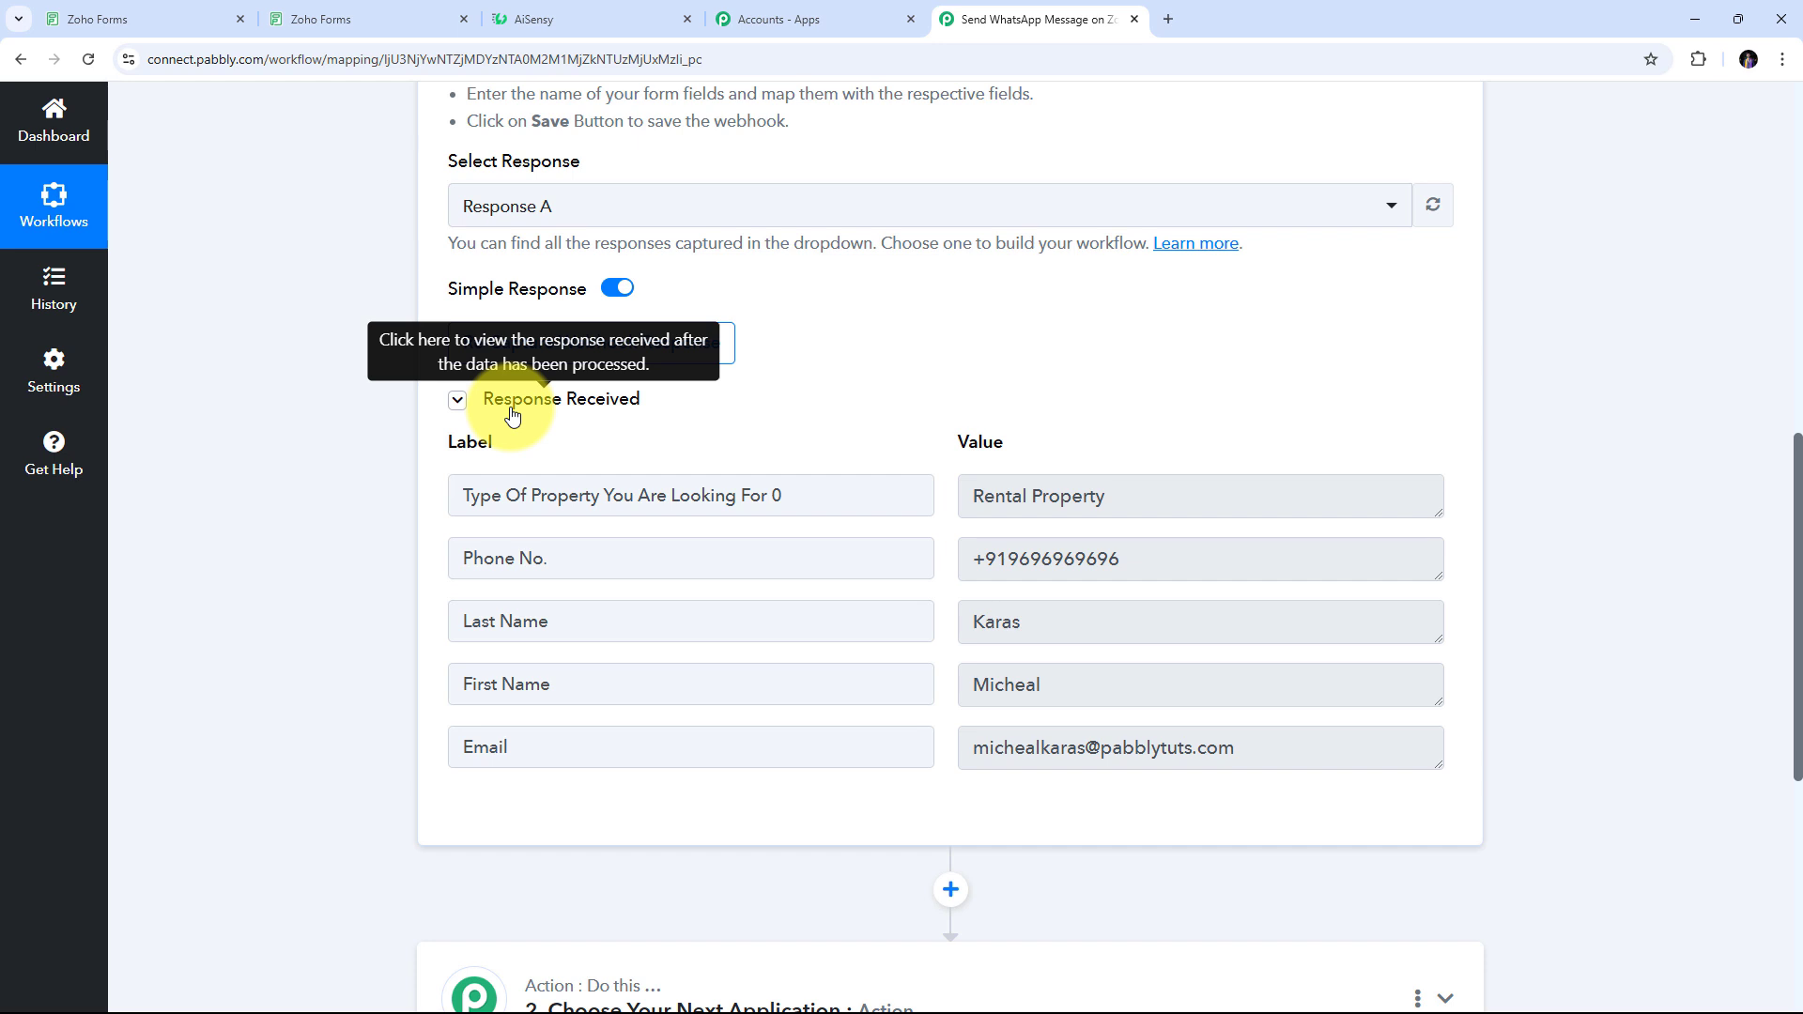
pyautogui.scroll(-1, 885, 387)
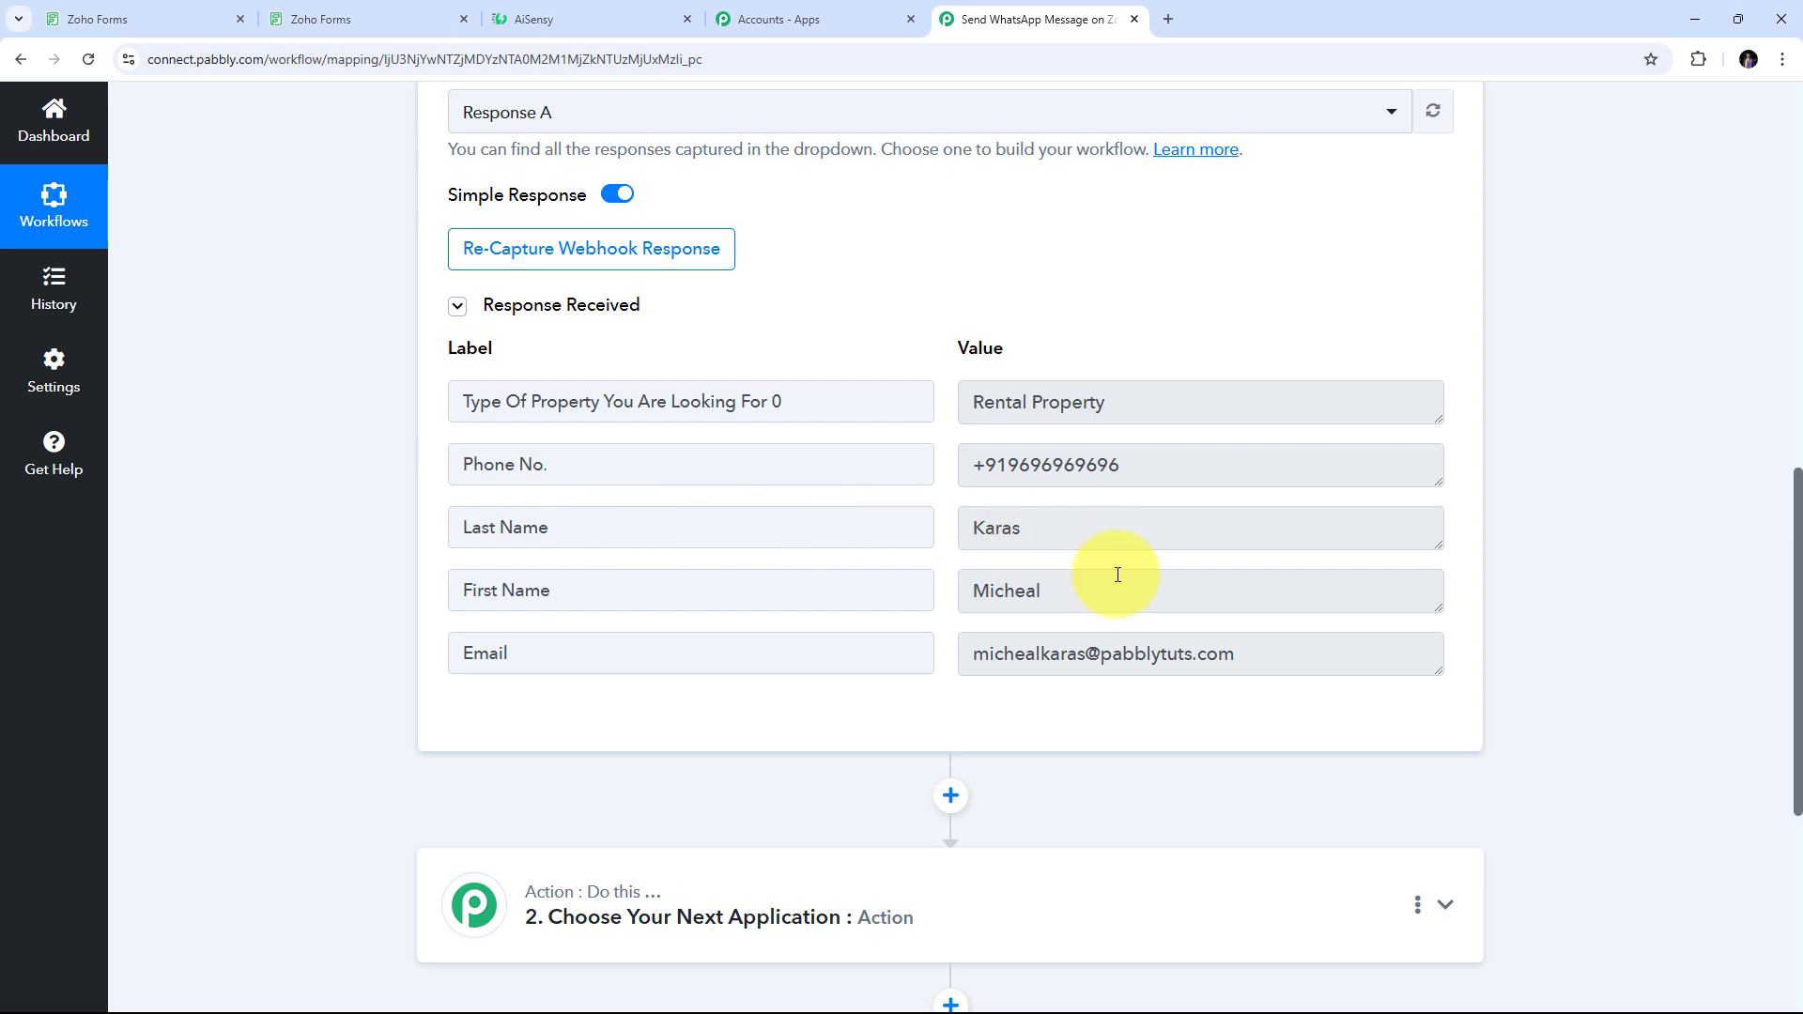
pyautogui.click(1049, 597)
pyautogui.moveTo(1049, 598); pyautogui.dragTo(776, 595)
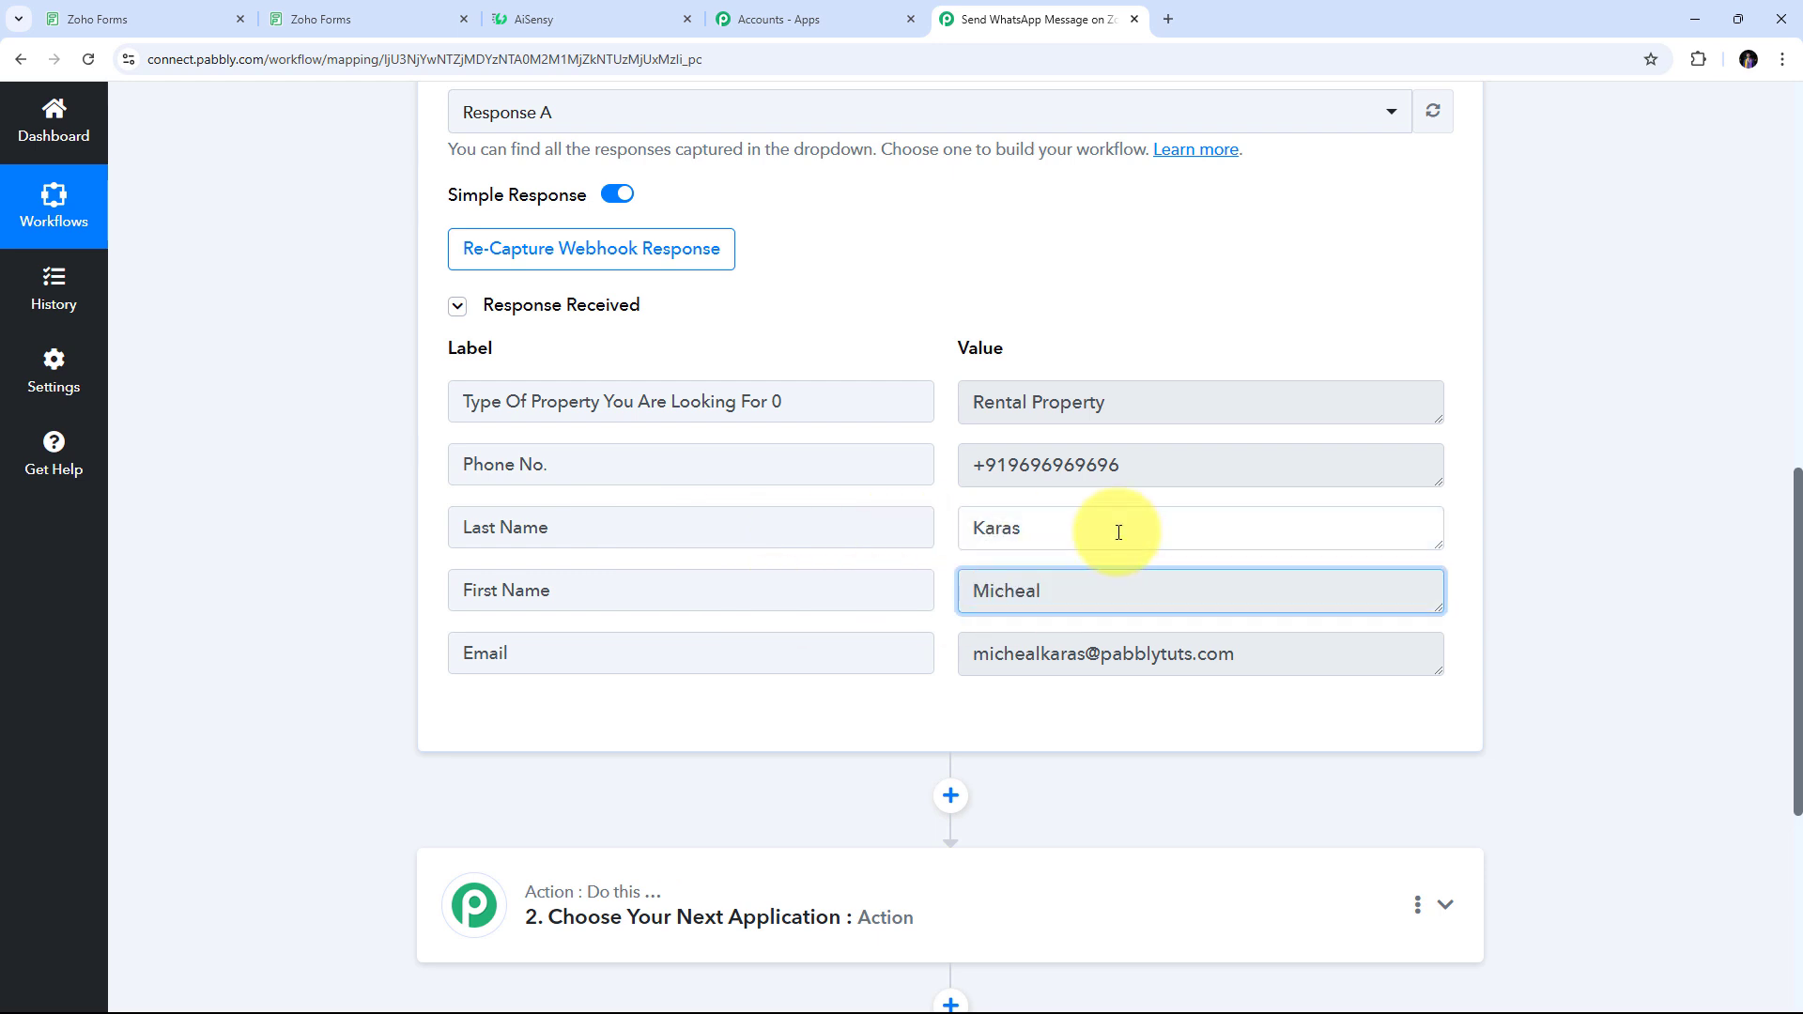
pyautogui.moveTo(1118, 527); pyautogui.dragTo(803, 524)
pyautogui.moveTo(1155, 464); pyautogui.dragTo(861, 478)
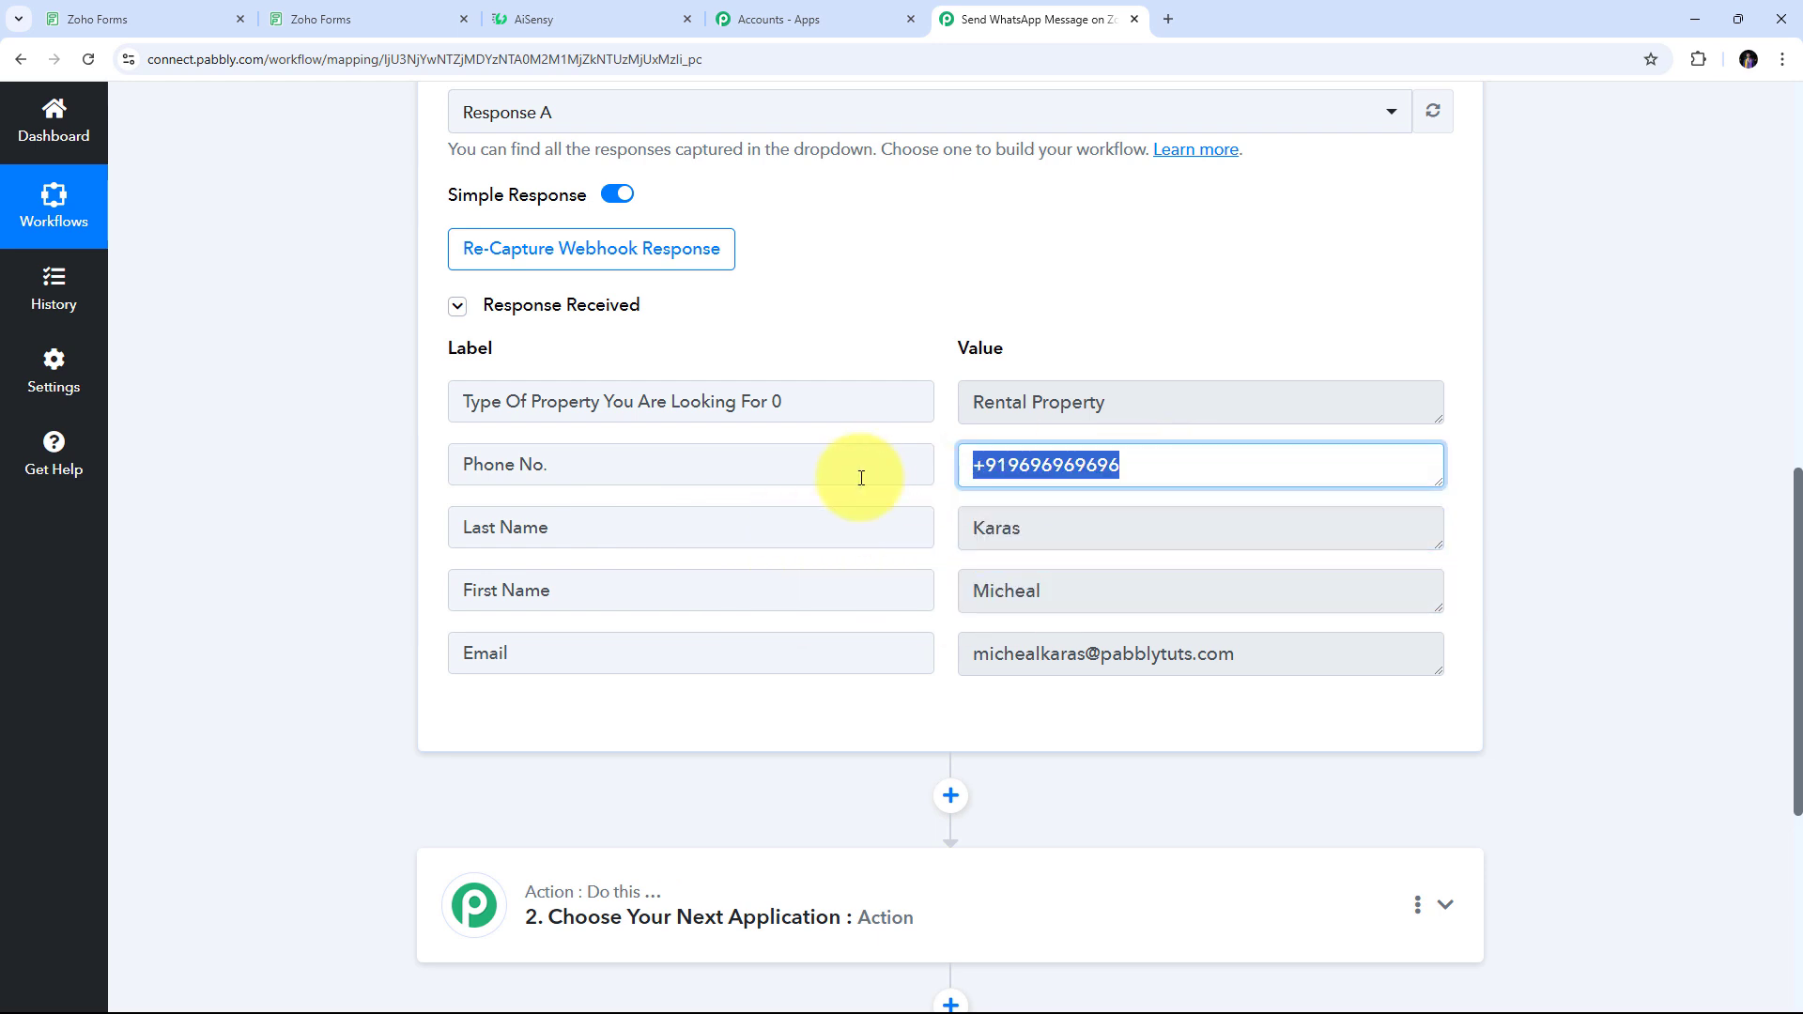
pyautogui.moveTo(1281, 664); pyautogui.dragTo(720, 664)
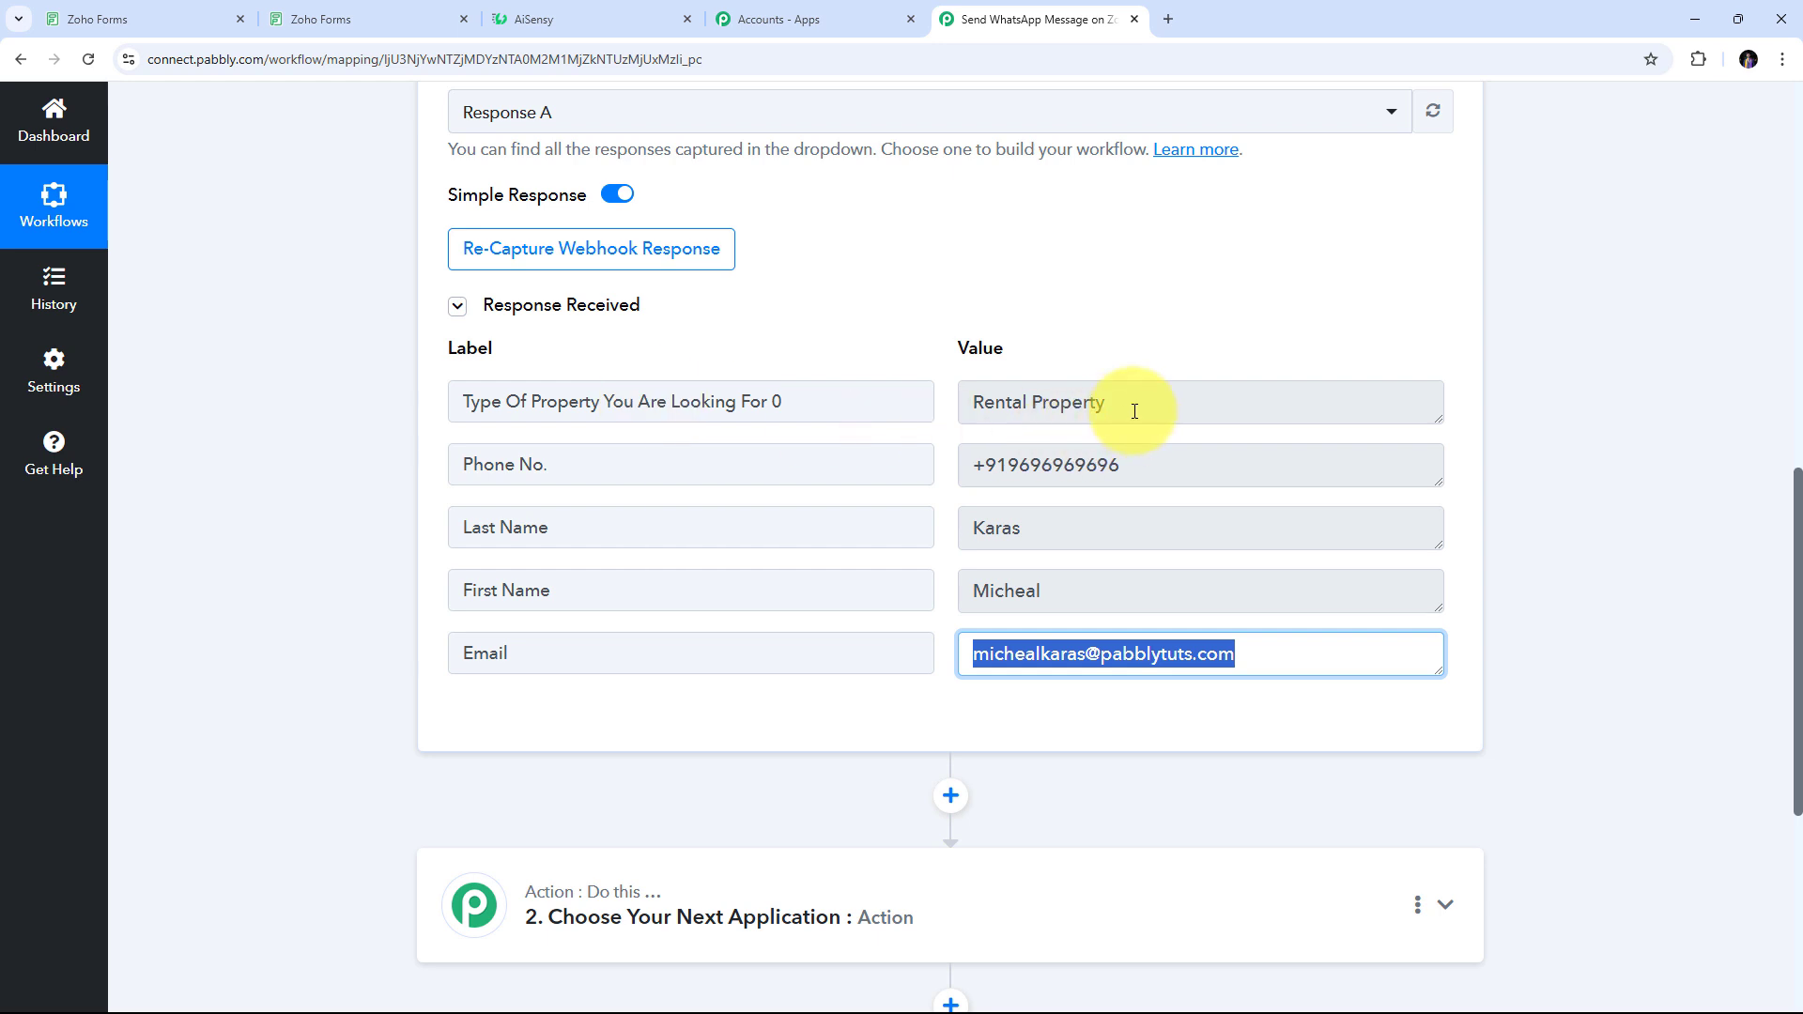
pyautogui.click(954, 402)
pyautogui.tripleClick(953, 402)
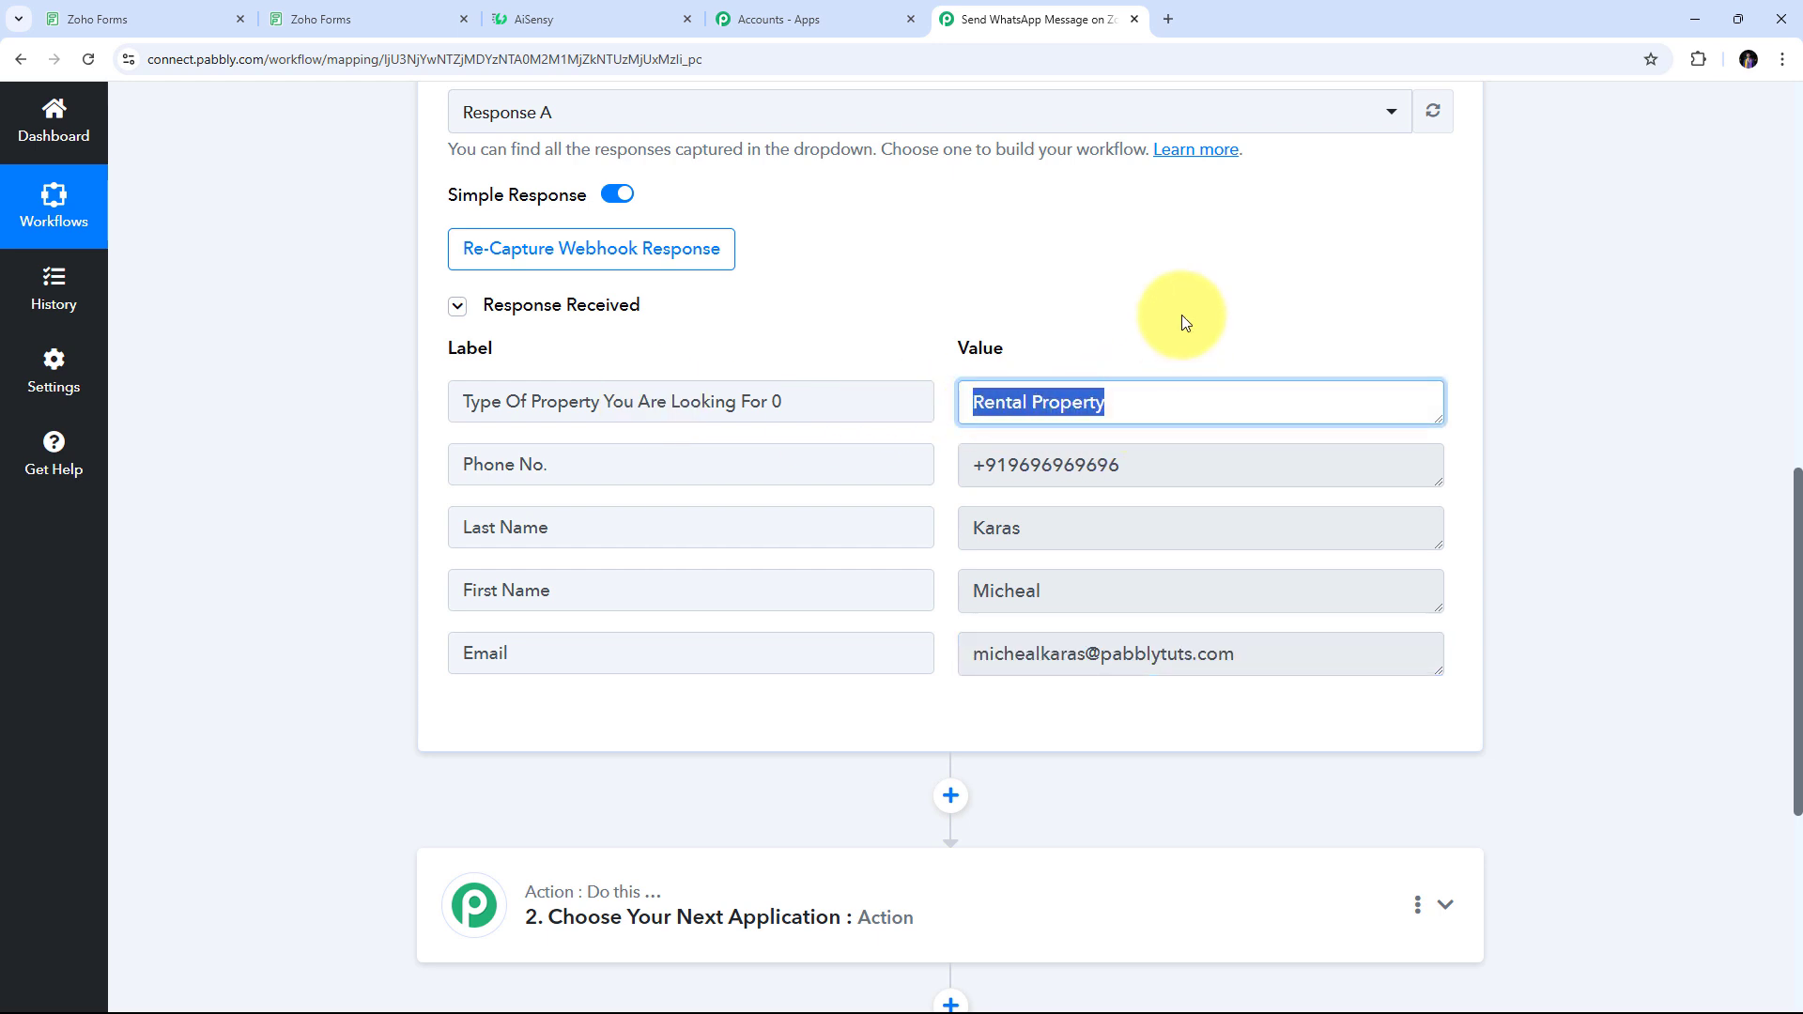
pyautogui.click(931, 306)
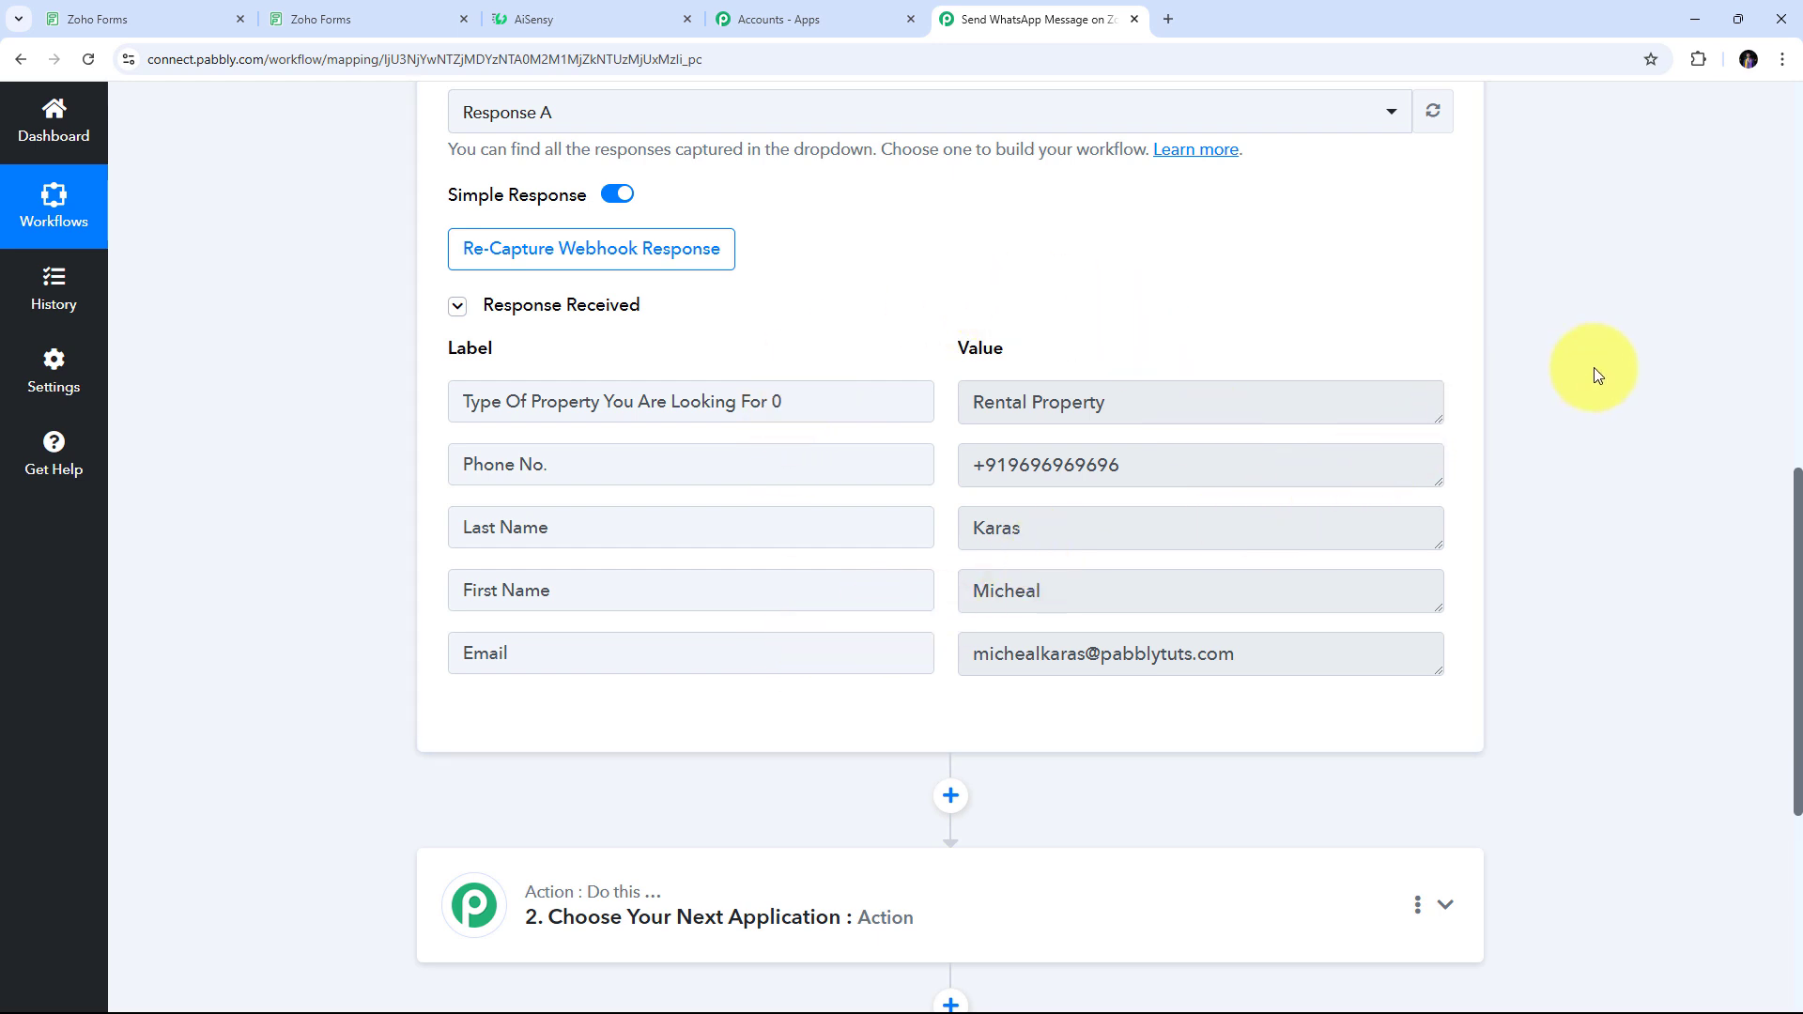
pyautogui.scroll(-4, 1594, 375)
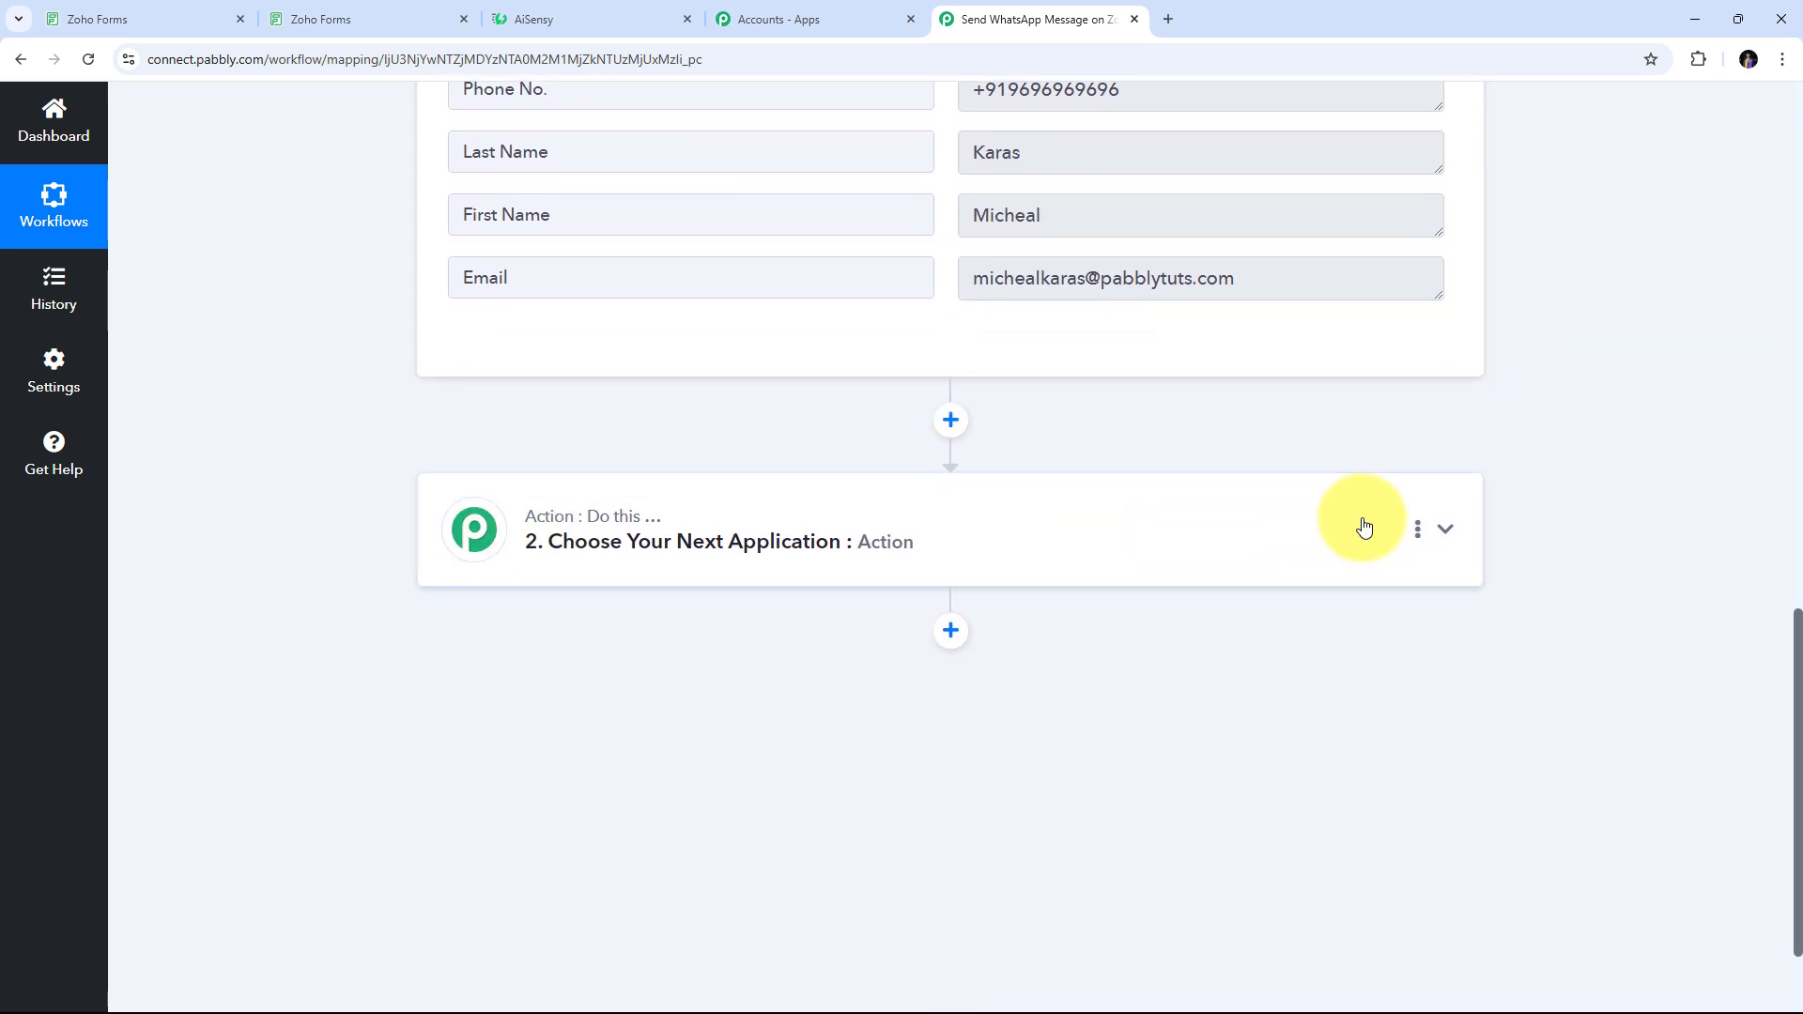
# Set the action app to WhatsApp by AiSensy with Send Template Message and start connecting the account
pyautogui.click(1447, 528)
pyautogui.click(503, 487)
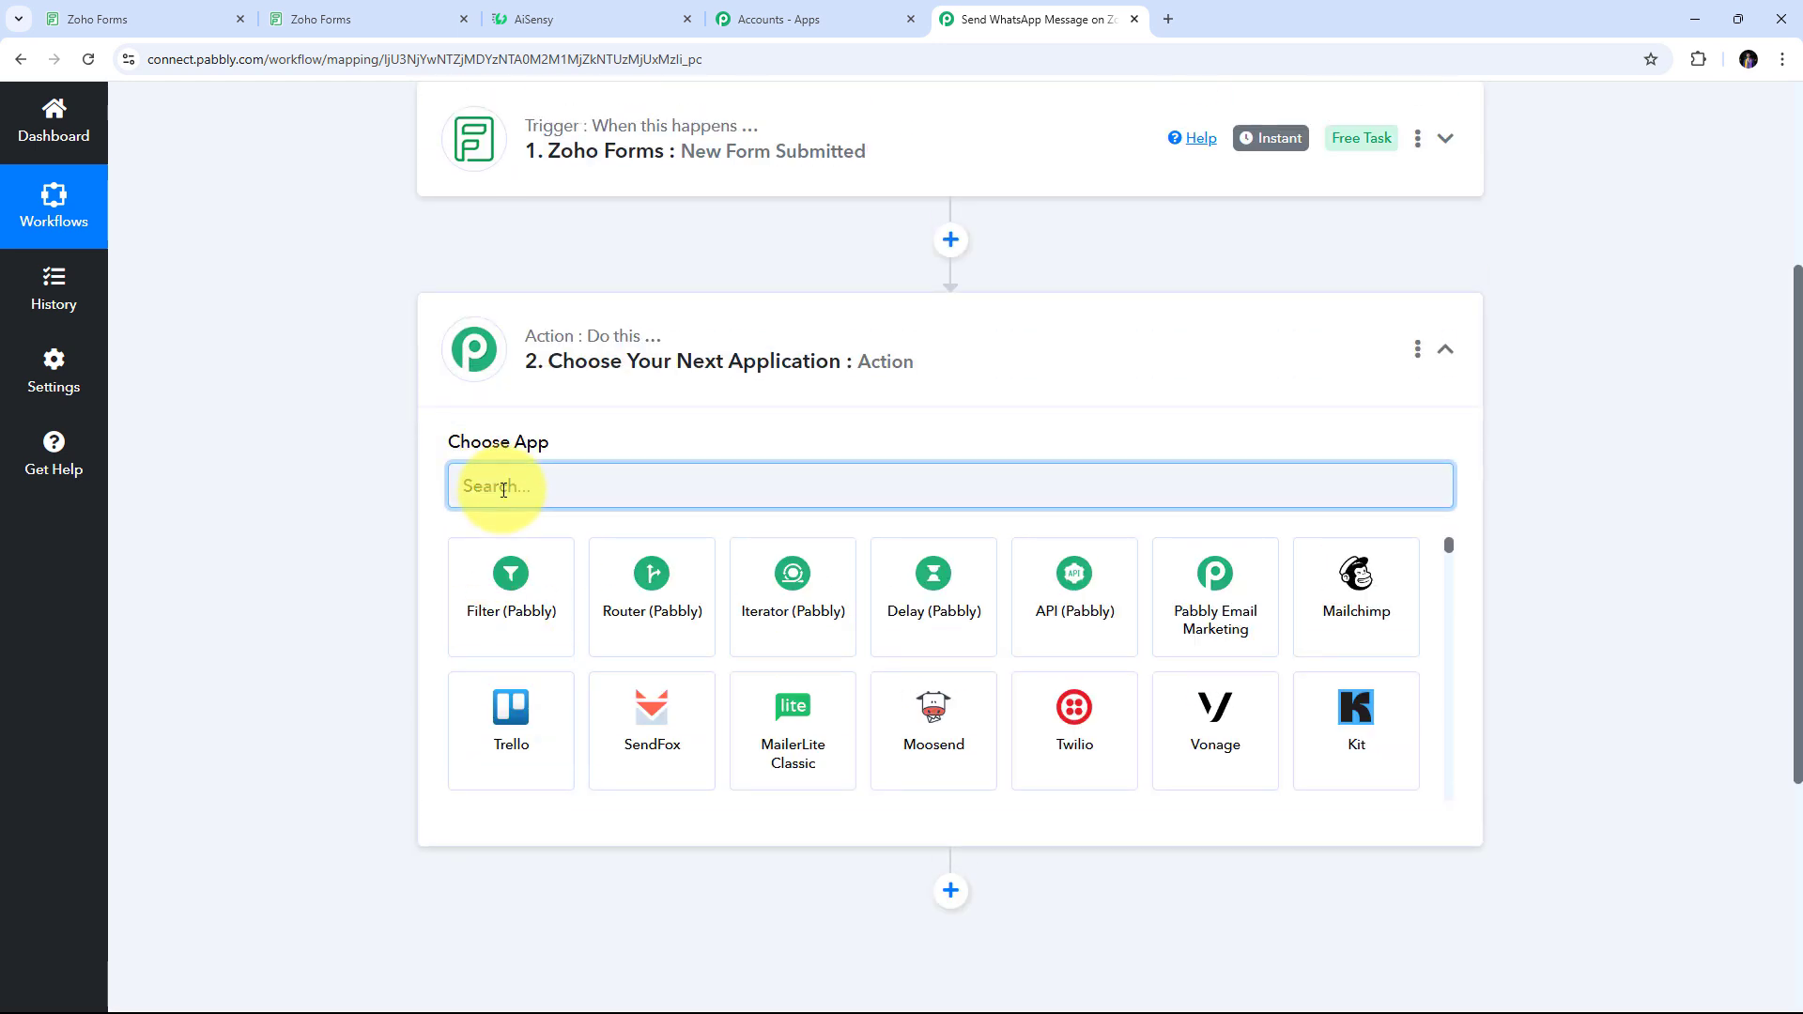
pyautogui.write('Ais')
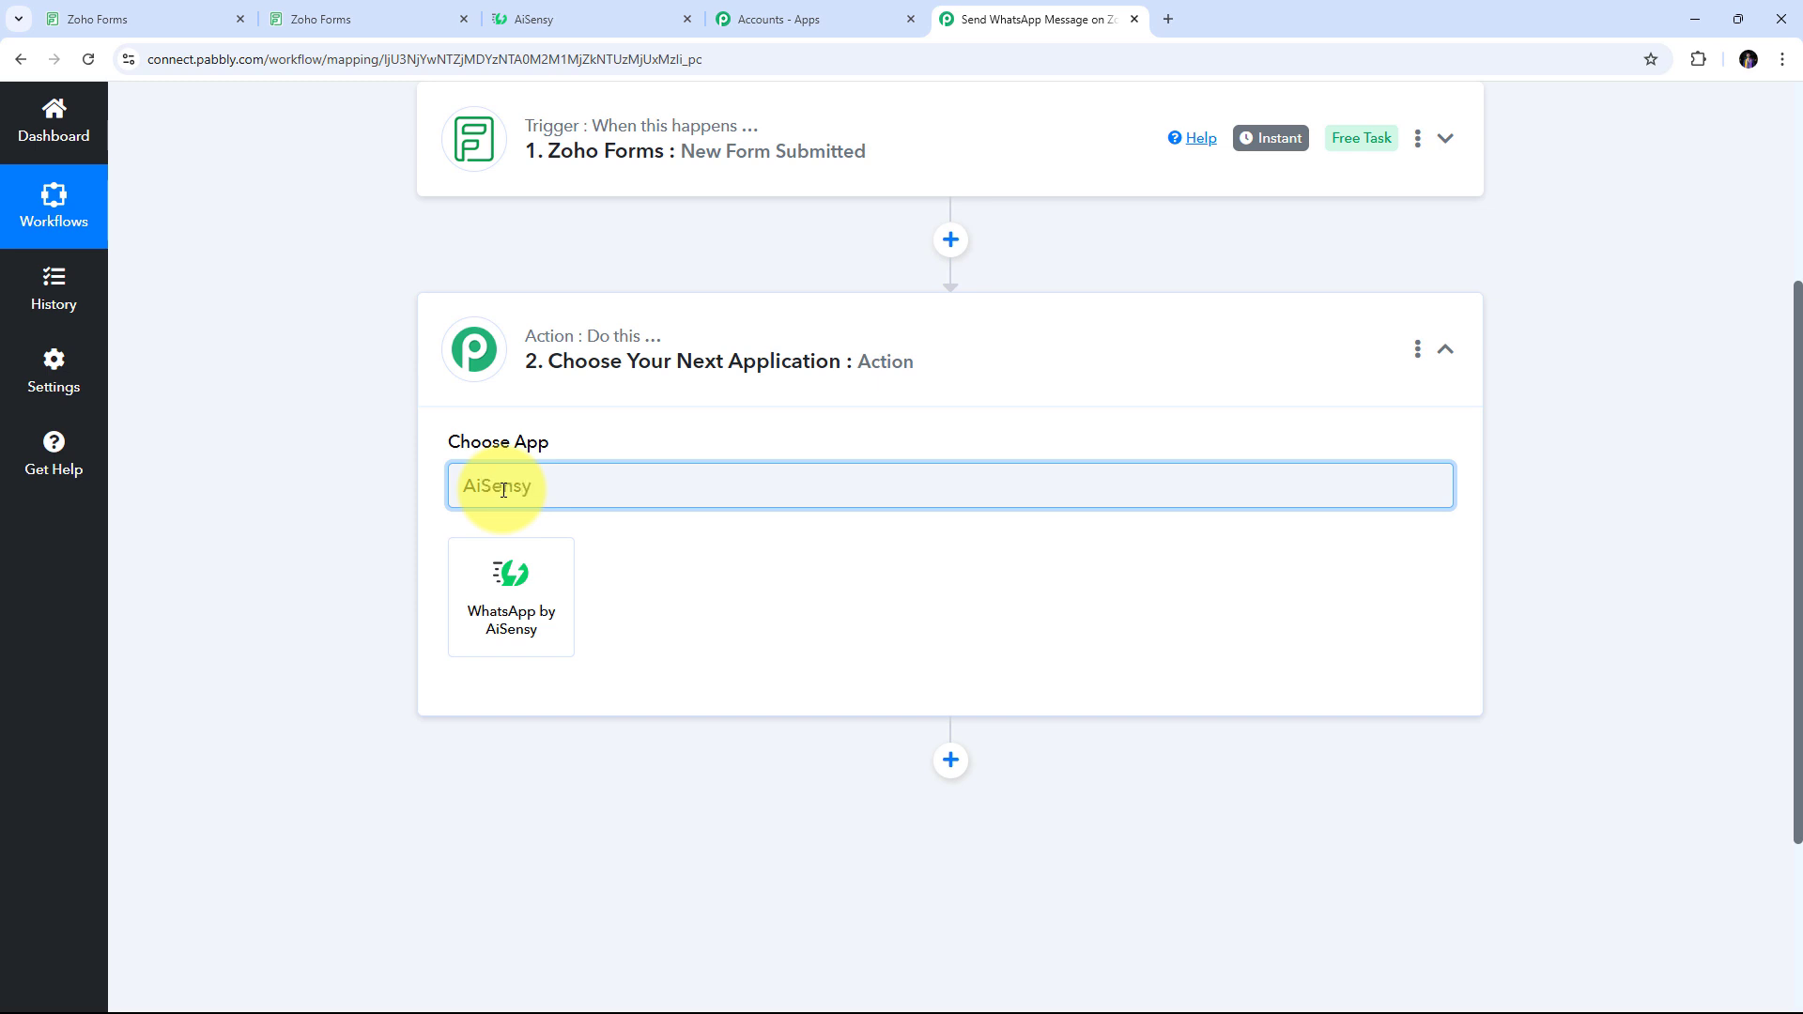
pyautogui.write('ensy')
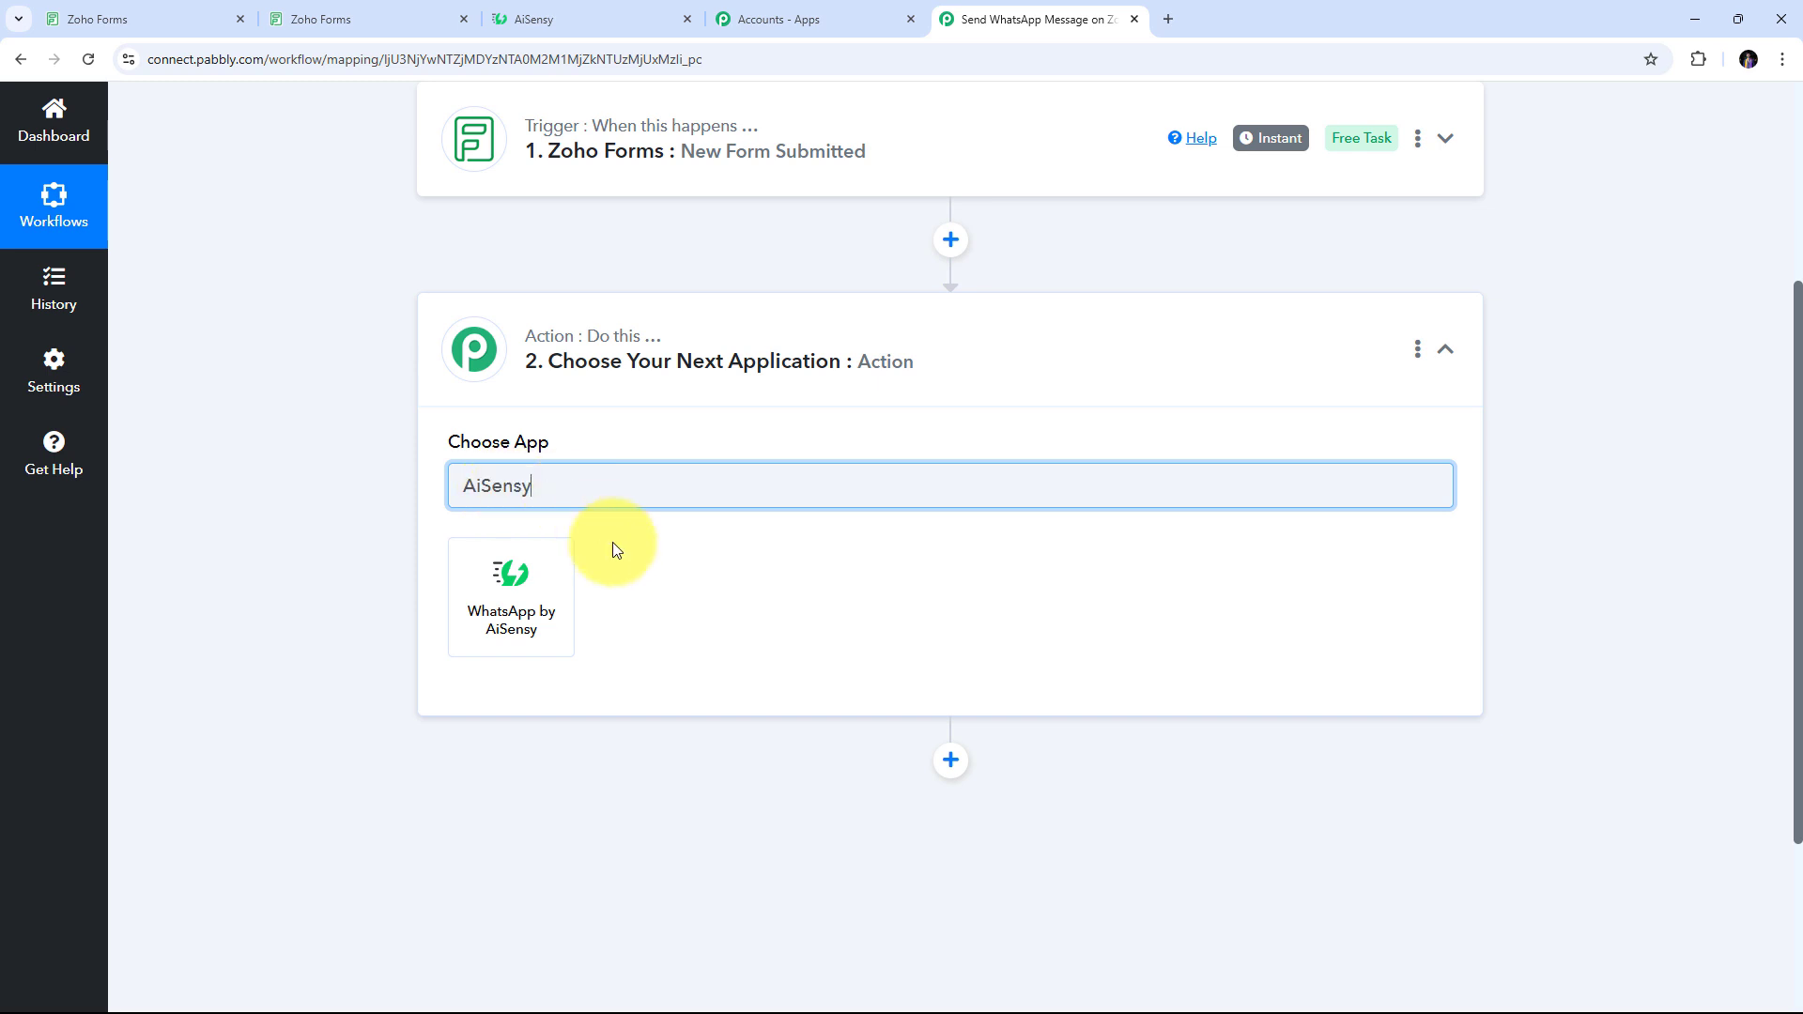
pyautogui.click(523, 588)
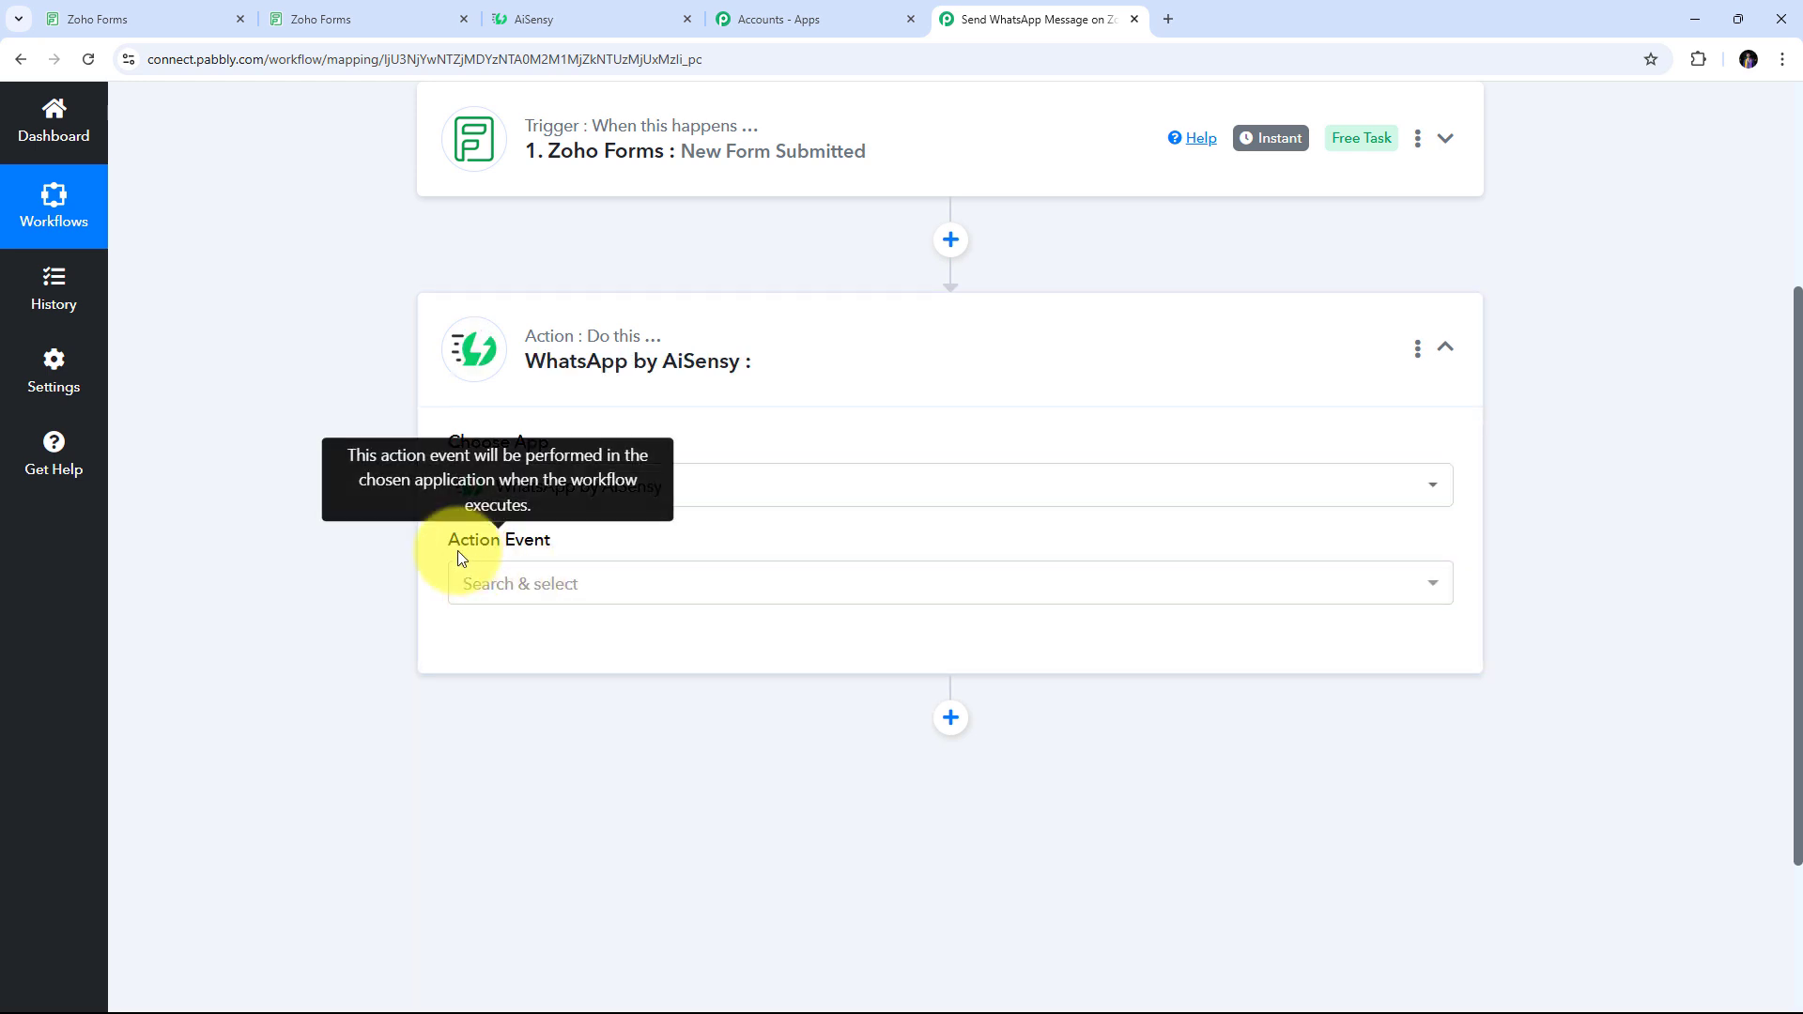
pyautogui.click(1175, 588)
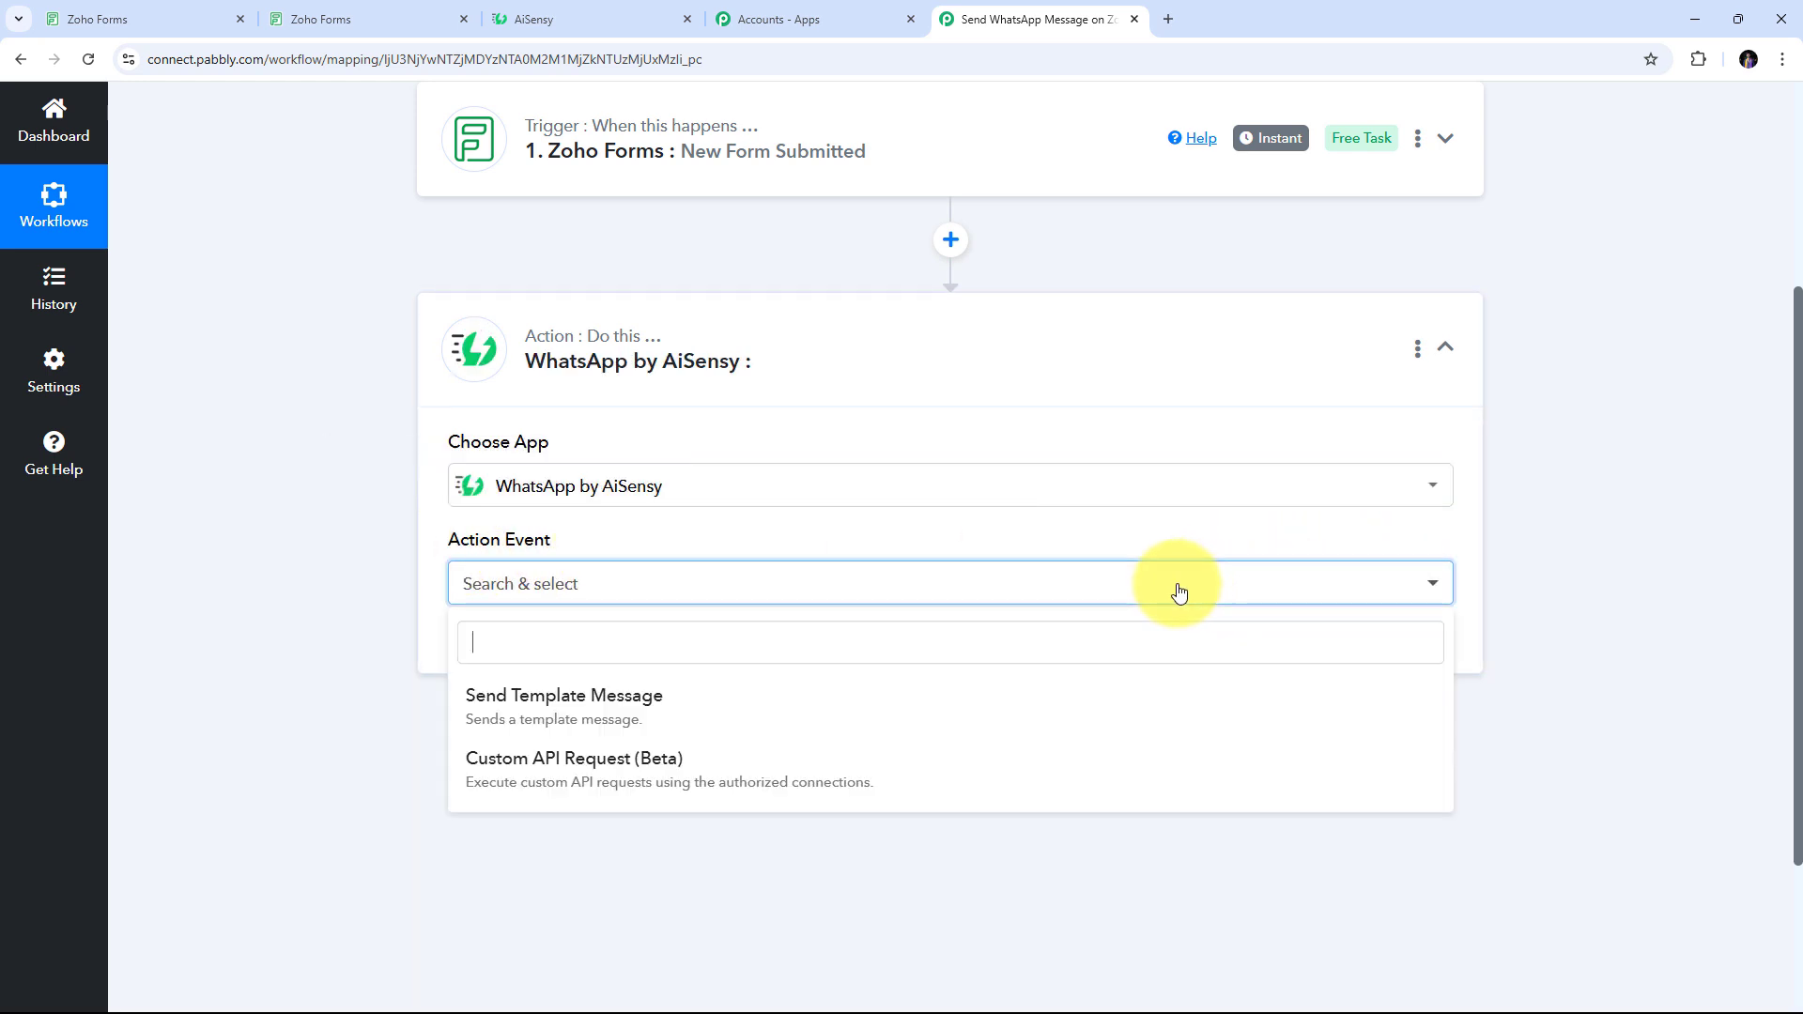
pyautogui.click(627, 718)
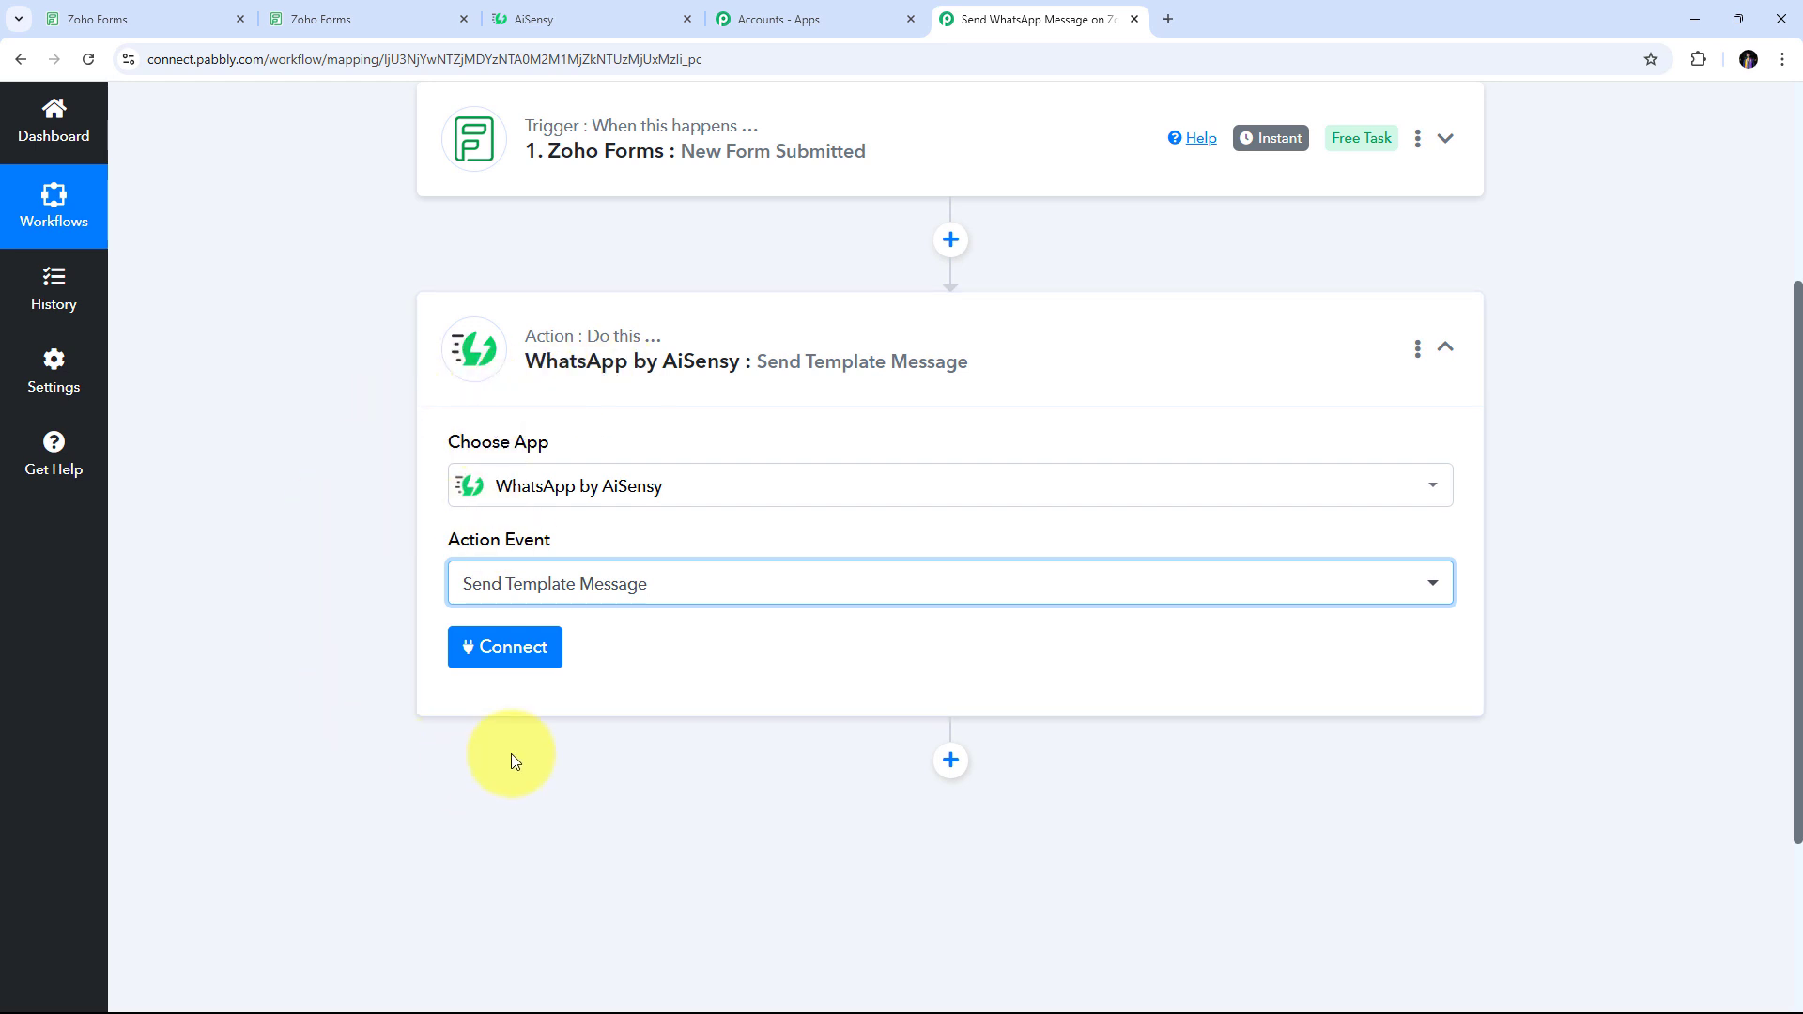
pyautogui.click(520, 651)
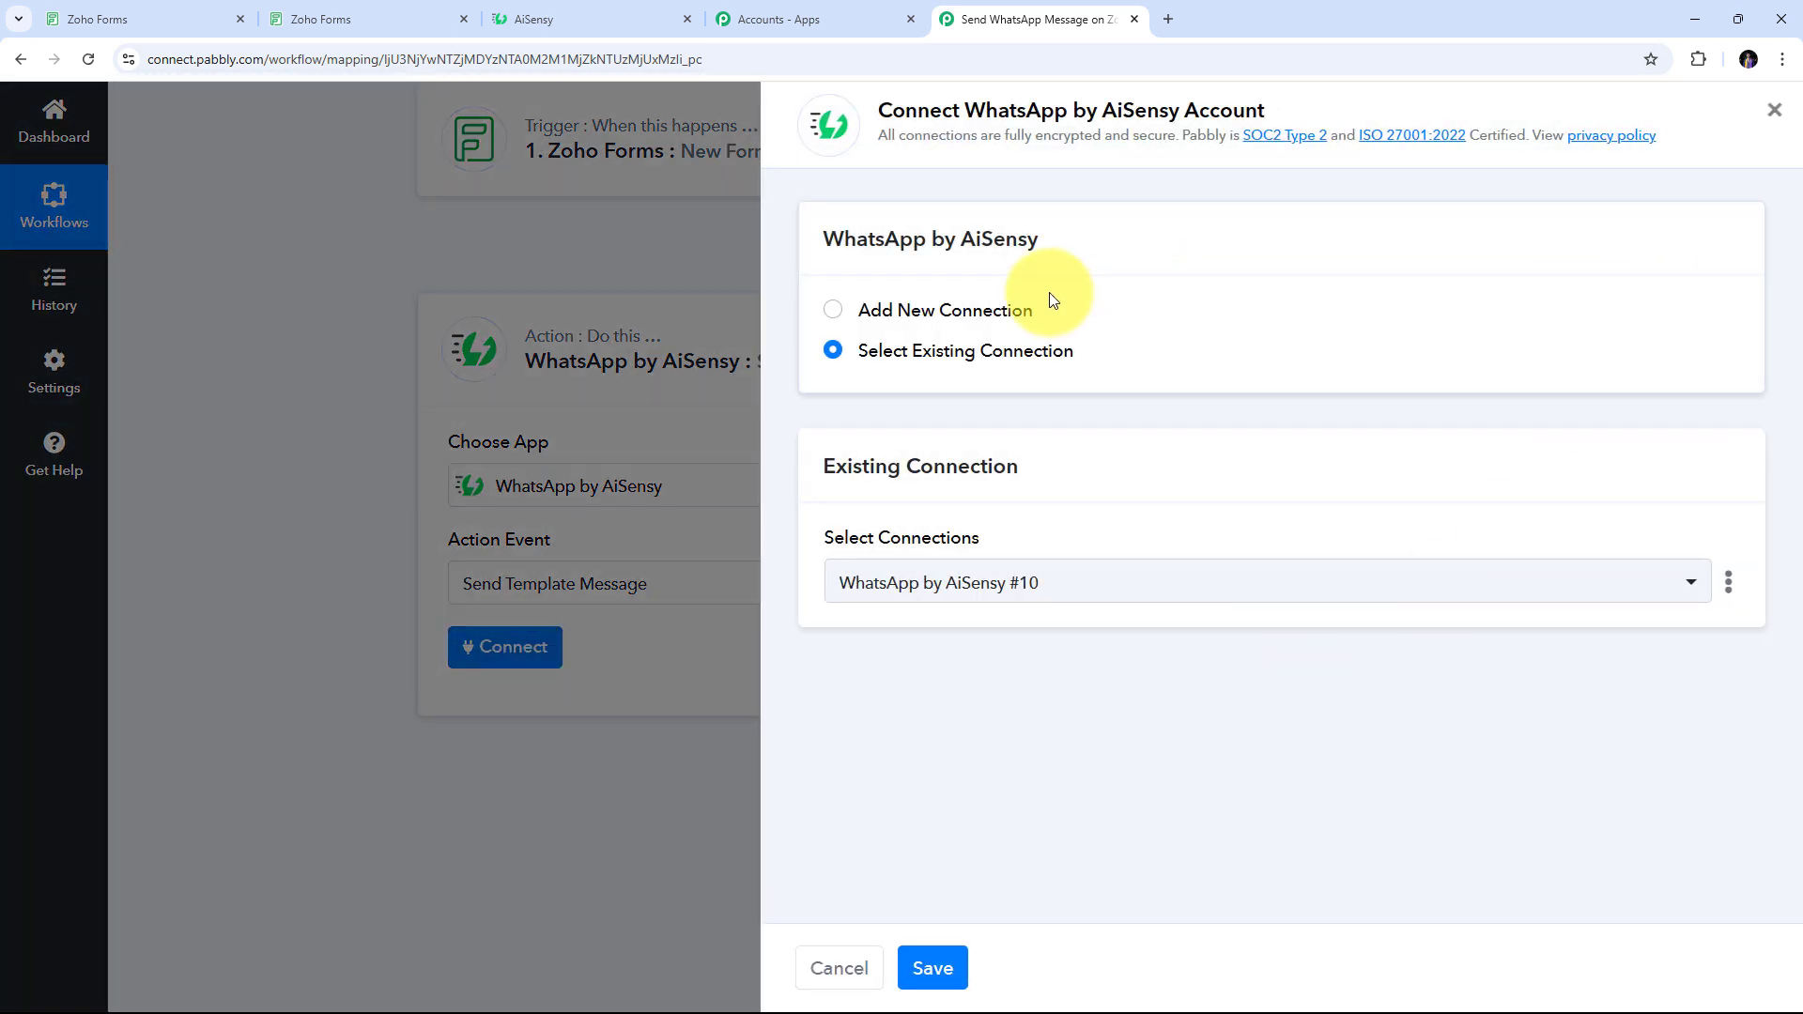
# Start a new AiSensy connection in Pabbly, then go to the AiSensy site
pyautogui.click(924, 311)
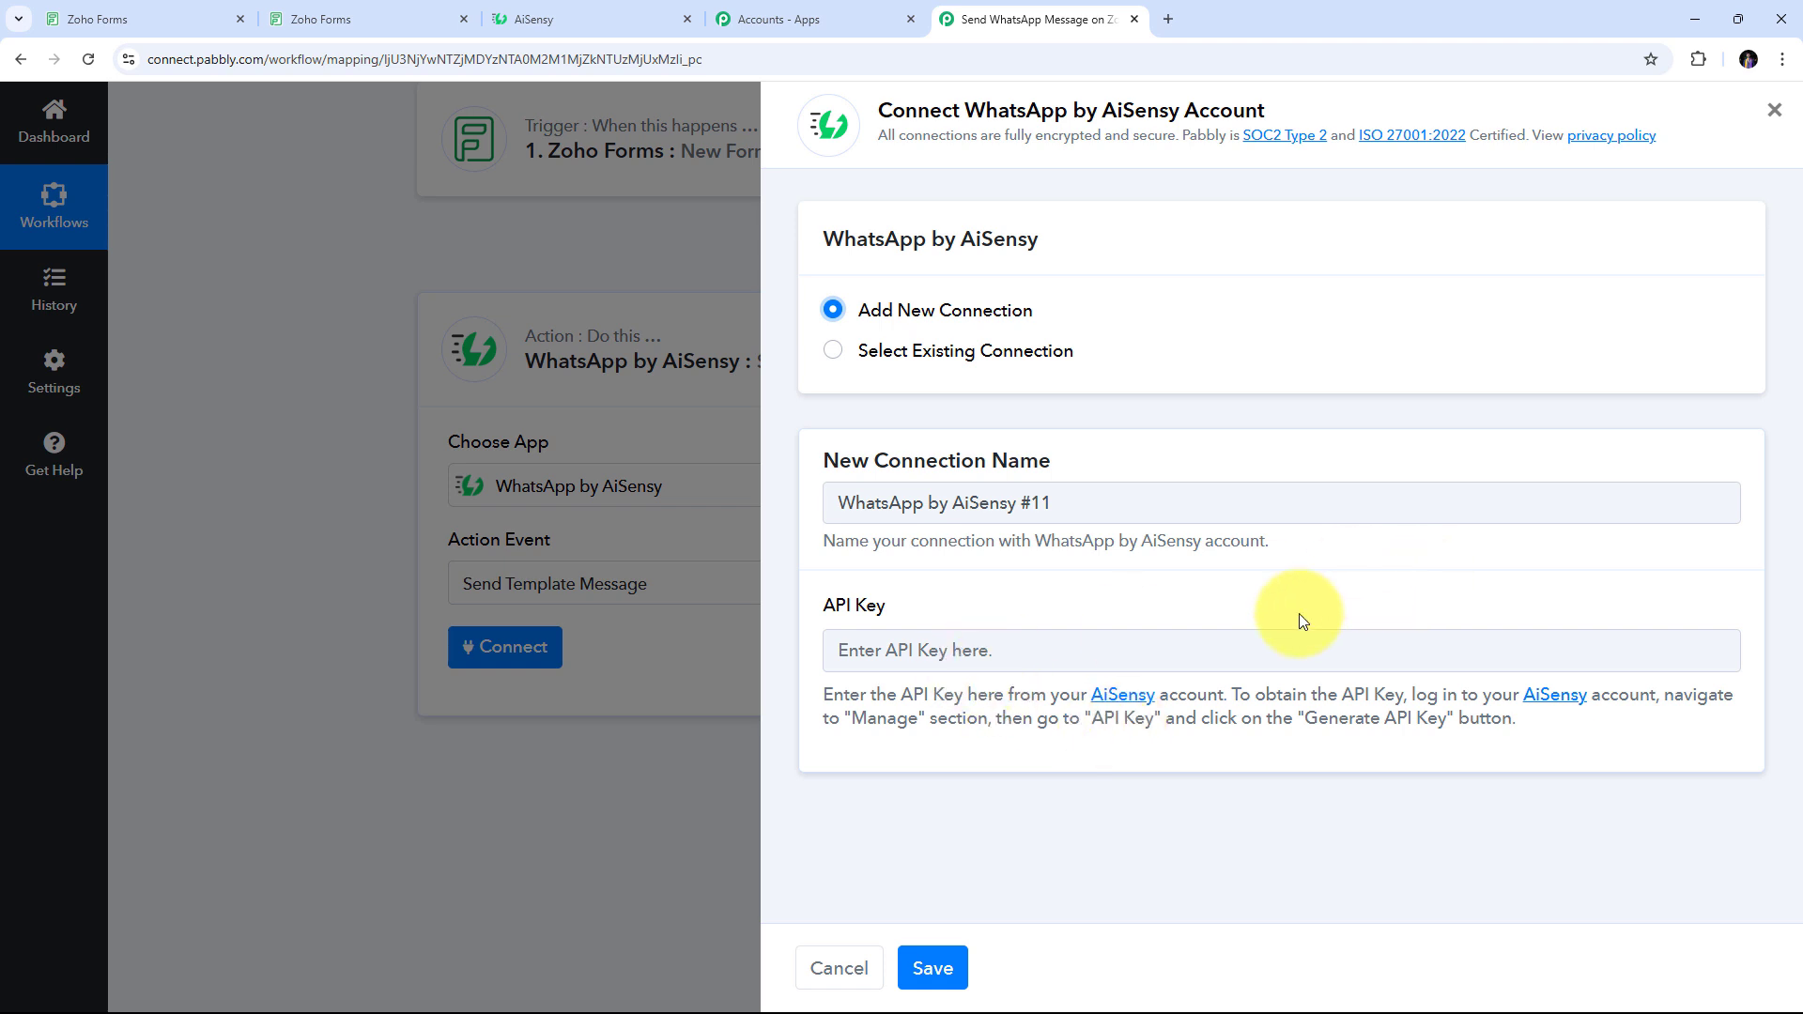
pyautogui.click(582, 18)
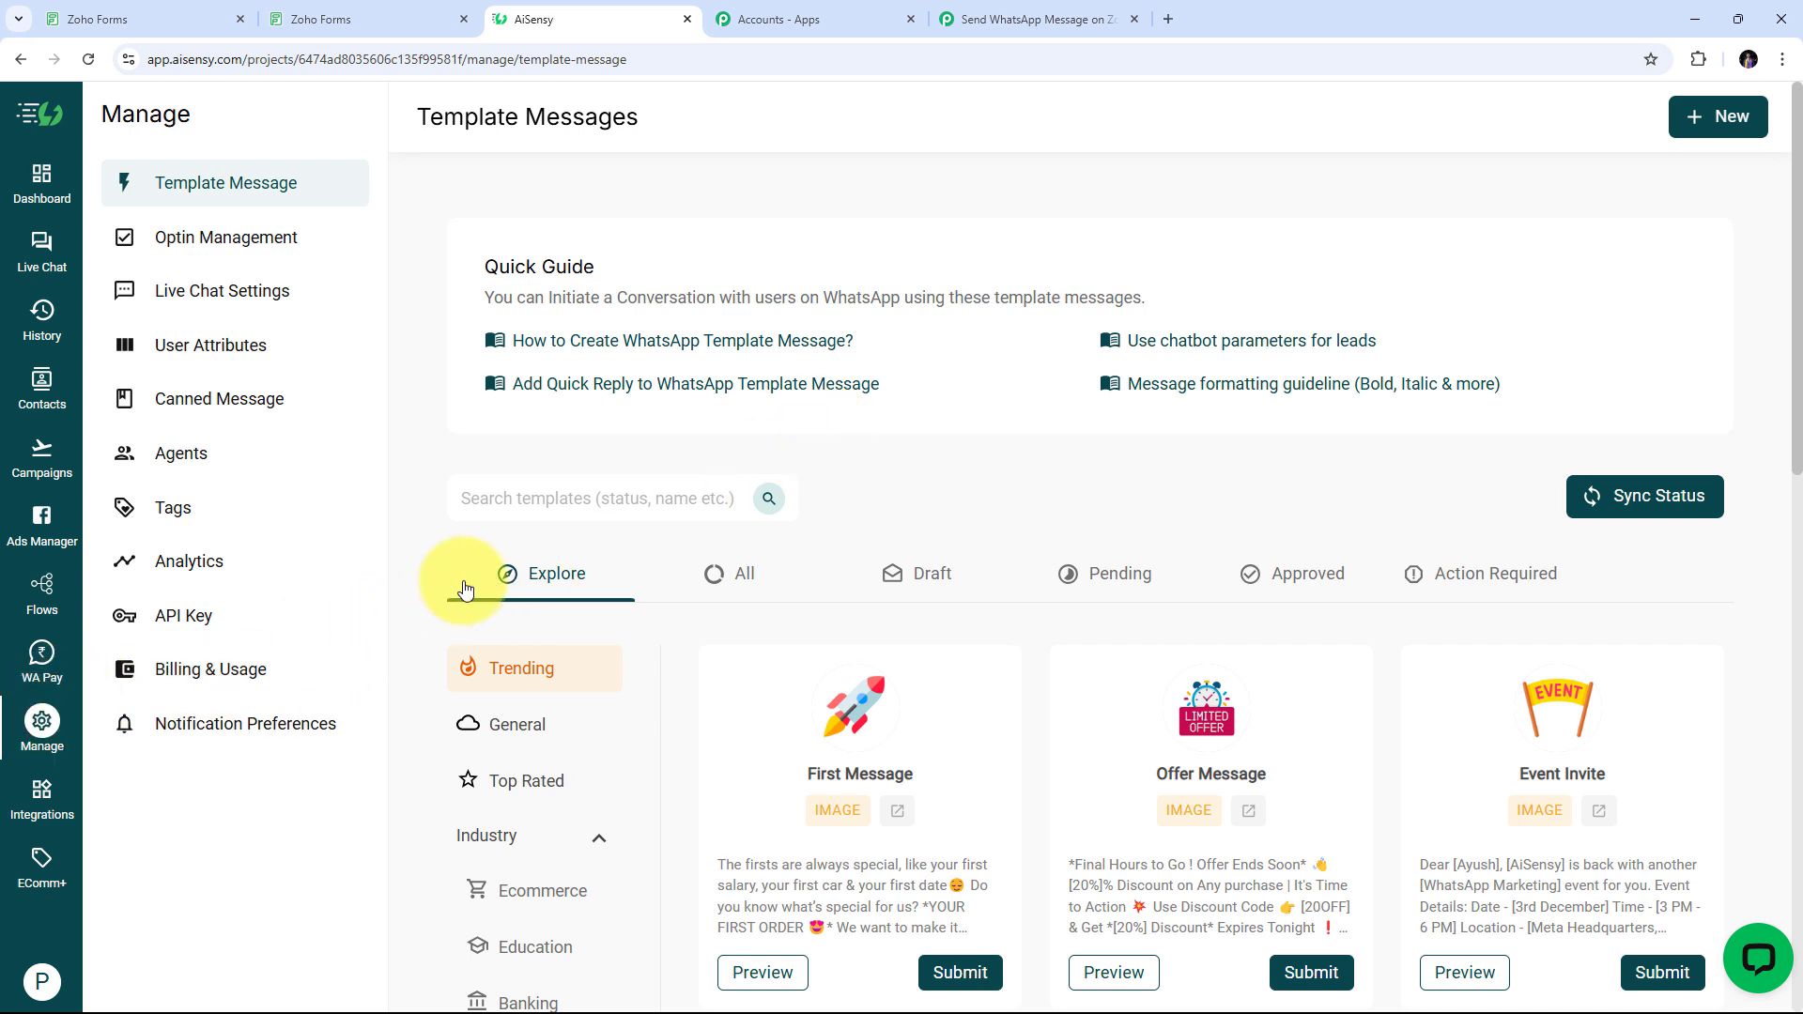
# Regenerate the AiSensy API key under Manage > API Key and copy the new key
pyautogui.click(193, 624)
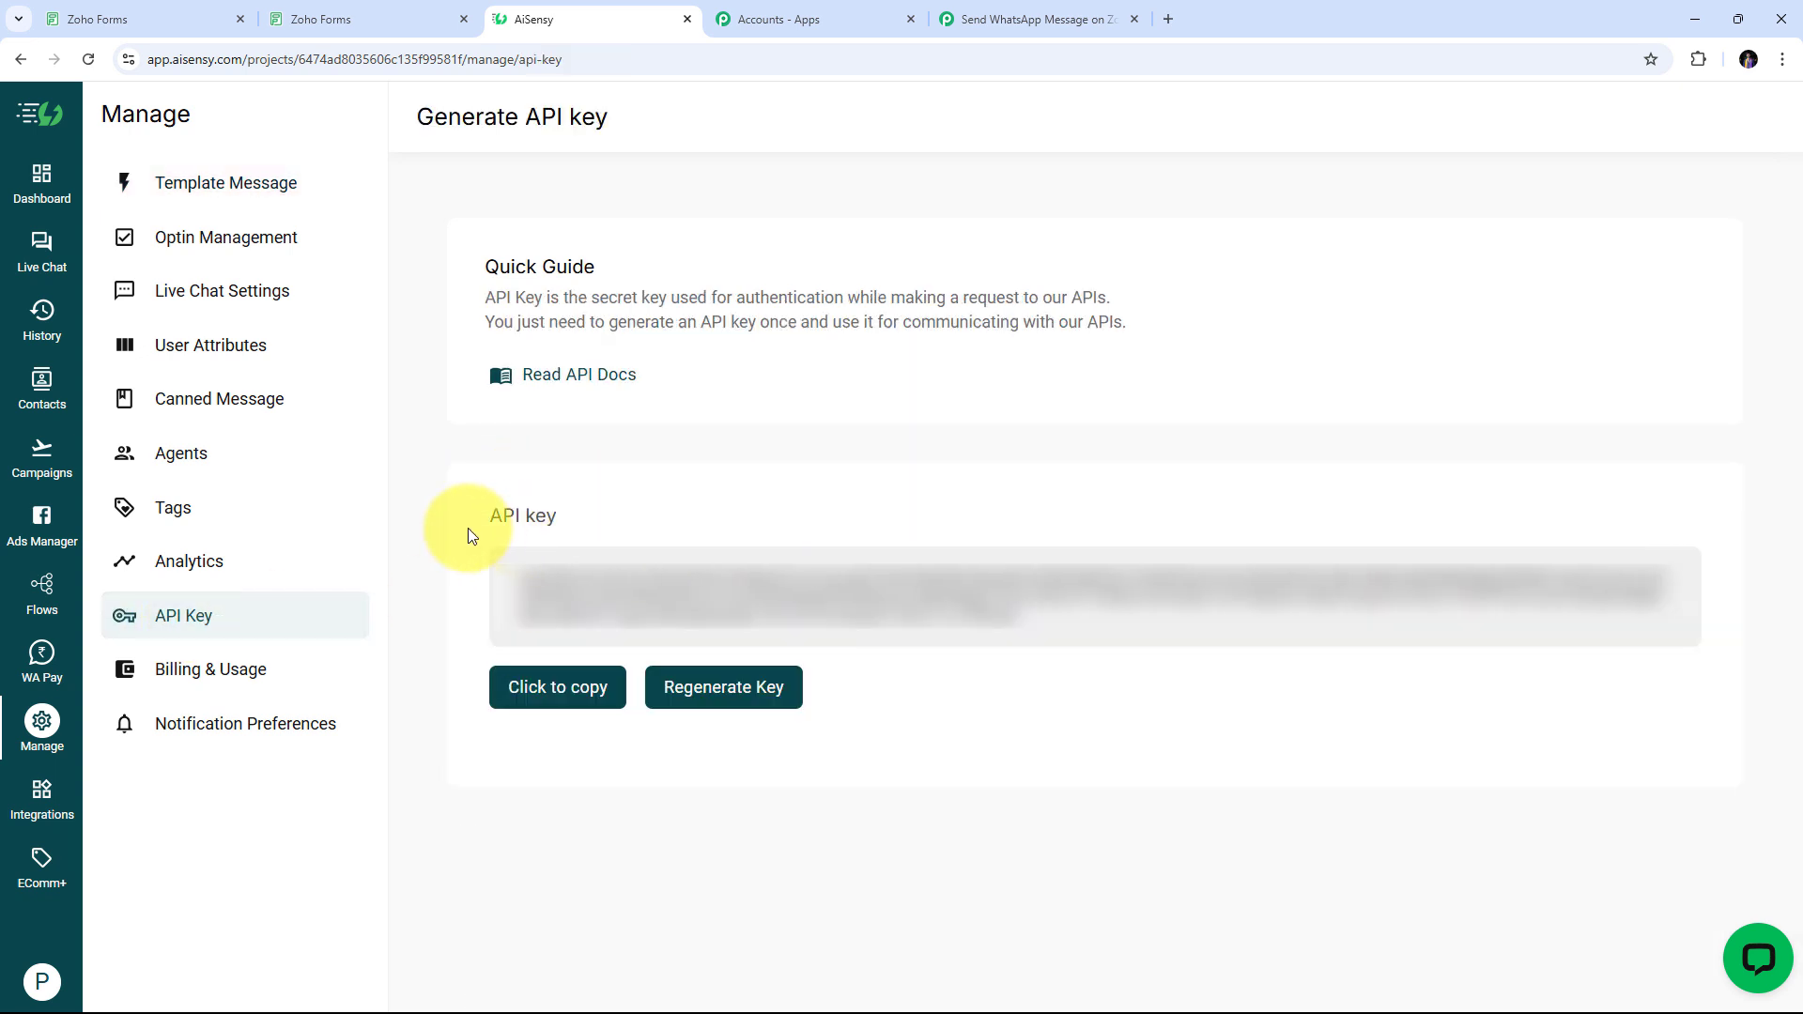
pyautogui.click(734, 695)
pyautogui.click(1276, 638)
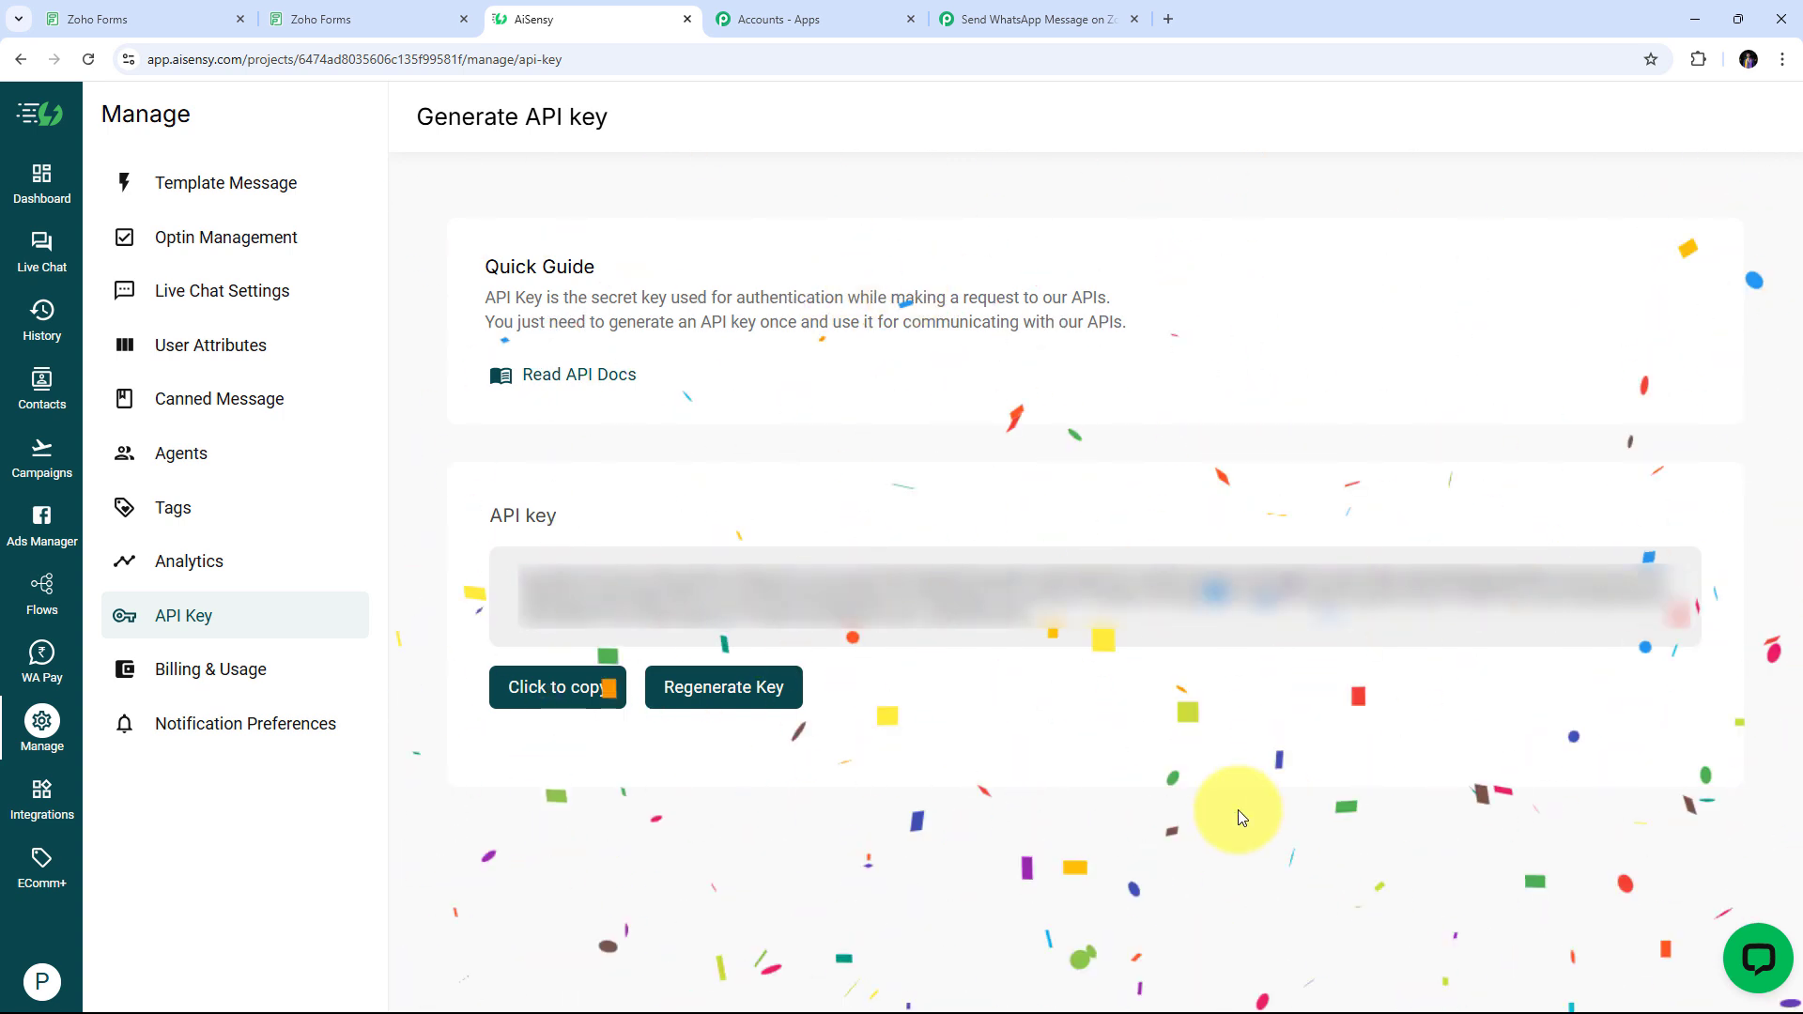
pyautogui.click(546, 690)
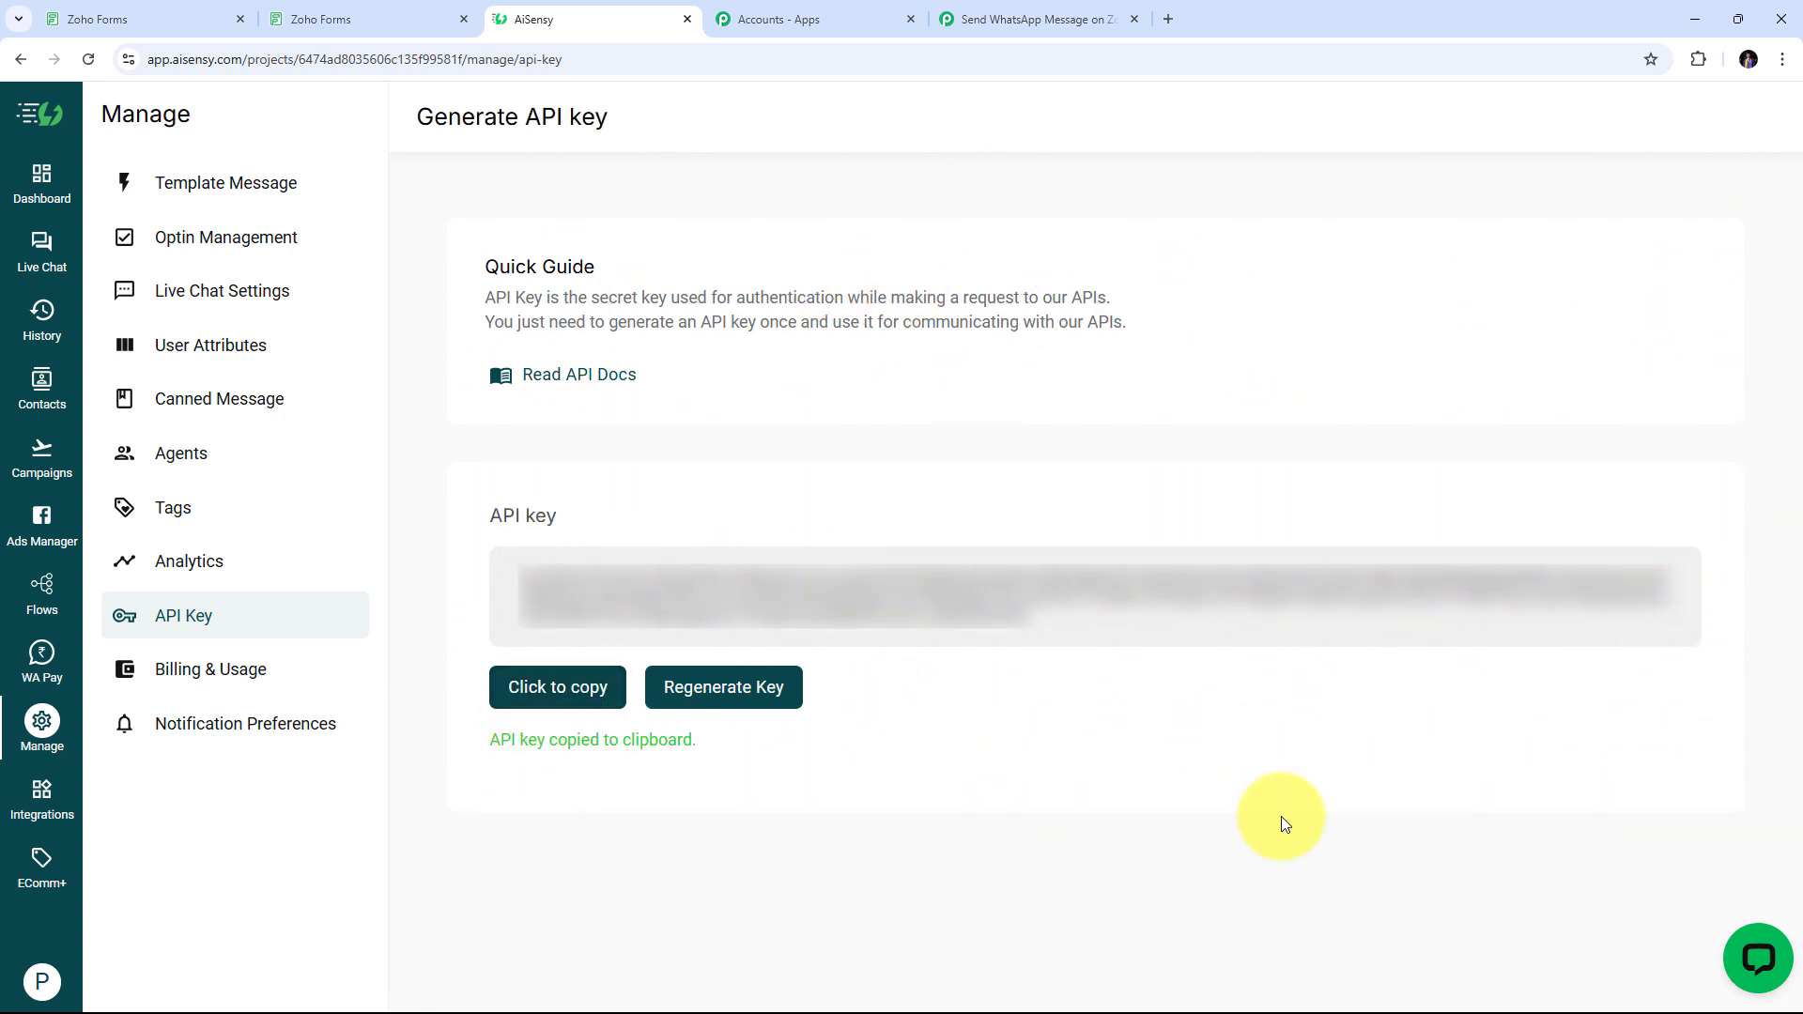
# Paste the copied key into the Pabbly AiSensy connection's API Key field and save it
pyautogui.click(1051, 26)
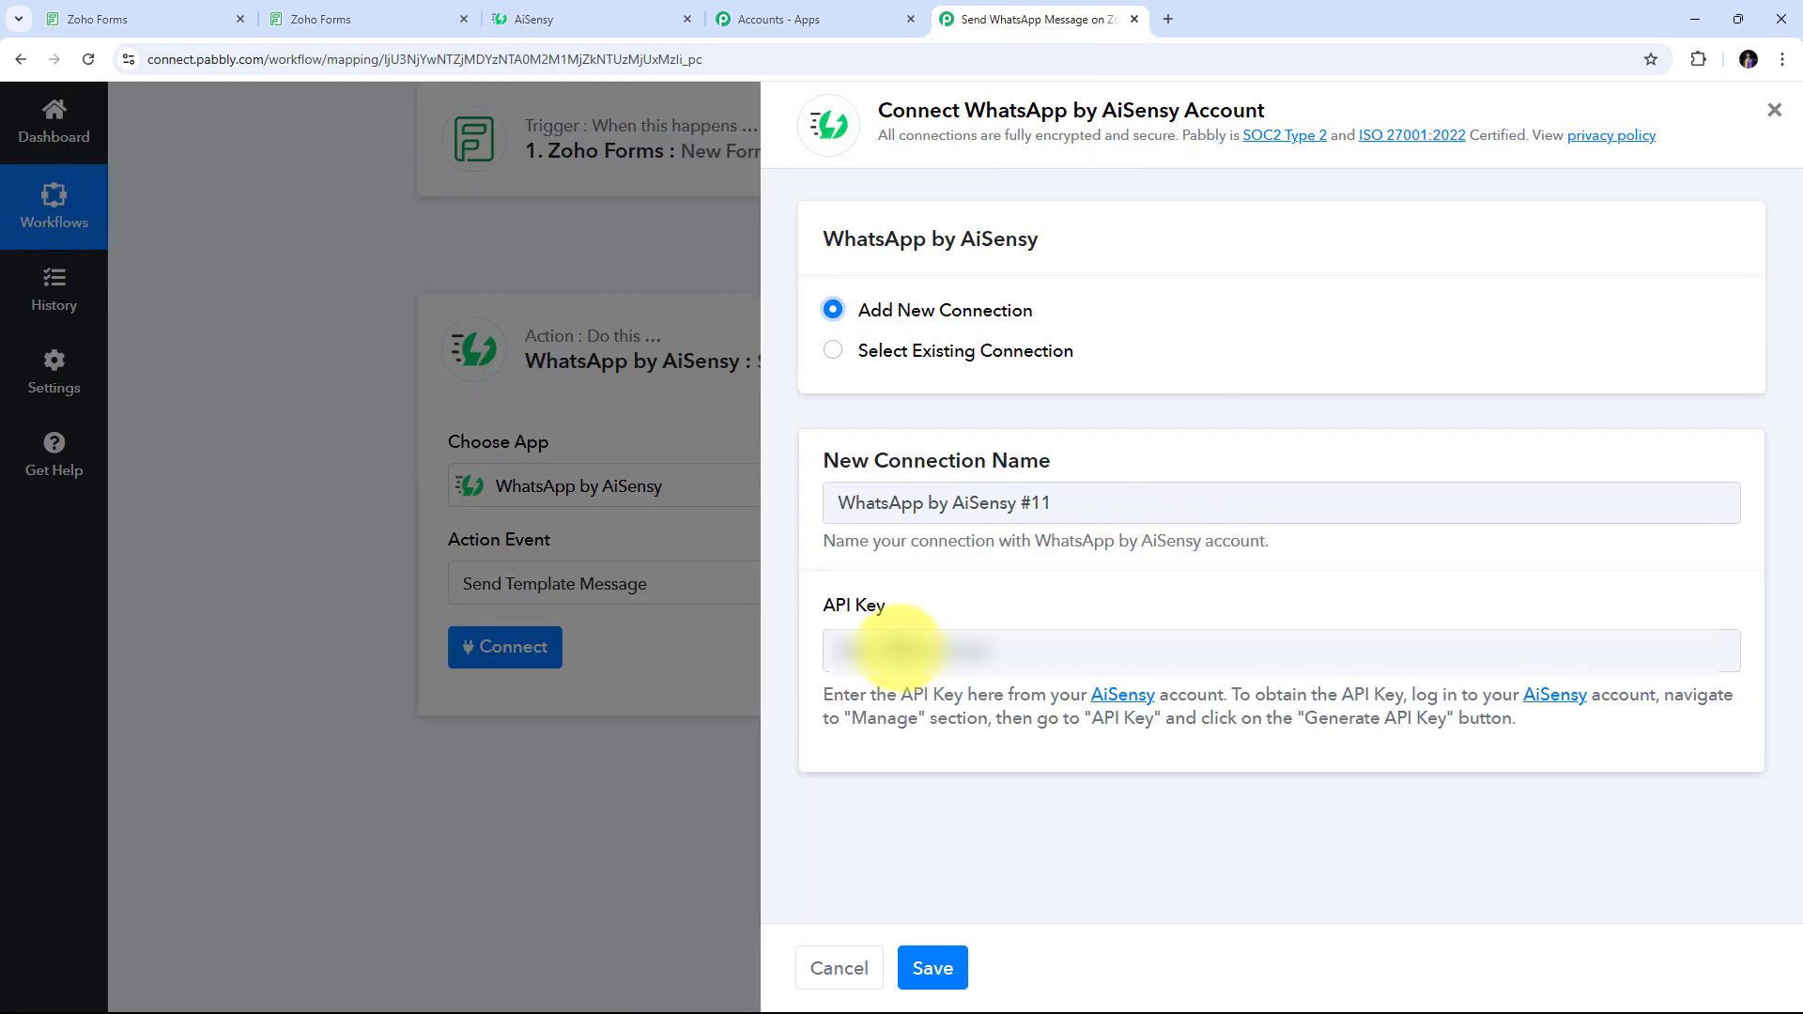
pyautogui.rightClick(895, 646)
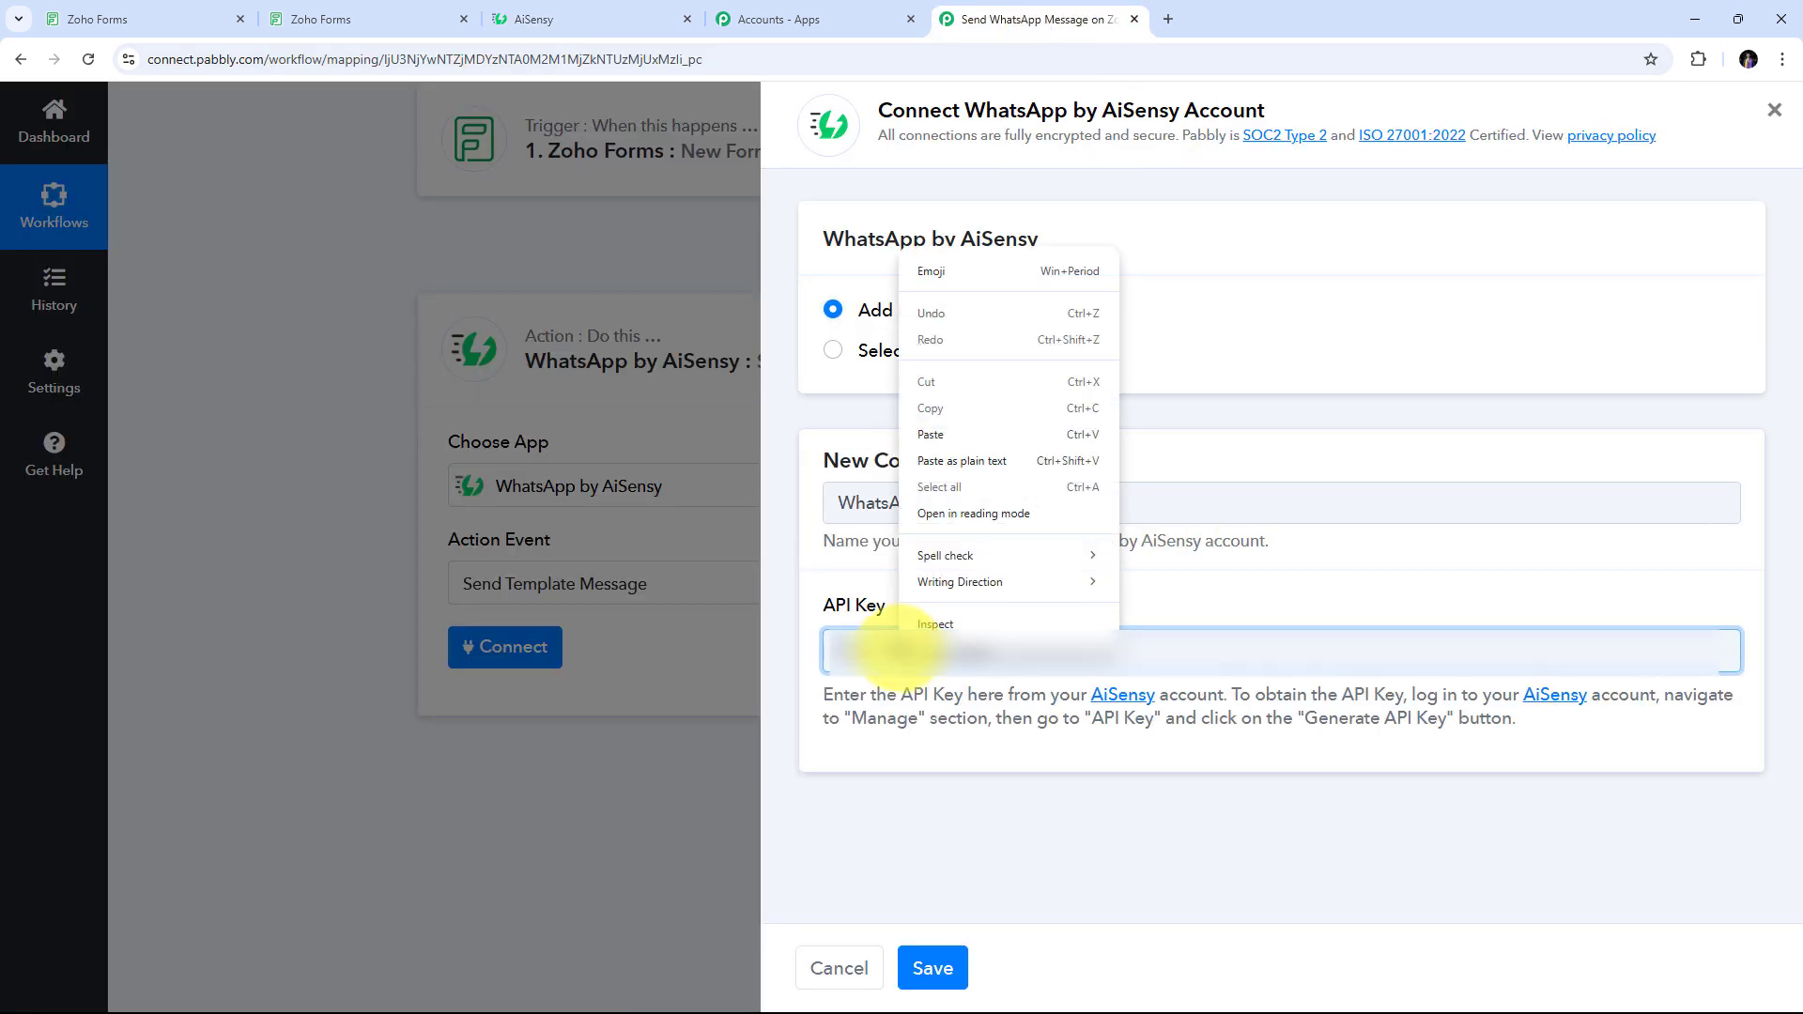
pyautogui.click(943, 436)
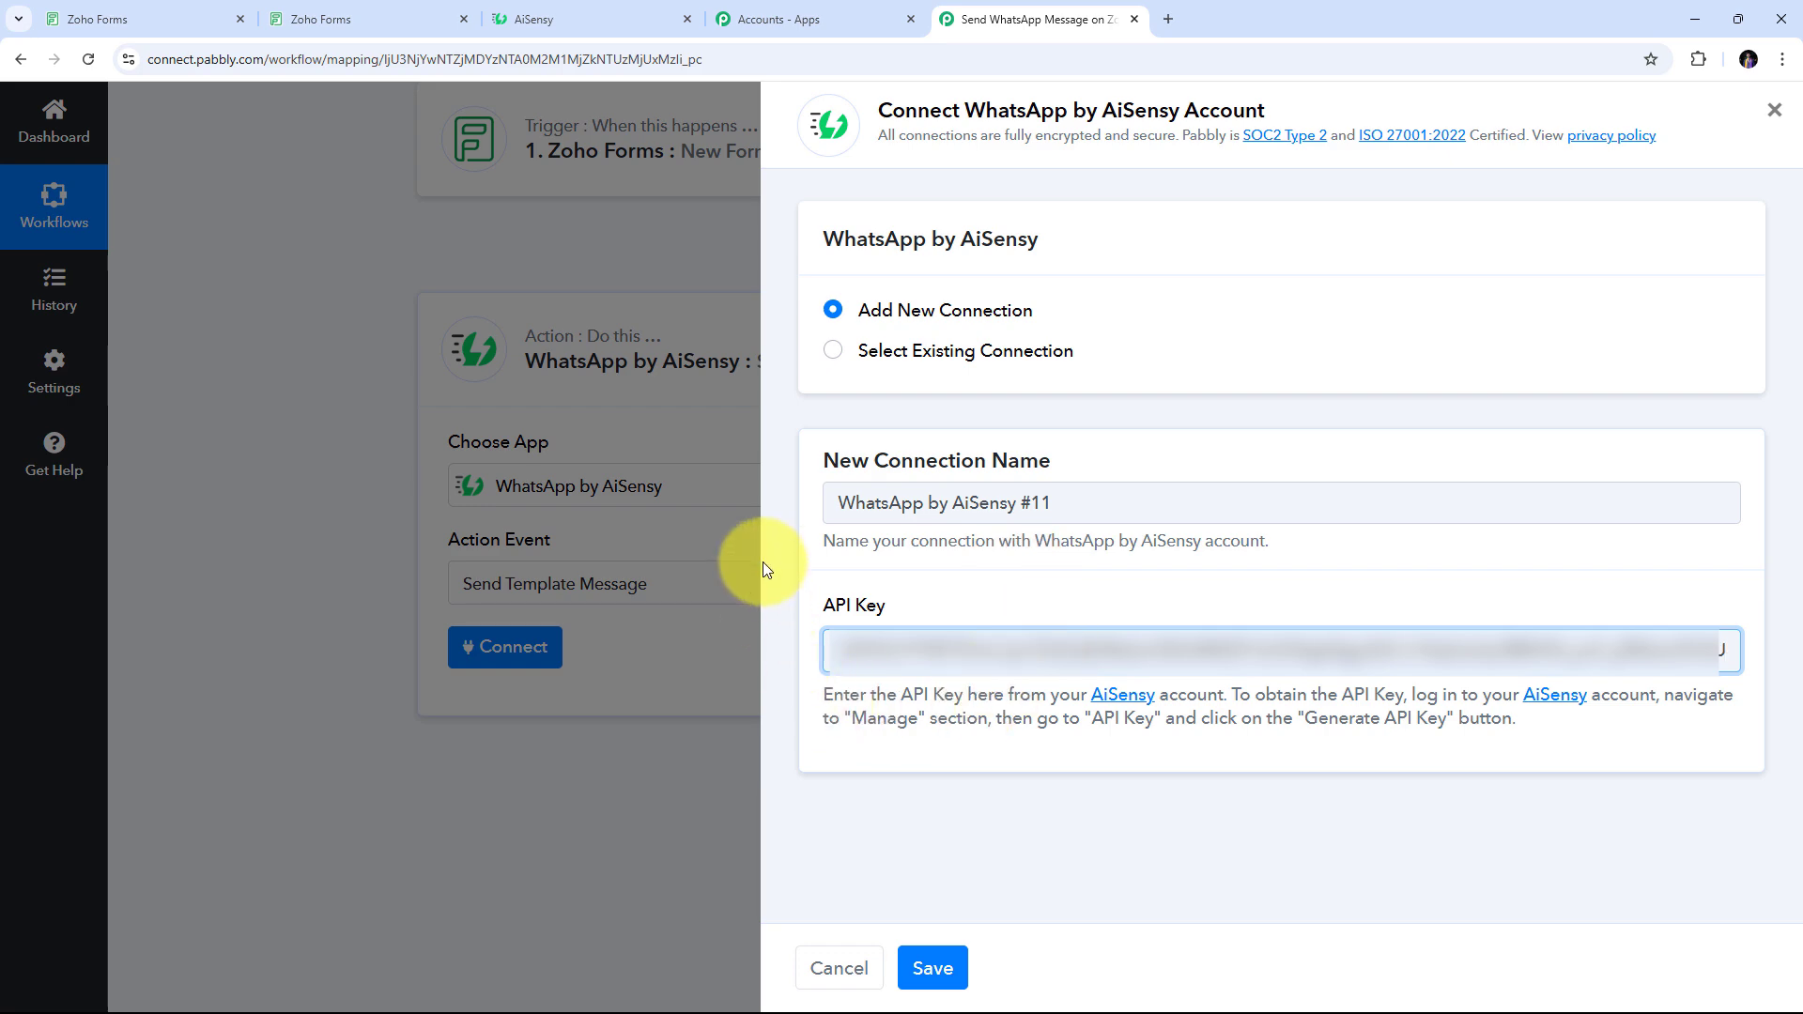
pyautogui.click(926, 970)
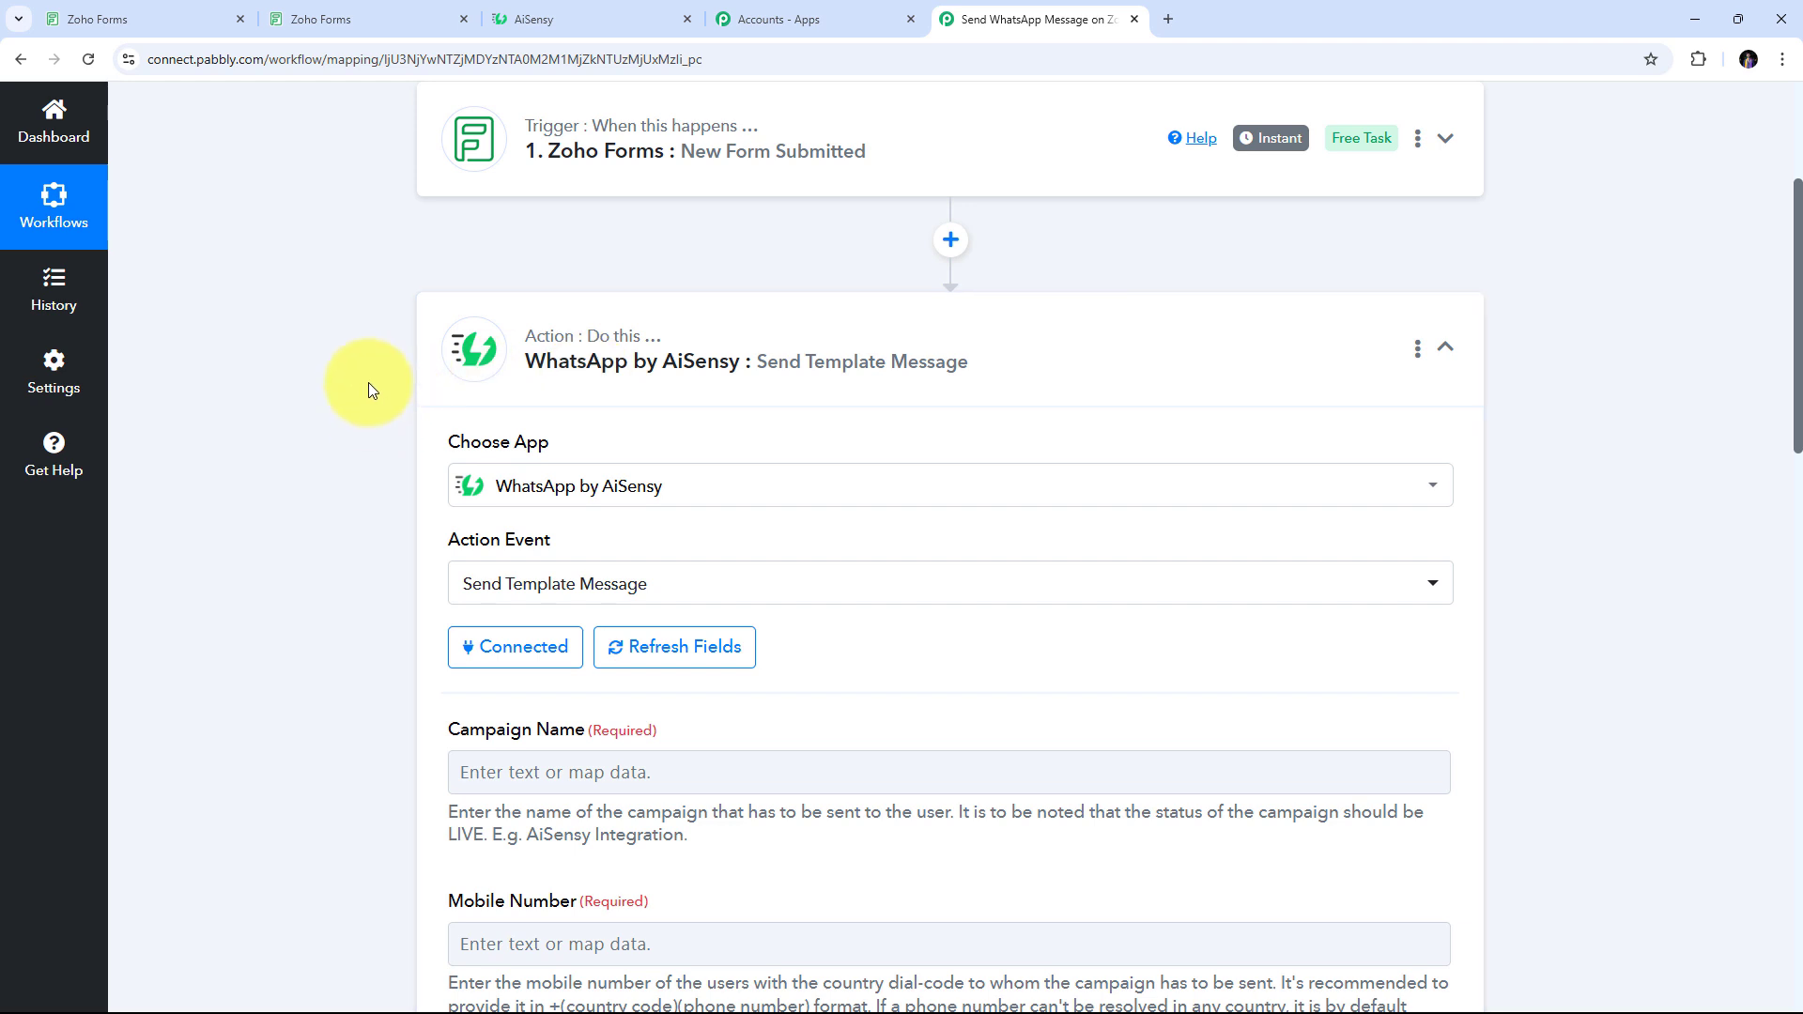
pyautogui.scroll(-3, 369, 381)
pyautogui.scroll(-1, 357, 378)
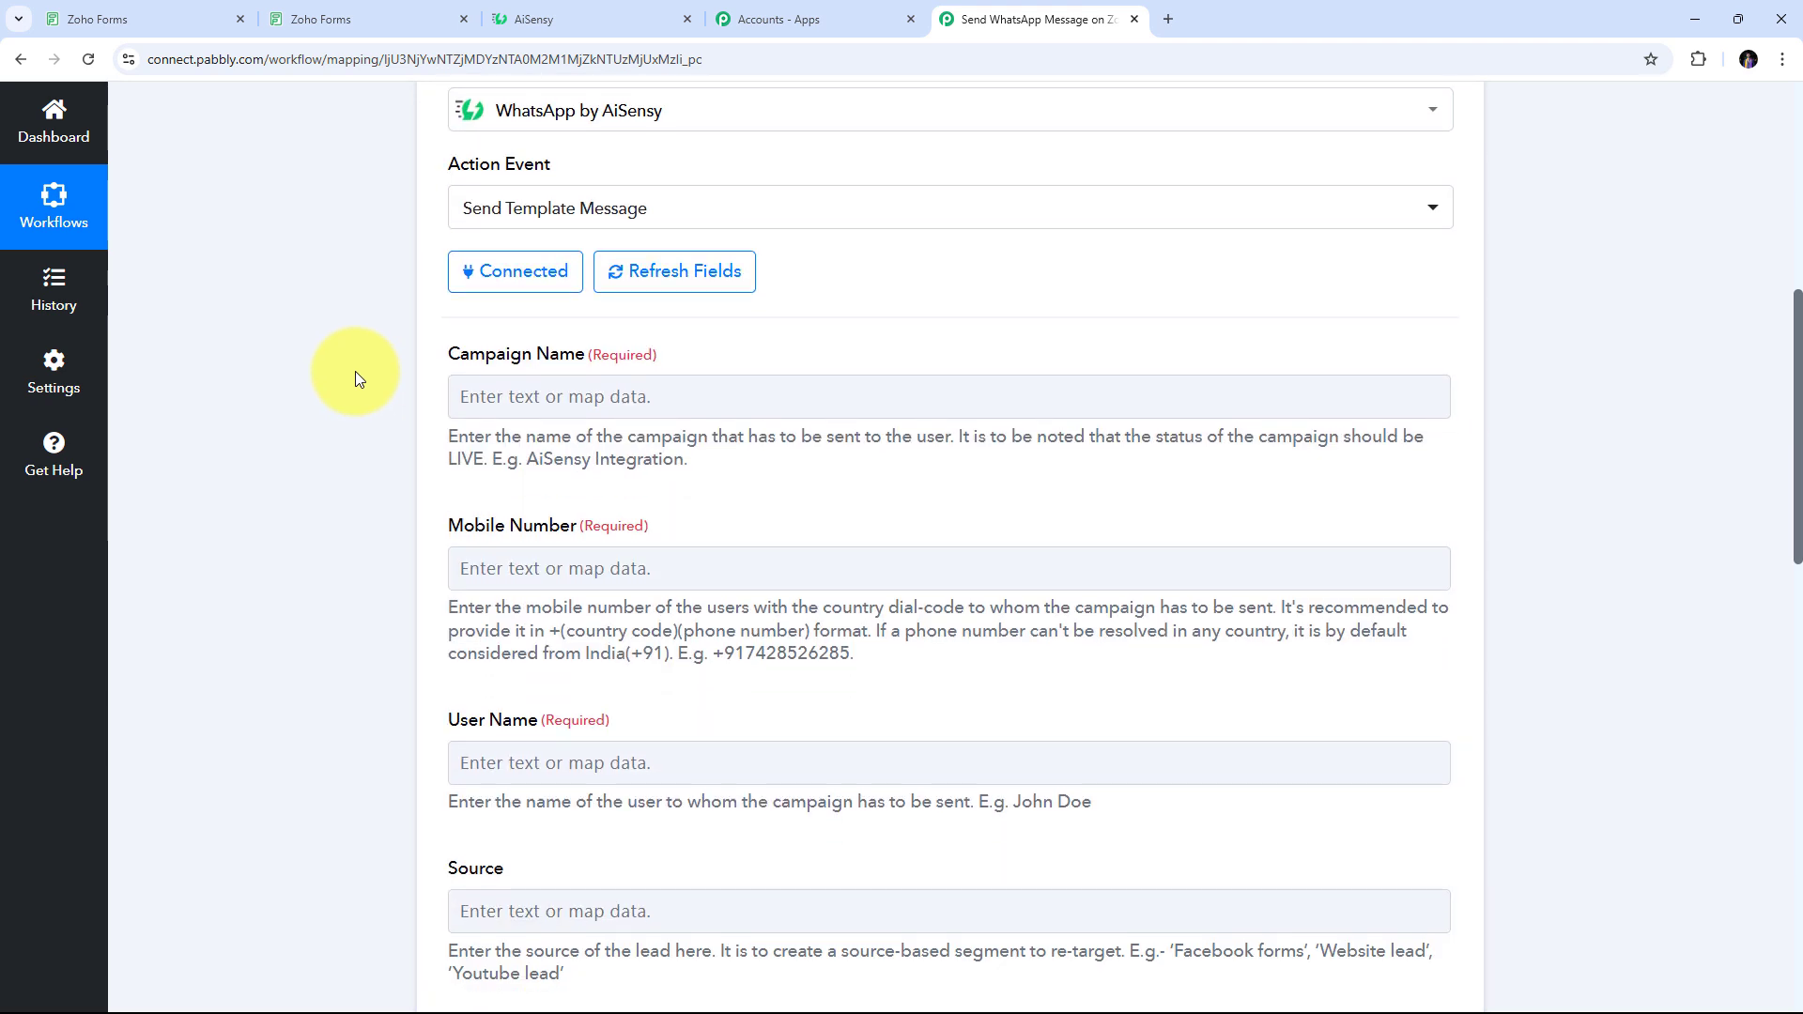
pyautogui.click(512, 401)
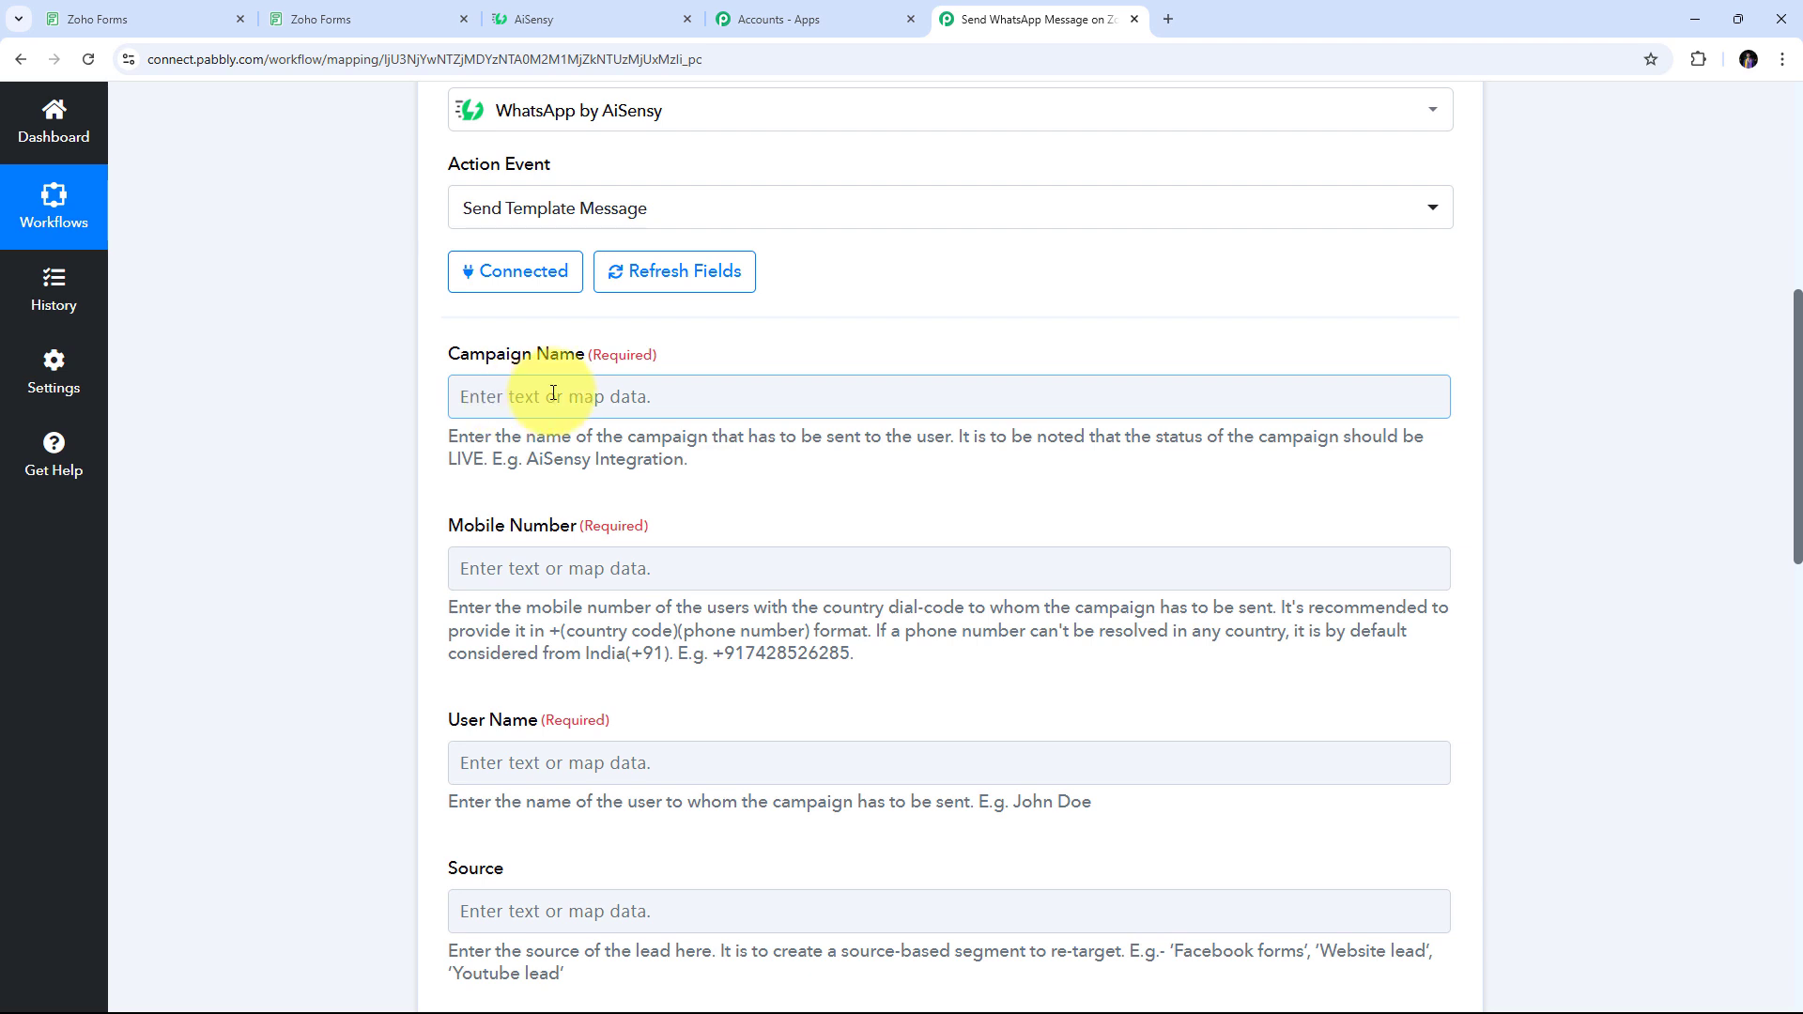
pyautogui.click(571, 27)
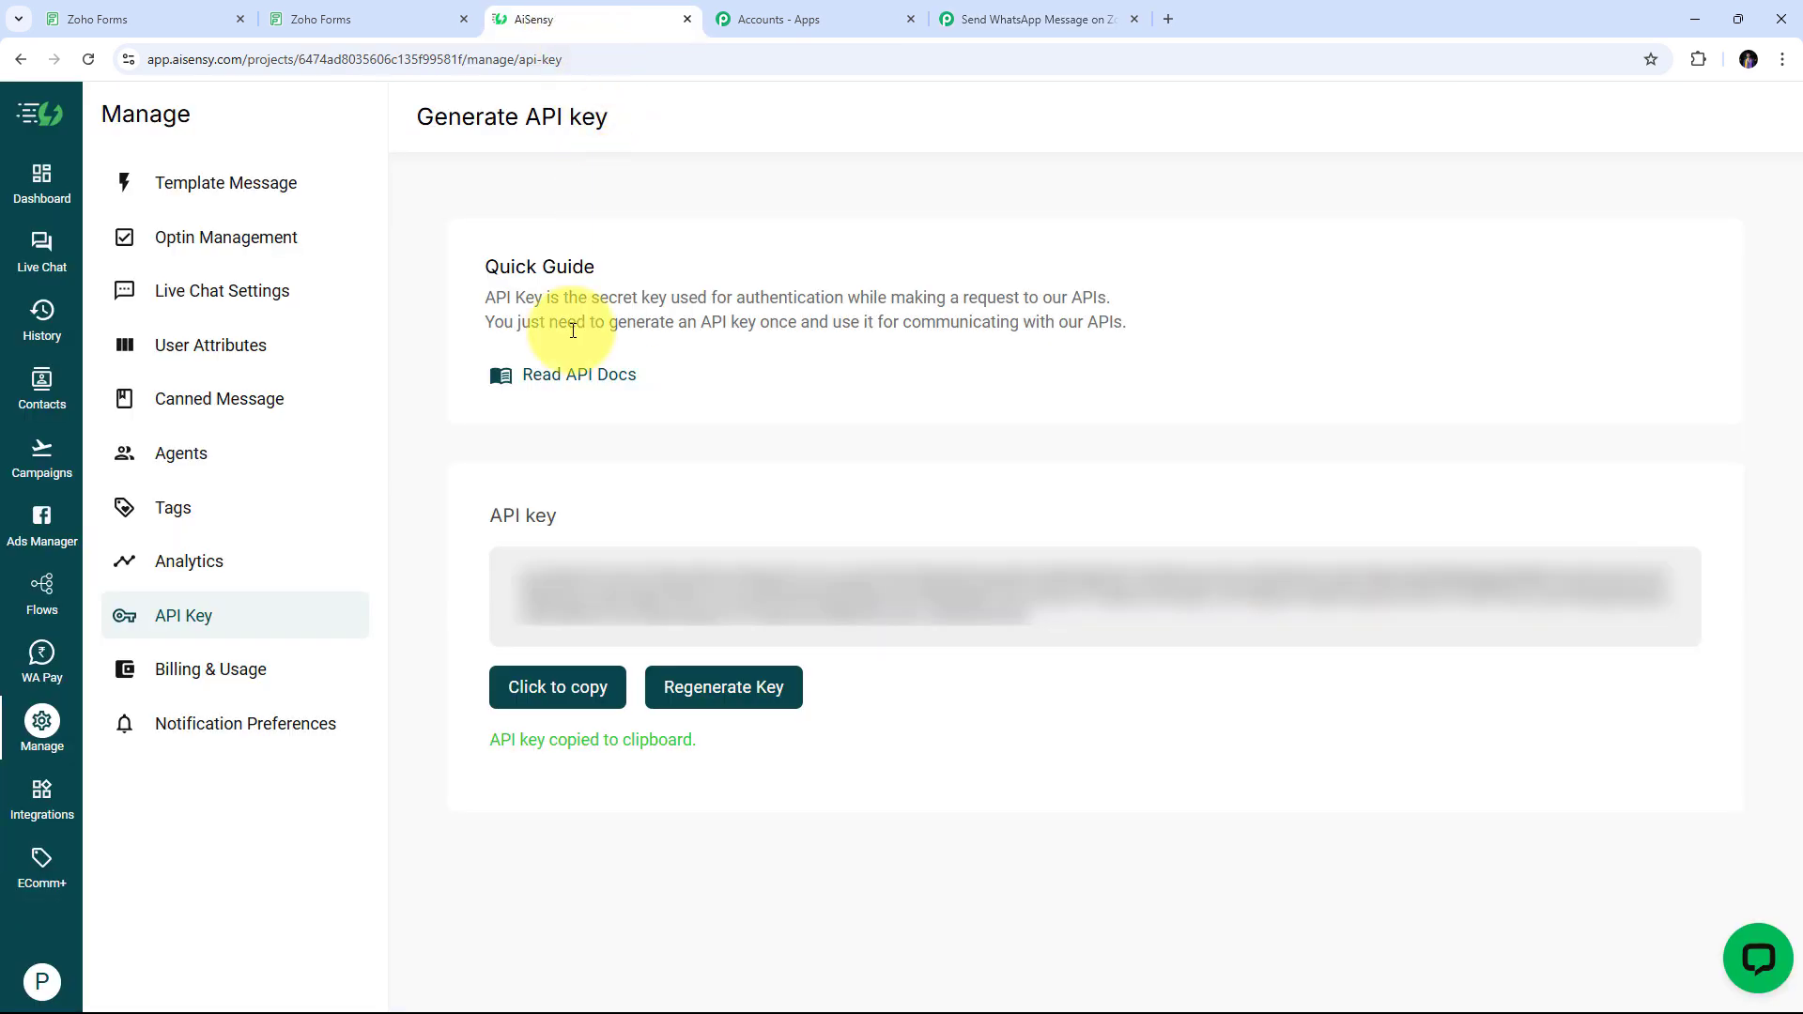
# Preview the property_inquiry template in AiSensy and check its lead-name greeting placeholder
pyautogui.click(239, 194)
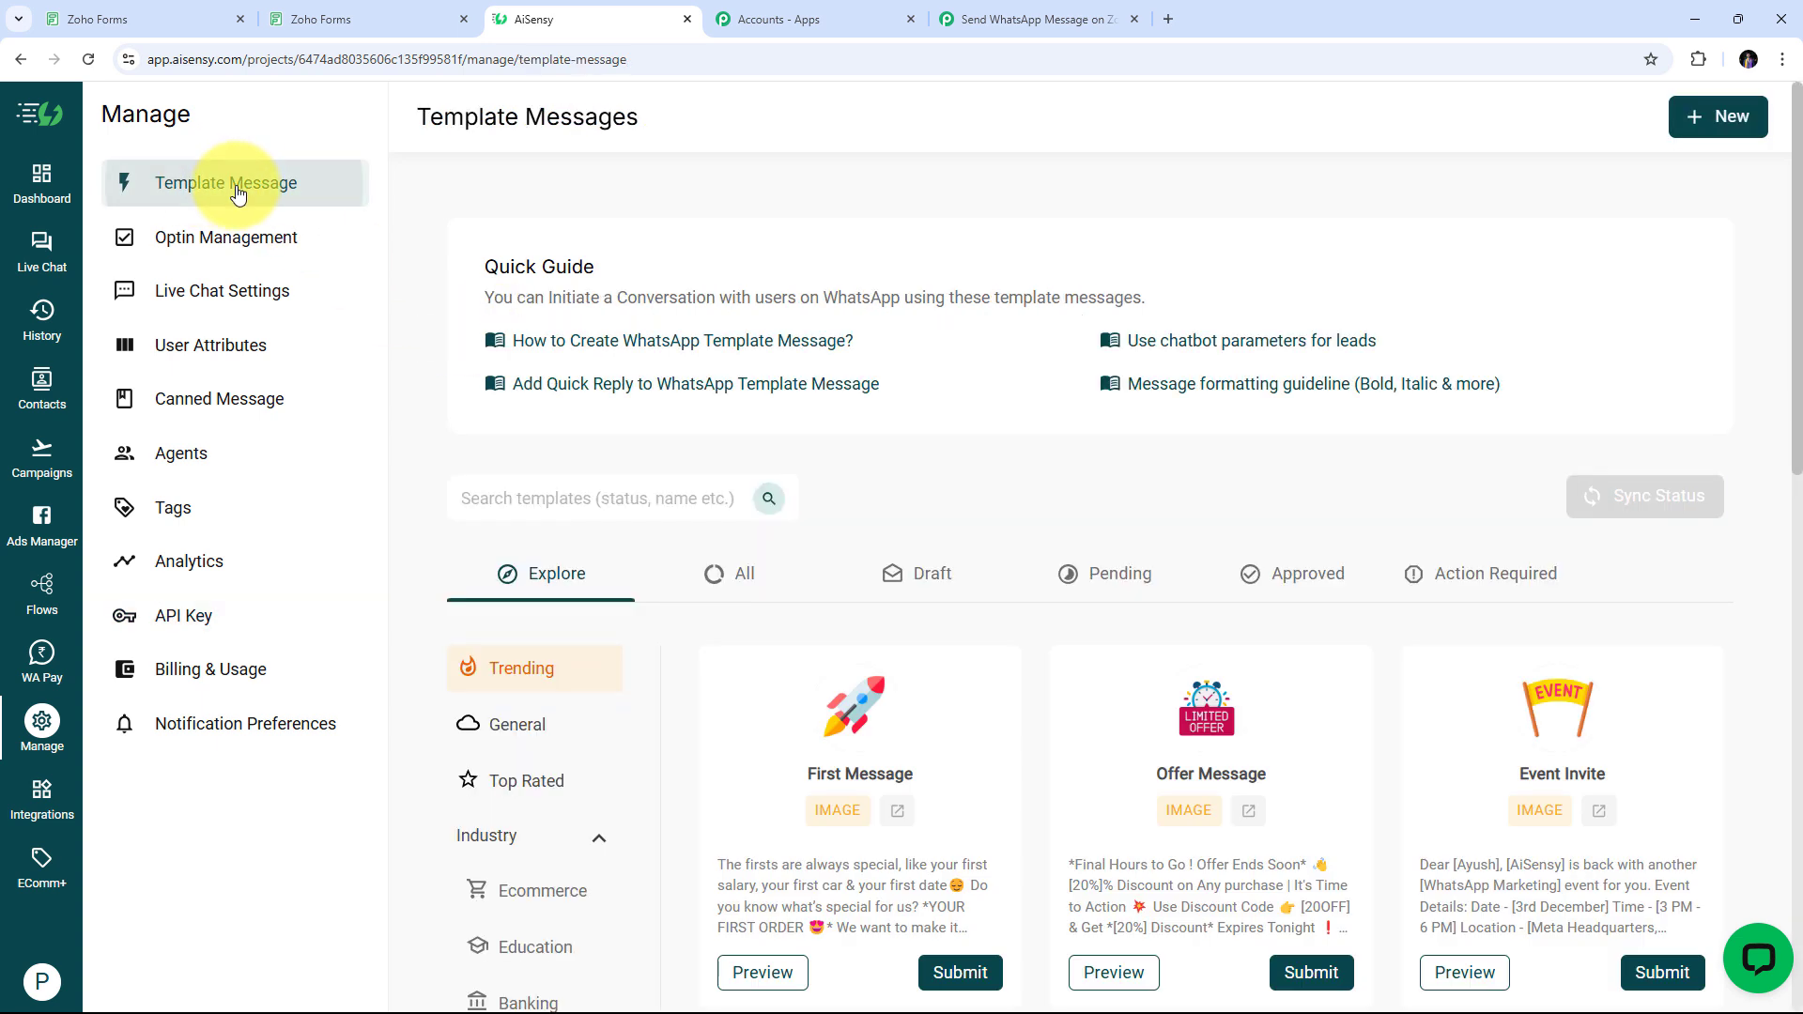
pyautogui.click(723, 584)
pyautogui.scroll(-6, 1041, 438)
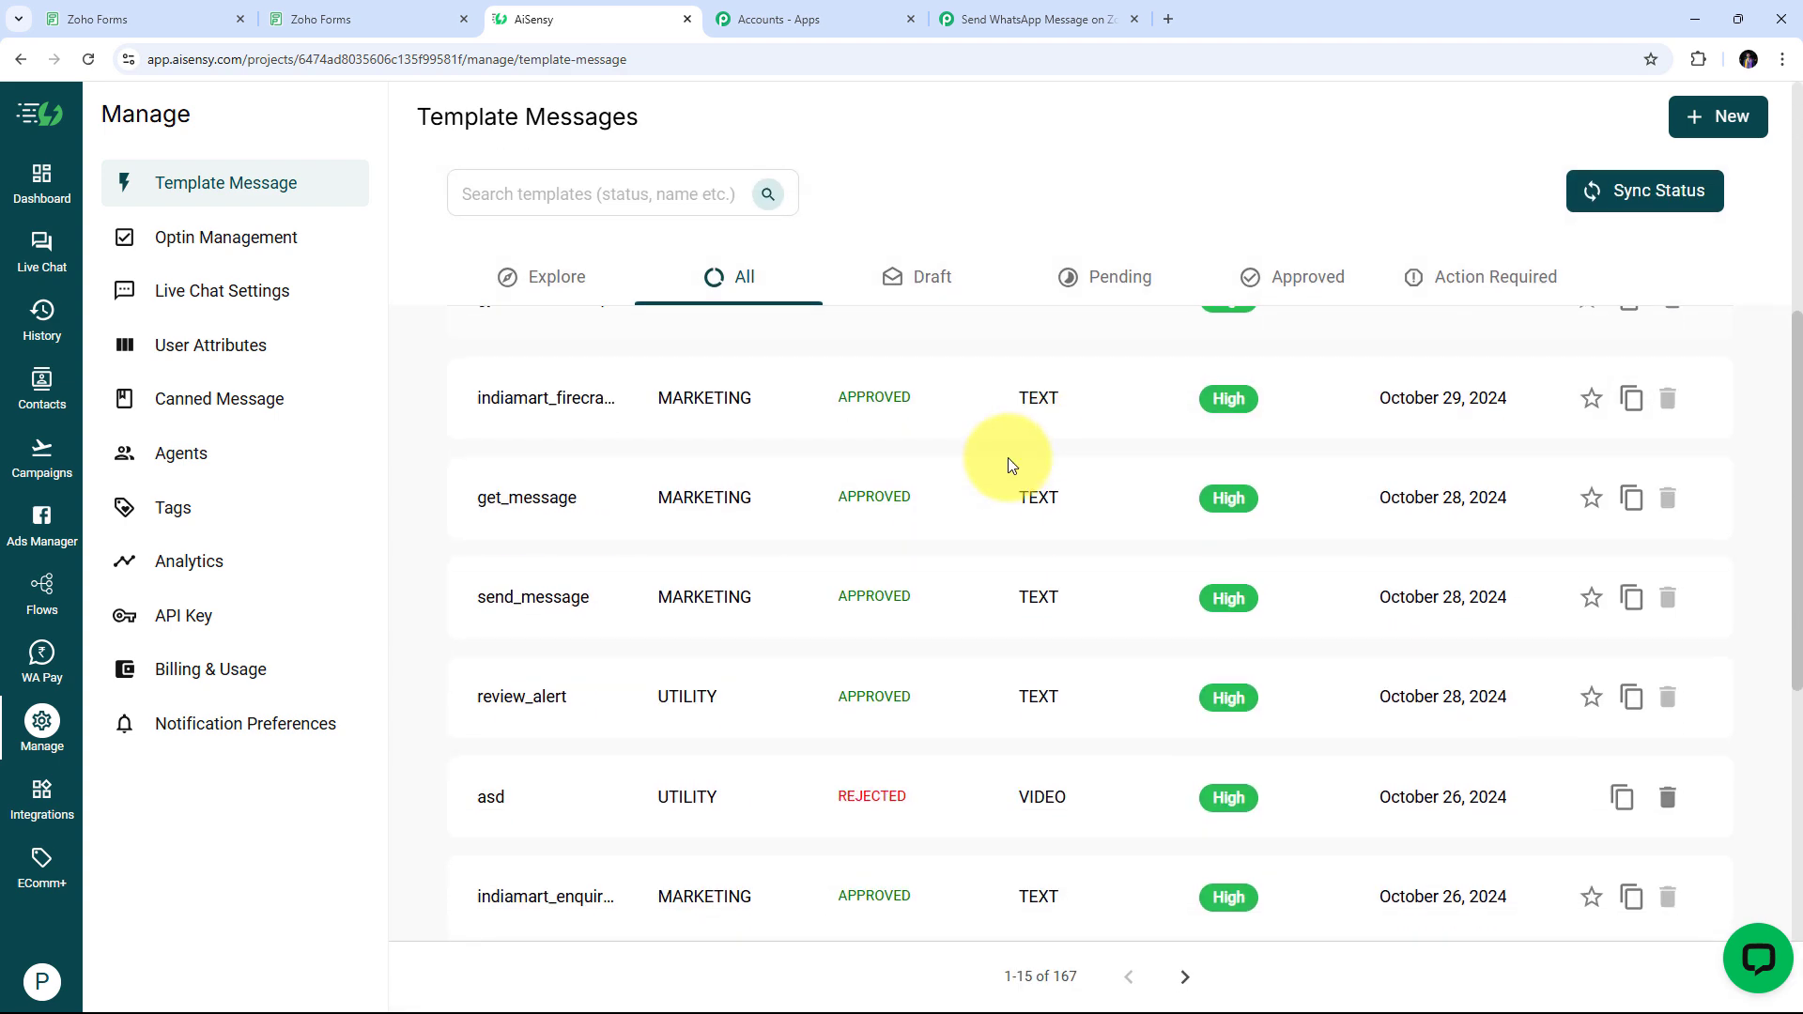
pyautogui.scroll(6, 1007, 465)
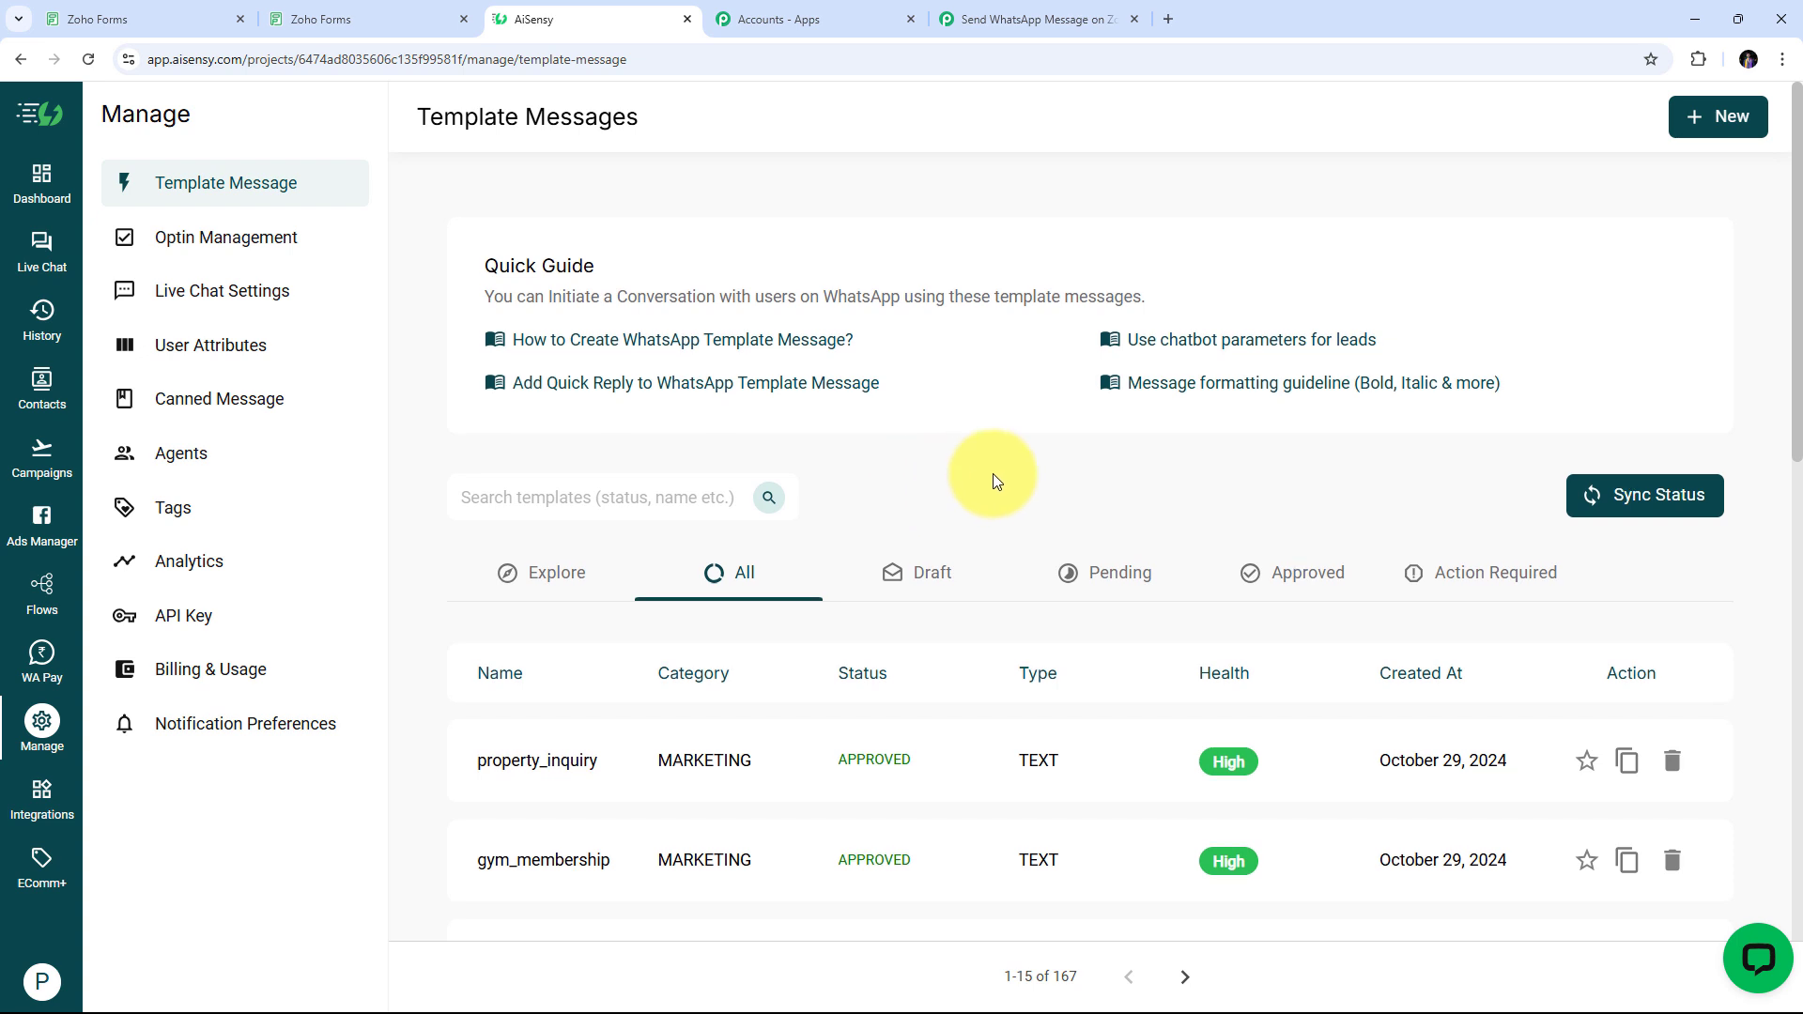
pyautogui.scroll(-3, 994, 474)
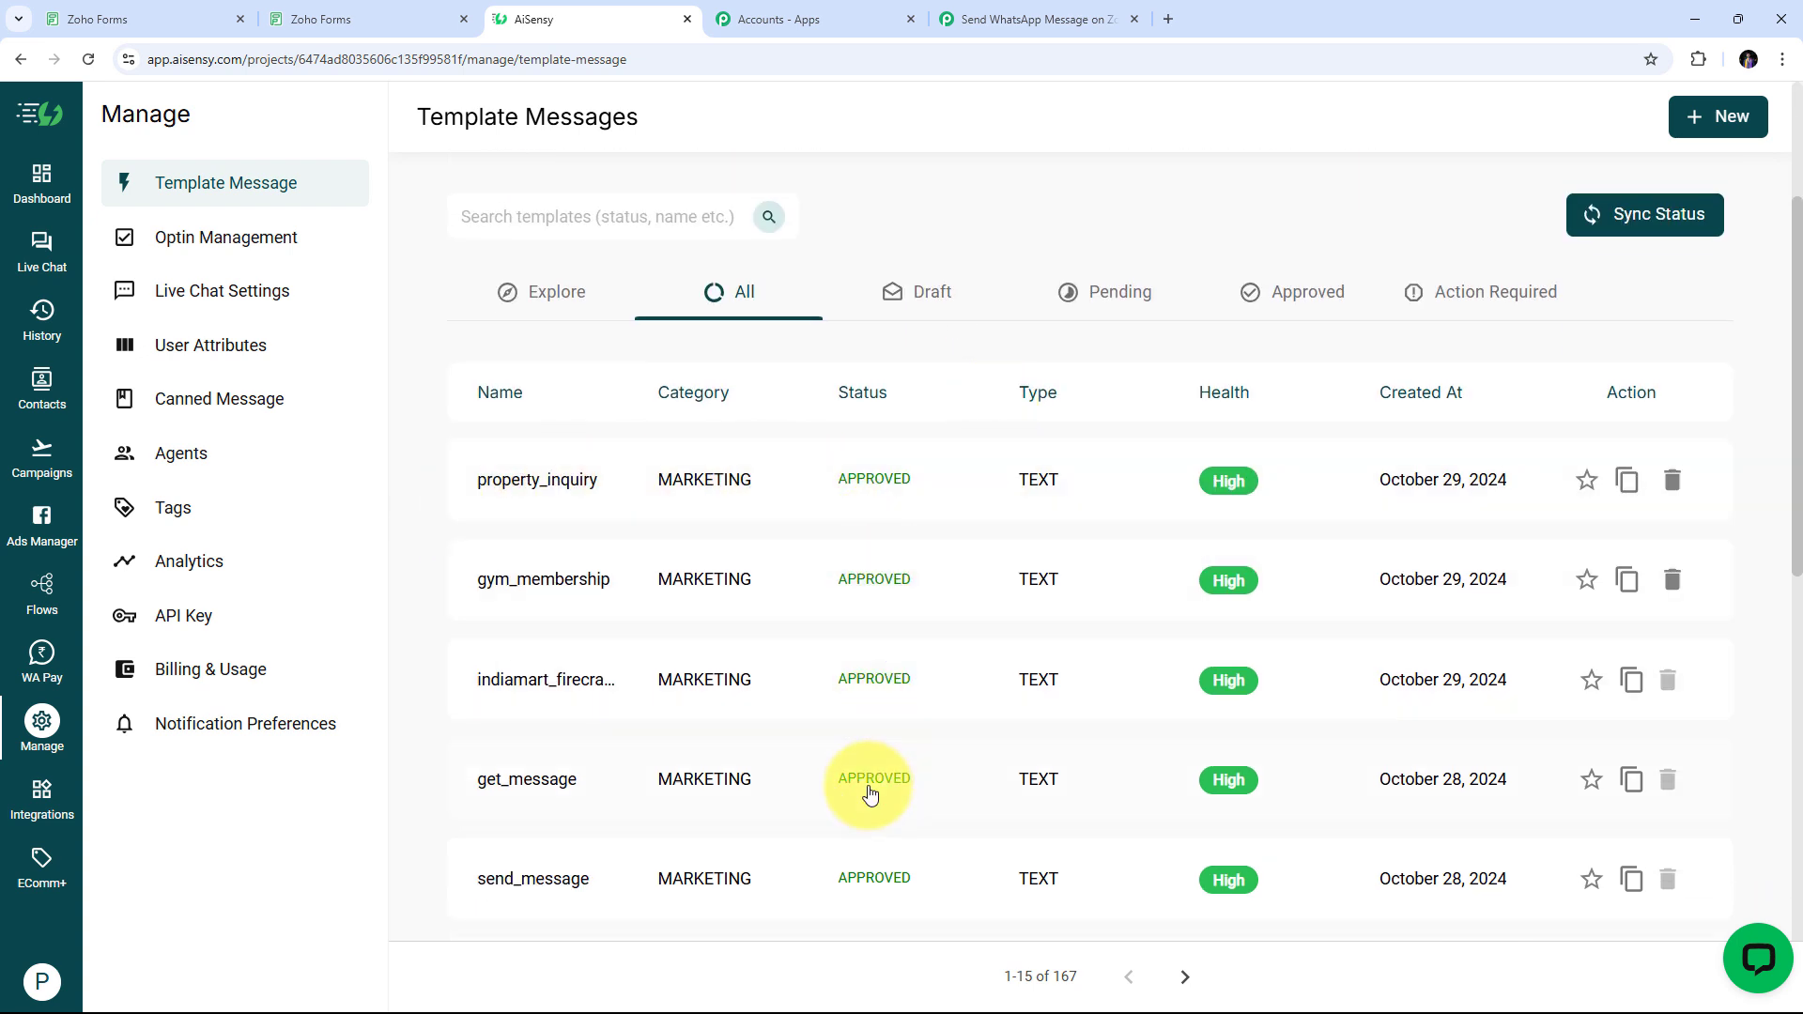
pyautogui.scroll(1, 714, 563)
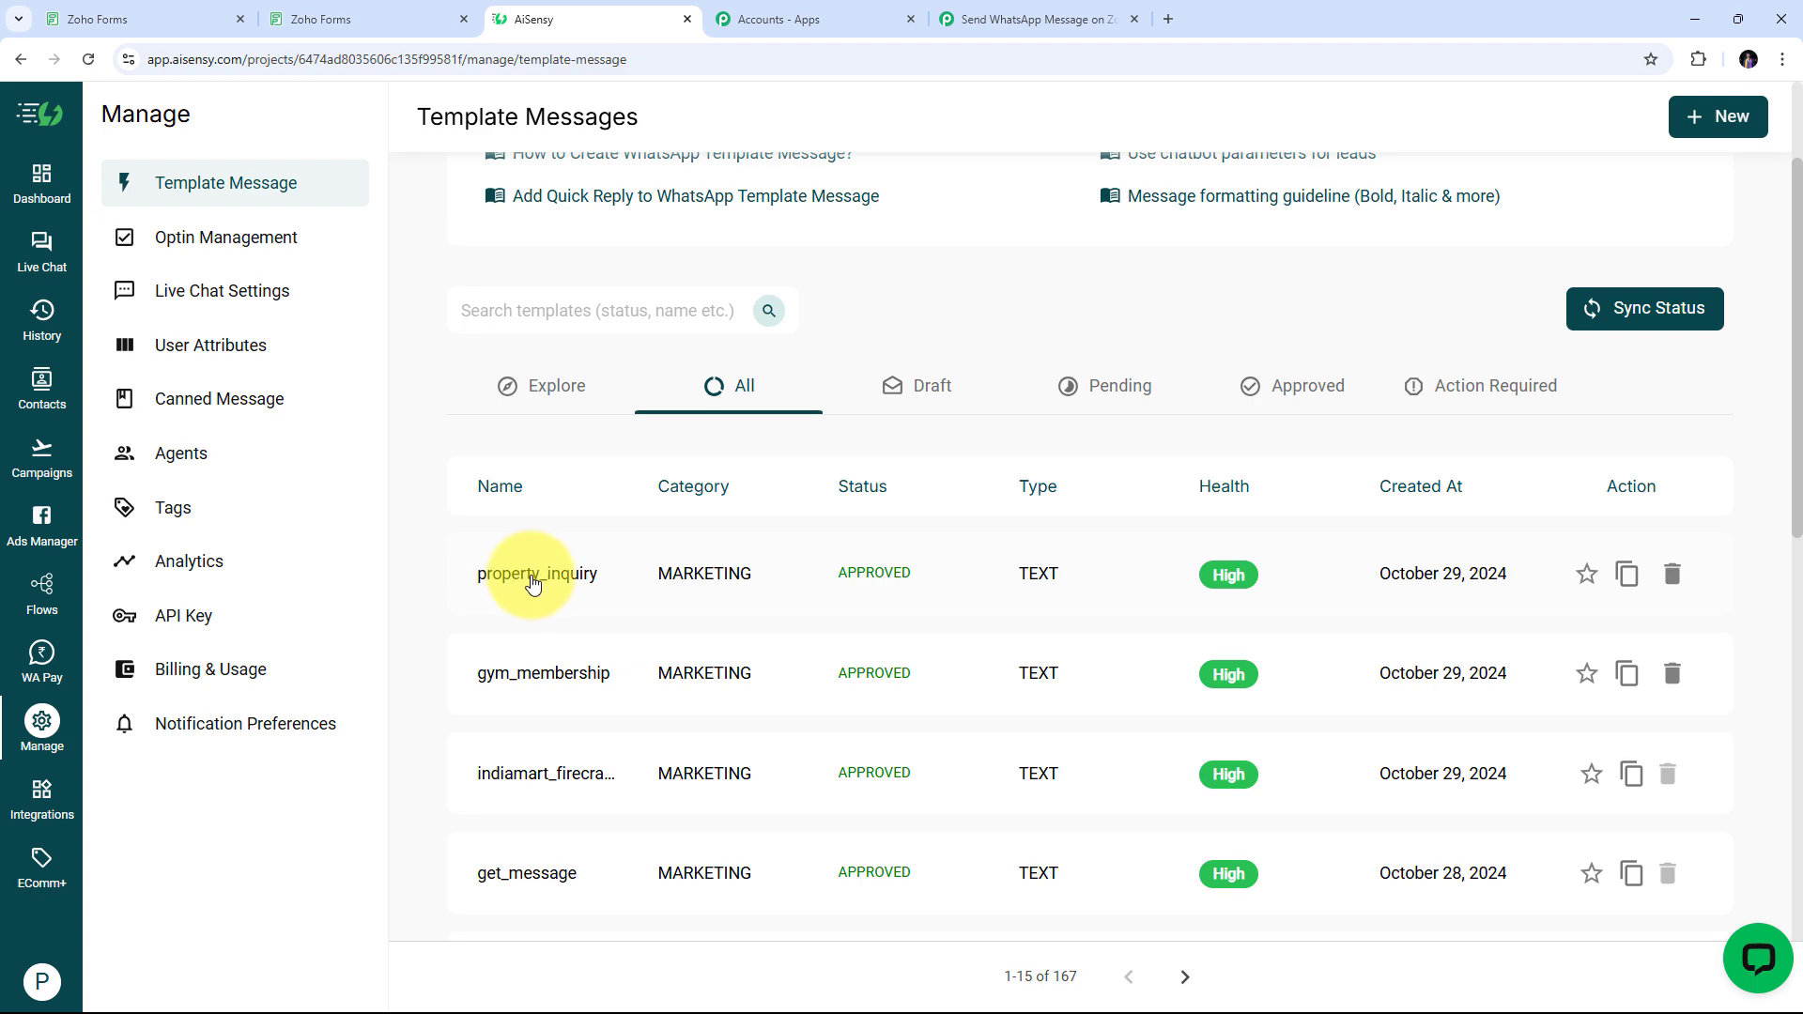
pyautogui.click(532, 583)
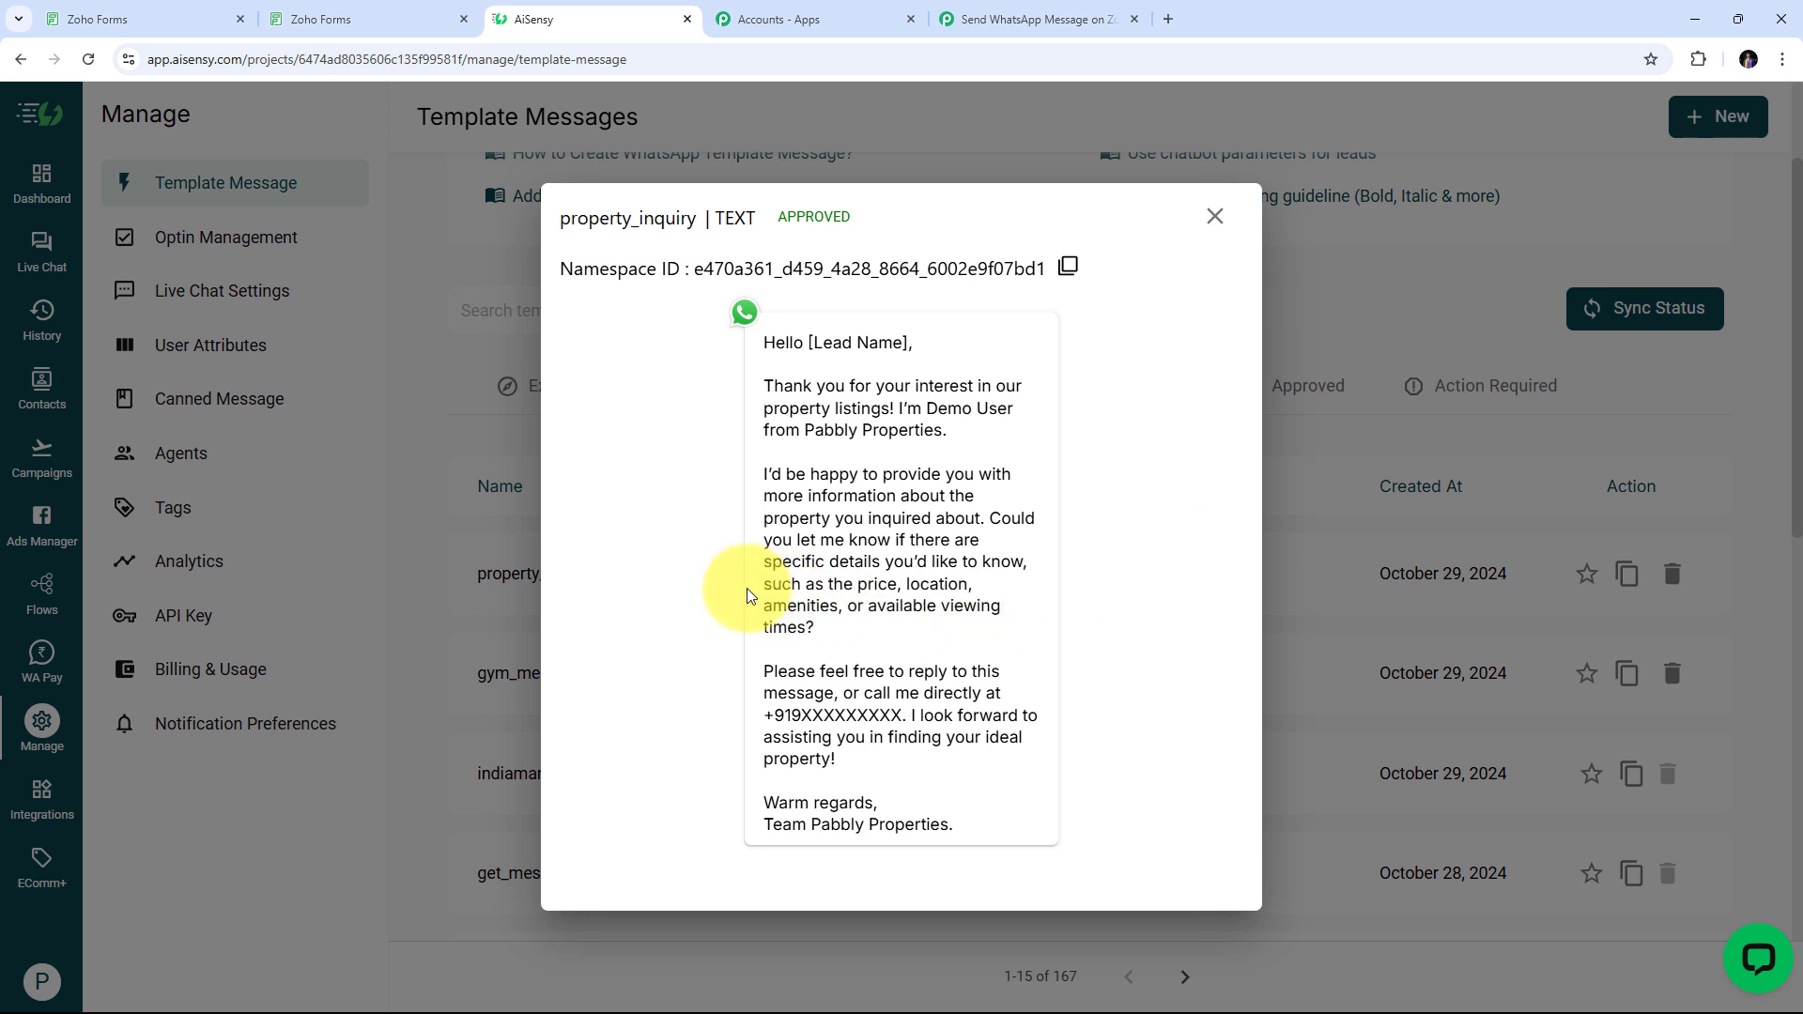
pyautogui.moveTo(809, 342); pyautogui.dragTo(913, 342)
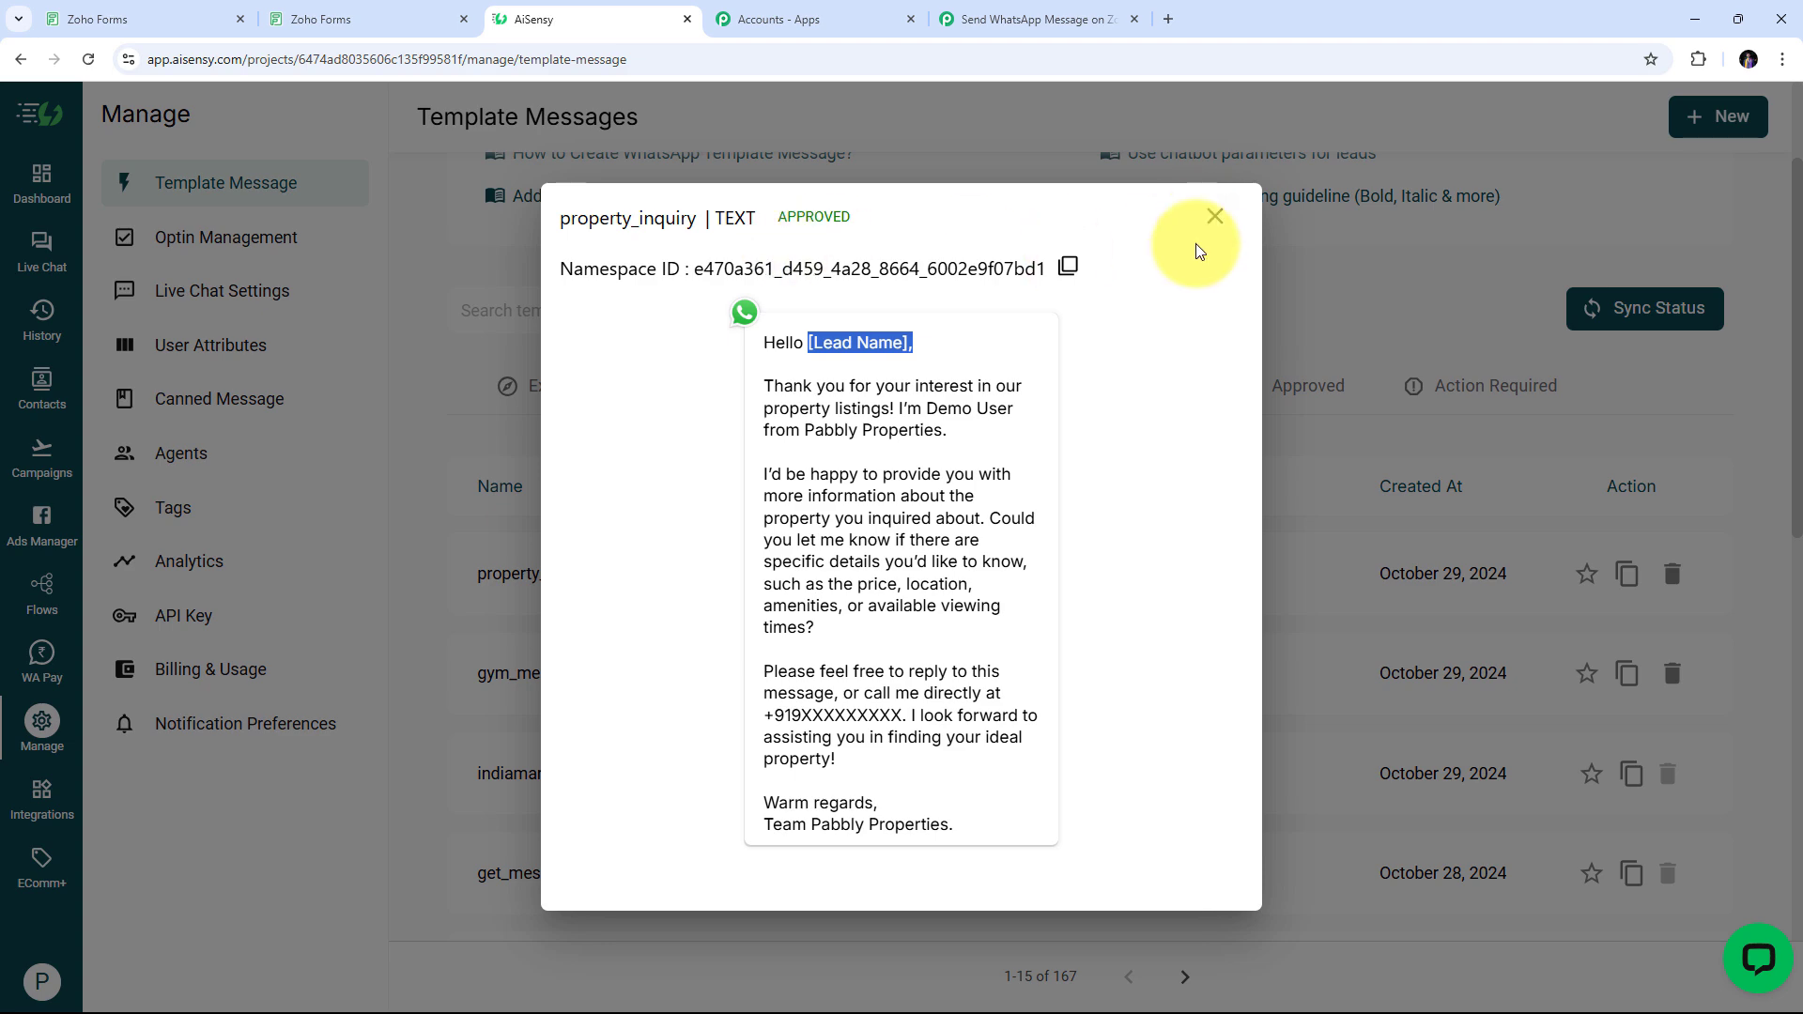
pyautogui.click(1205, 221)
# Launch a new AiSensy API campaign named 'real estate lead messages'
pyautogui.click(33, 460)
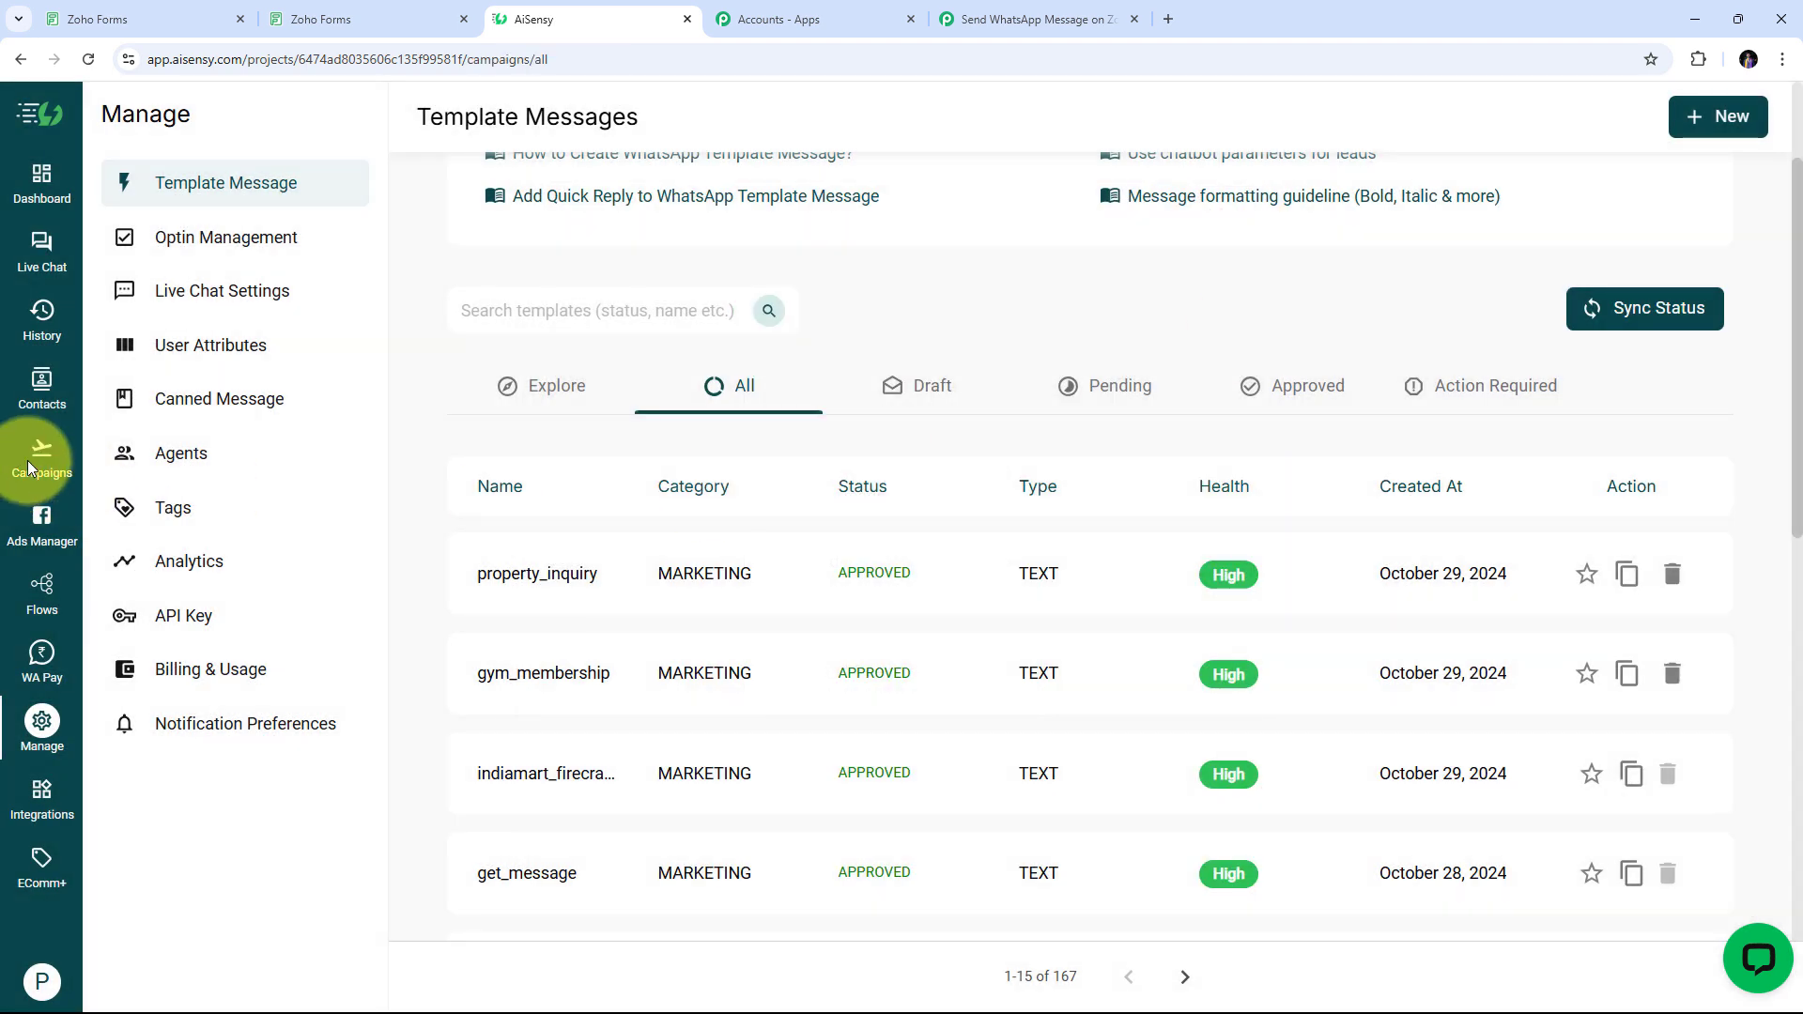
pyautogui.scroll(-1, 741, 509)
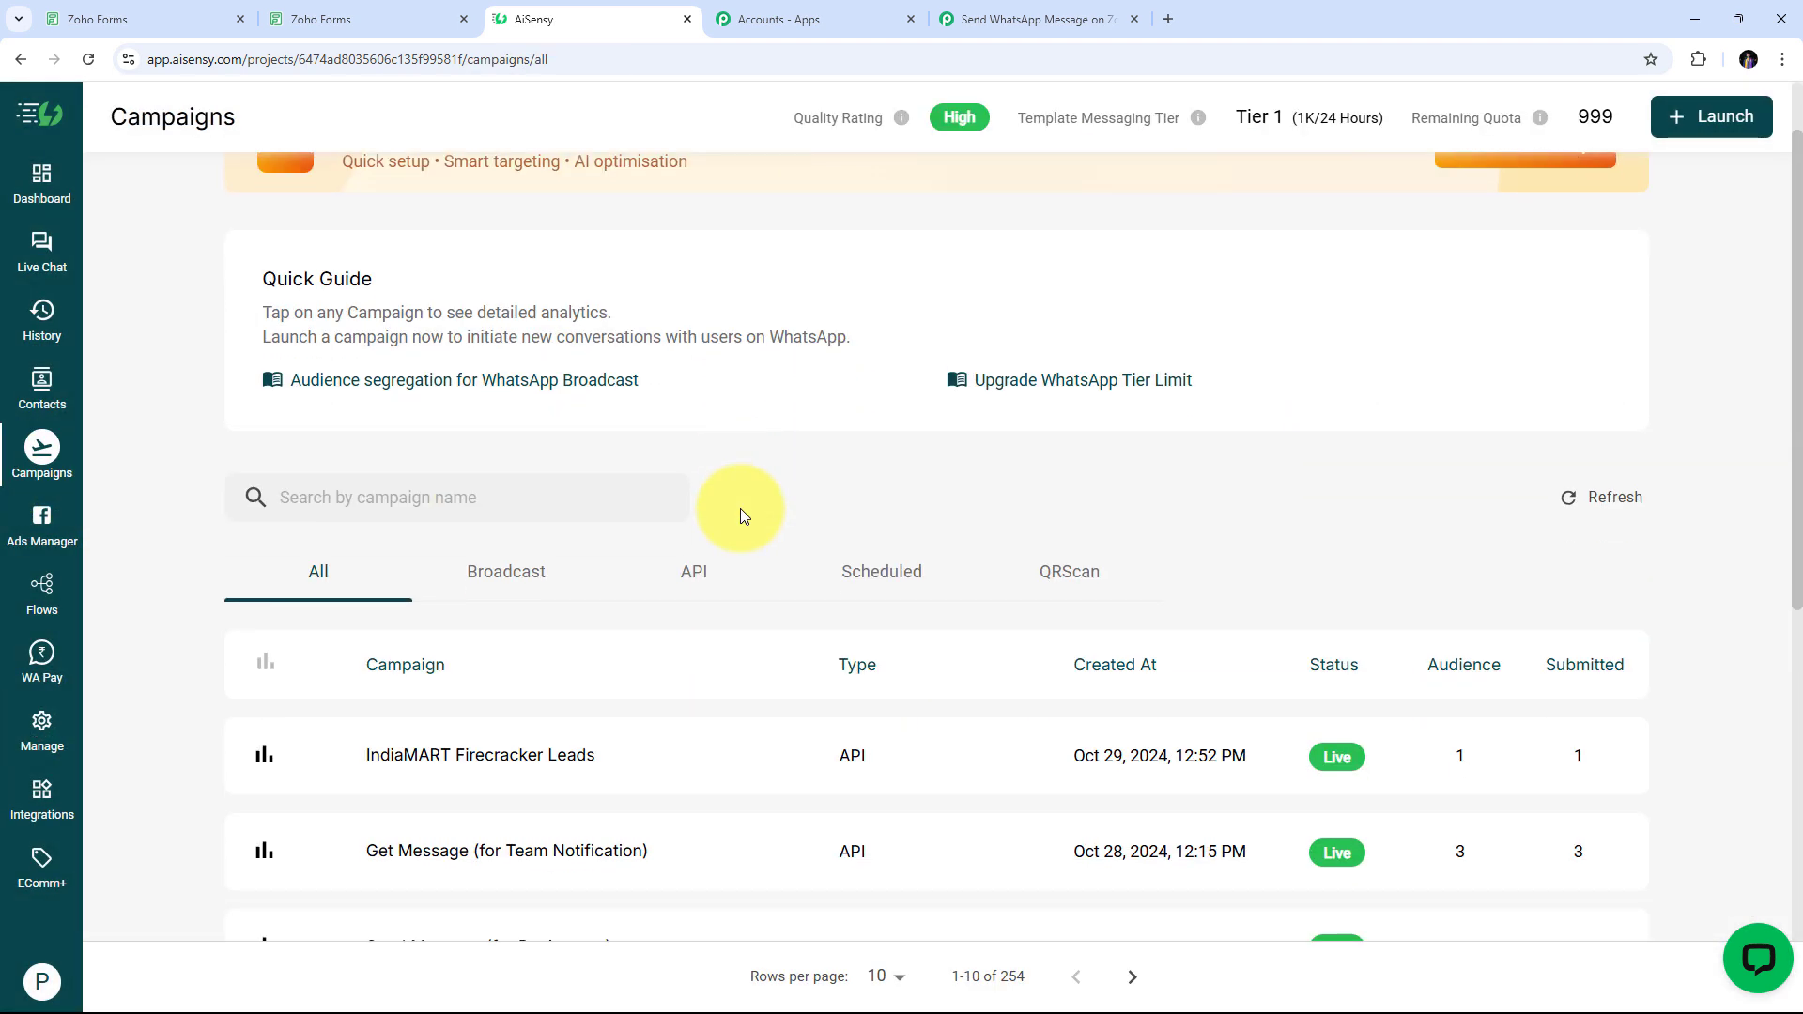
pyautogui.scroll(1, 740, 508)
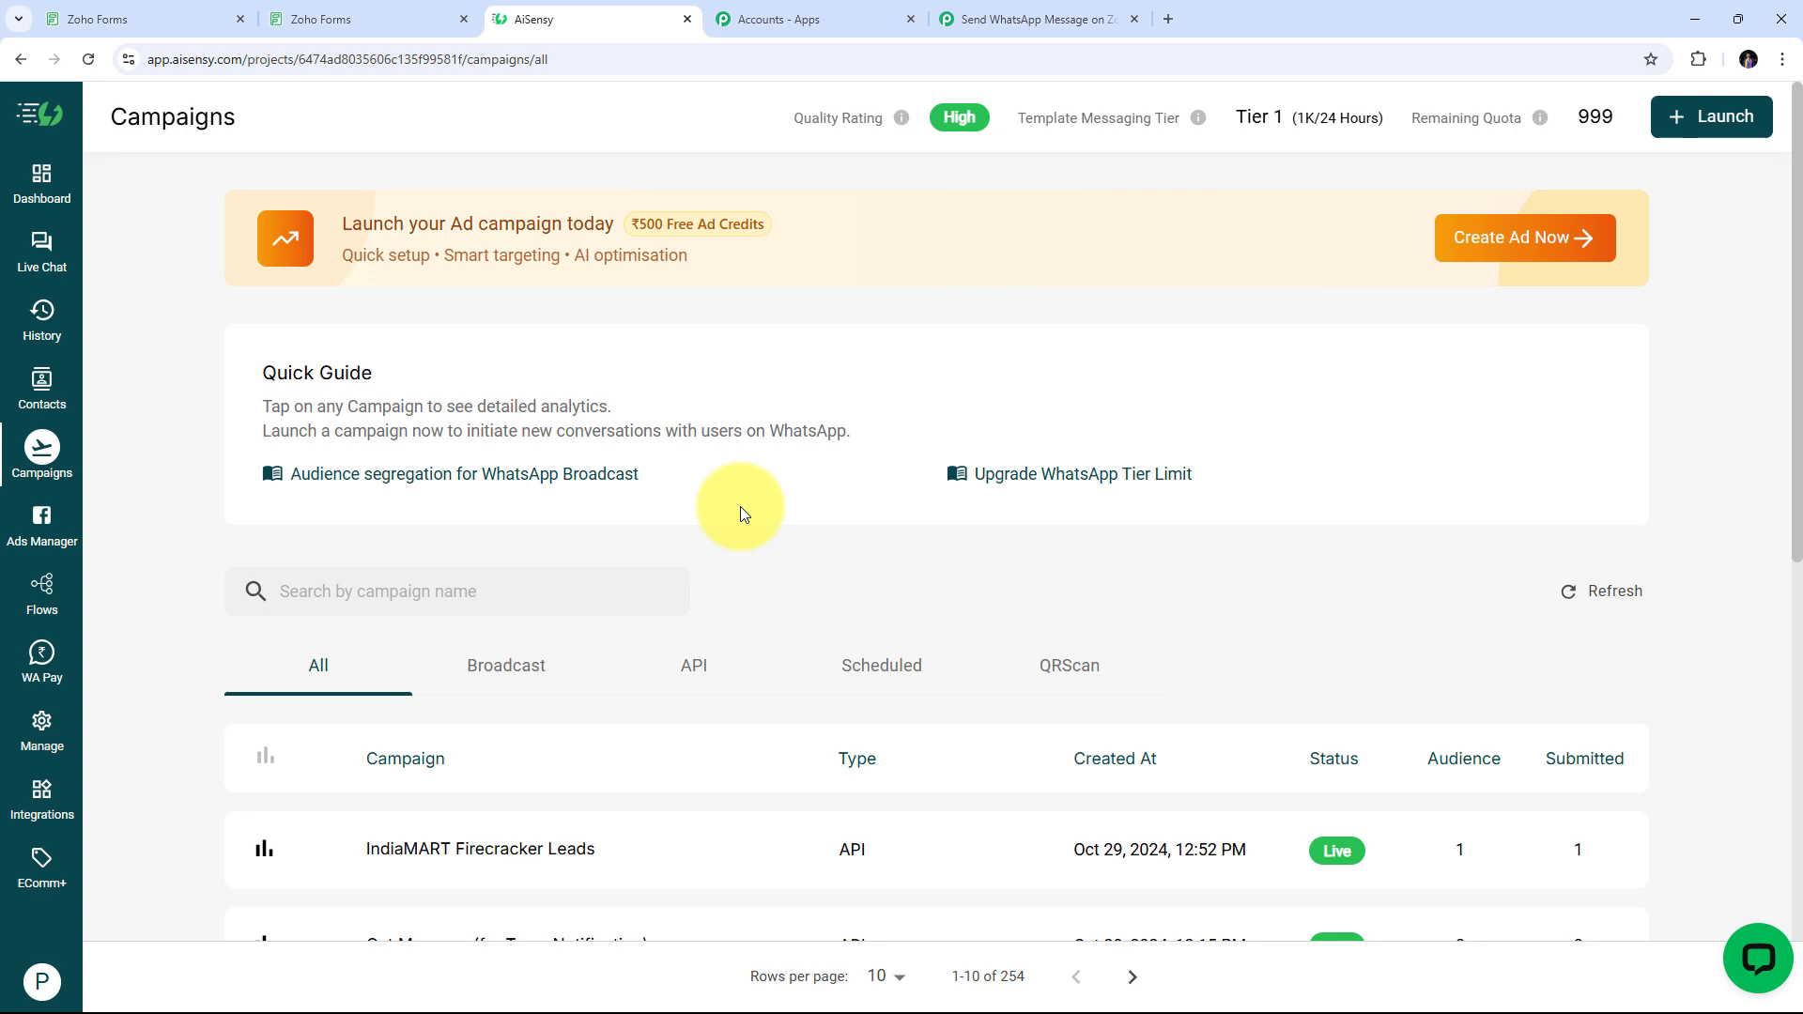
pyautogui.click(1739, 114)
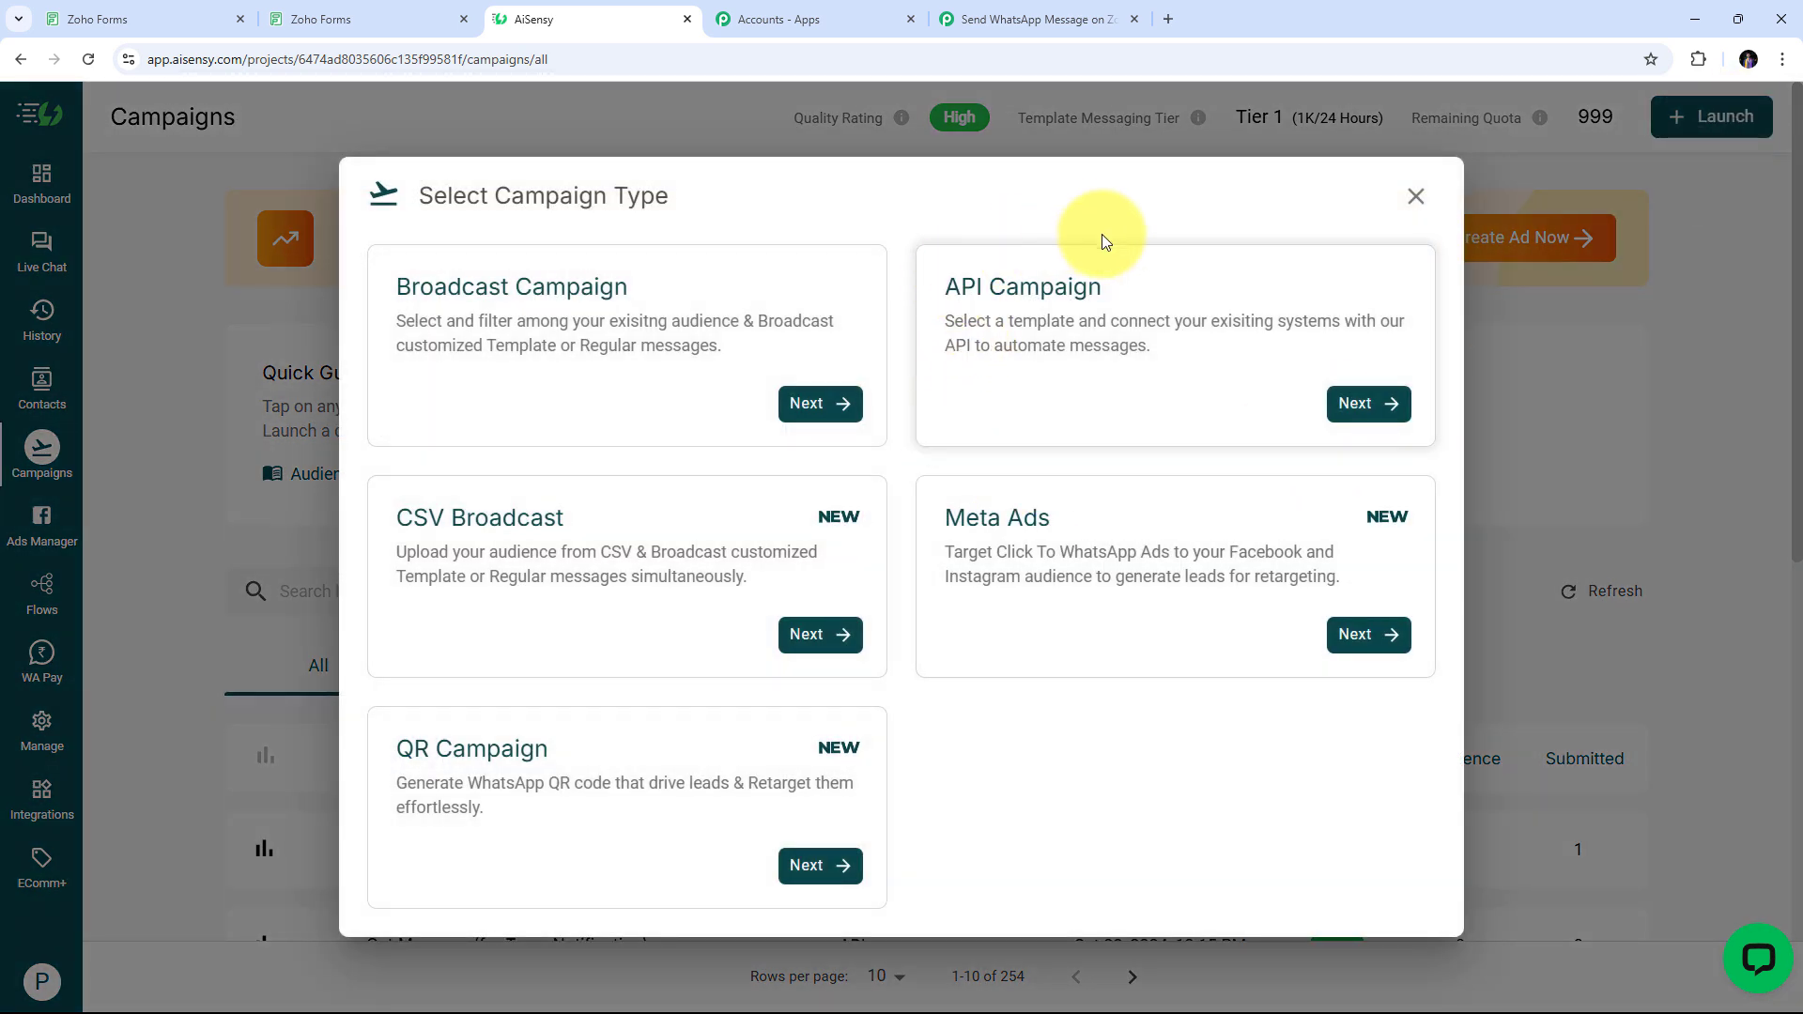
pyautogui.click(1370, 403)
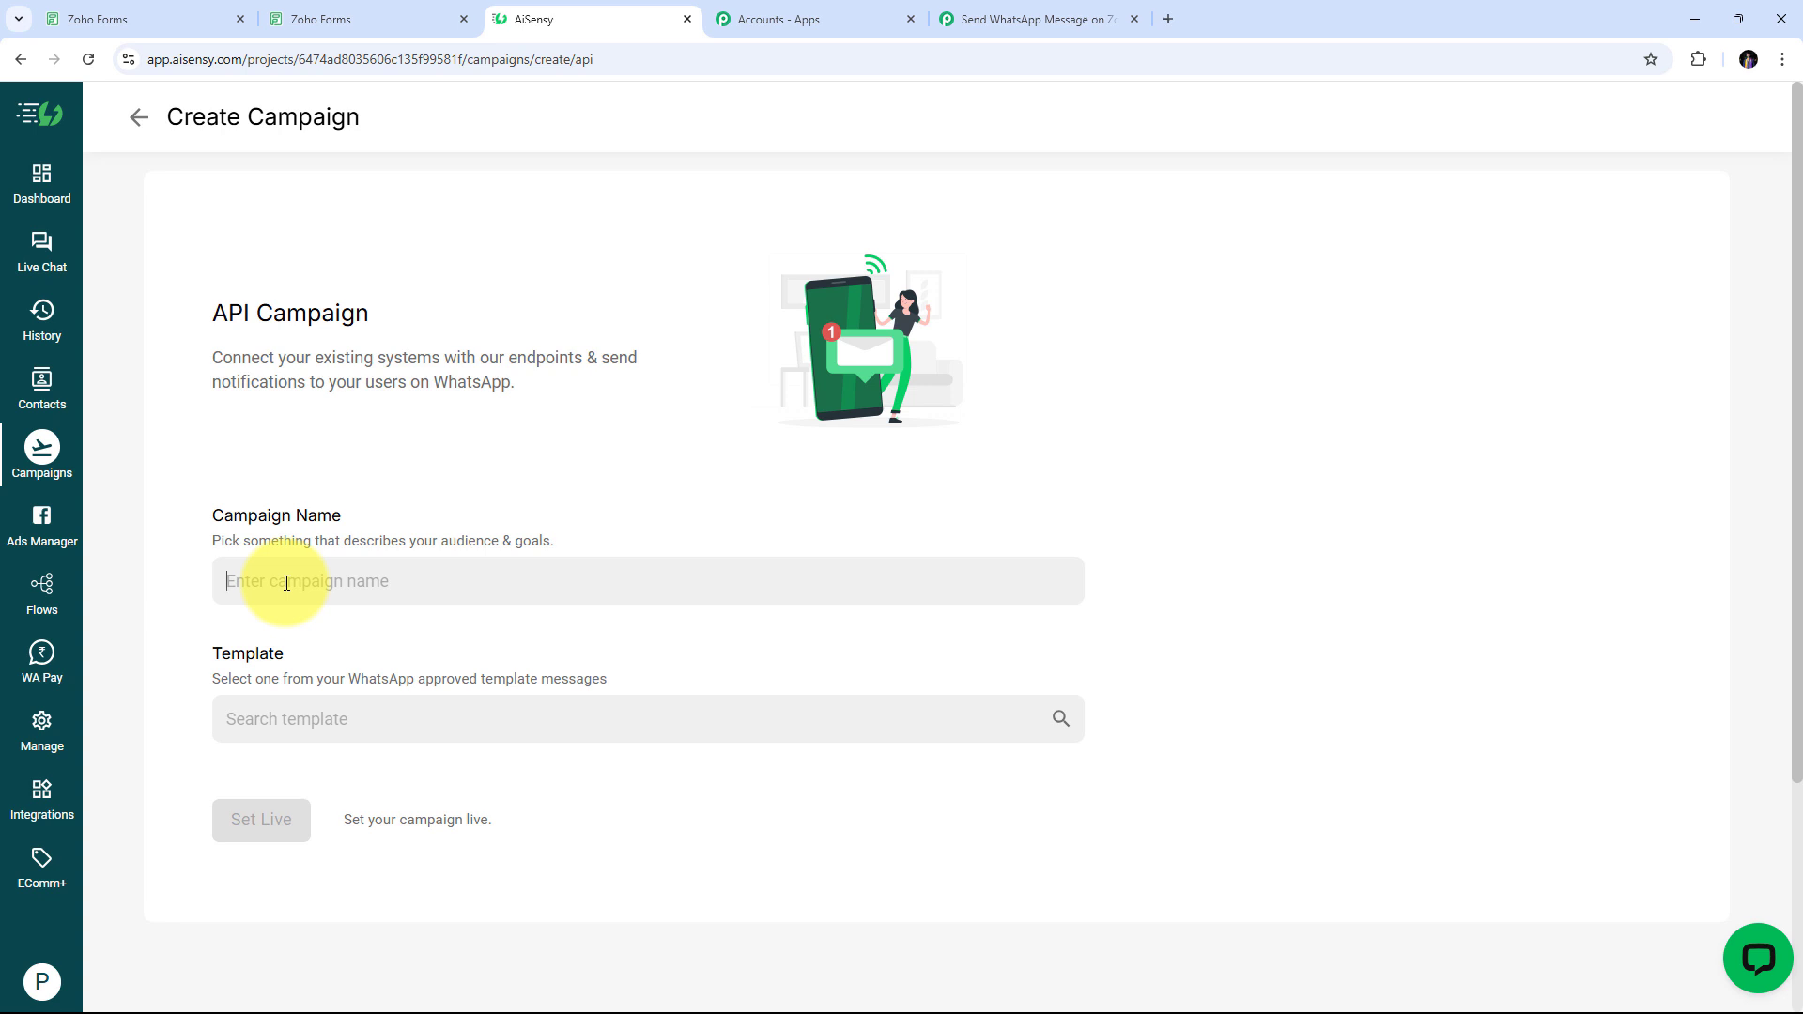
pyautogui.click(286, 583)
pyautogui.hotkey('ctrl', 'v')
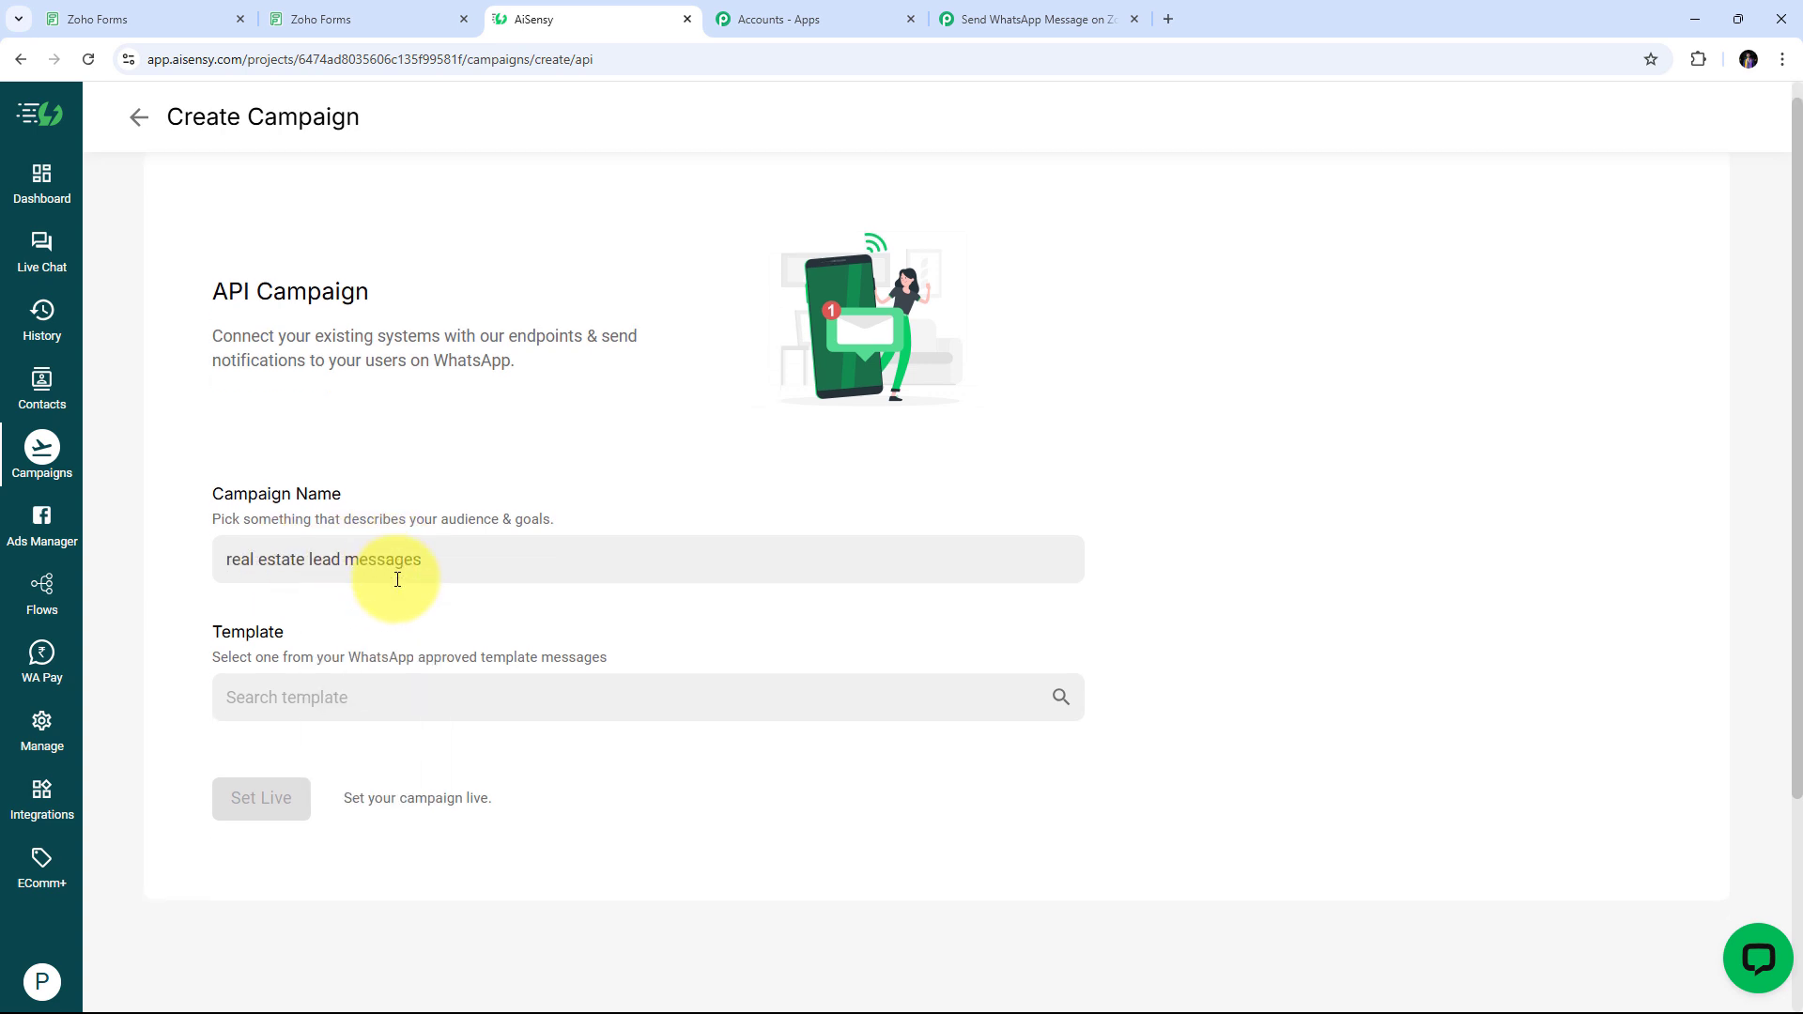
# Assign the property_inquiry template to the campaign, set it live, and view its overview
pyautogui.scroll(-1, 376, 578)
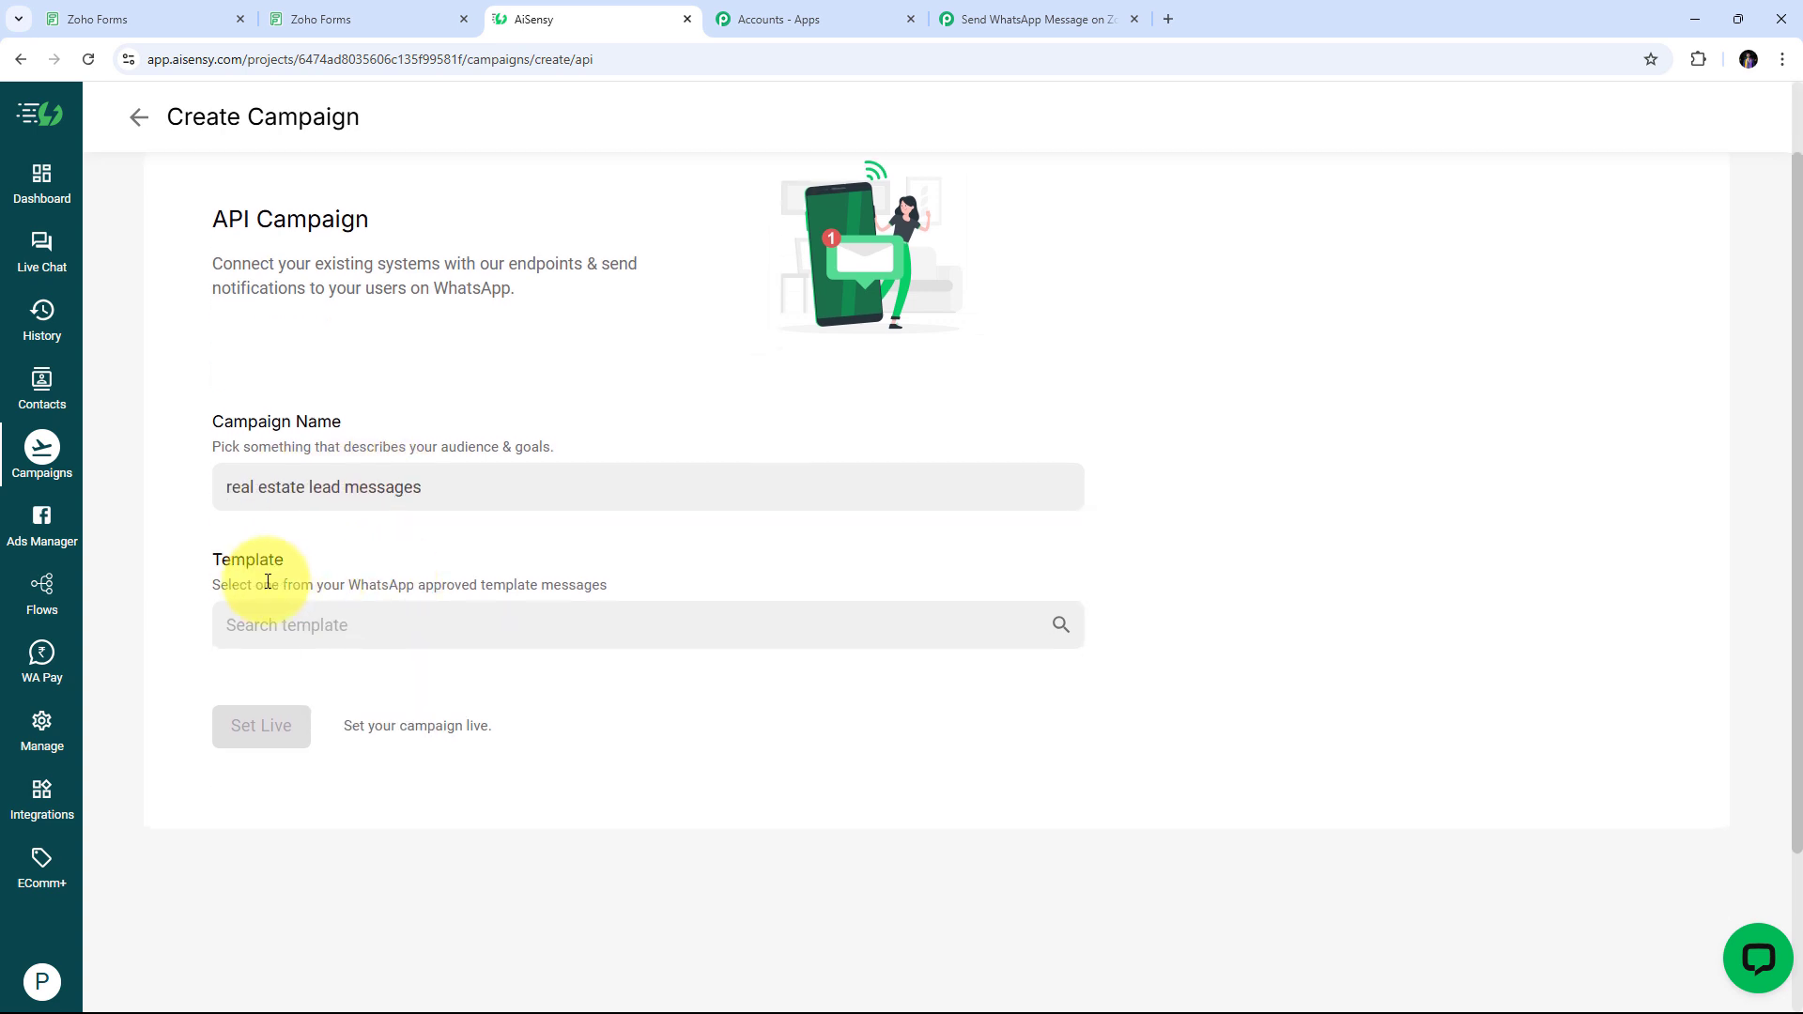
pyautogui.click(341, 625)
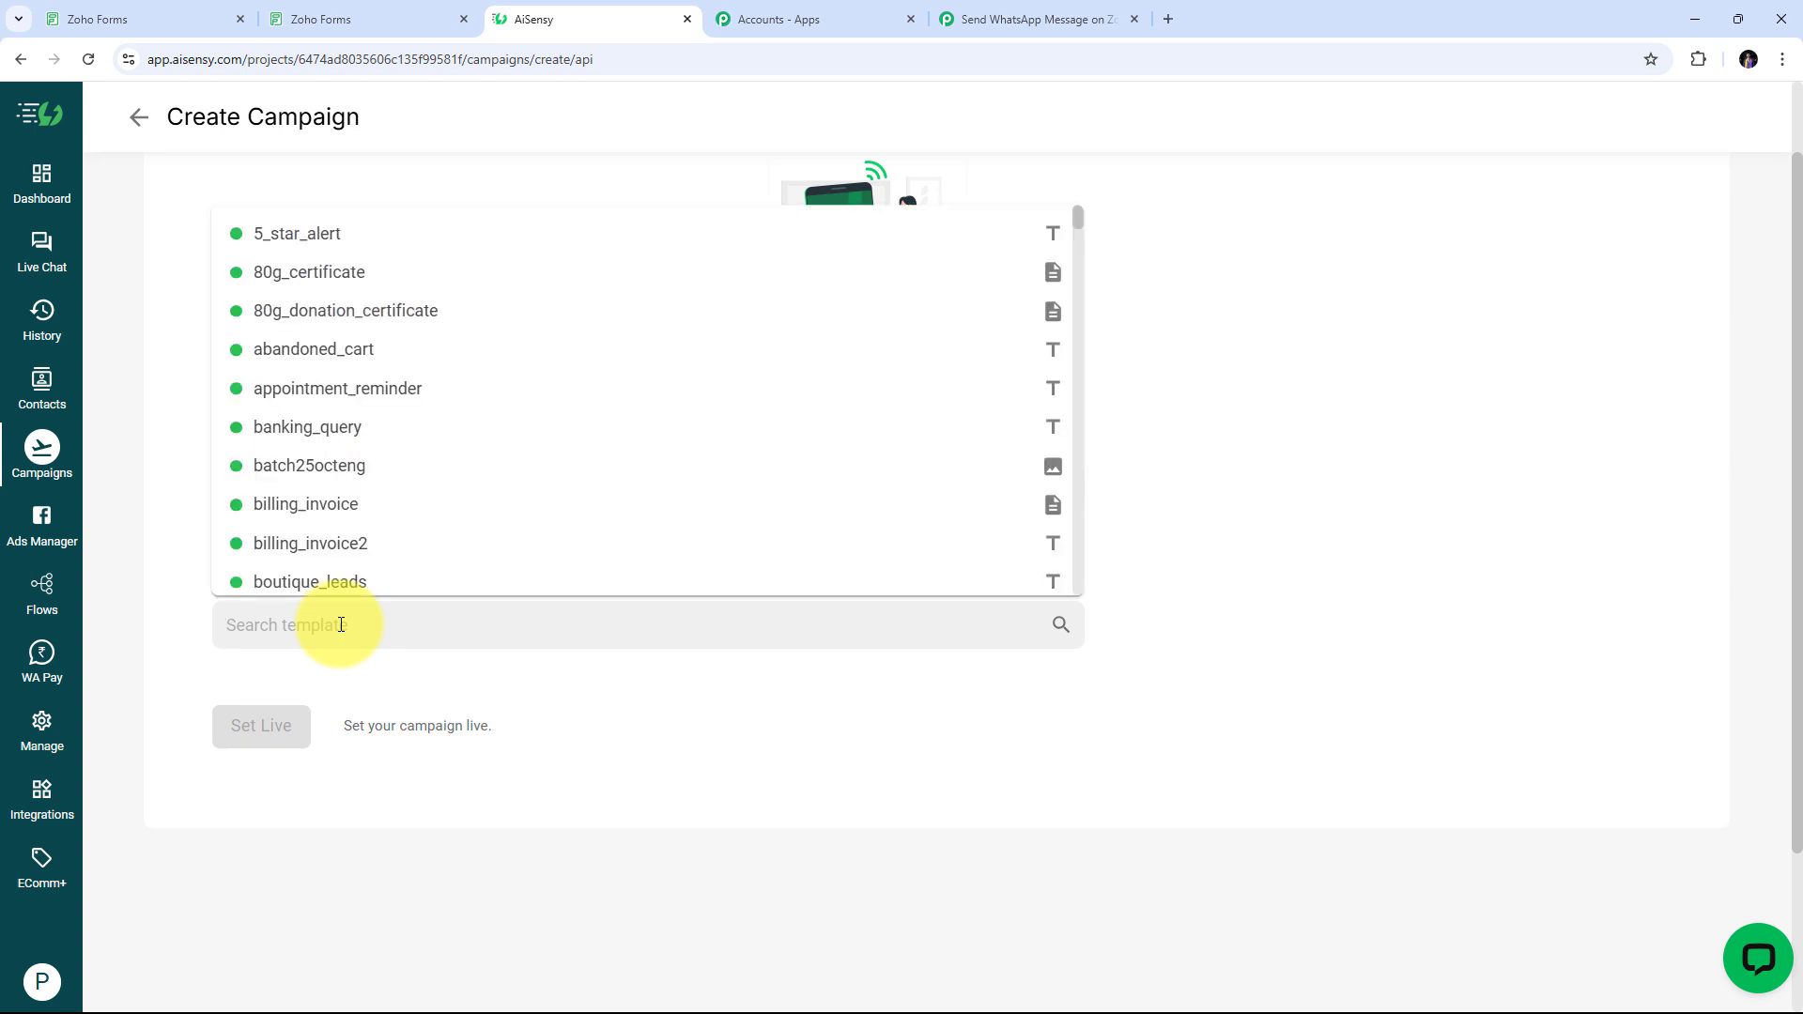
pyautogui.write('property')
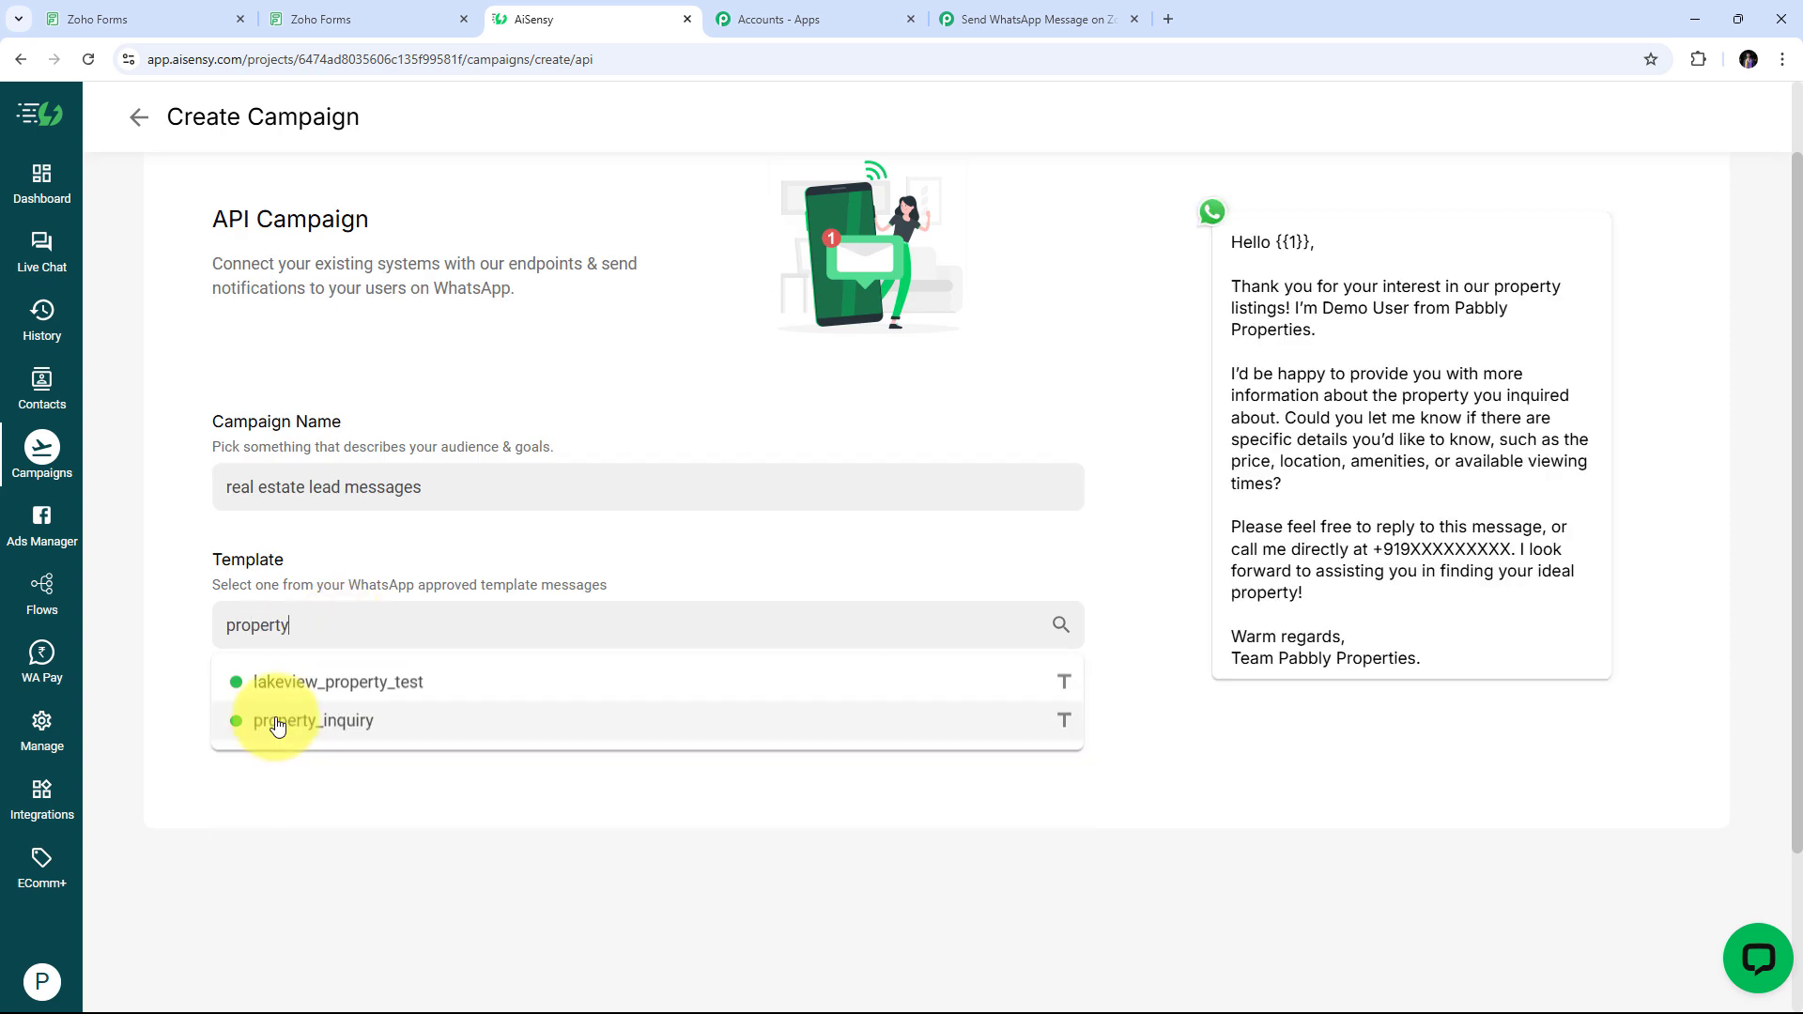
pyautogui.click(278, 721)
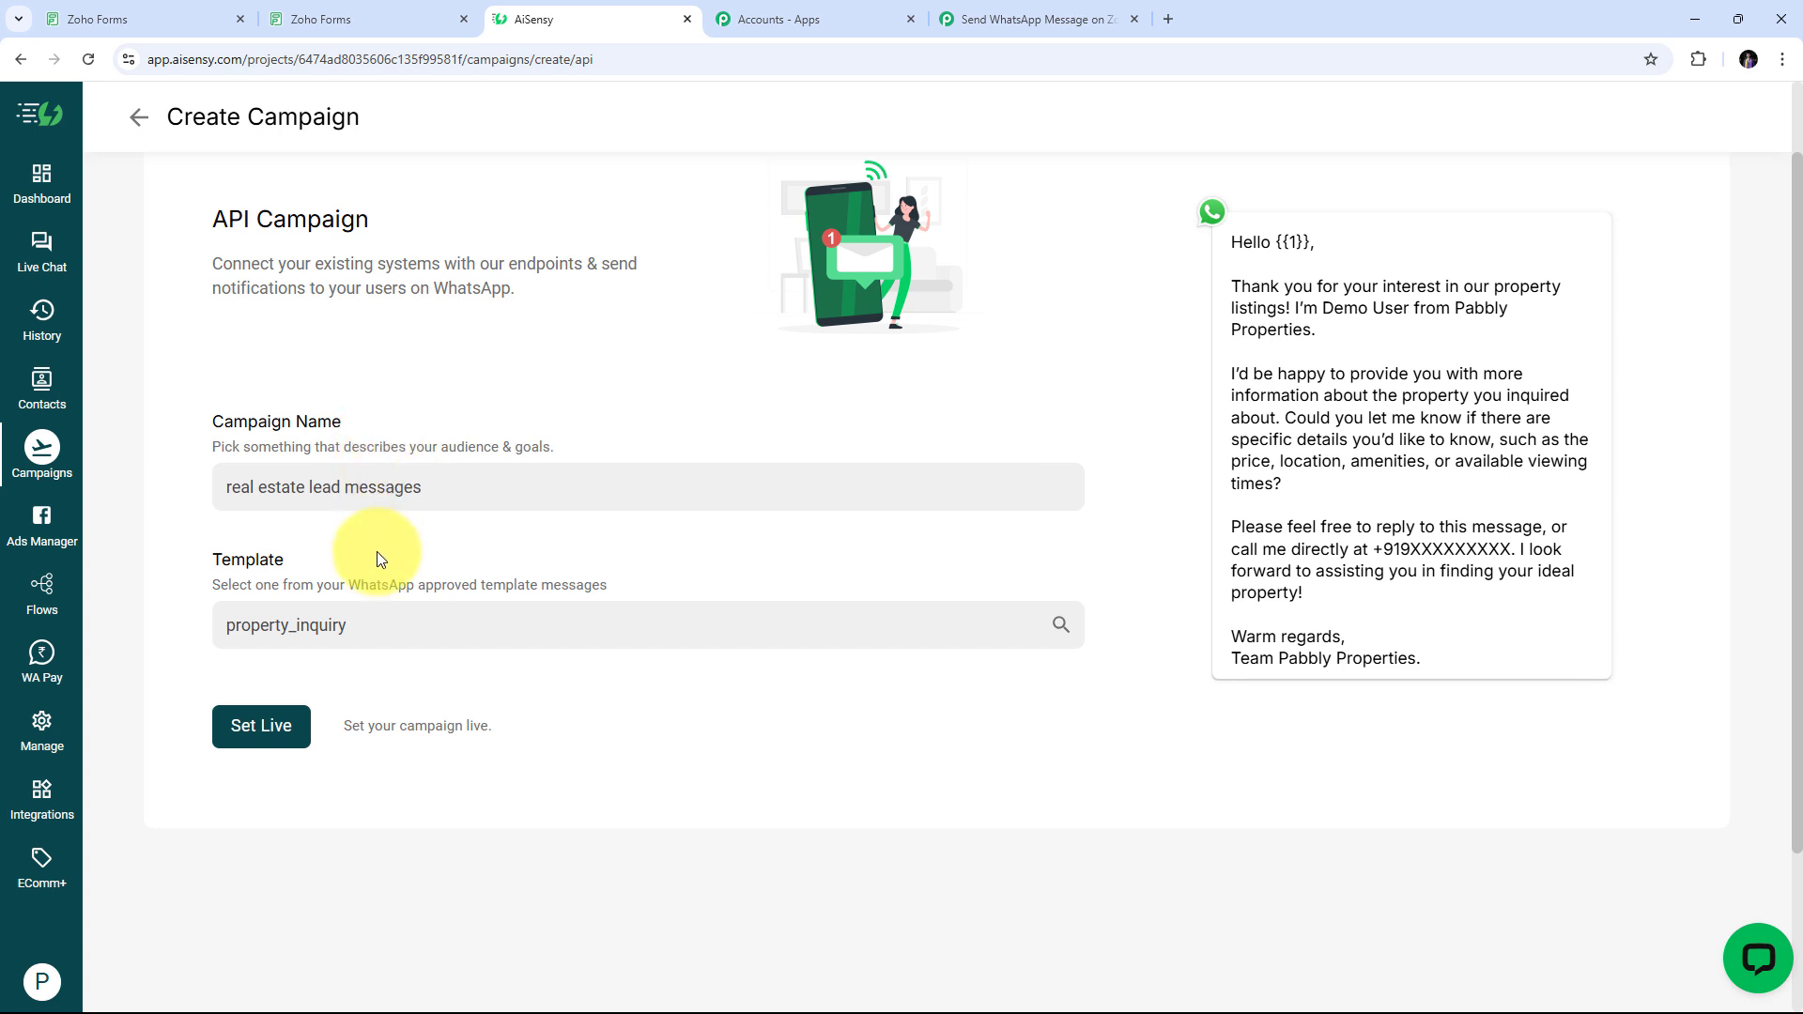
pyautogui.click(268, 731)
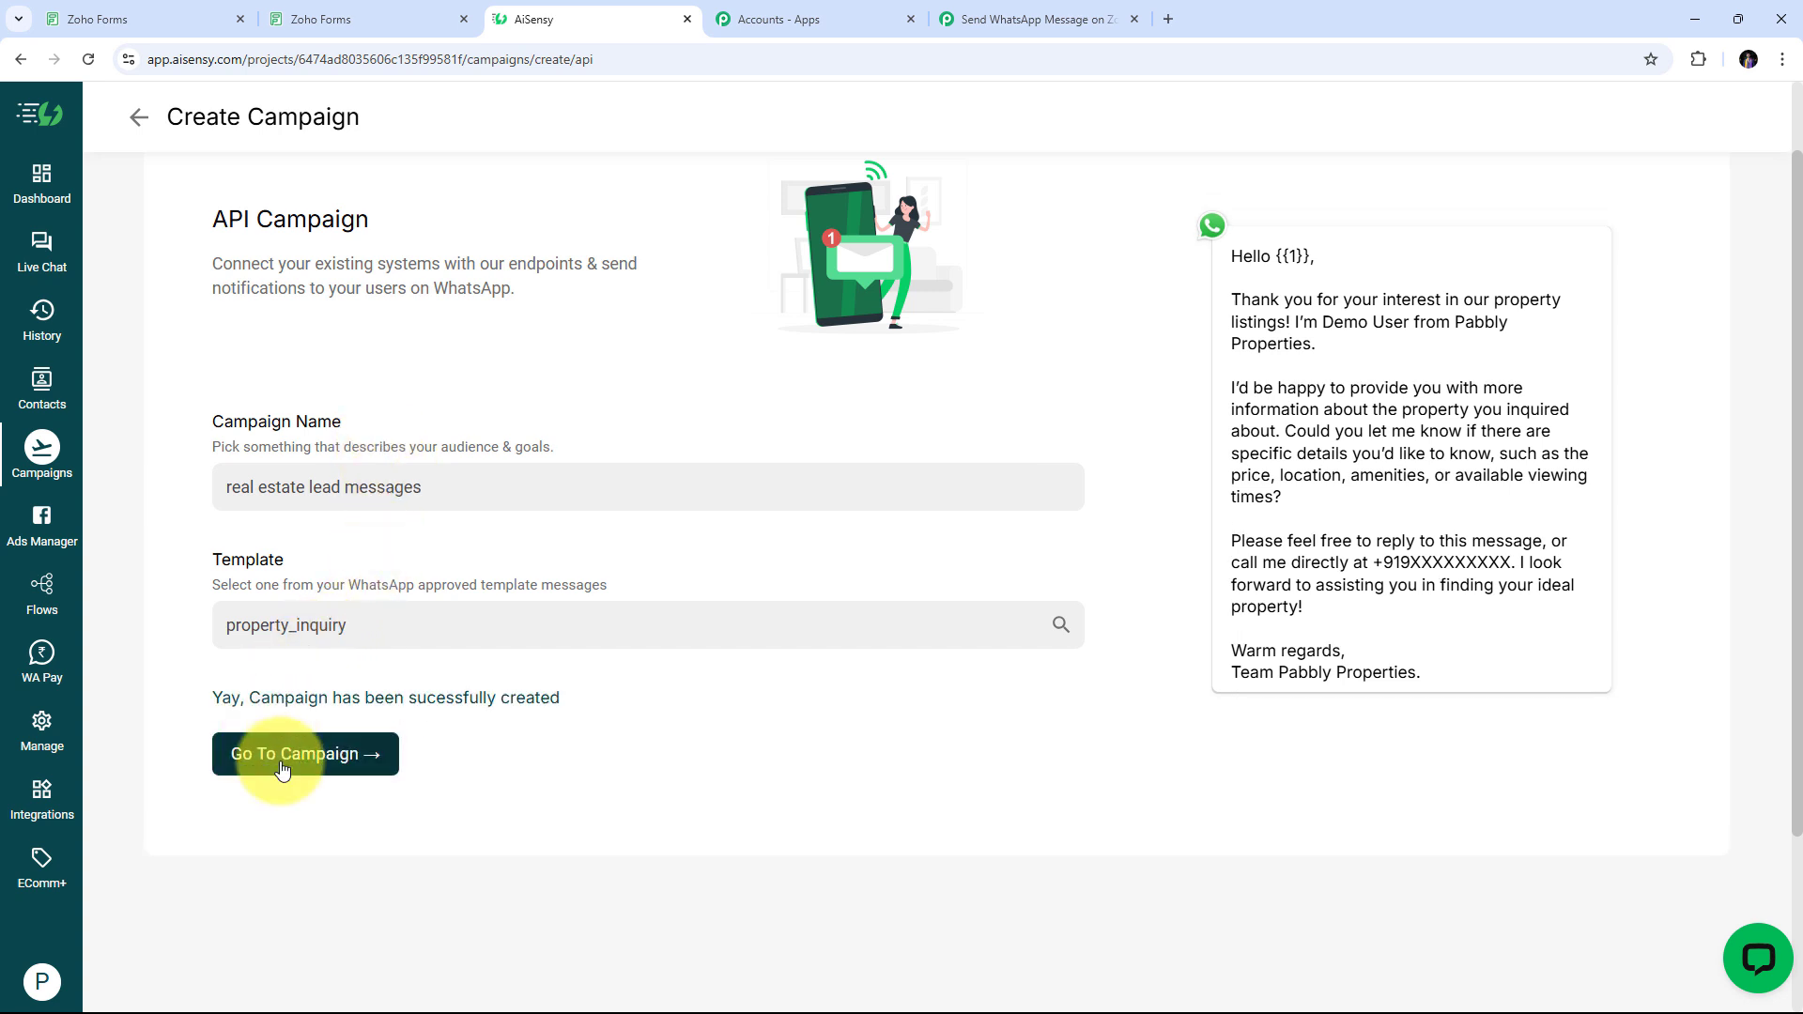
pyautogui.click(282, 770)
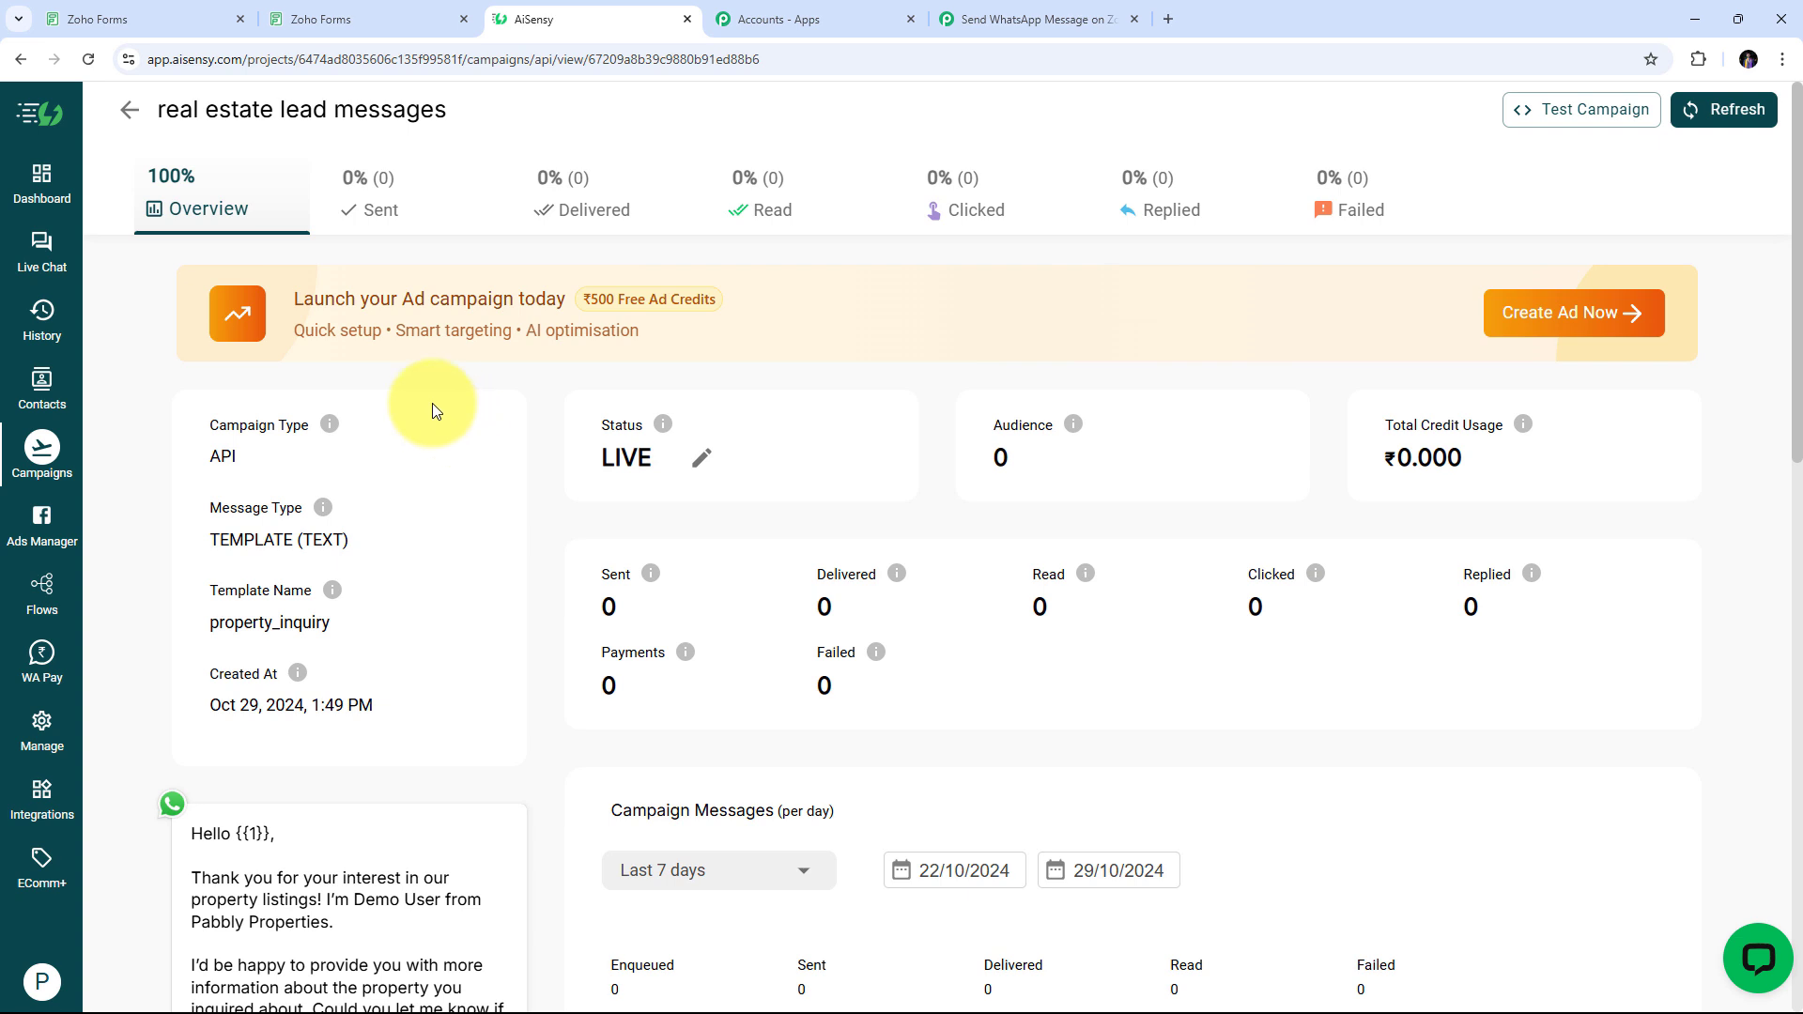
pyautogui.click(977, 19)
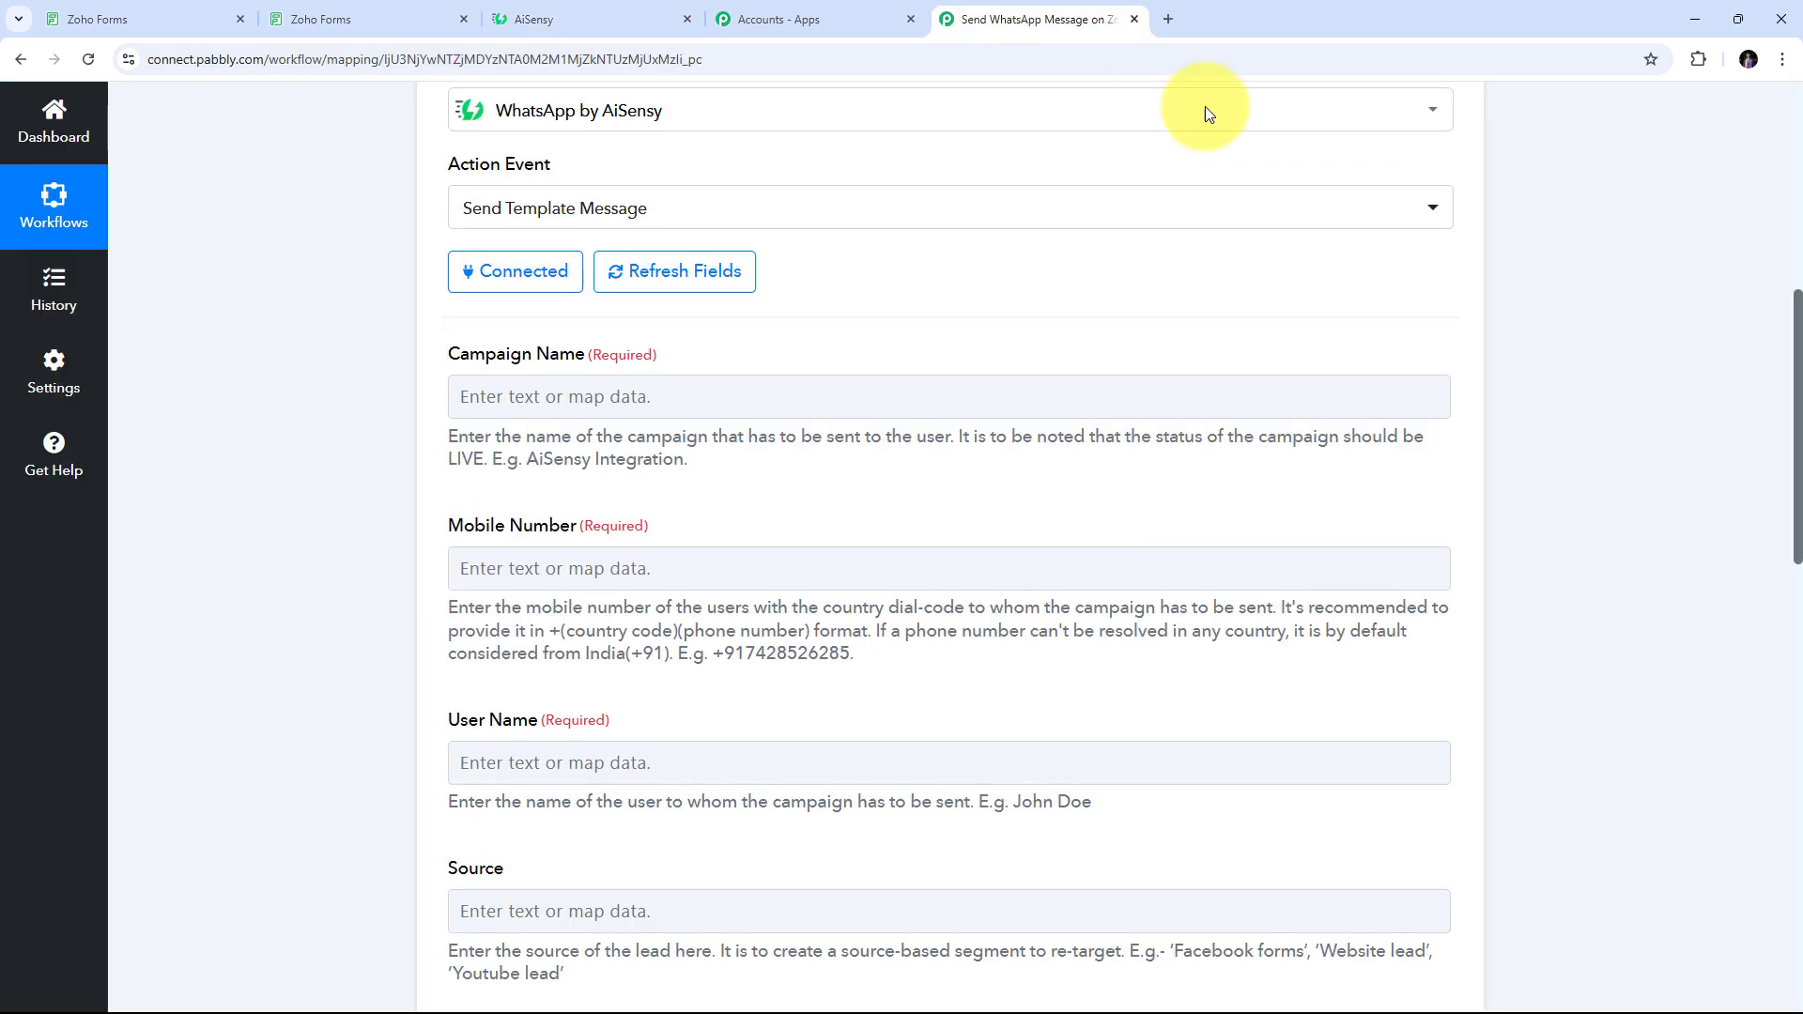
# Enter 'real estate lead messages' as the Pabbly action's Campaign Name
pyautogui.click(527, 397)
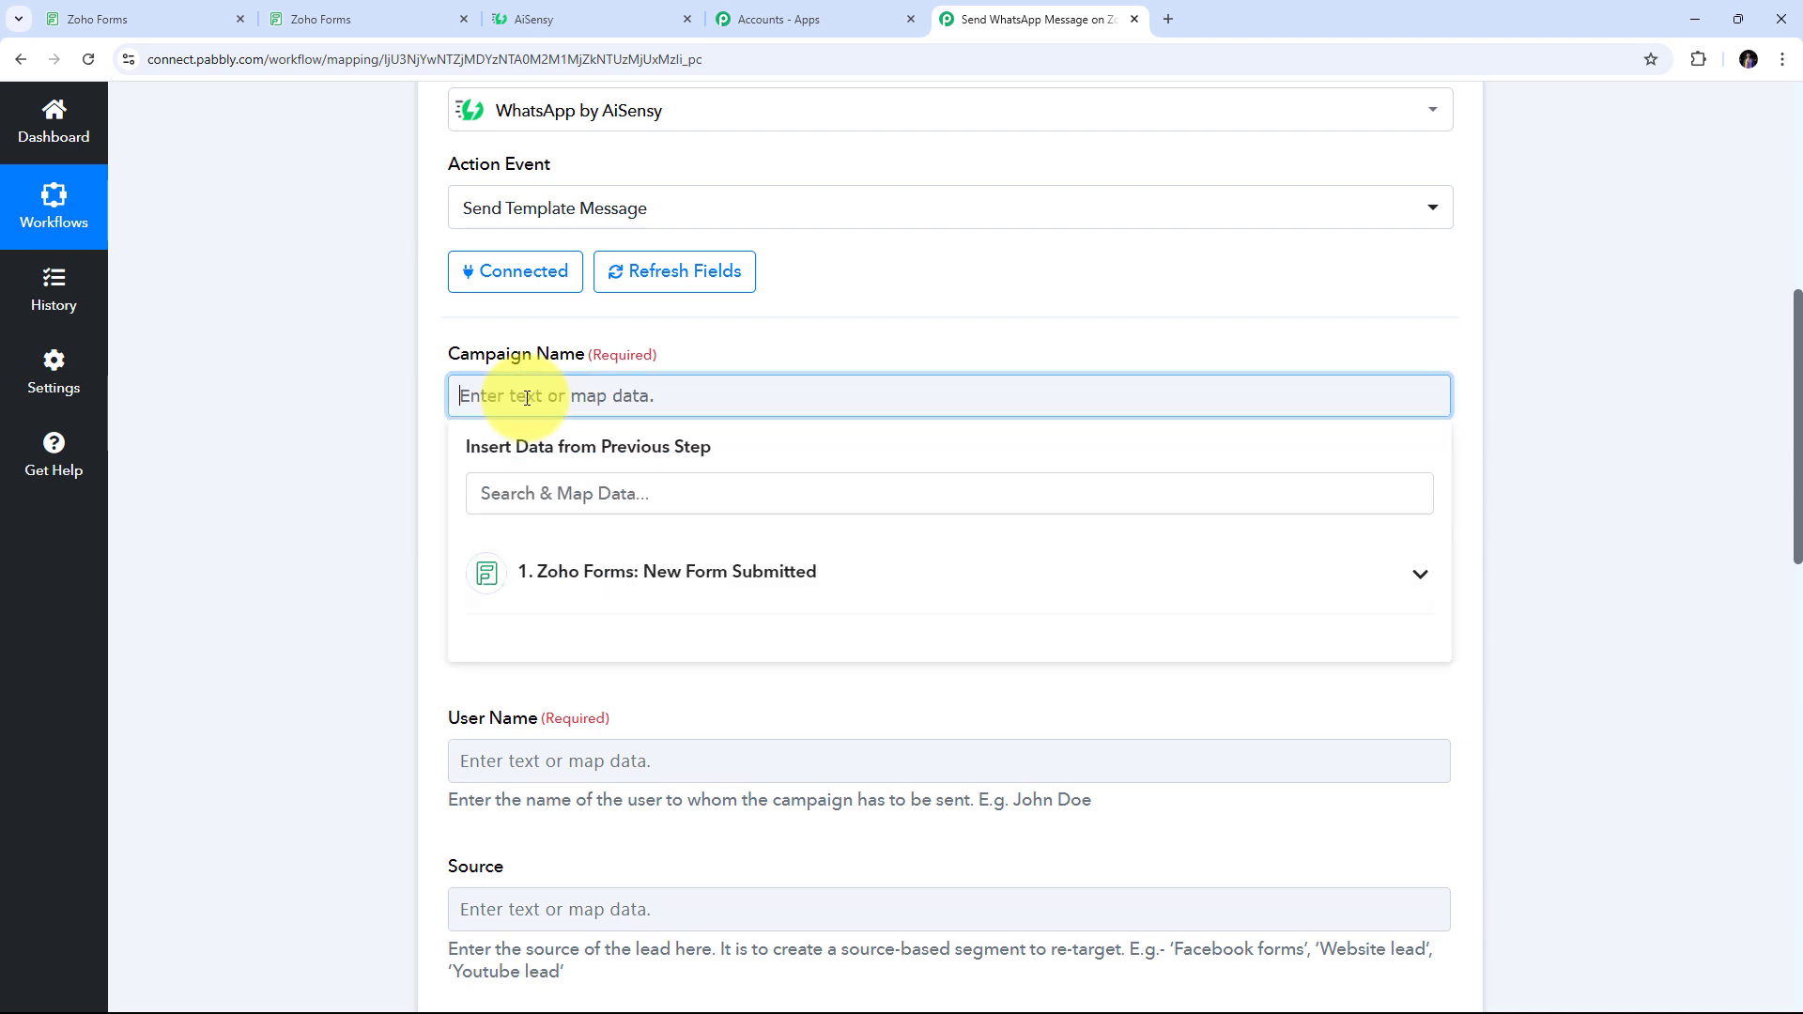
pyautogui.write('real estate lead messages')
pyautogui.click(691, 351)
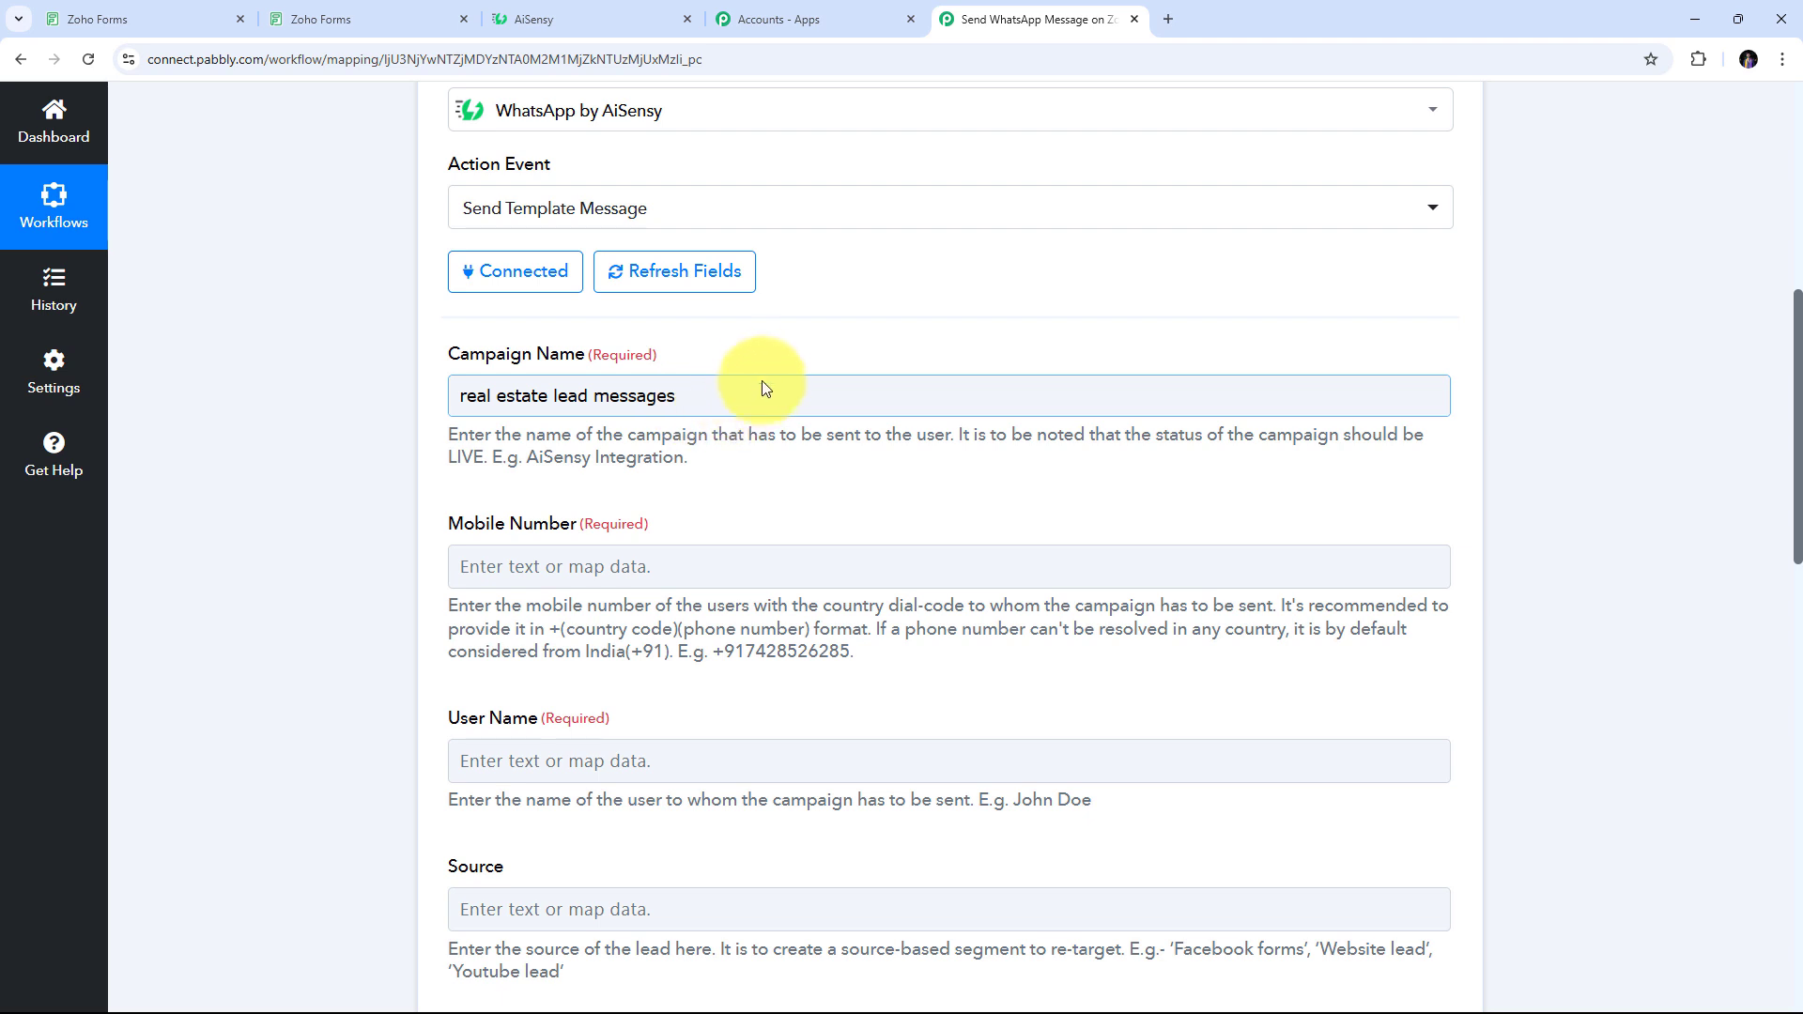
pyautogui.scroll(-1, 771, 357)
pyautogui.scroll(-1, 770, 347)
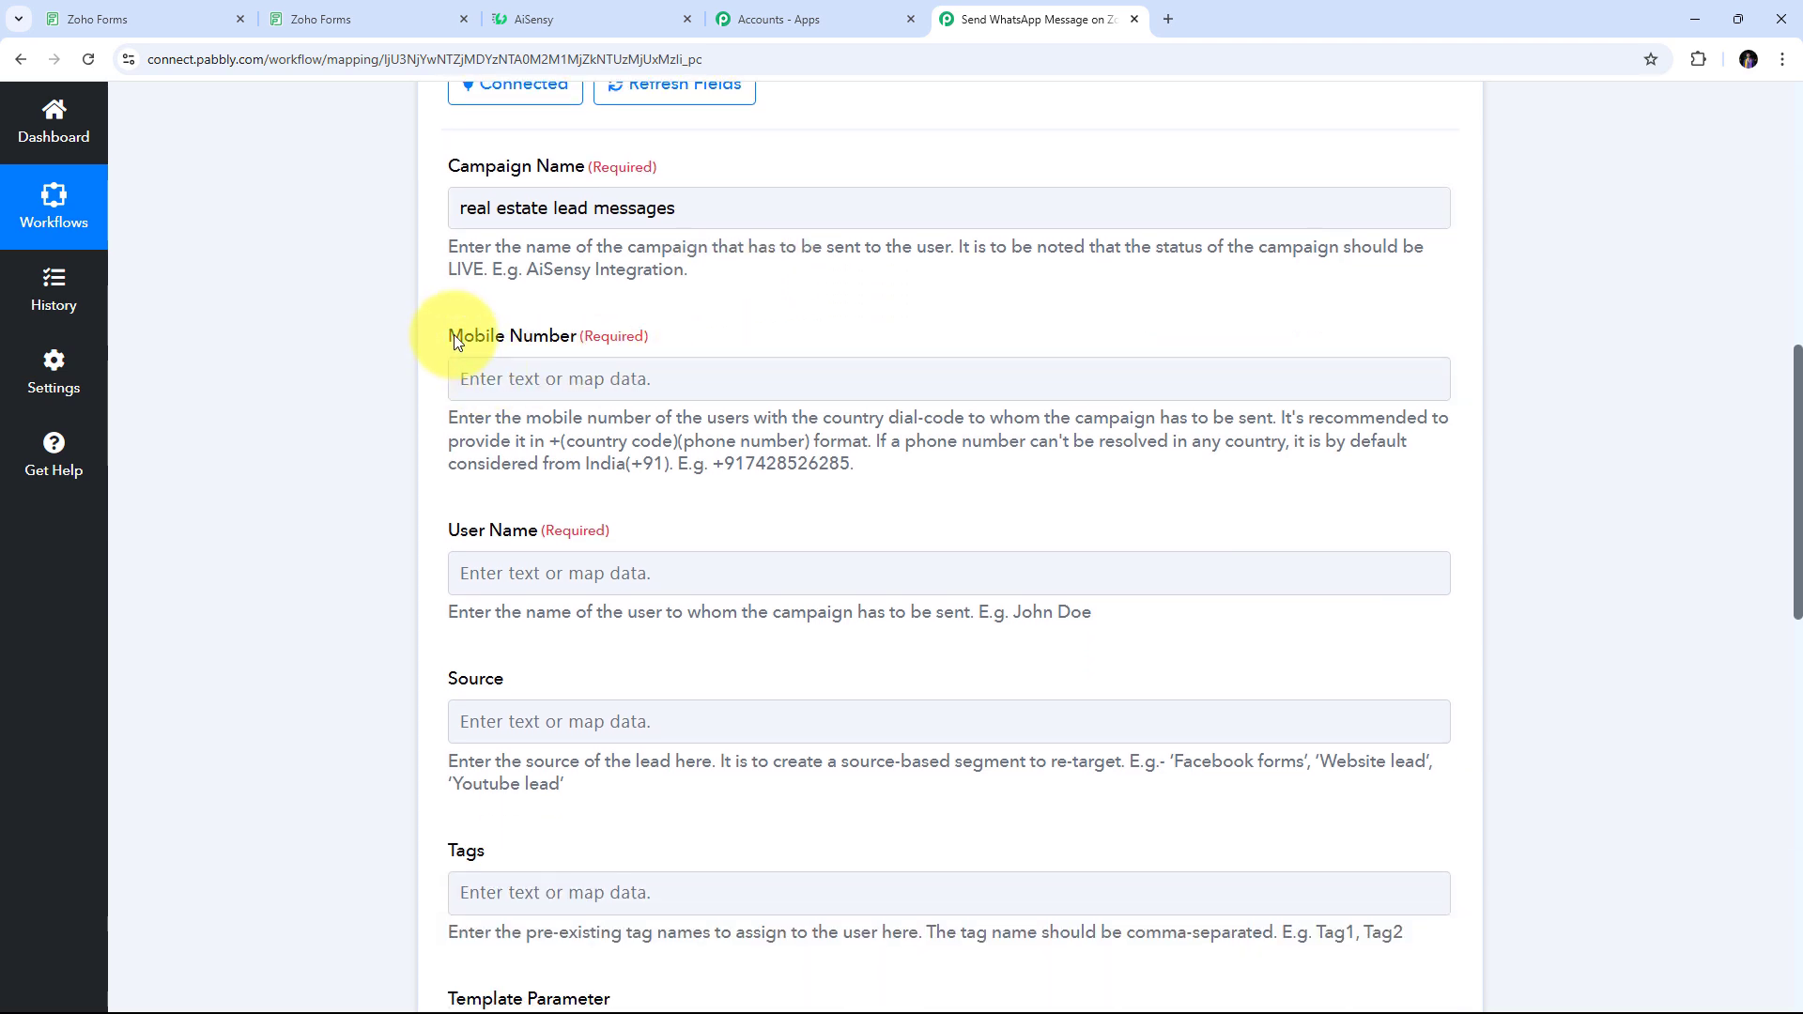
# Map Mobile Number to the Phone No. field from Zoho Forms: New Form Submitted
pyautogui.click(485, 374)
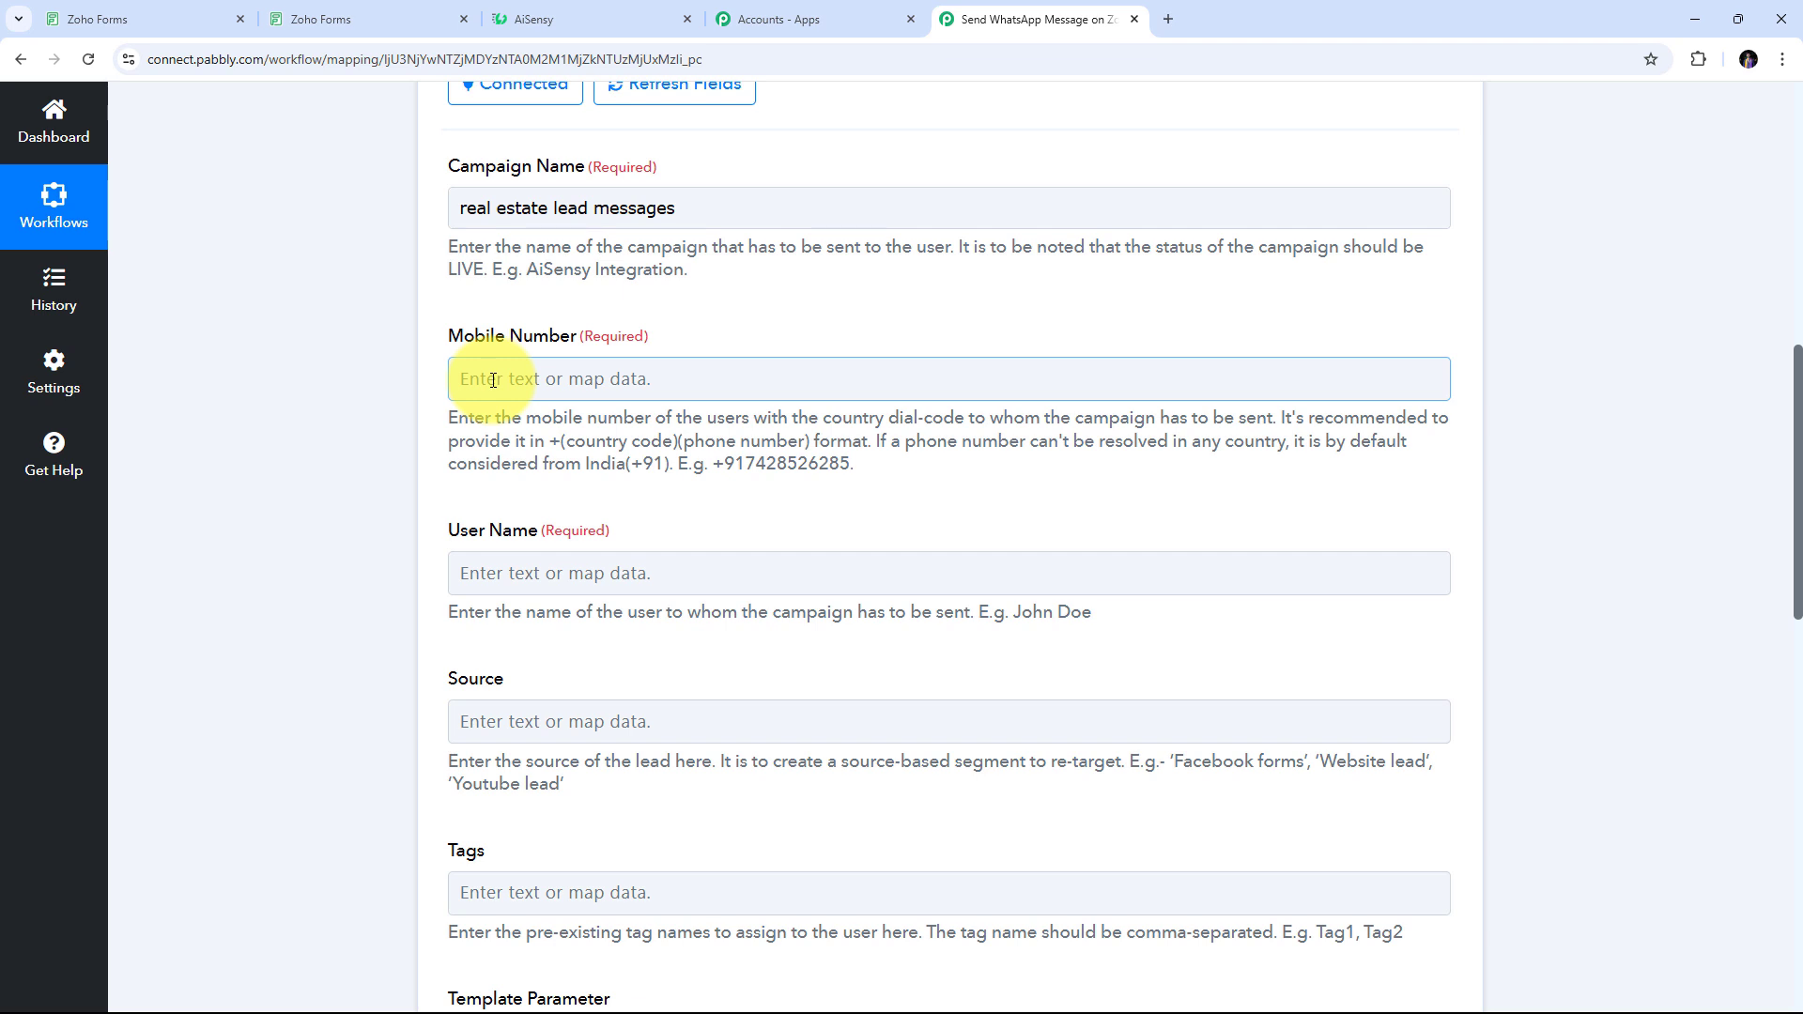
pyautogui.scroll(-2, 479, 376)
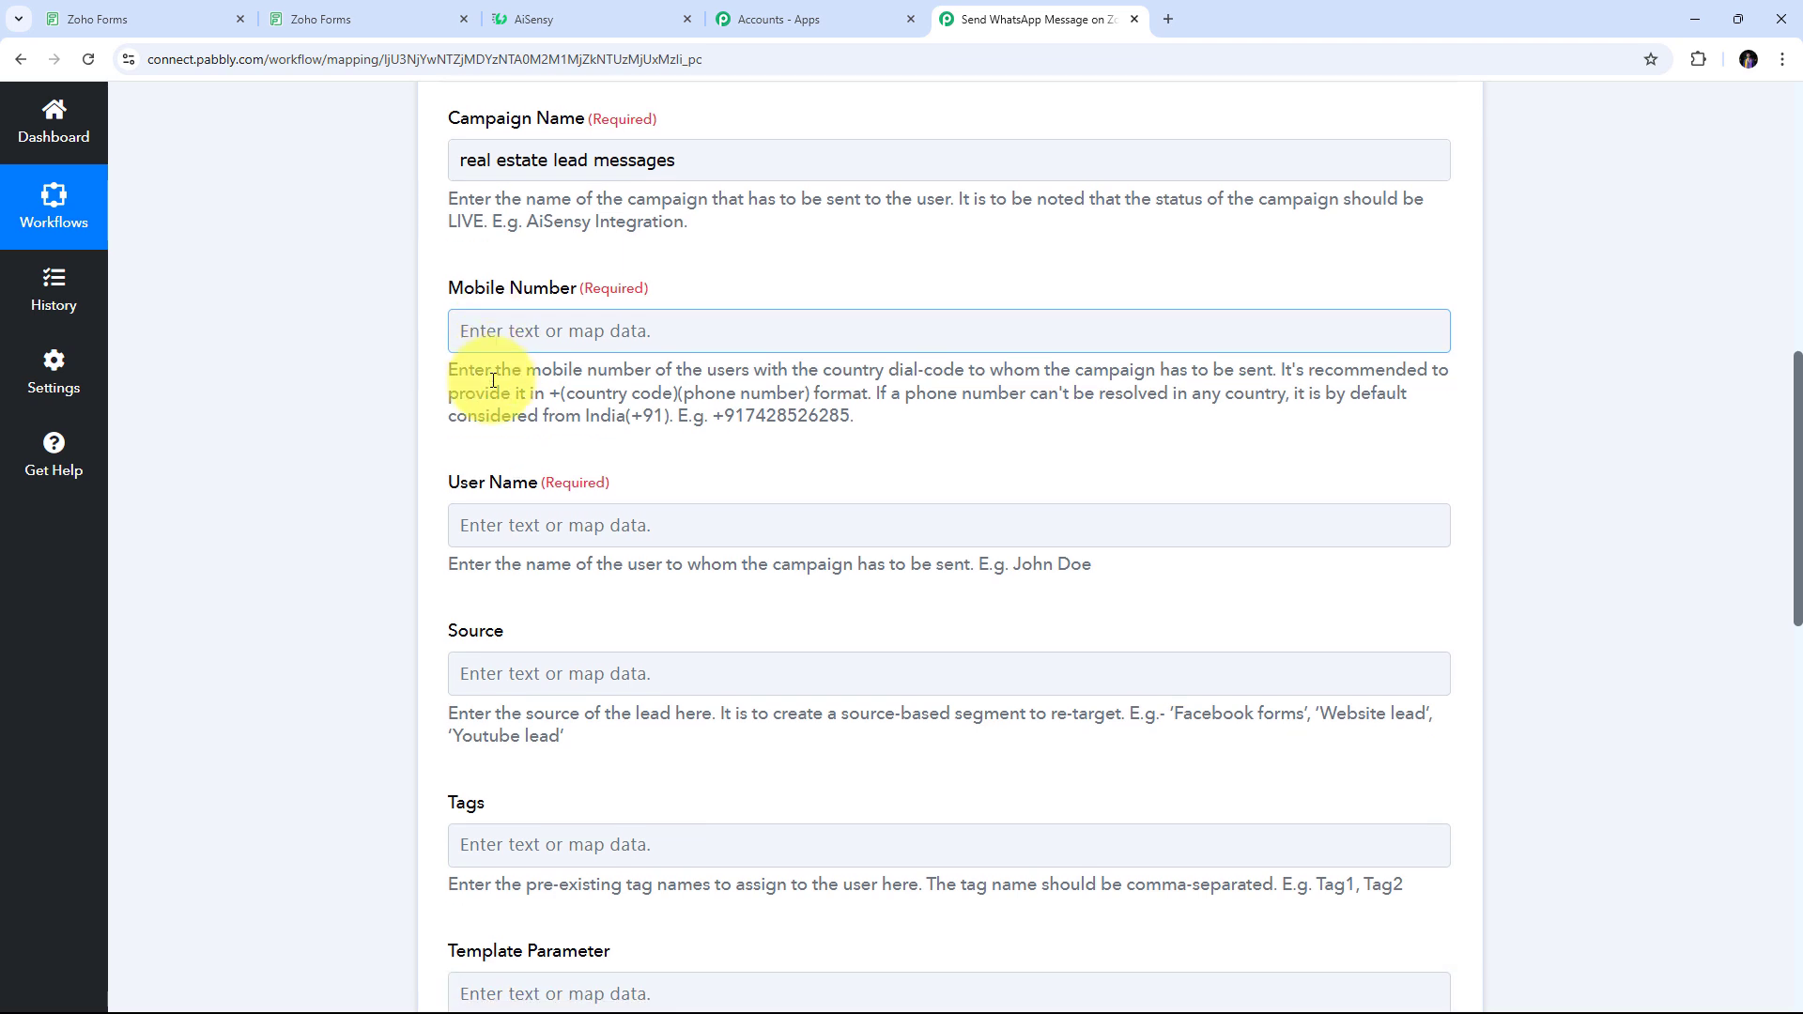
pyautogui.scroll(2, 475, 376)
pyautogui.click(471, 463)
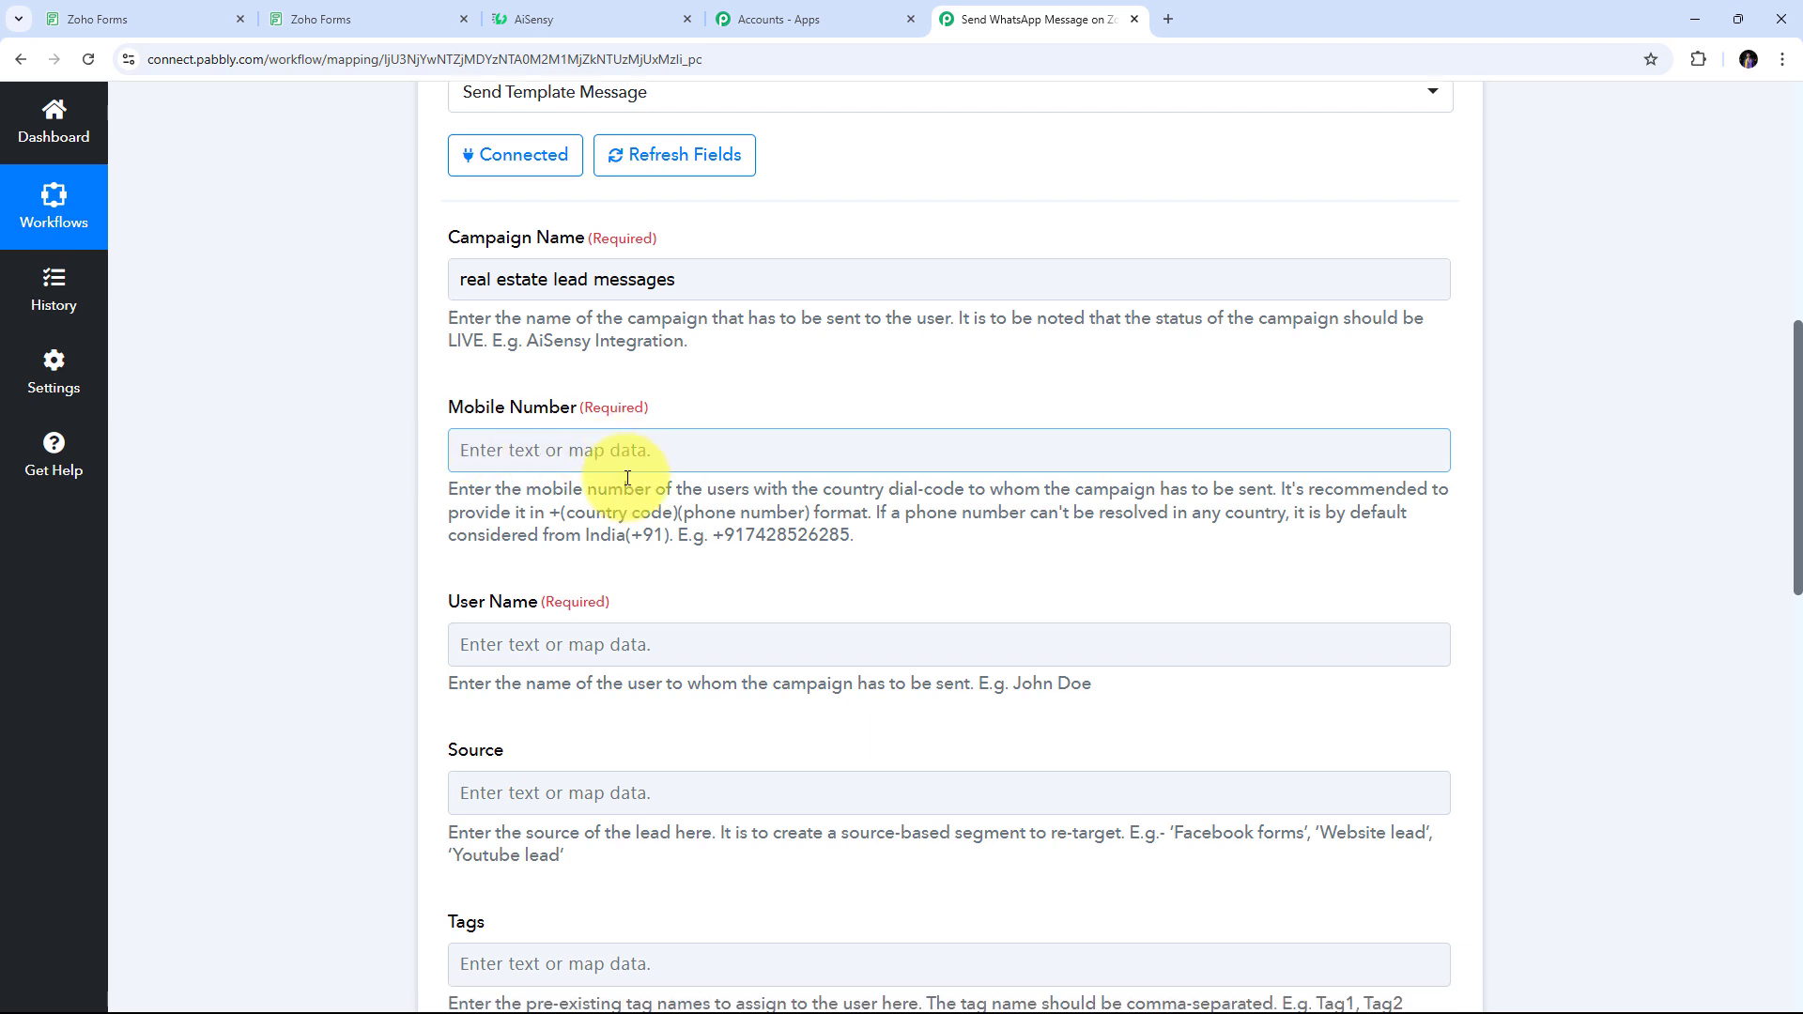
pyautogui.scroll(-3, 834, 446)
pyautogui.scroll(2, 628, 480)
pyautogui.scroll(1, 627, 479)
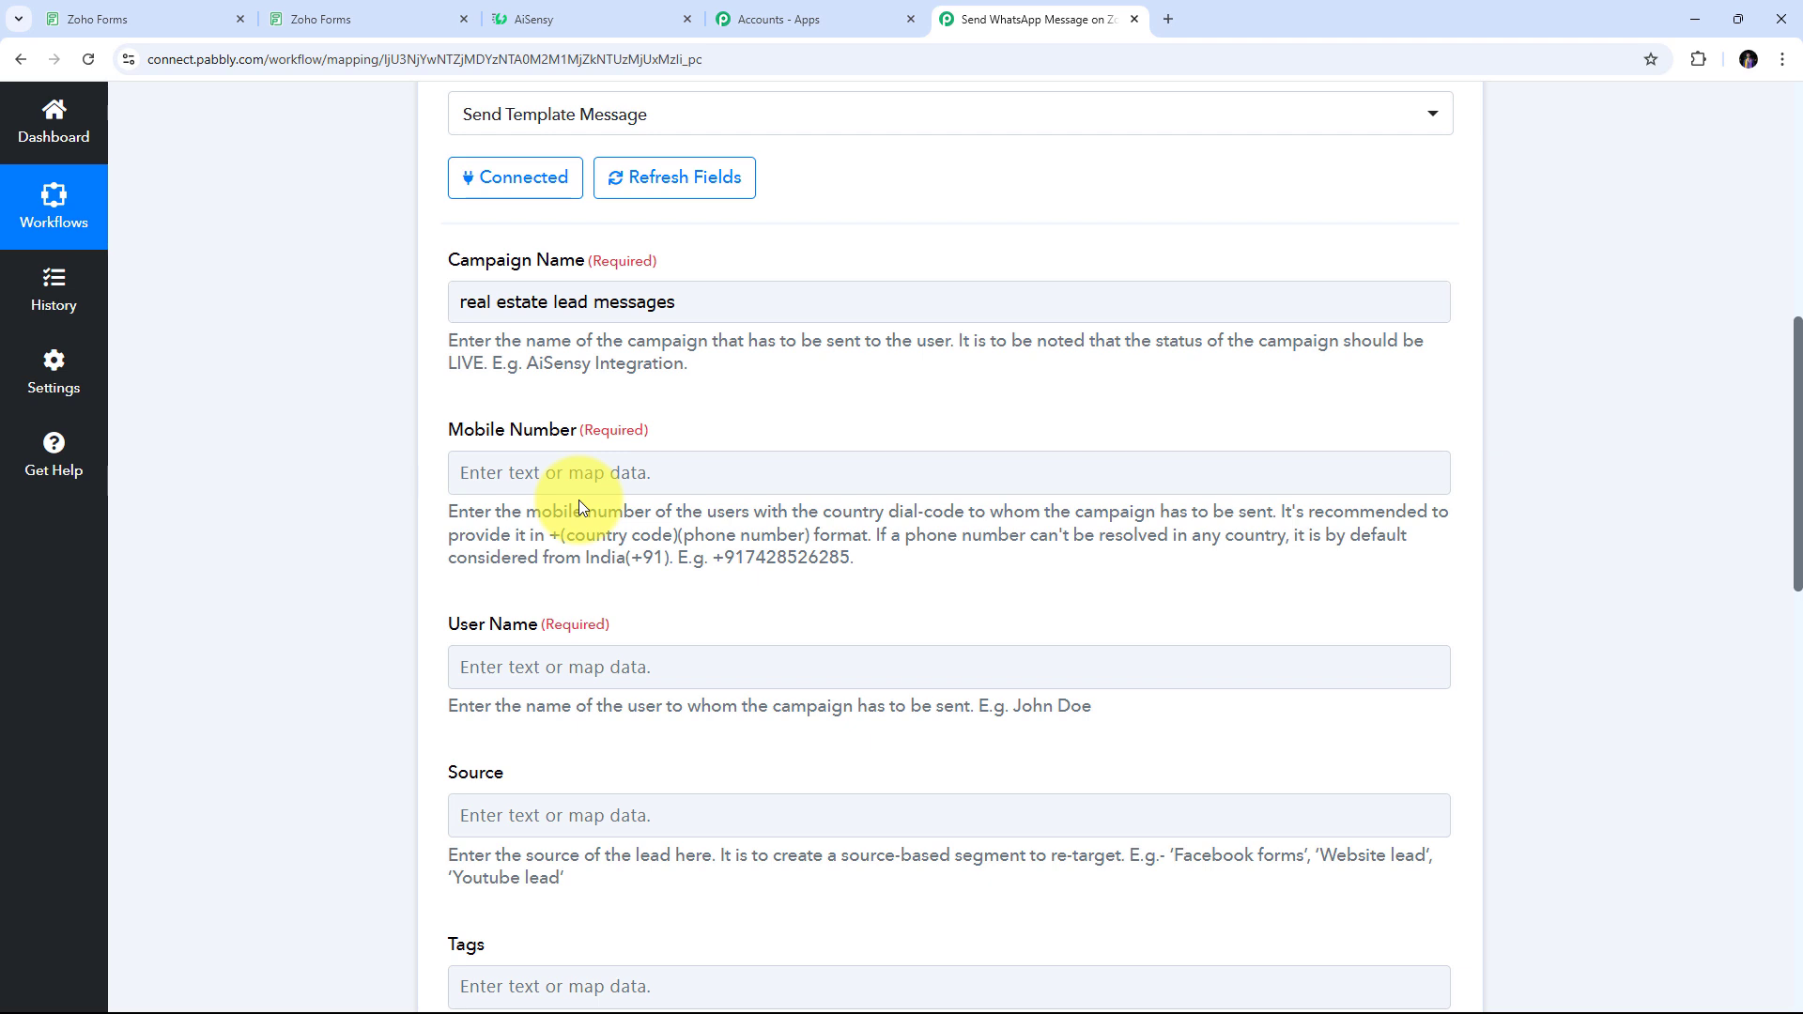
pyautogui.click(554, 475)
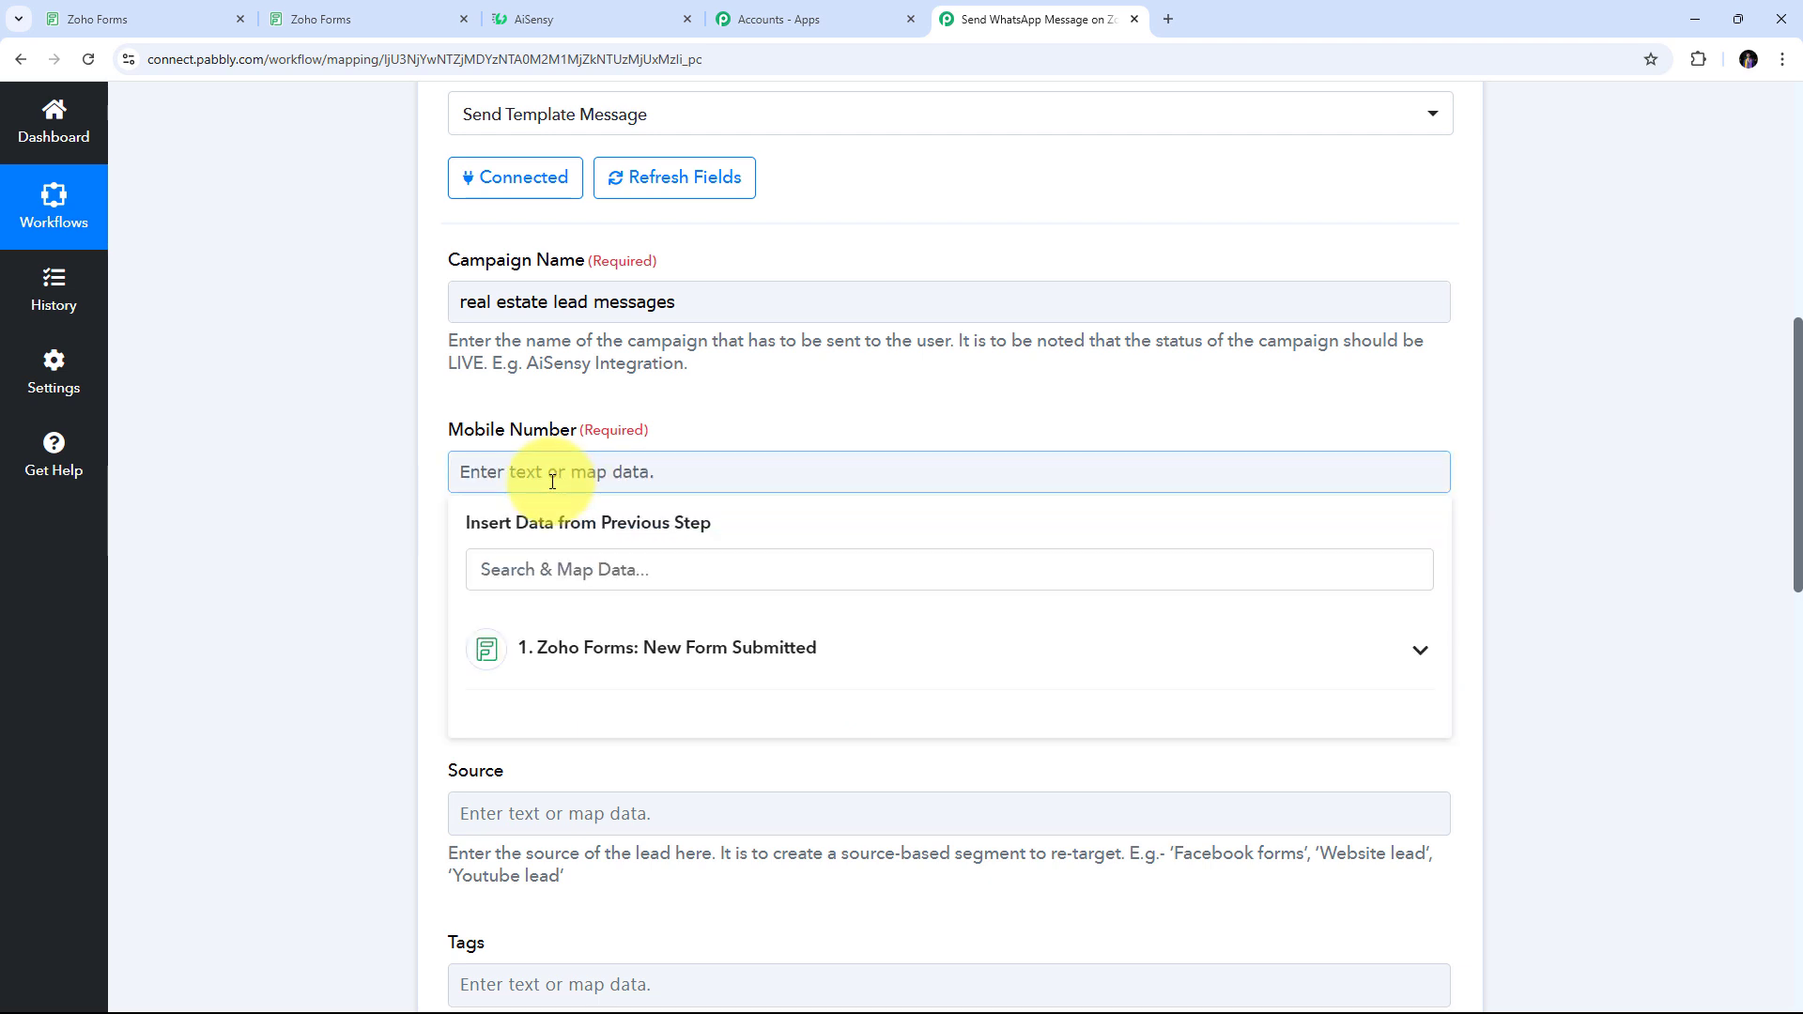
pyautogui.click(955, 662)
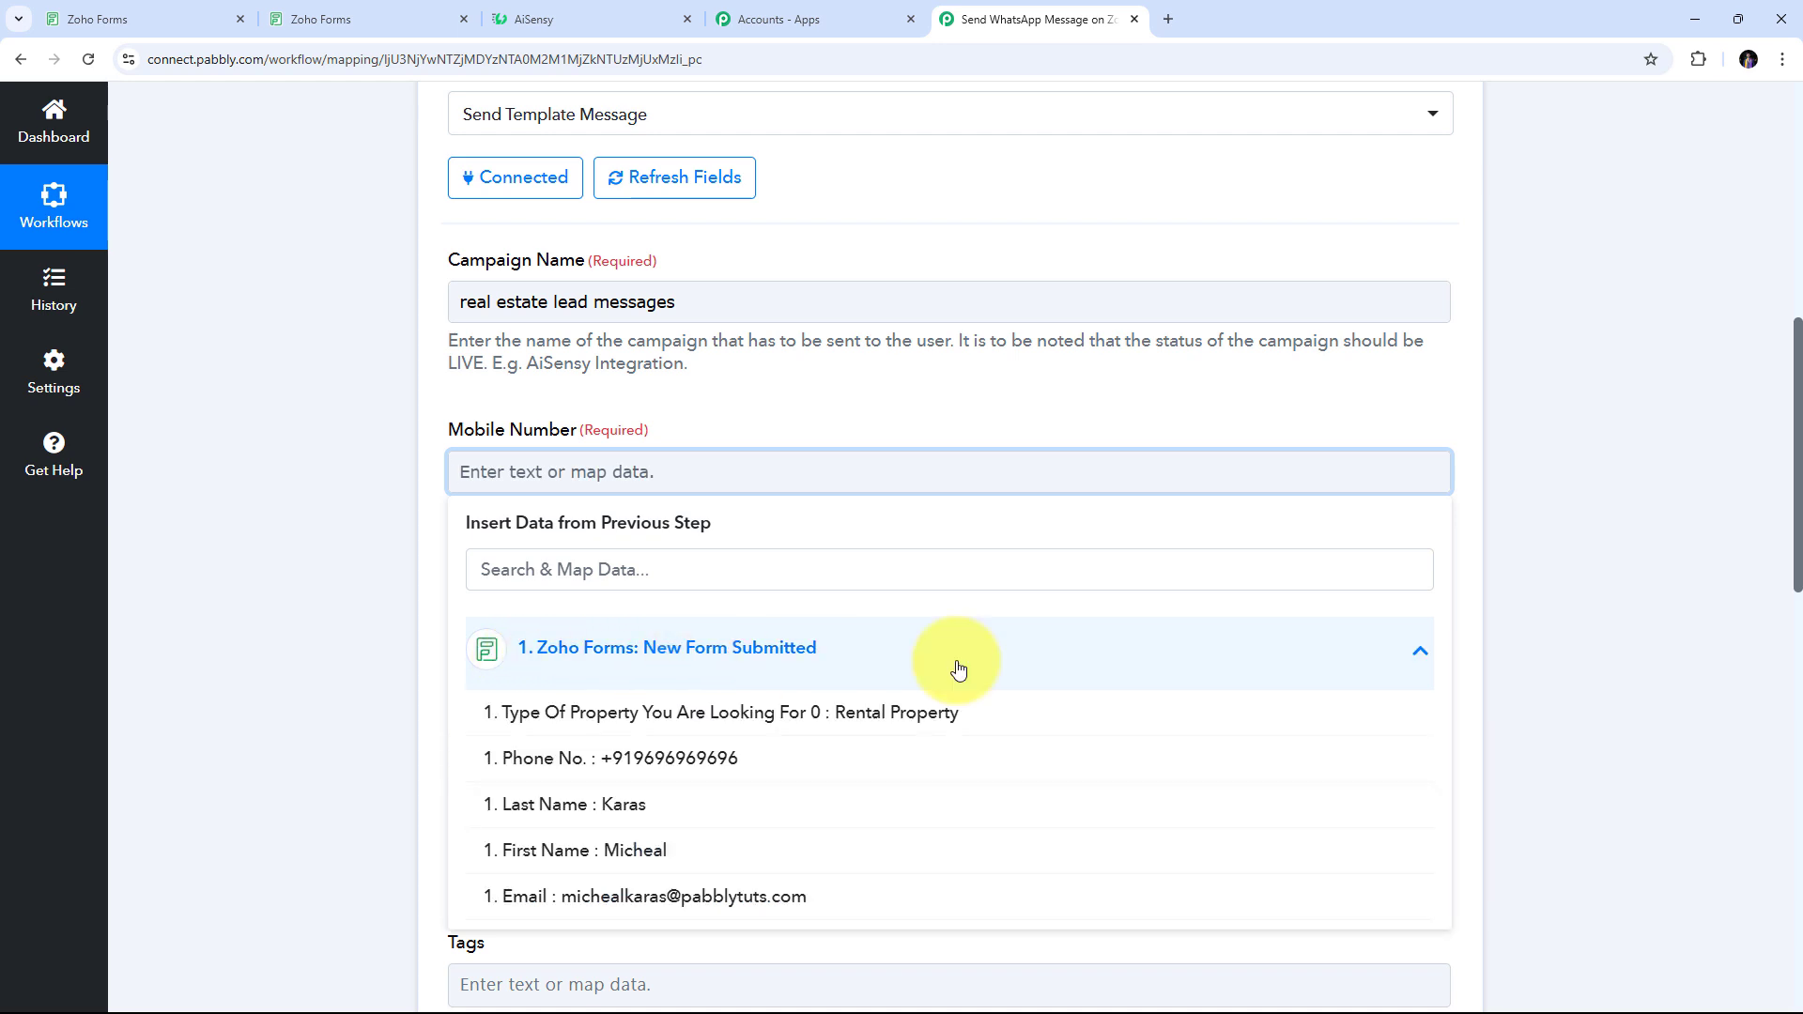
pyautogui.click(656, 760)
pyautogui.click(725, 399)
pyautogui.click(592, 453)
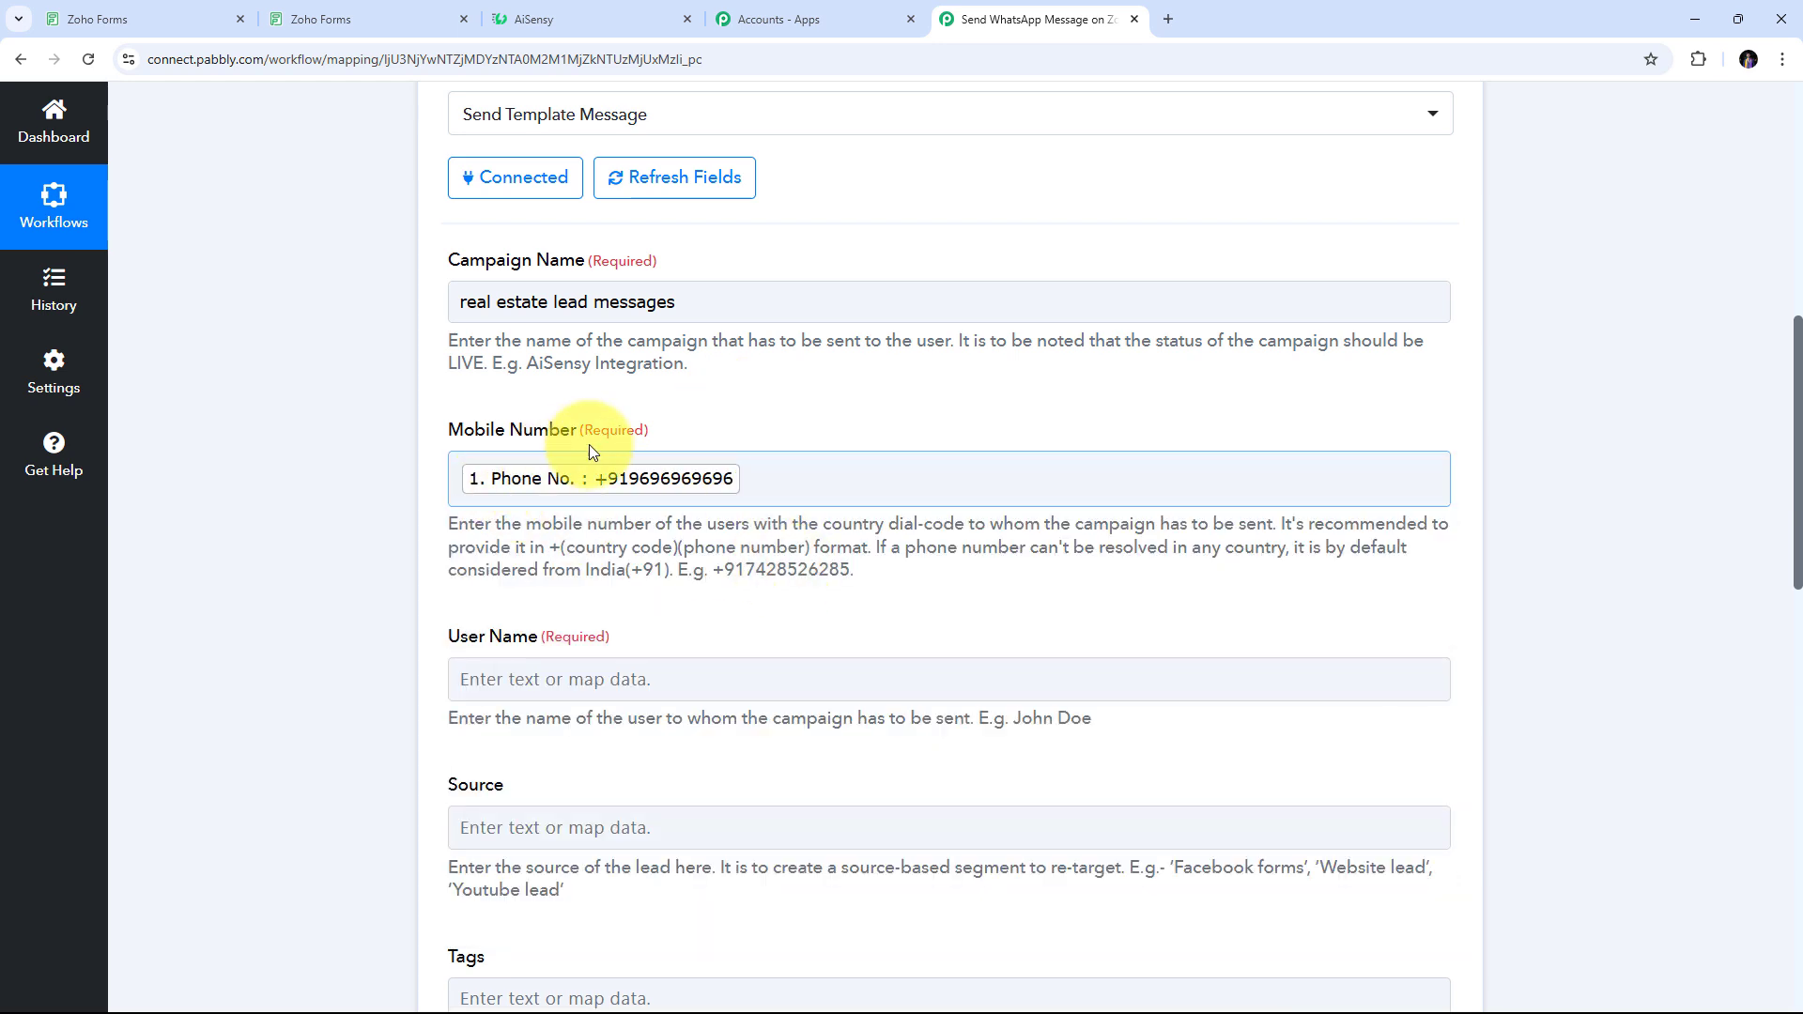
pyautogui.click(916, 417)
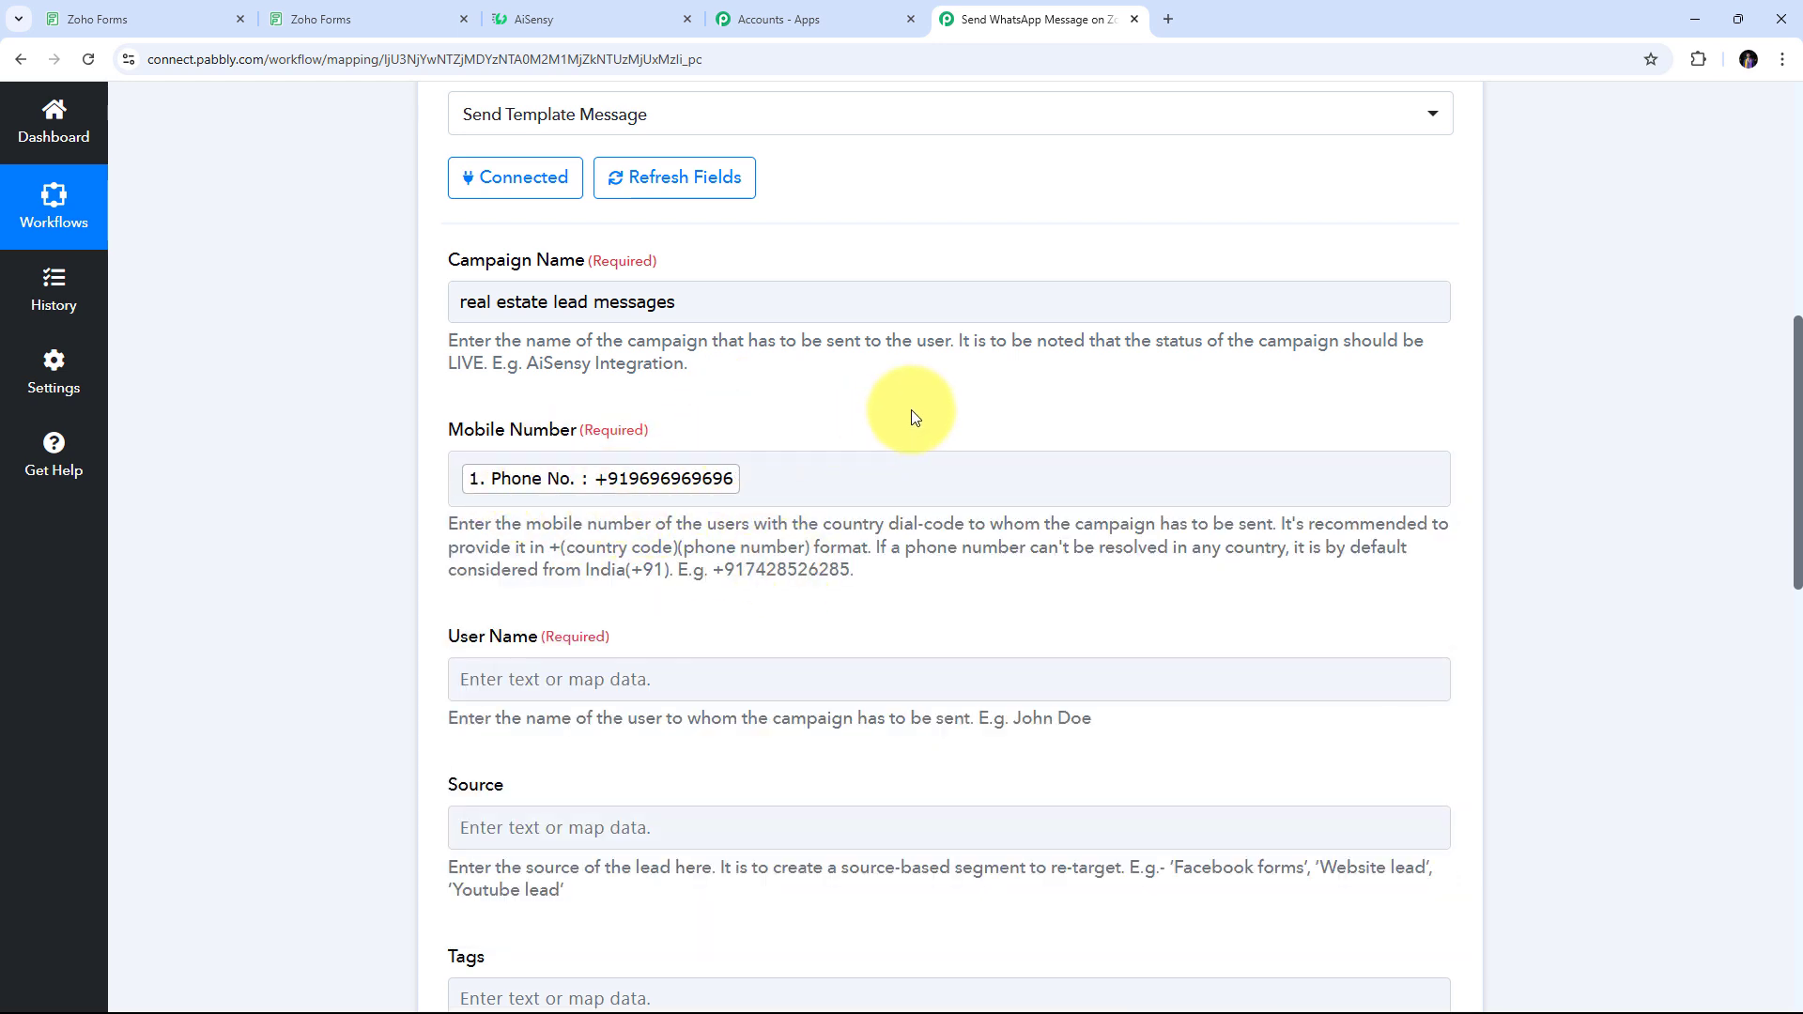
pyautogui.scroll(-4, 916, 417)
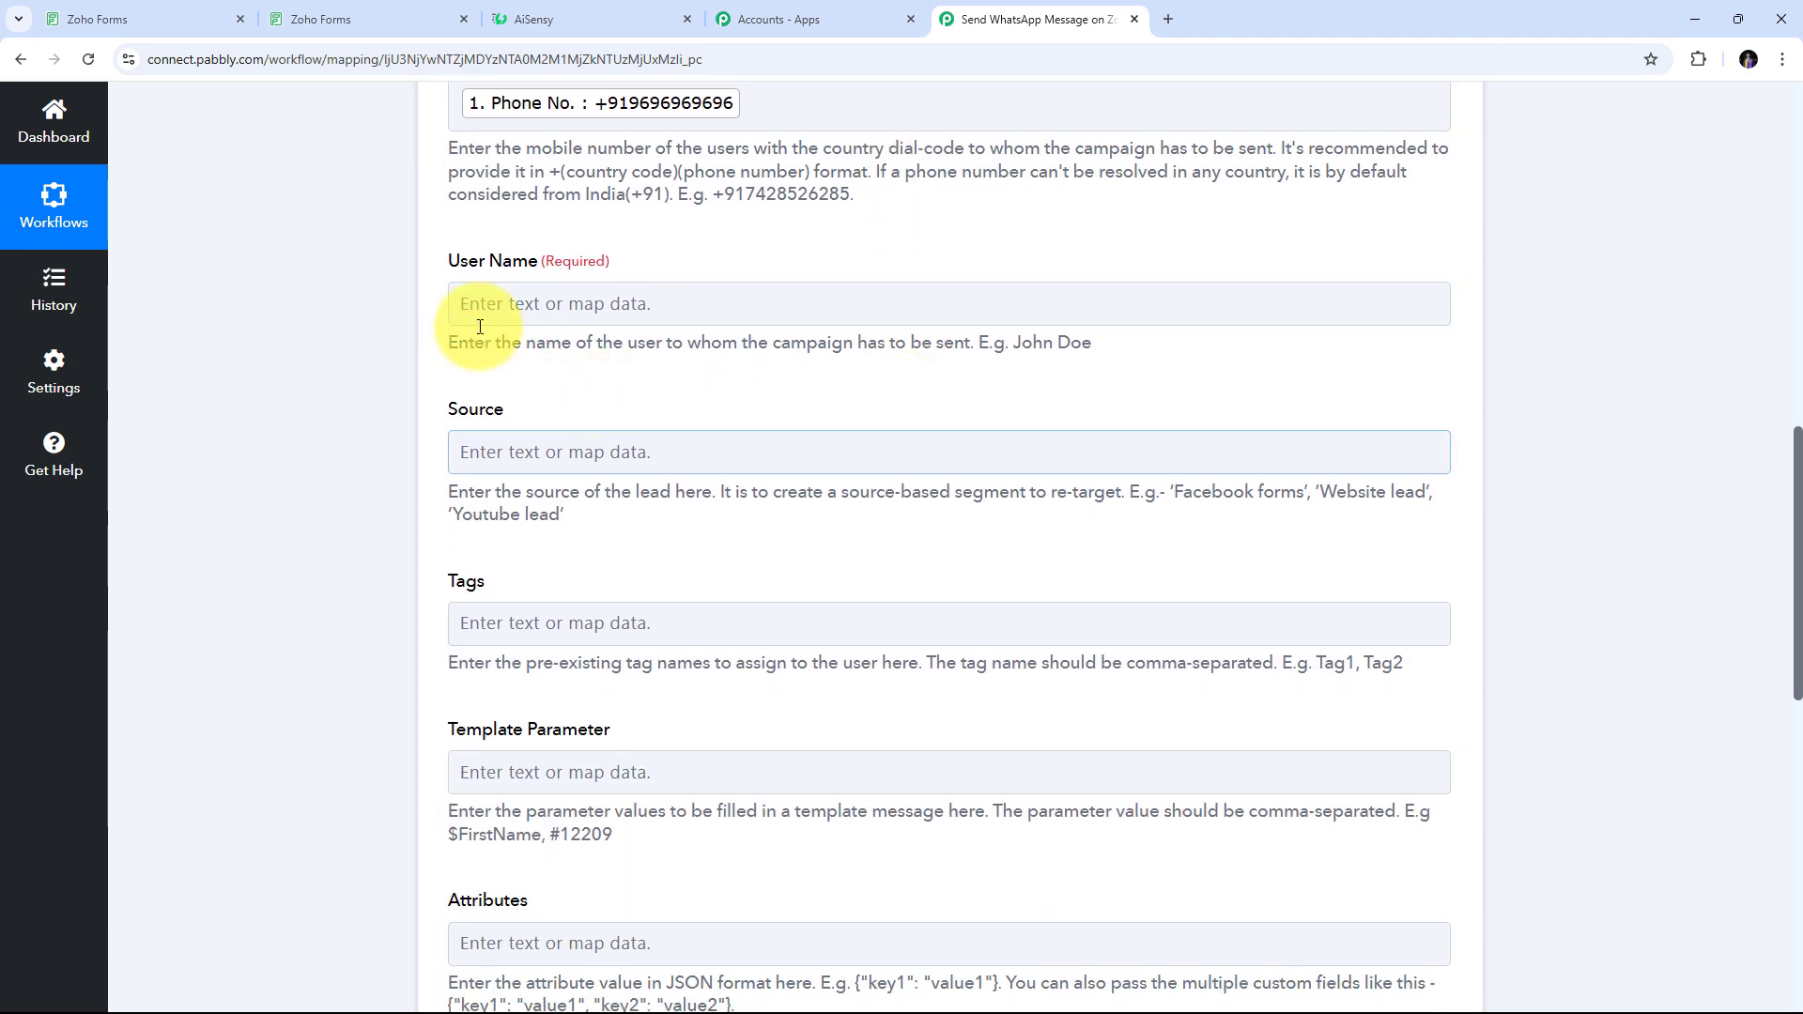
# Map User Name to the Zoho Forms submission's First Name followed by Last Name
pyautogui.scroll(1, 408, 366)
pyautogui.click(524, 407)
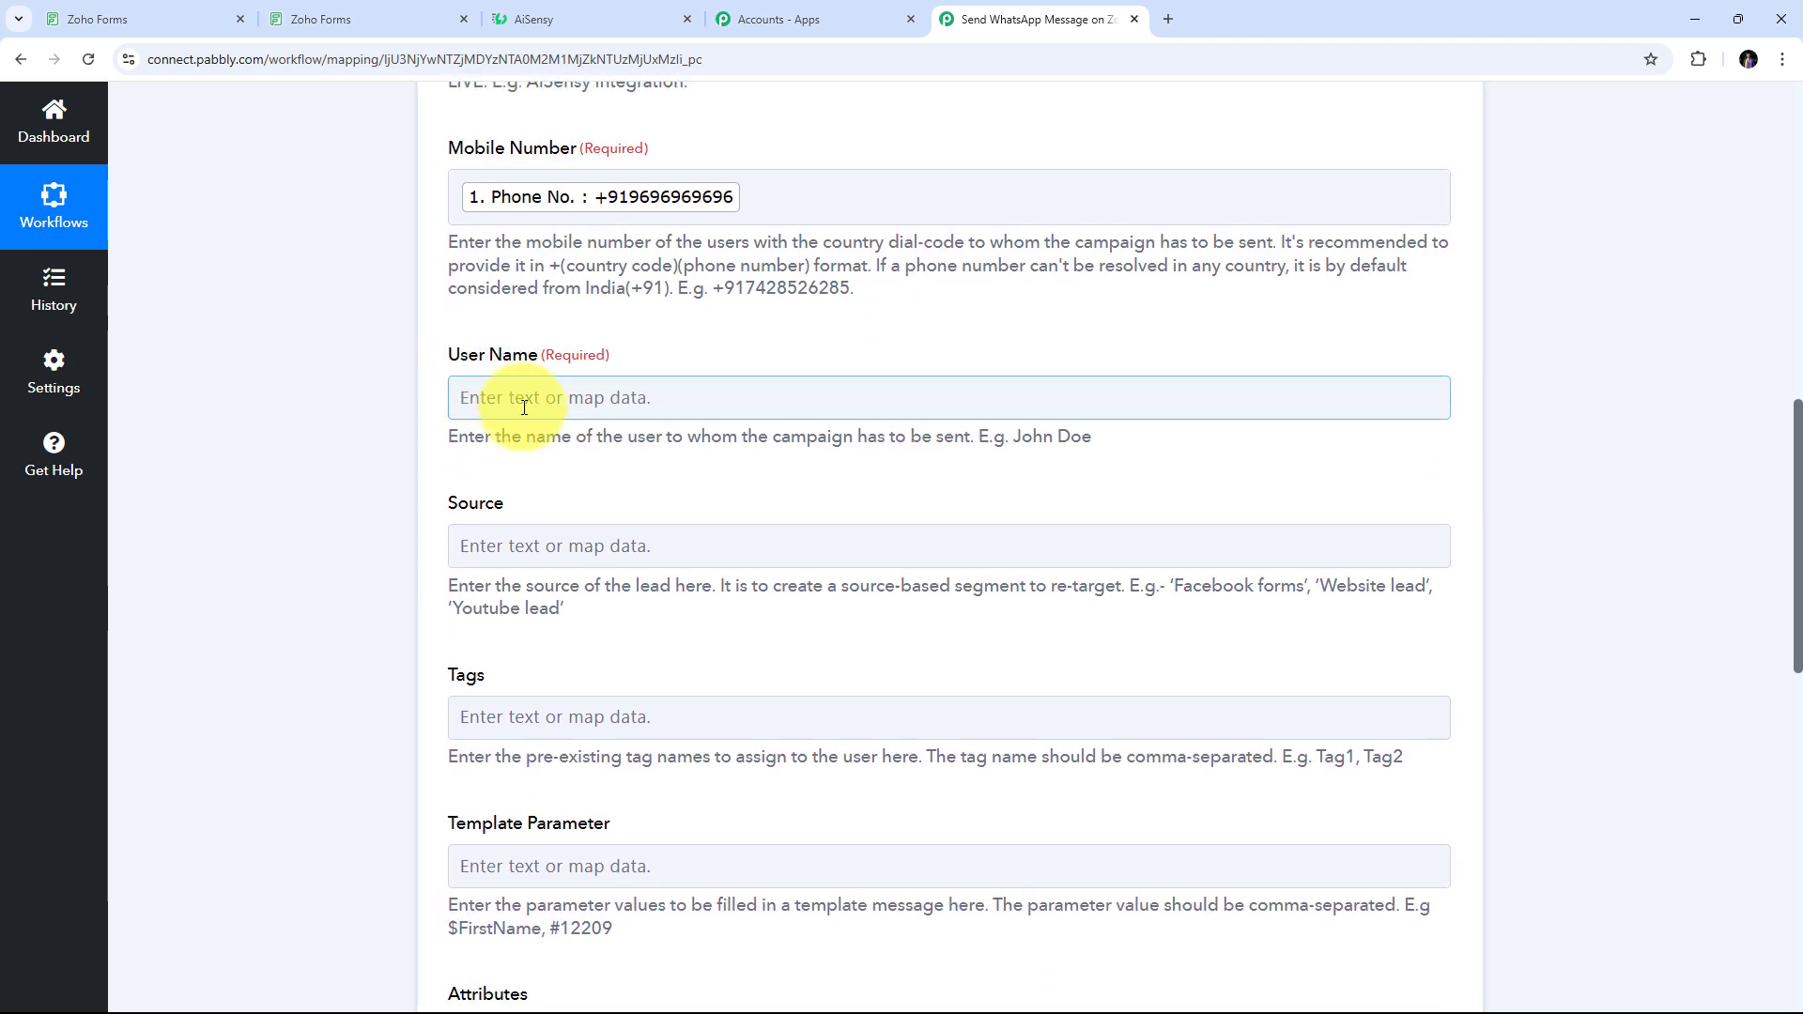
pyautogui.click(615, 398)
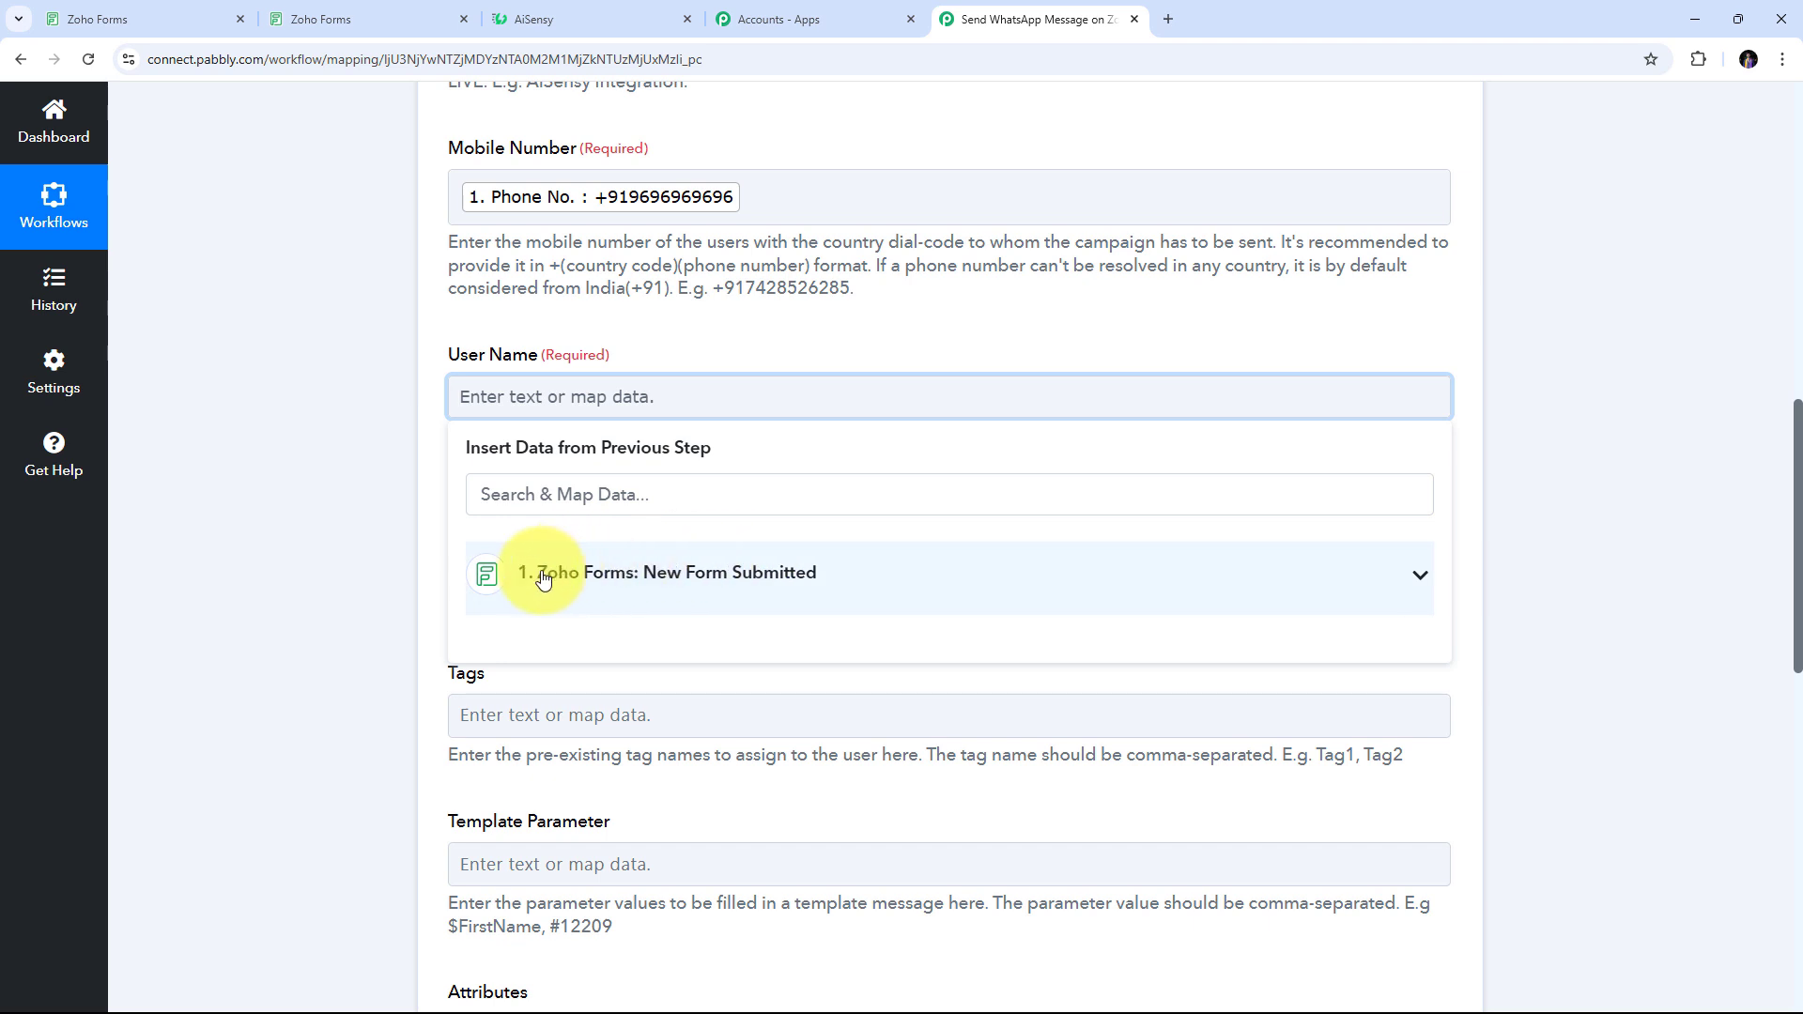
pyautogui.click(677, 576)
pyautogui.scroll(-1, 918, 632)
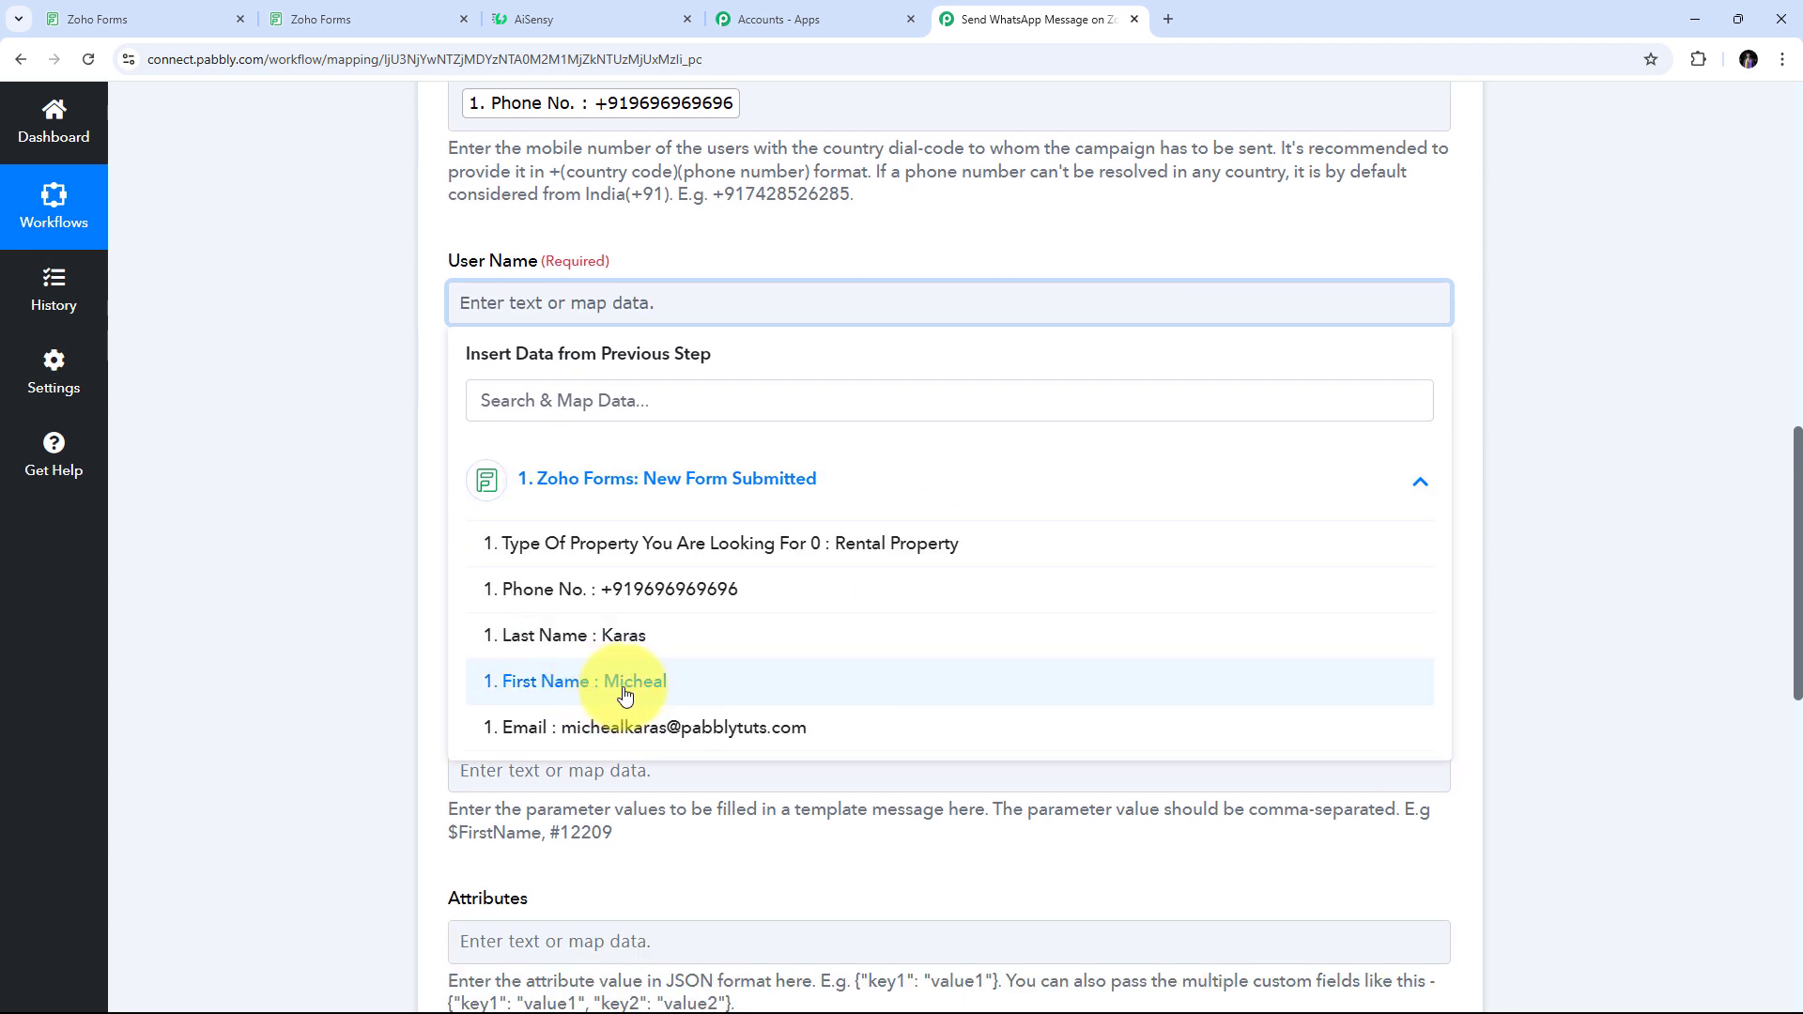
pyautogui.click(622, 694)
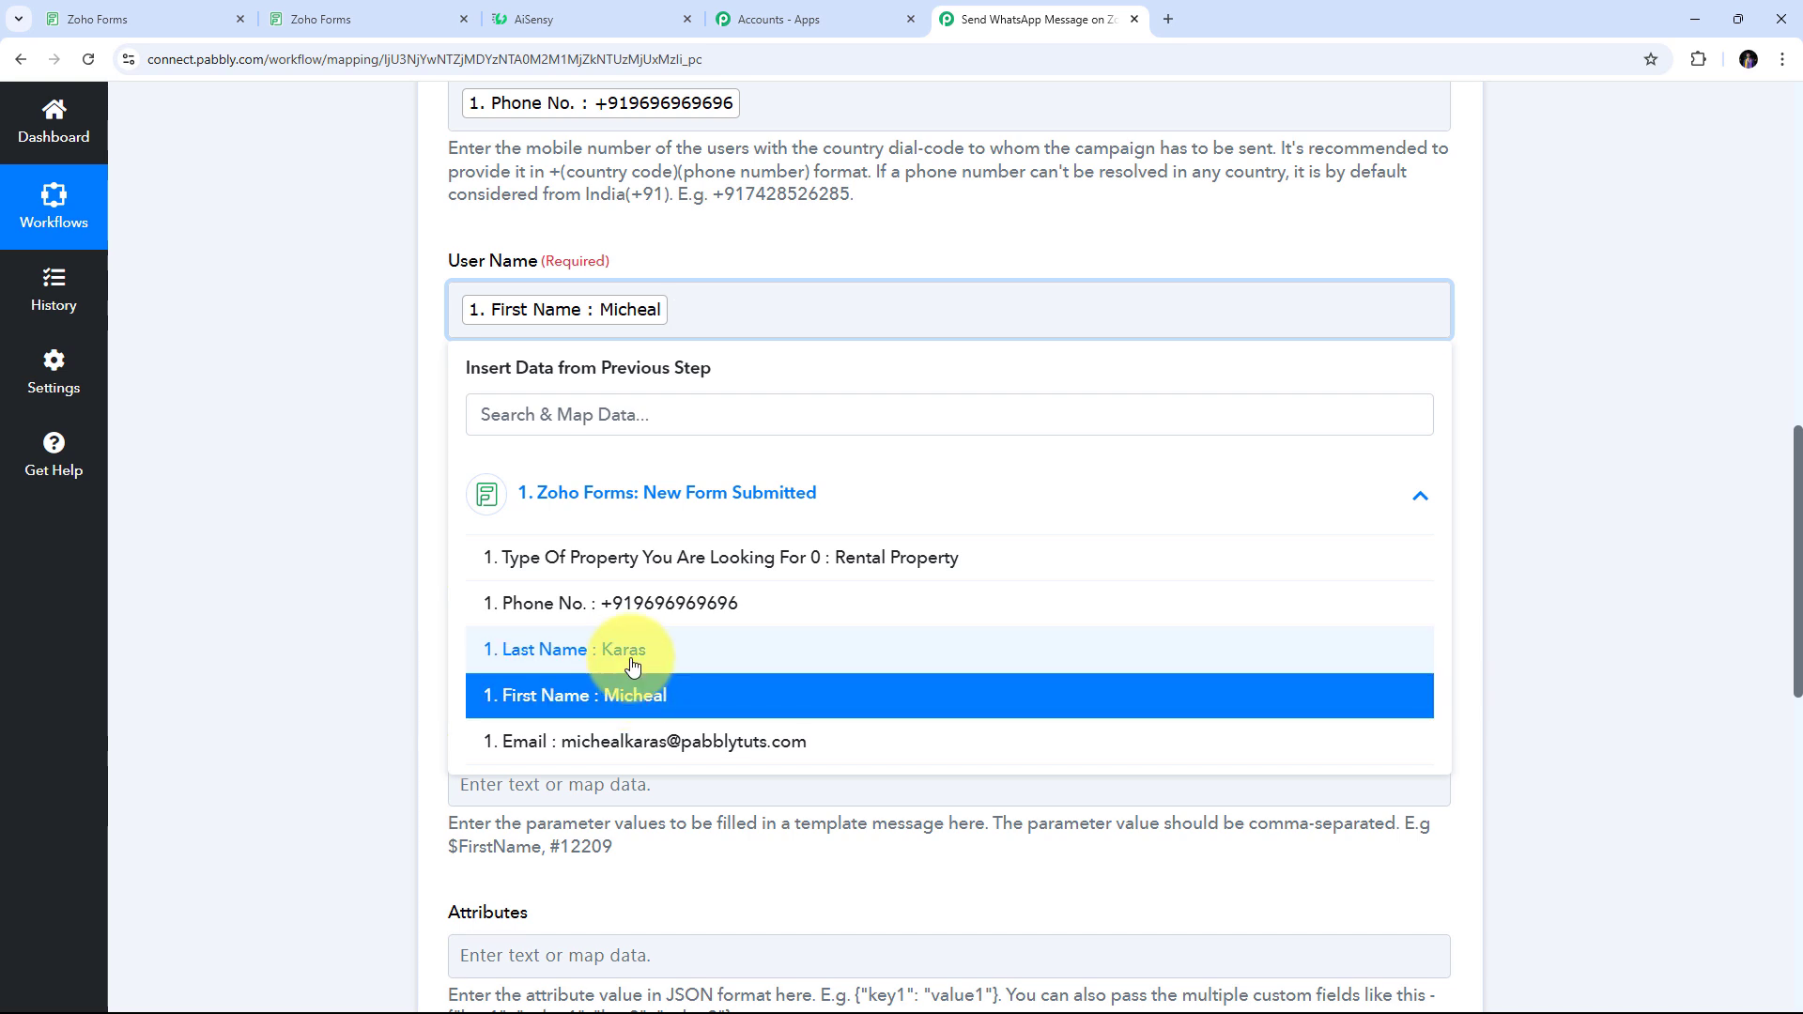
pyautogui.click(635, 663)
pyautogui.click(348, 420)
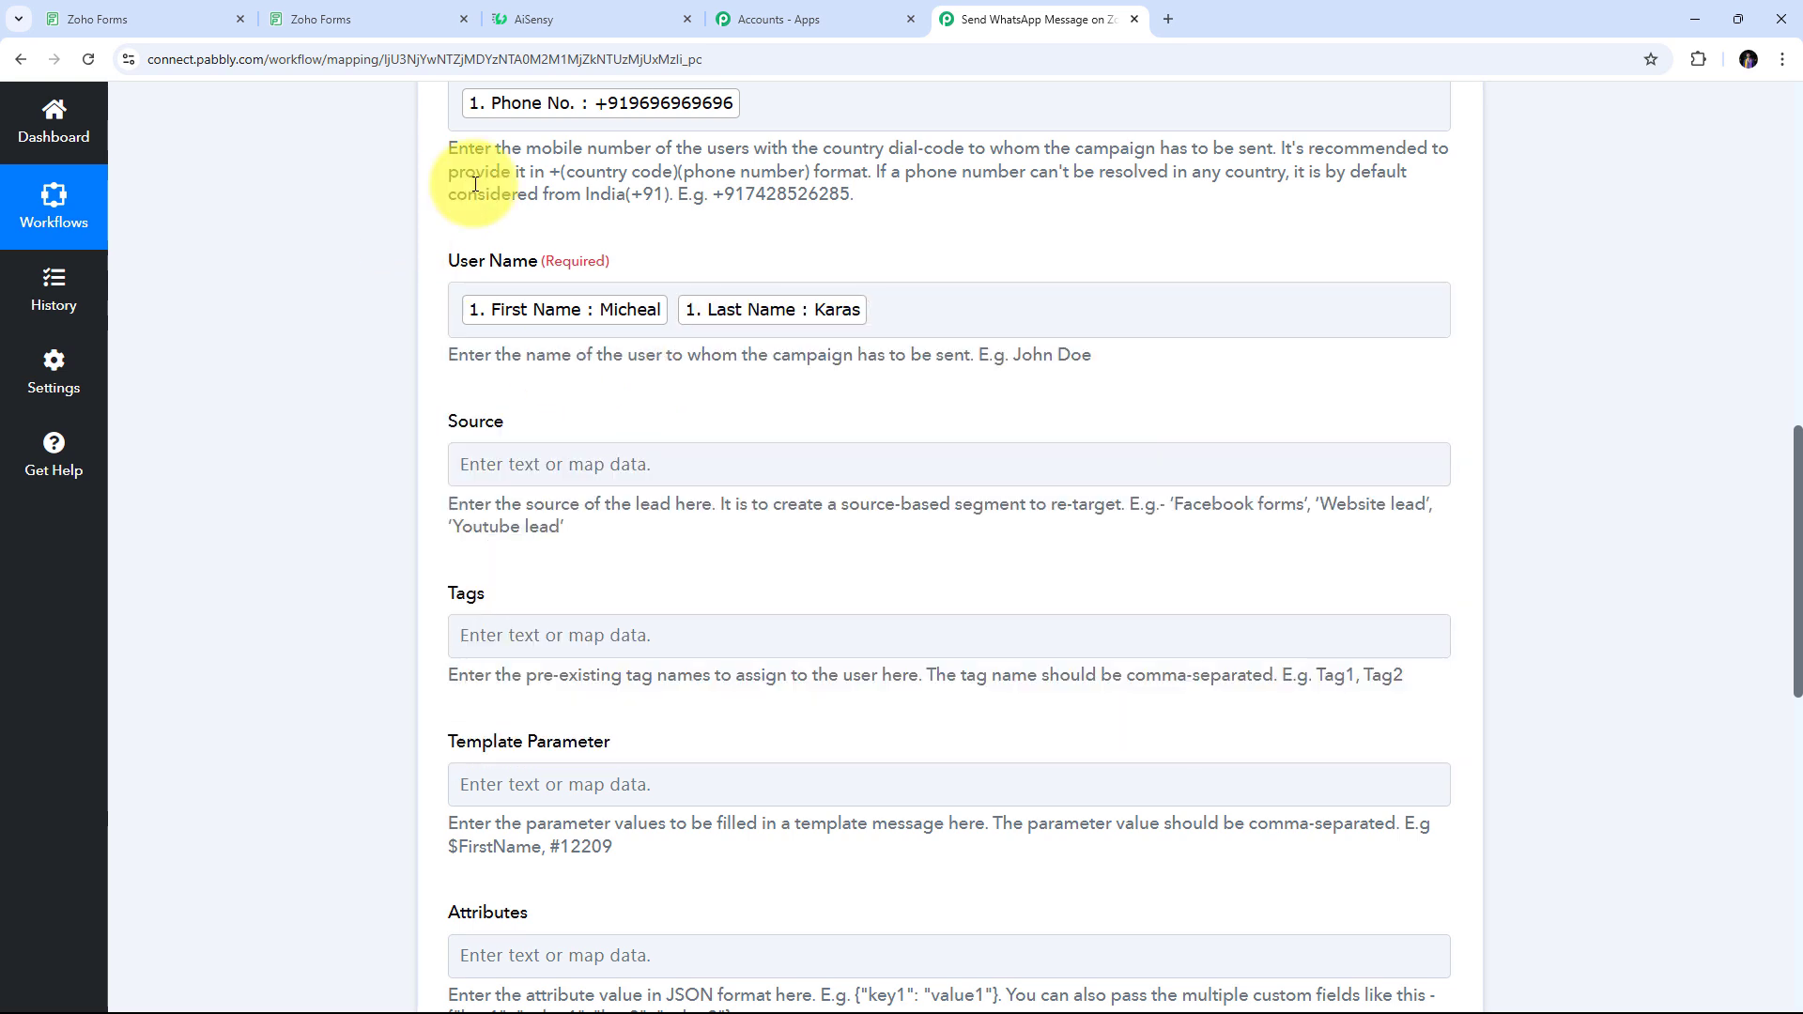
pyautogui.scroll(-1, 582, 381)
pyautogui.scroll(2, 523, 376)
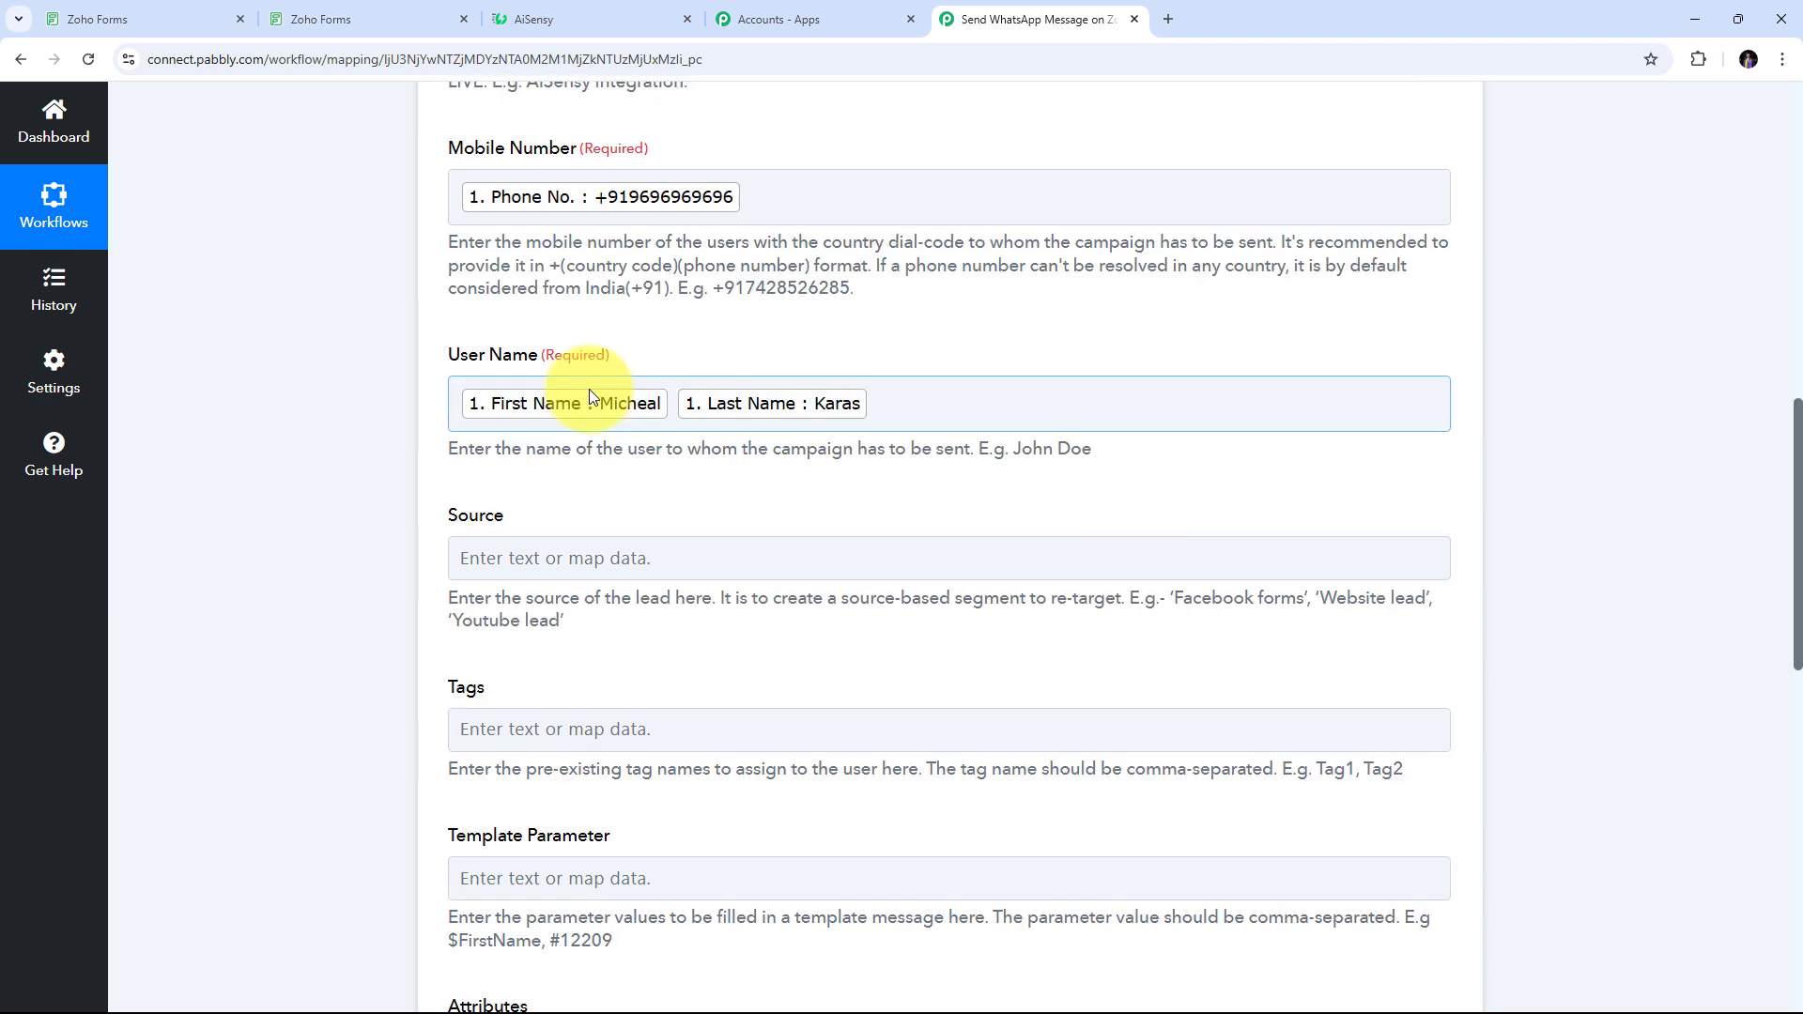
pyautogui.scroll(-2, 512, 390)
pyautogui.scroll(-1, 477, 638)
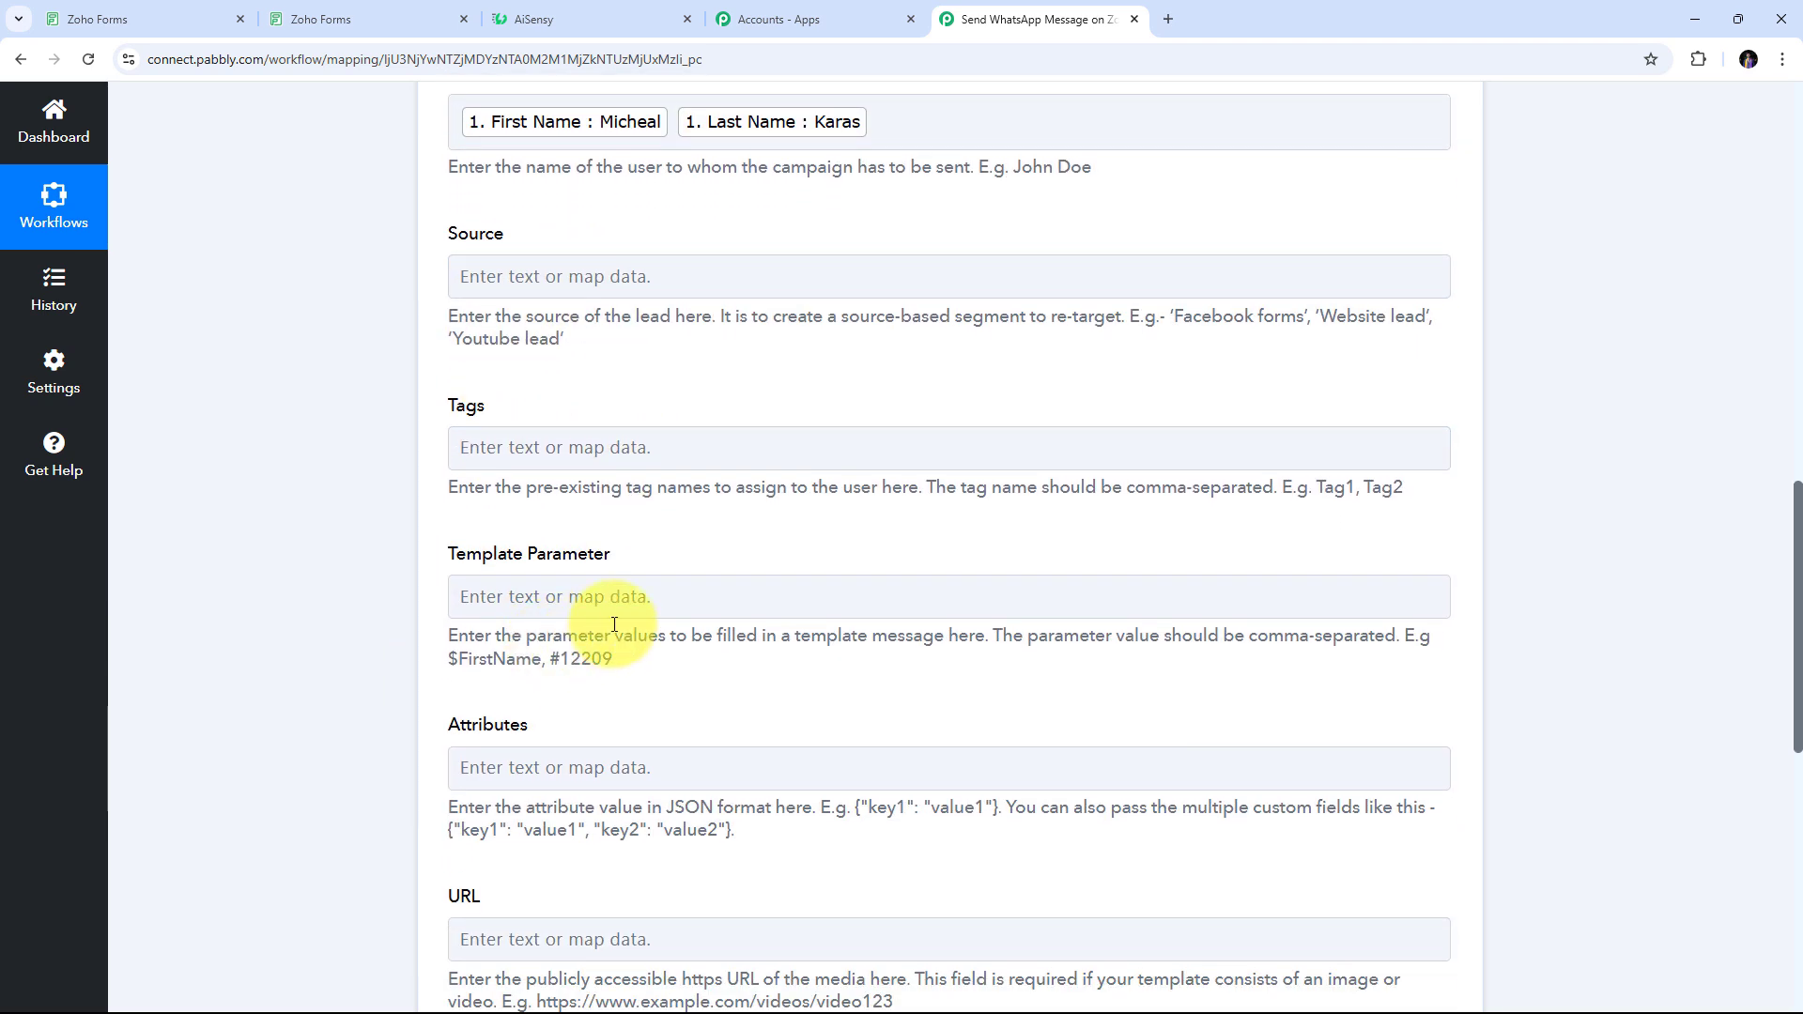
pyautogui.scroll(-1, 474, 723)
pyautogui.scroll(-2, 475, 797)
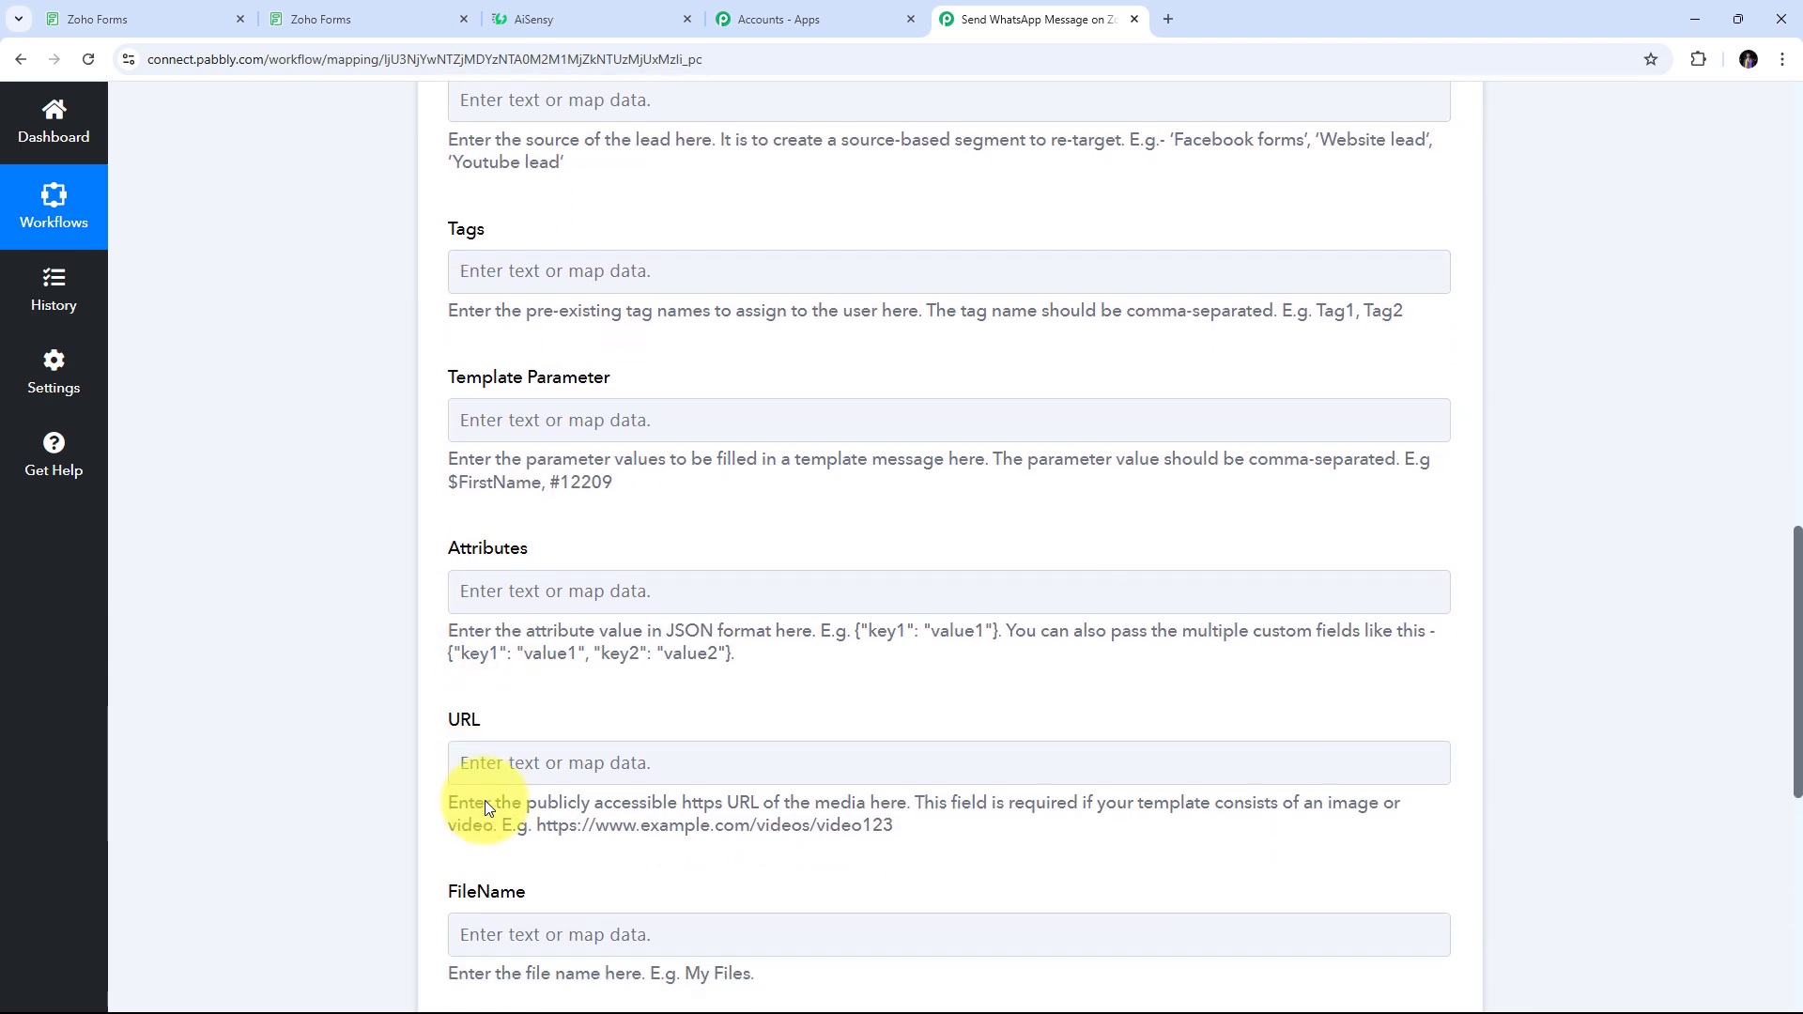
pyautogui.scroll(3, 526, 791)
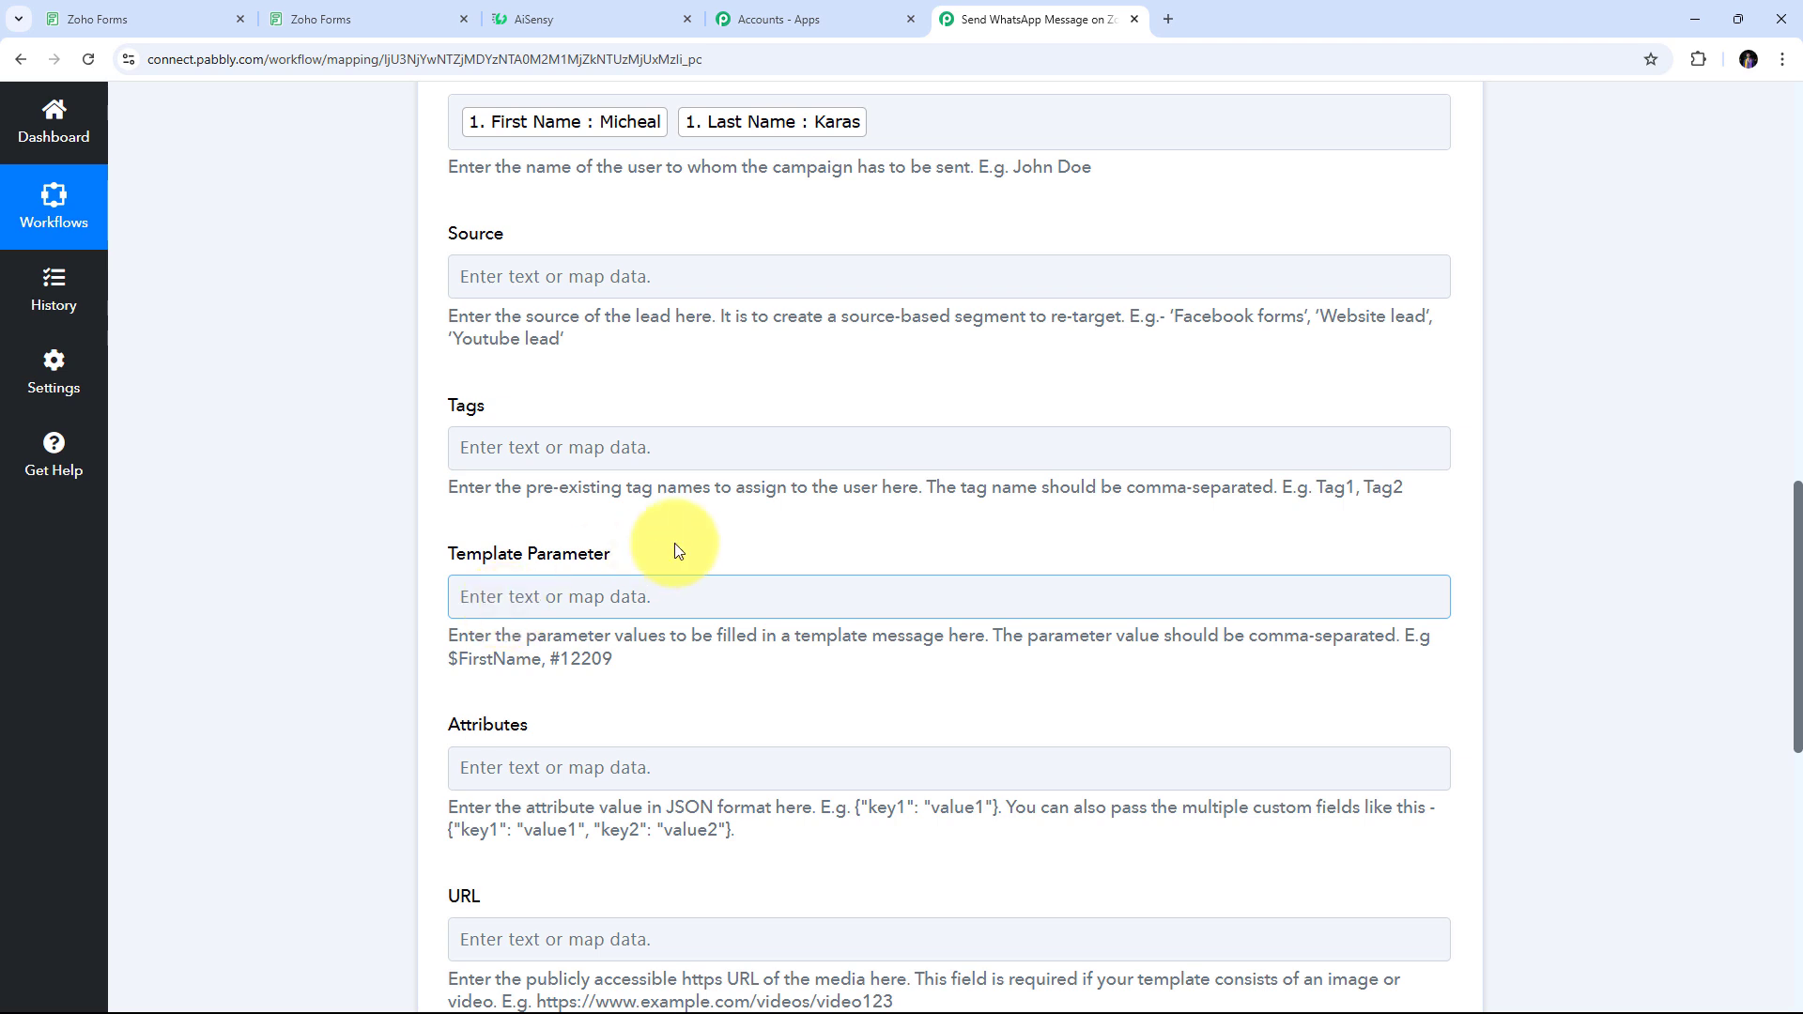
pyautogui.scroll(-1, 658, 549)
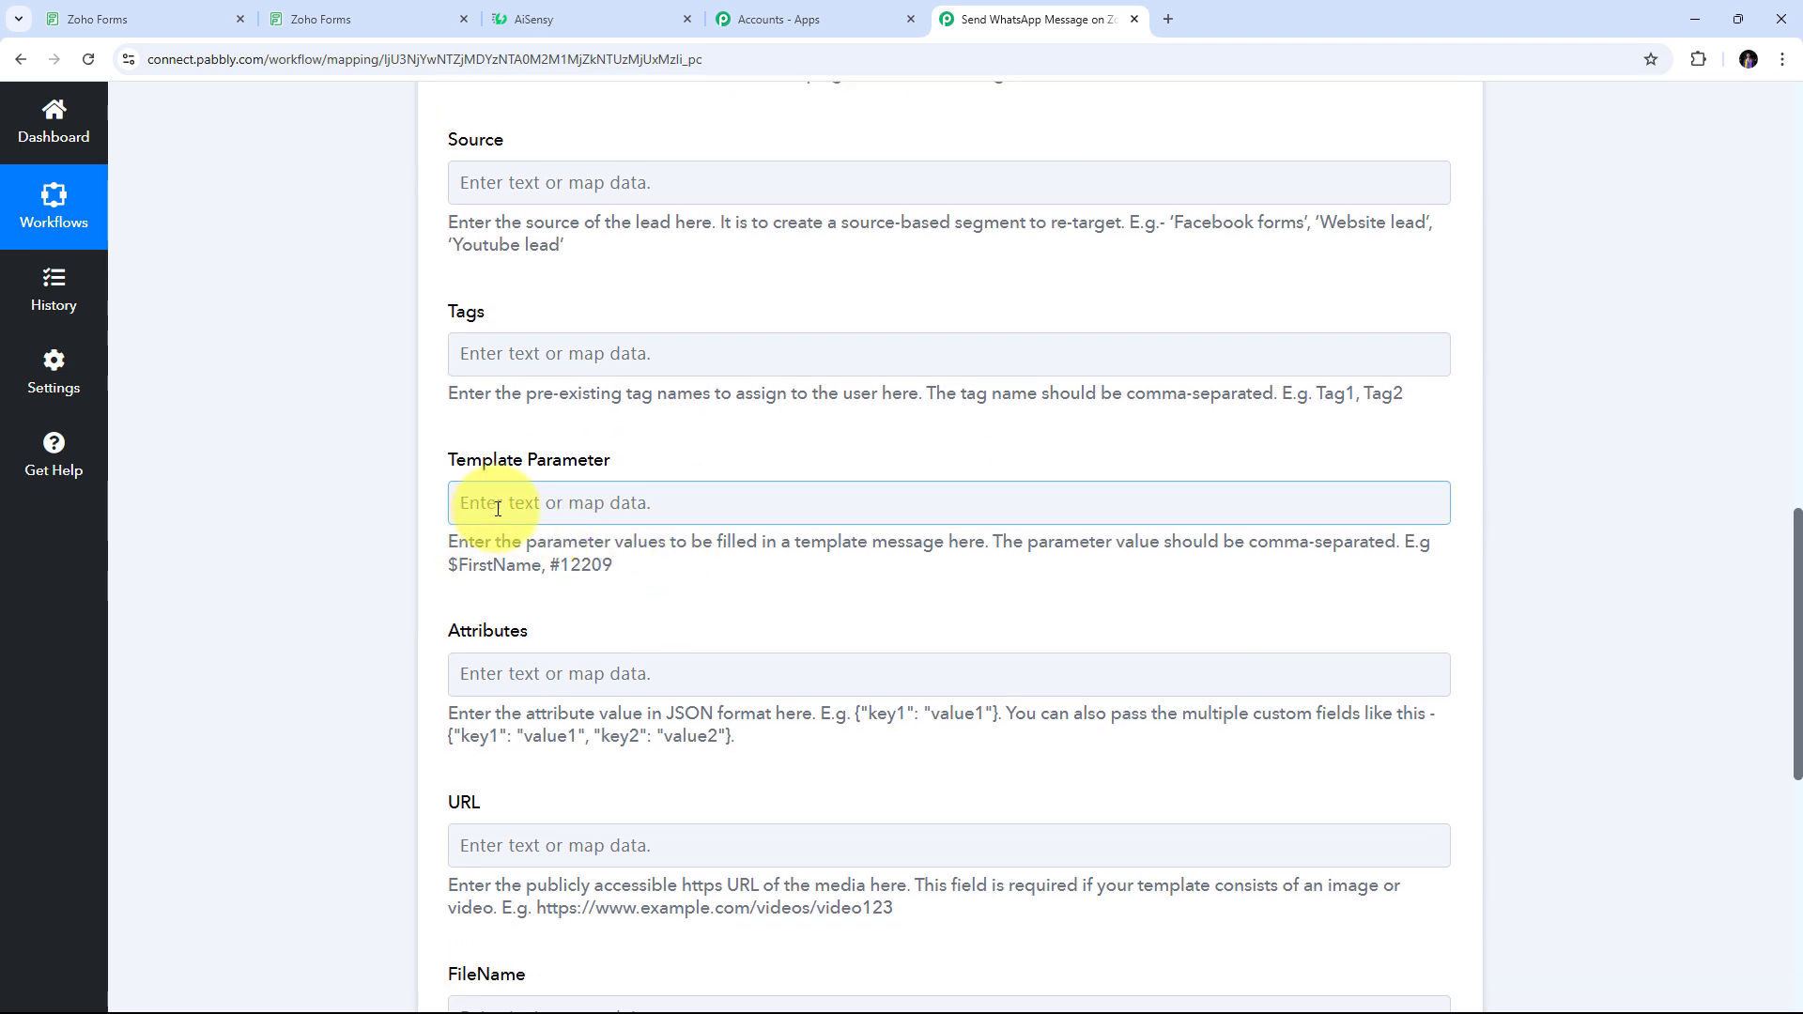
# Map Template Parameter to the Zoho Forms submission's First Name followed by Last Name
pyautogui.click(742, 502)
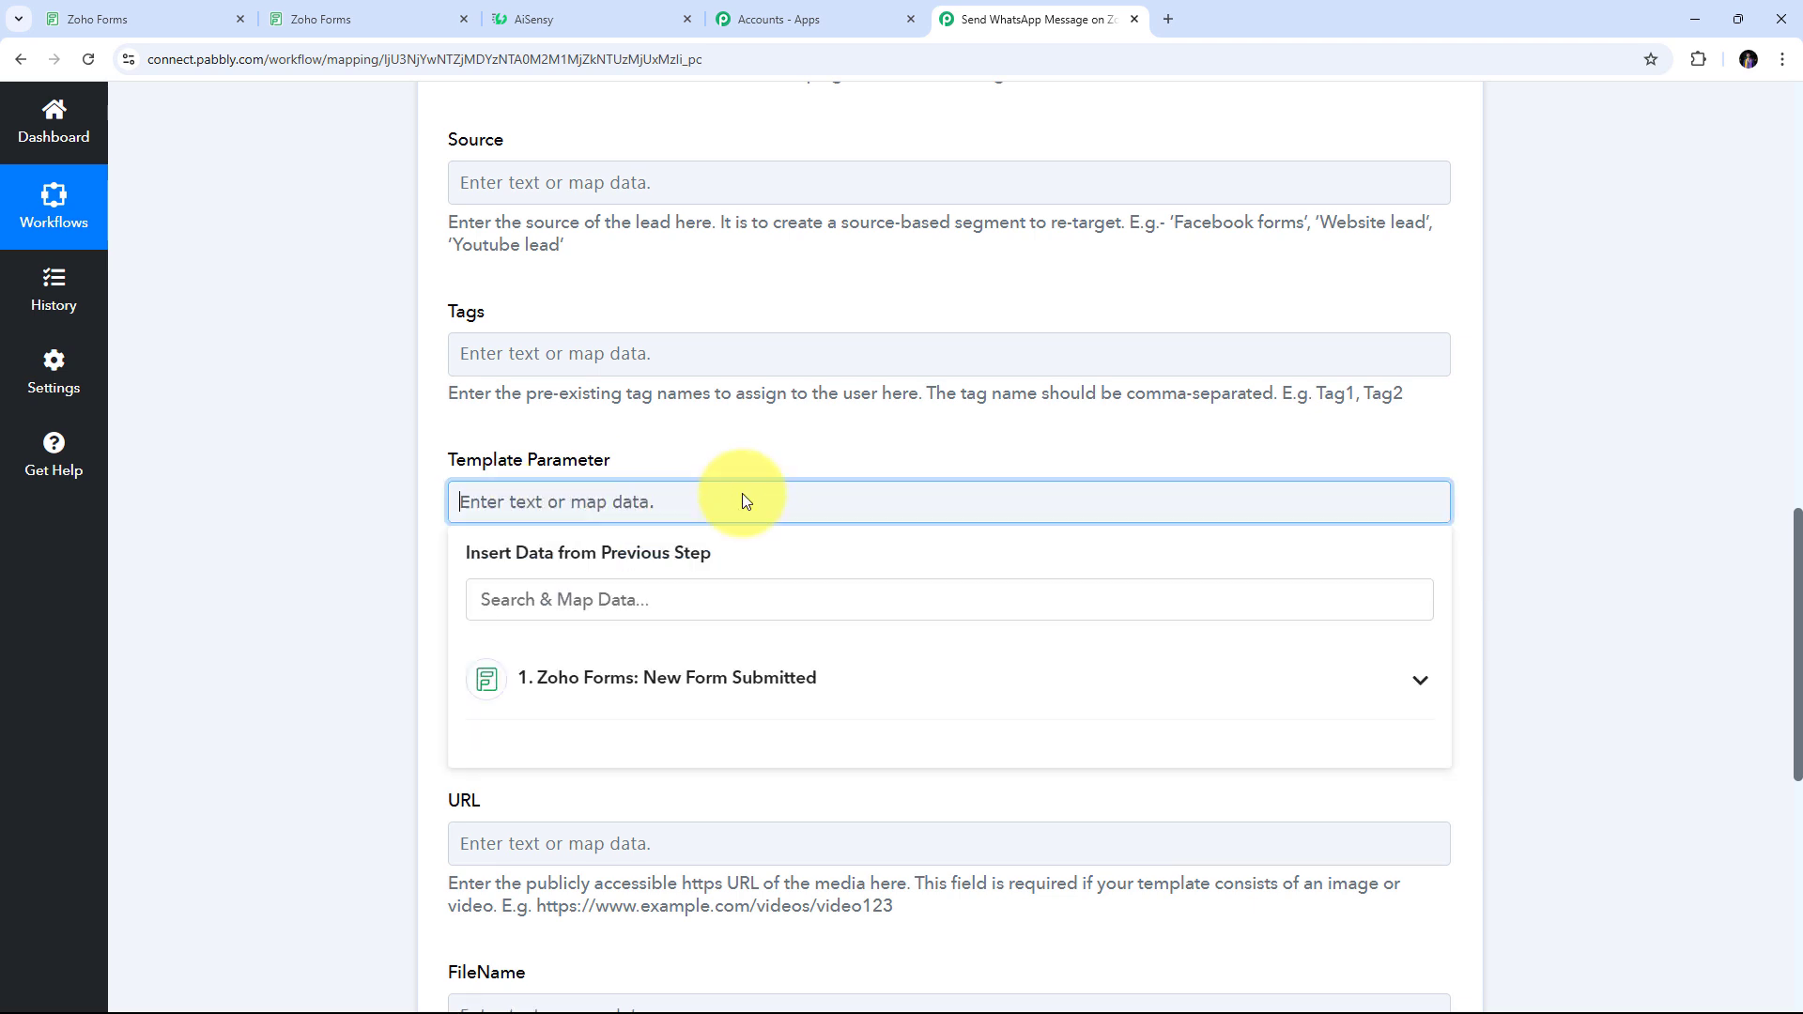
pyautogui.click(776, 692)
pyautogui.scroll(-1, 817, 704)
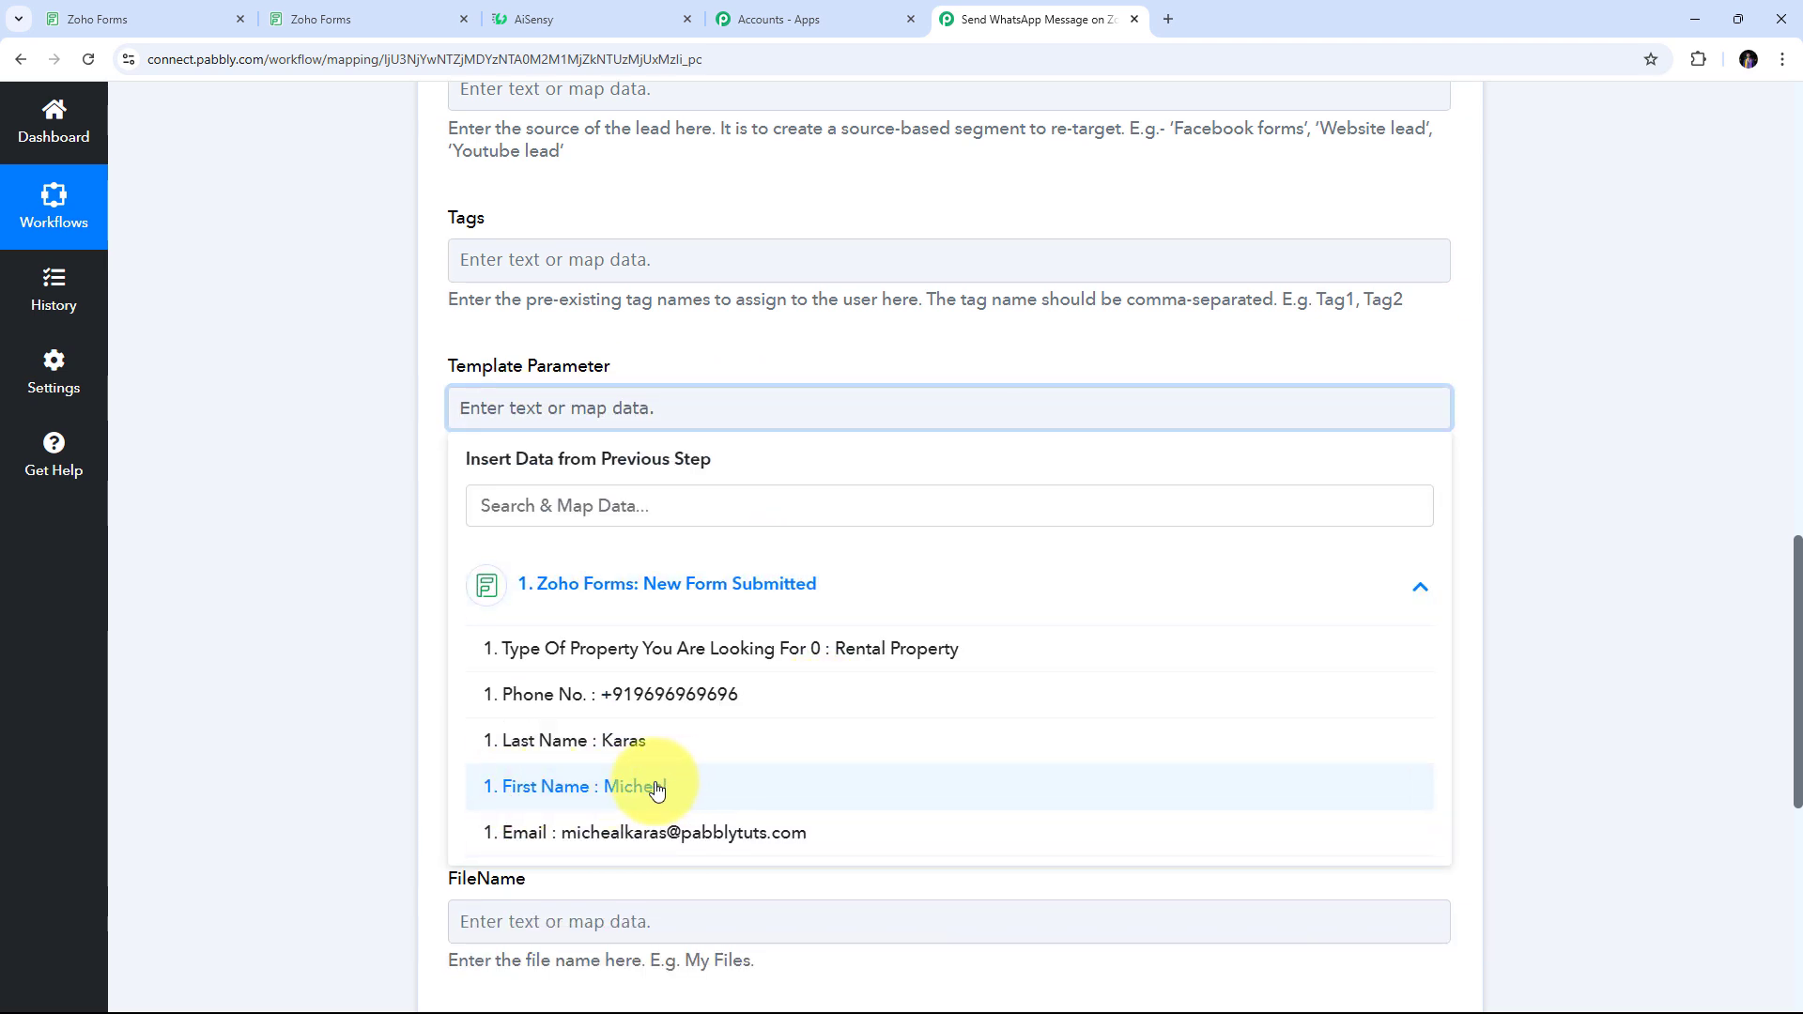
pyautogui.click(652, 794)
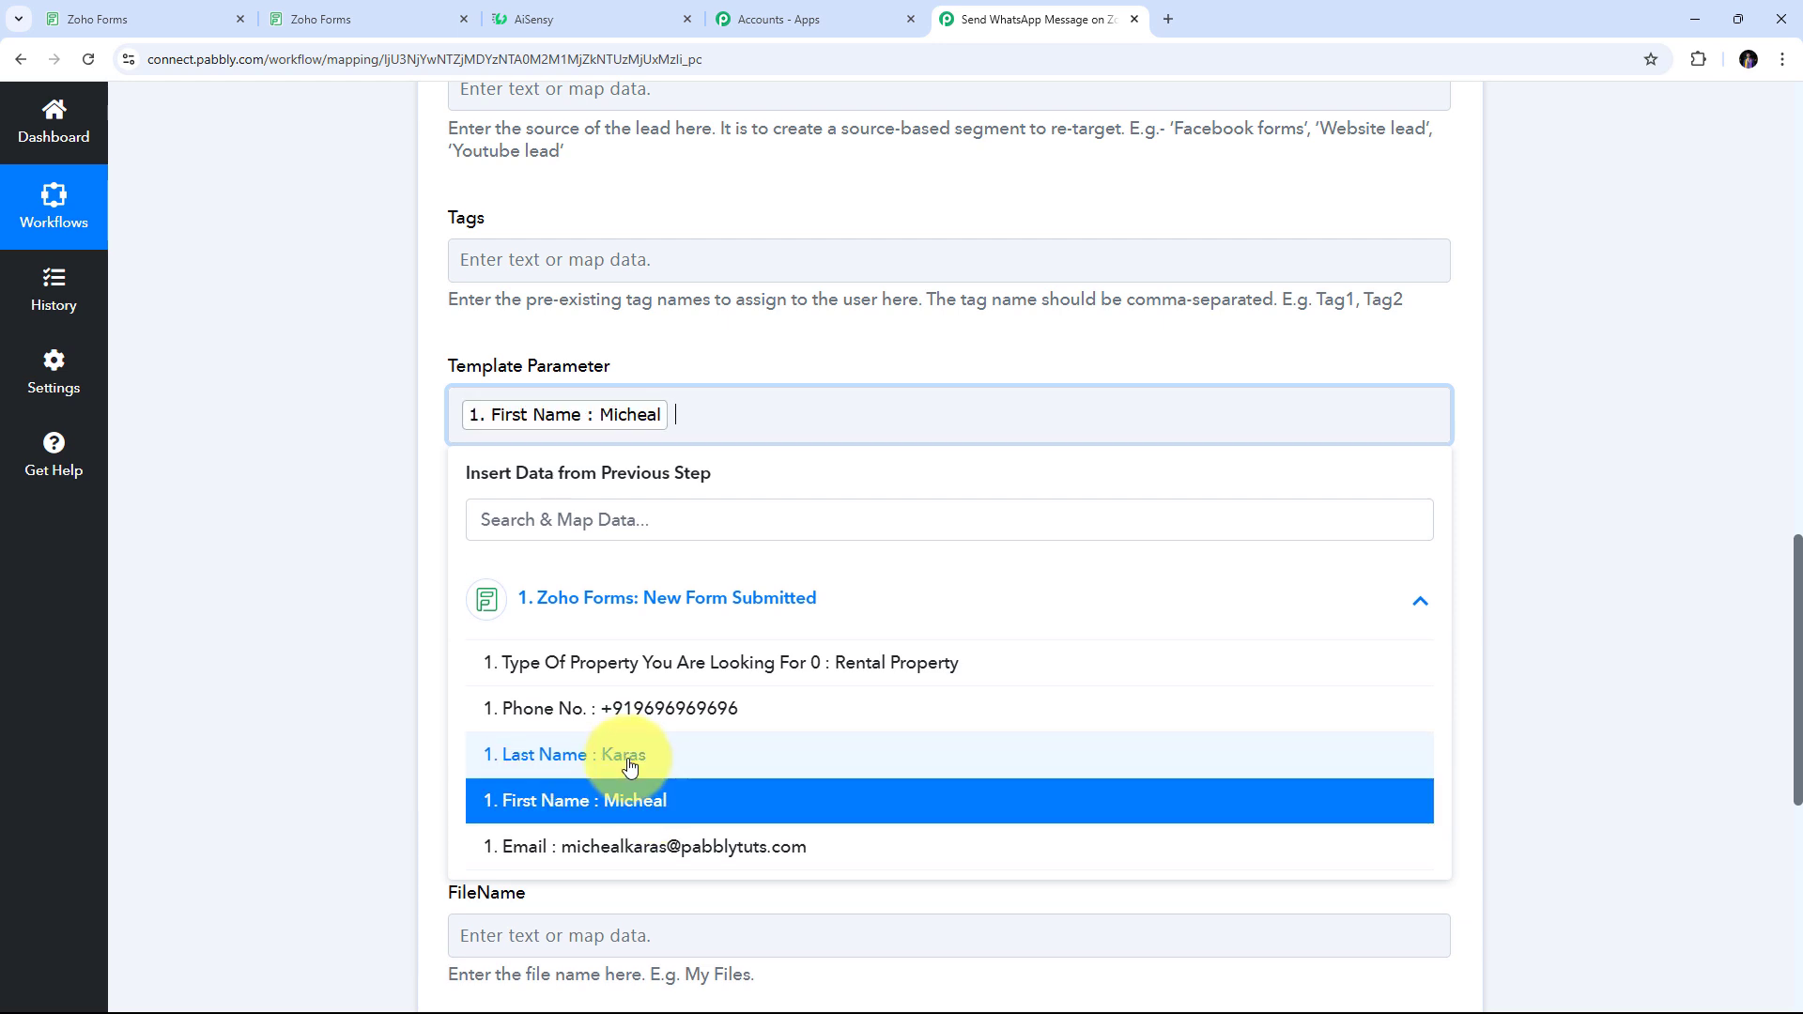
pyautogui.click(629, 766)
pyautogui.click(232, 482)
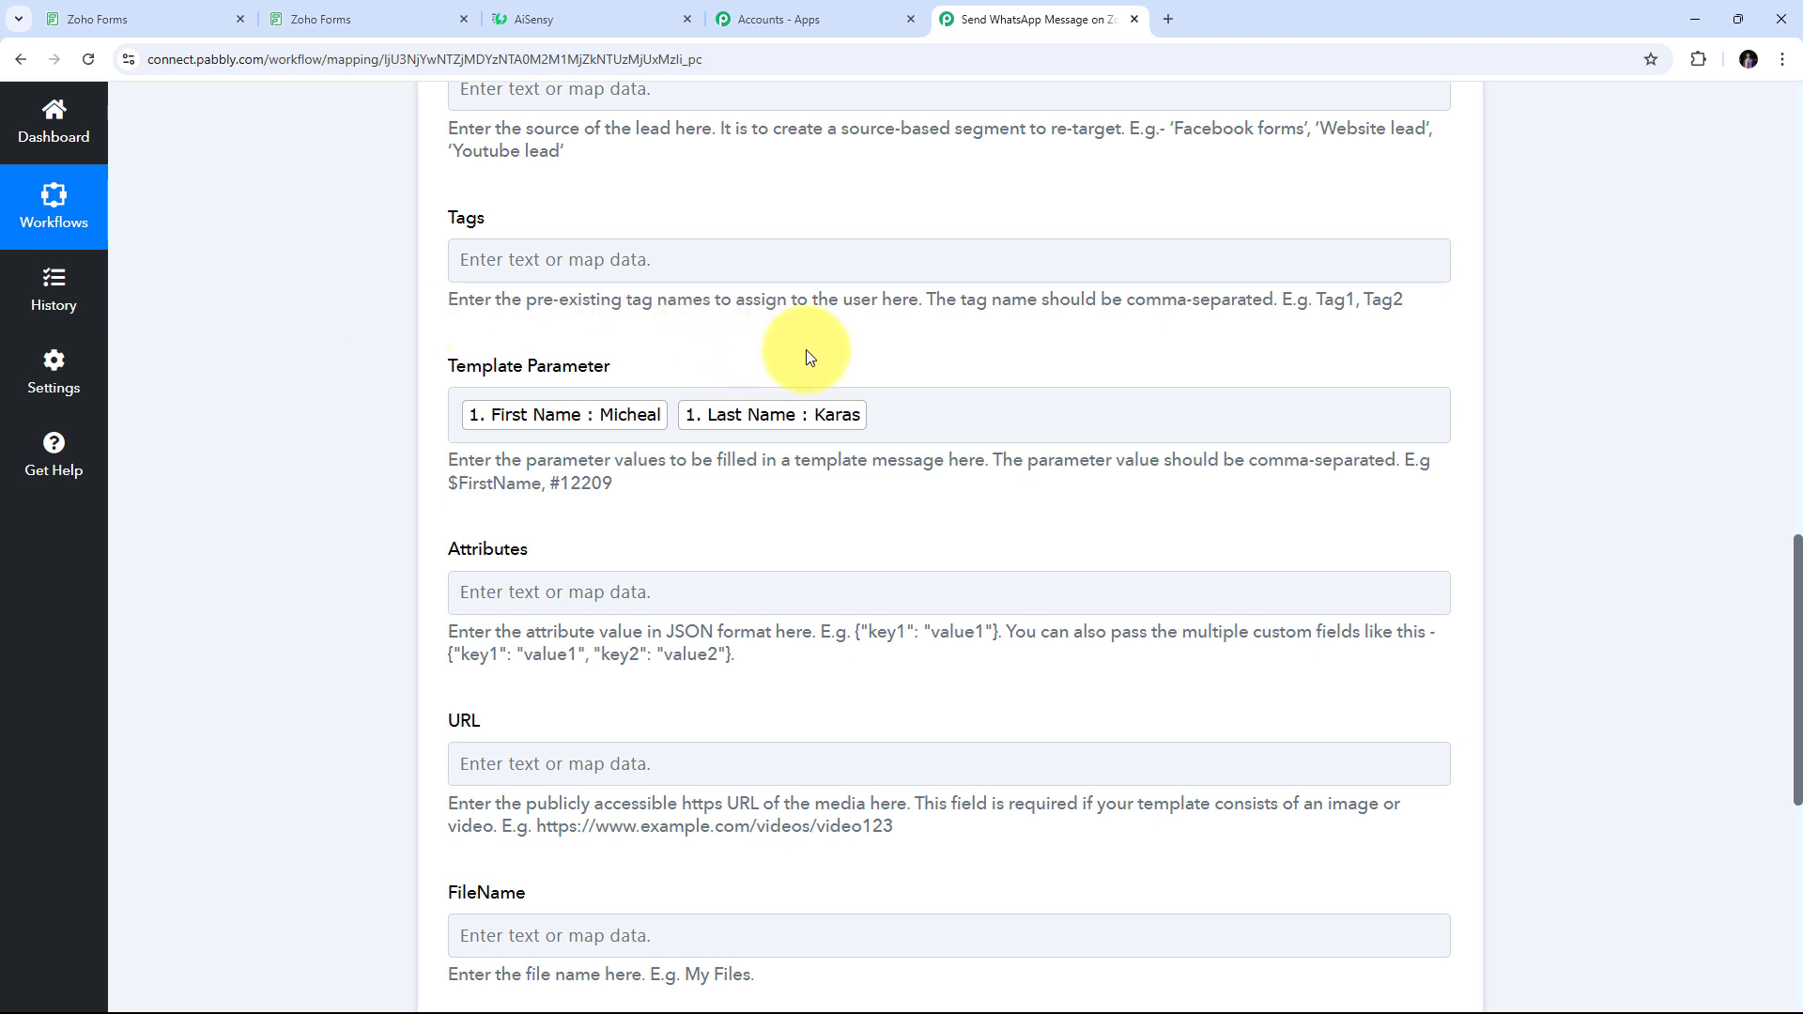
pyautogui.scroll(-1, 636, 587)
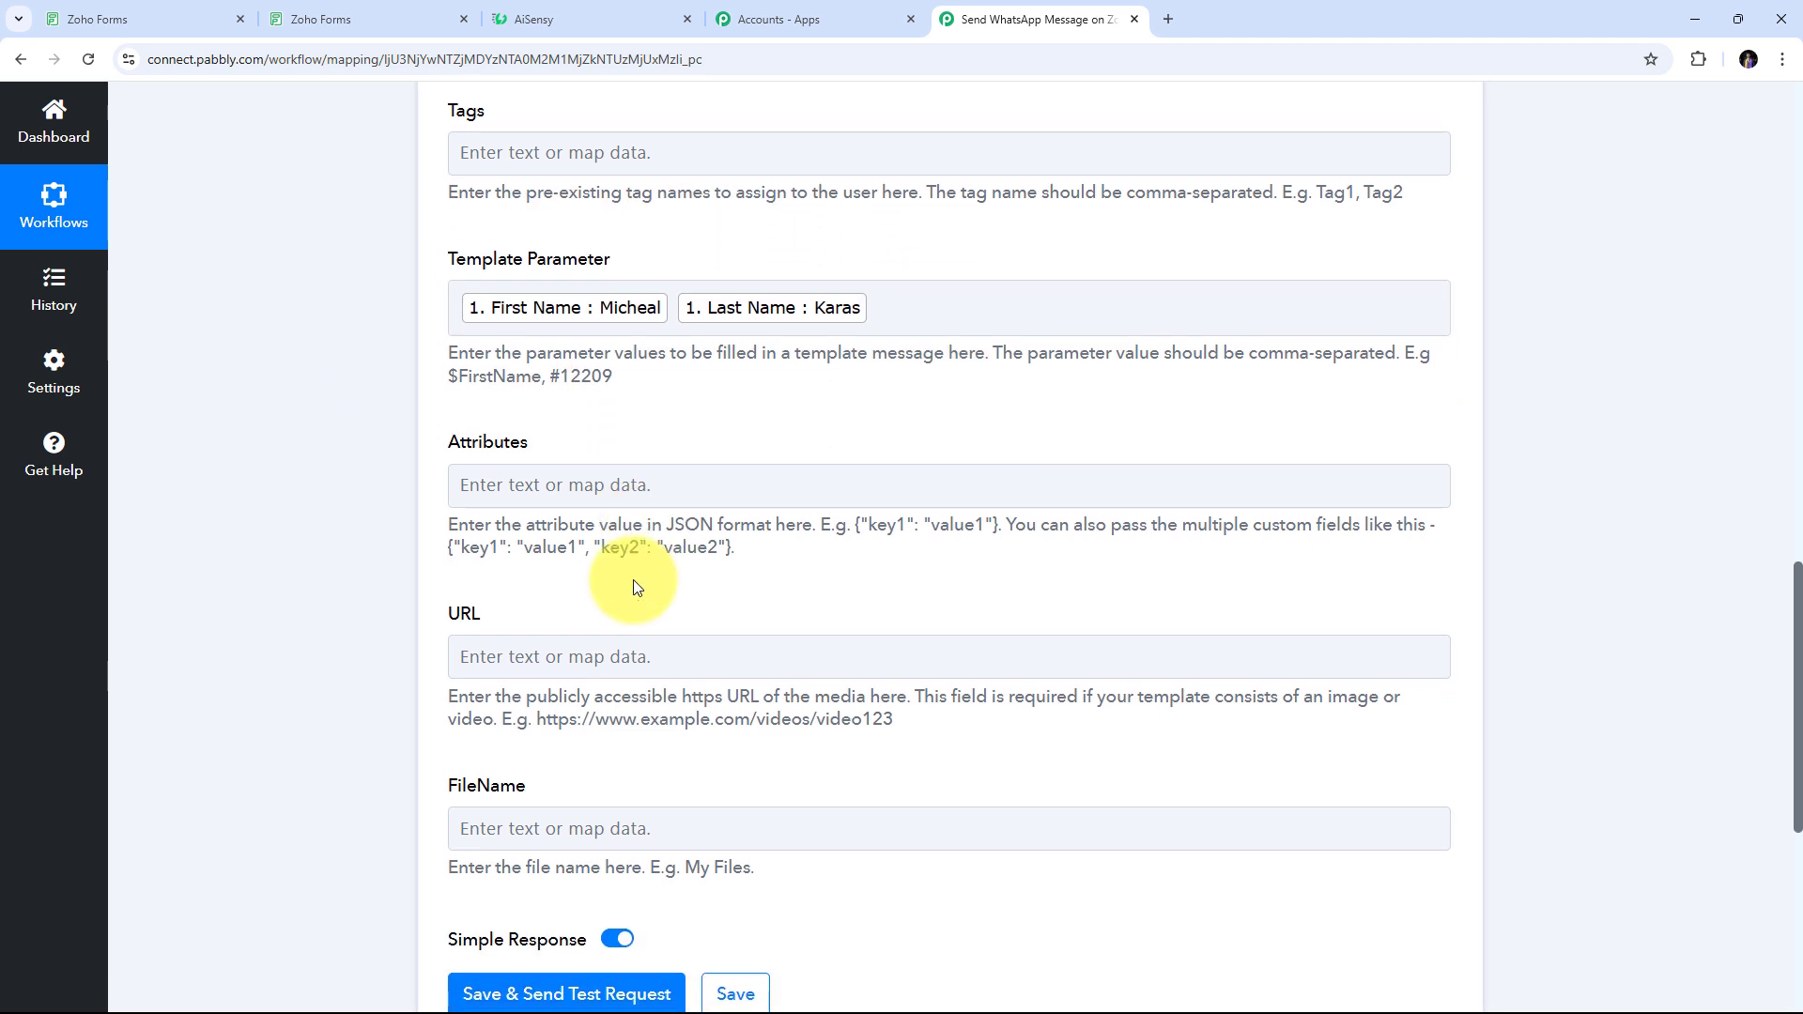
pyautogui.scroll(-1, 610, 648)
pyautogui.scroll(5, 354, 395)
pyautogui.scroll(-4, 773, 540)
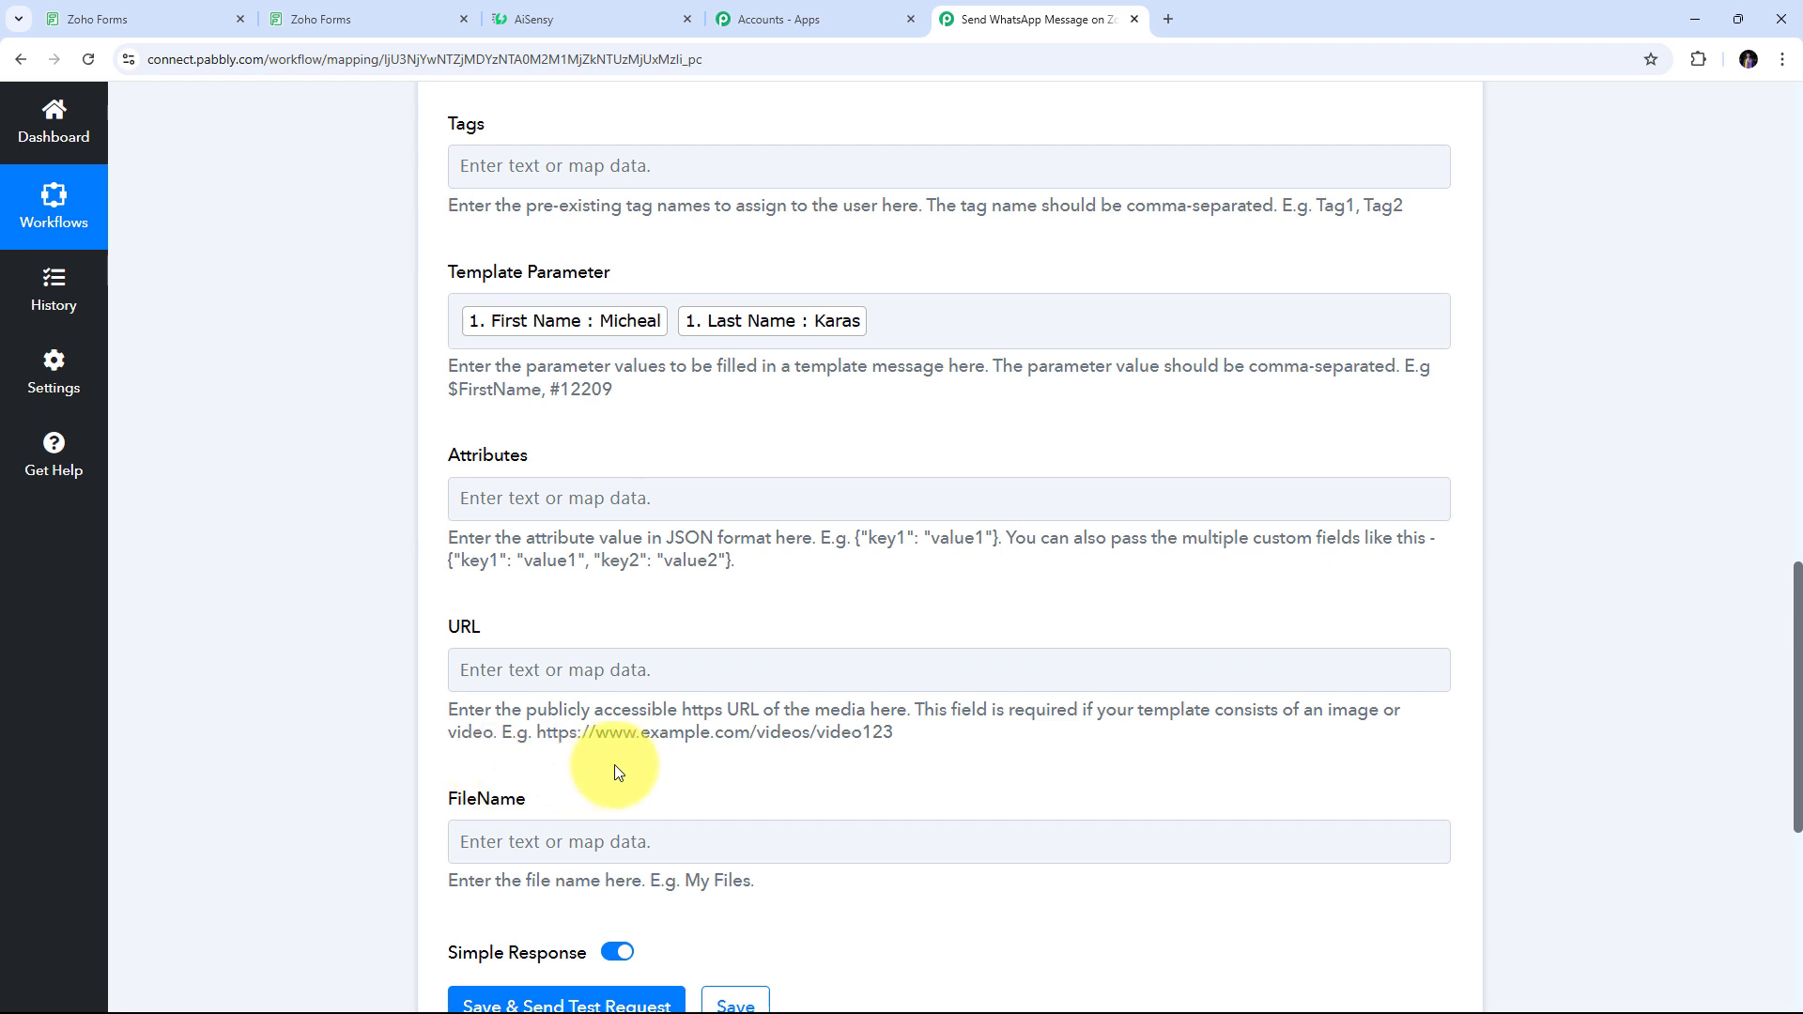
pyautogui.scroll(3, 614, 765)
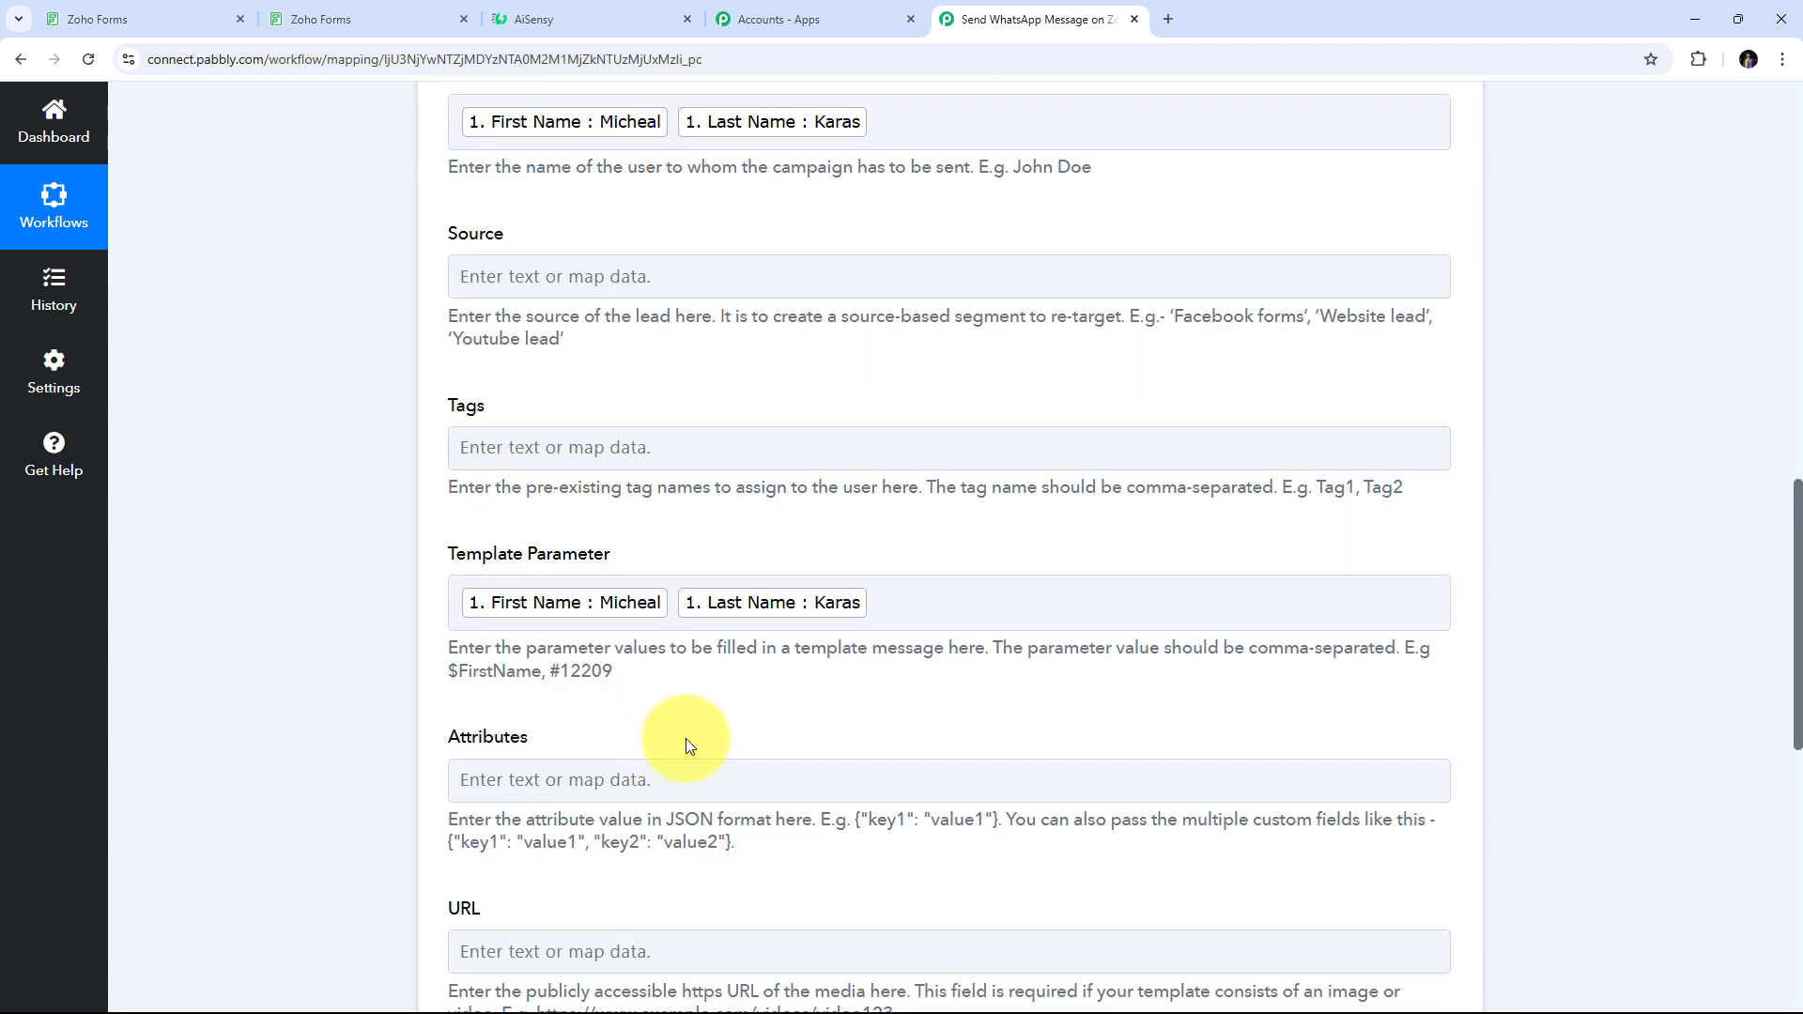
pyautogui.scroll(5, 757, 479)
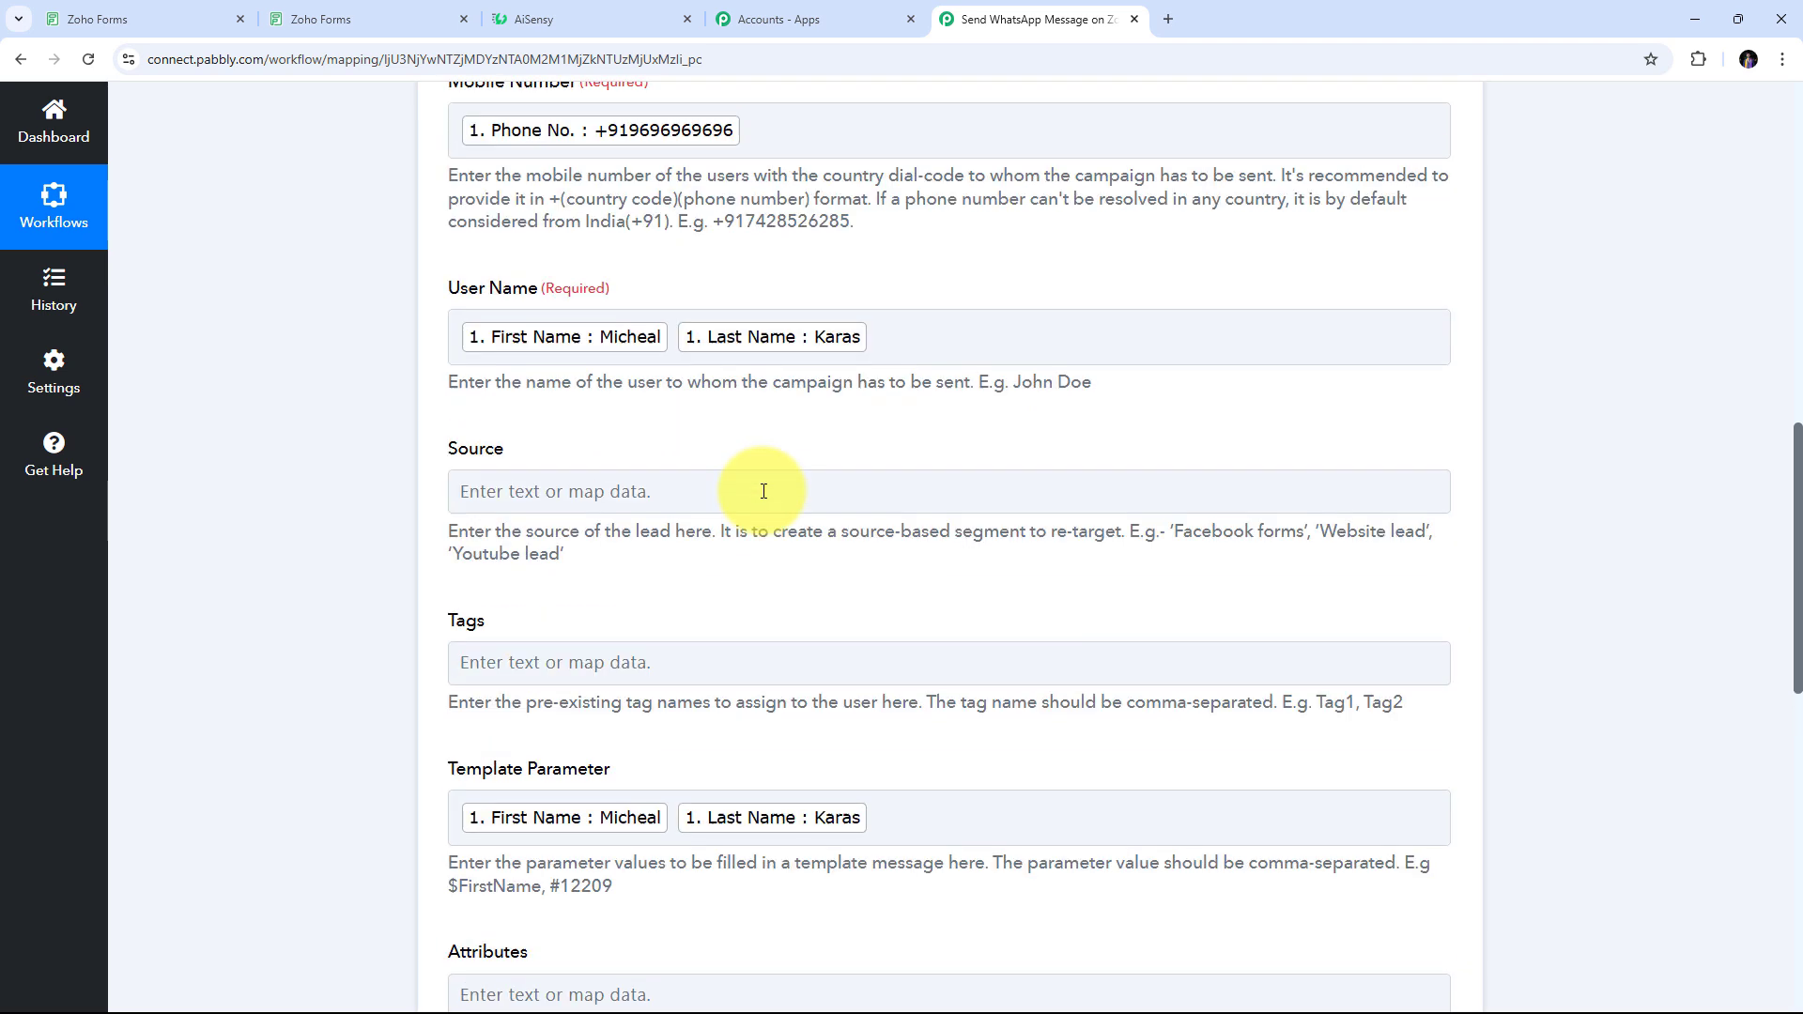
pyautogui.scroll(-6, 763, 490)
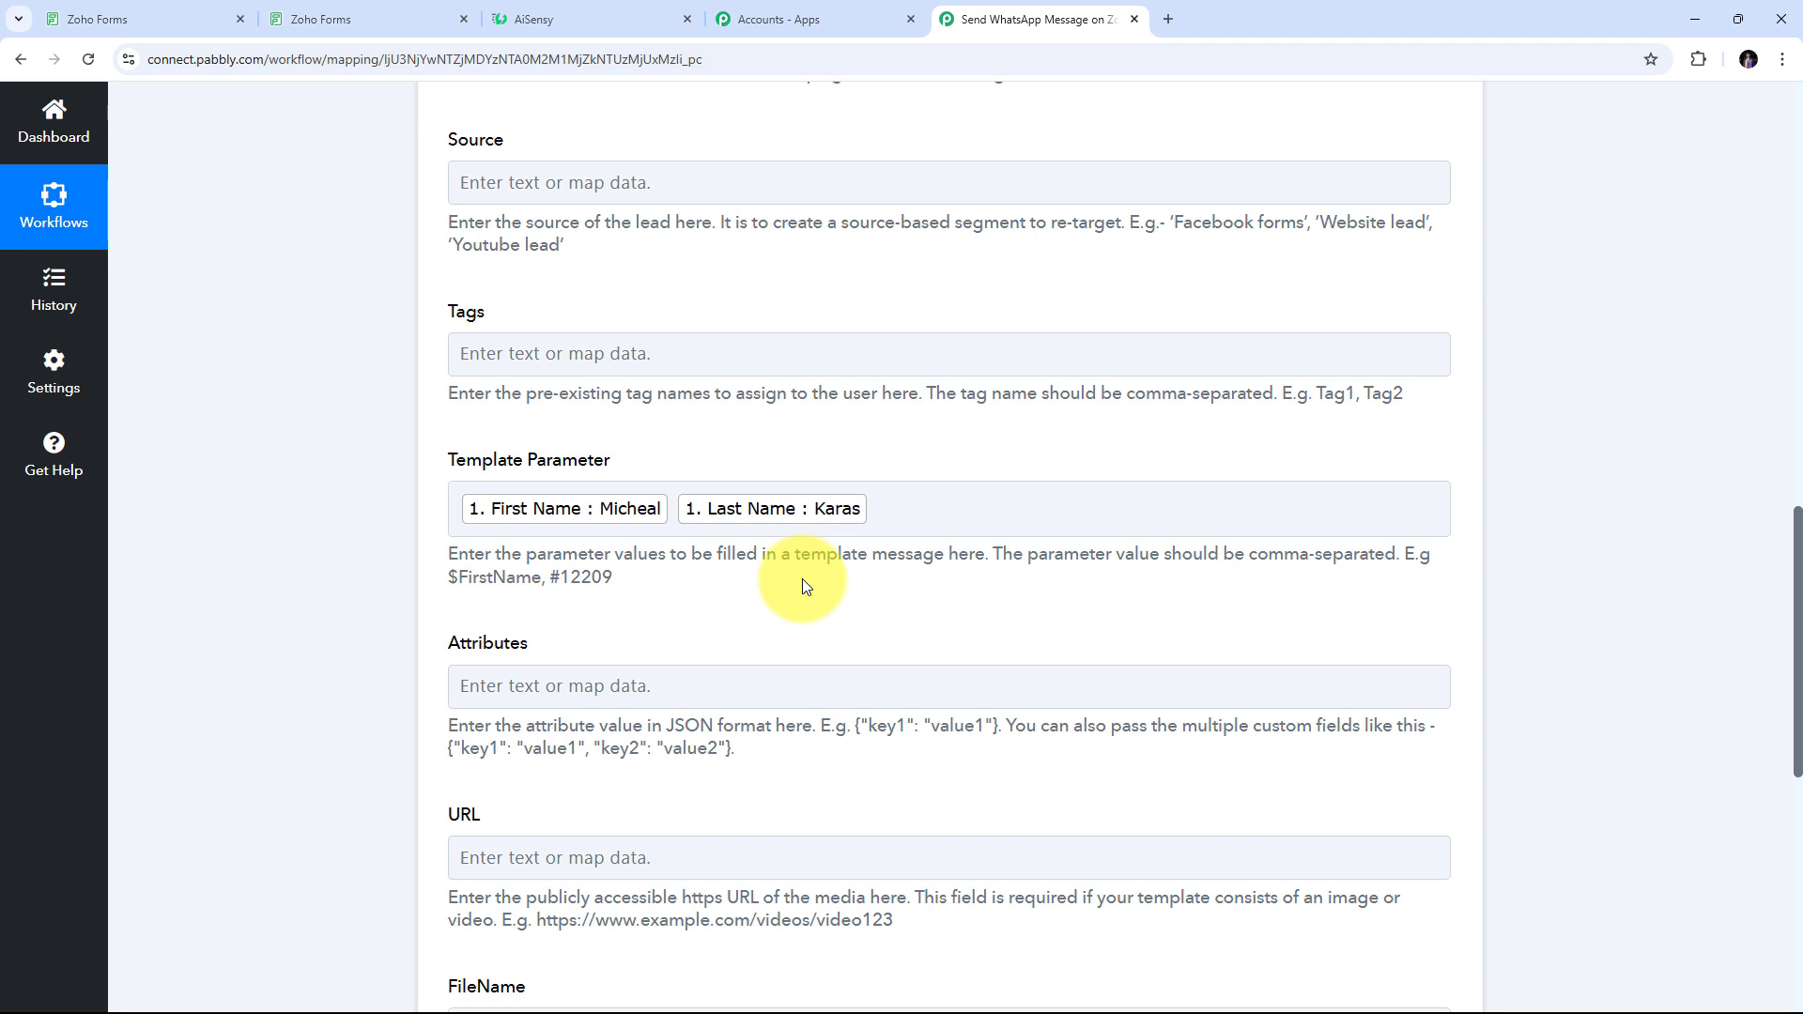
pyautogui.scroll(3, 802, 578)
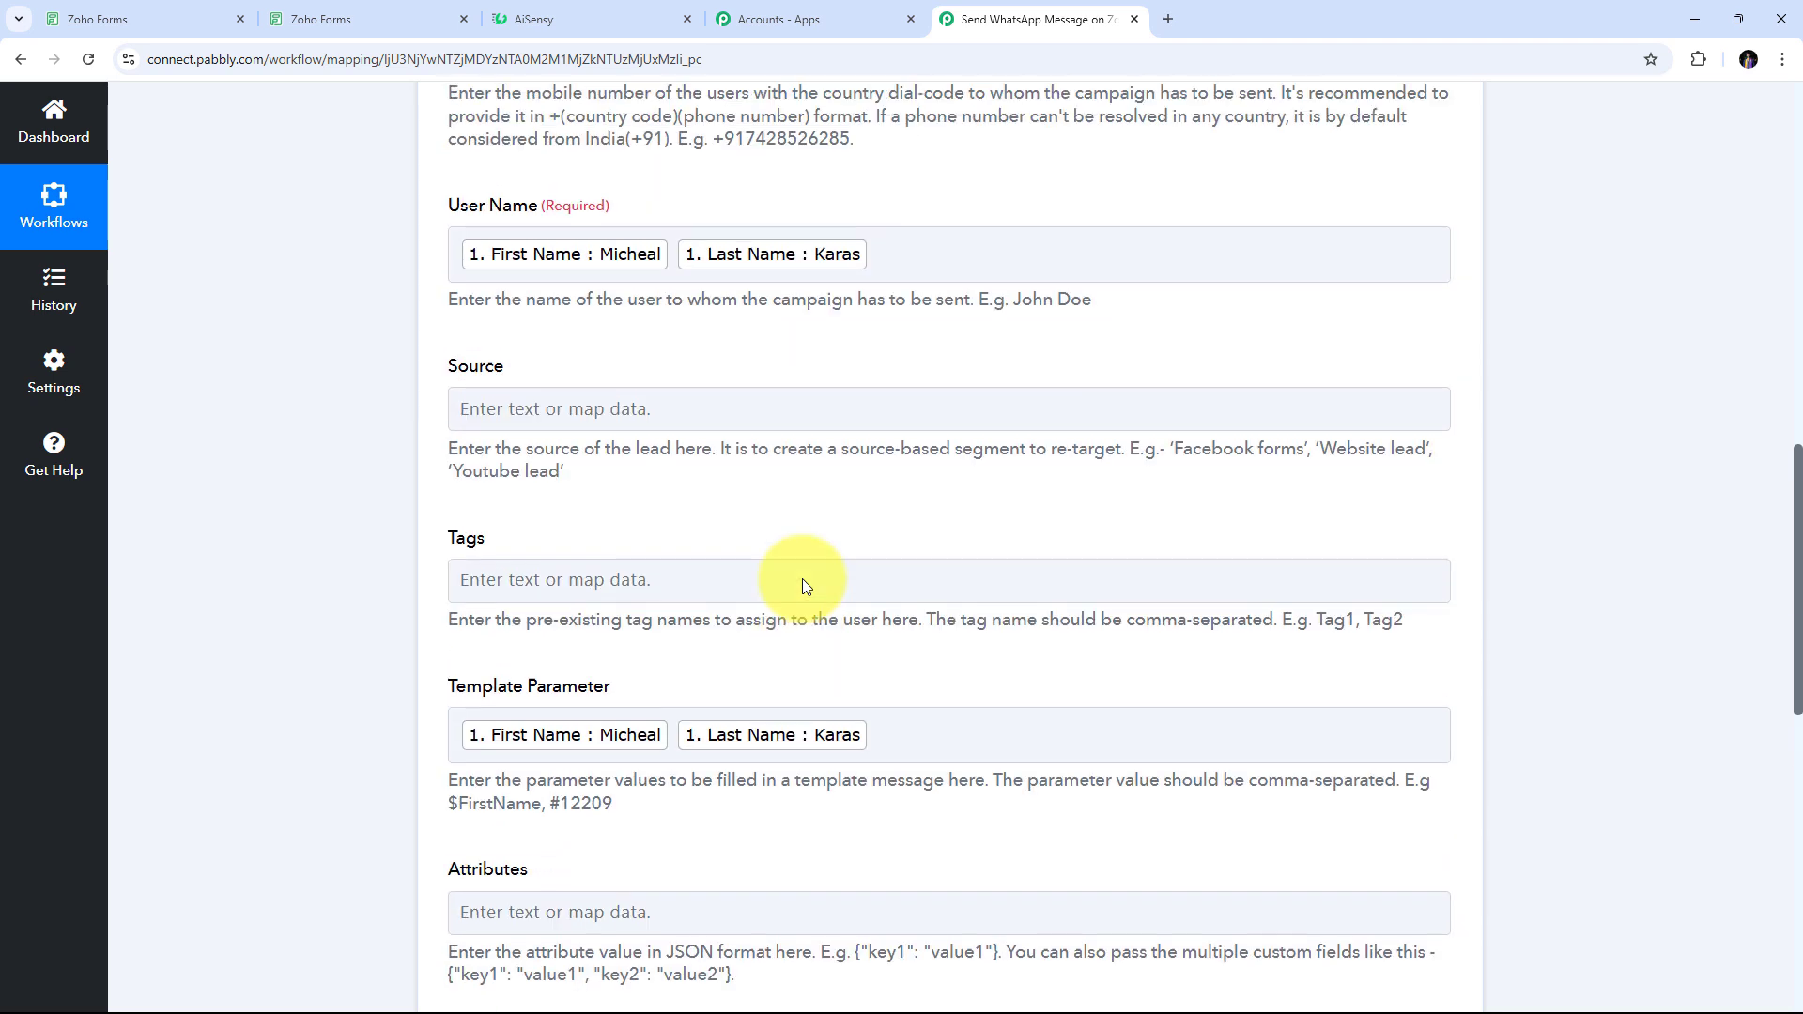
pyautogui.scroll(-2, 803, 579)
pyautogui.scroll(-2, 802, 579)
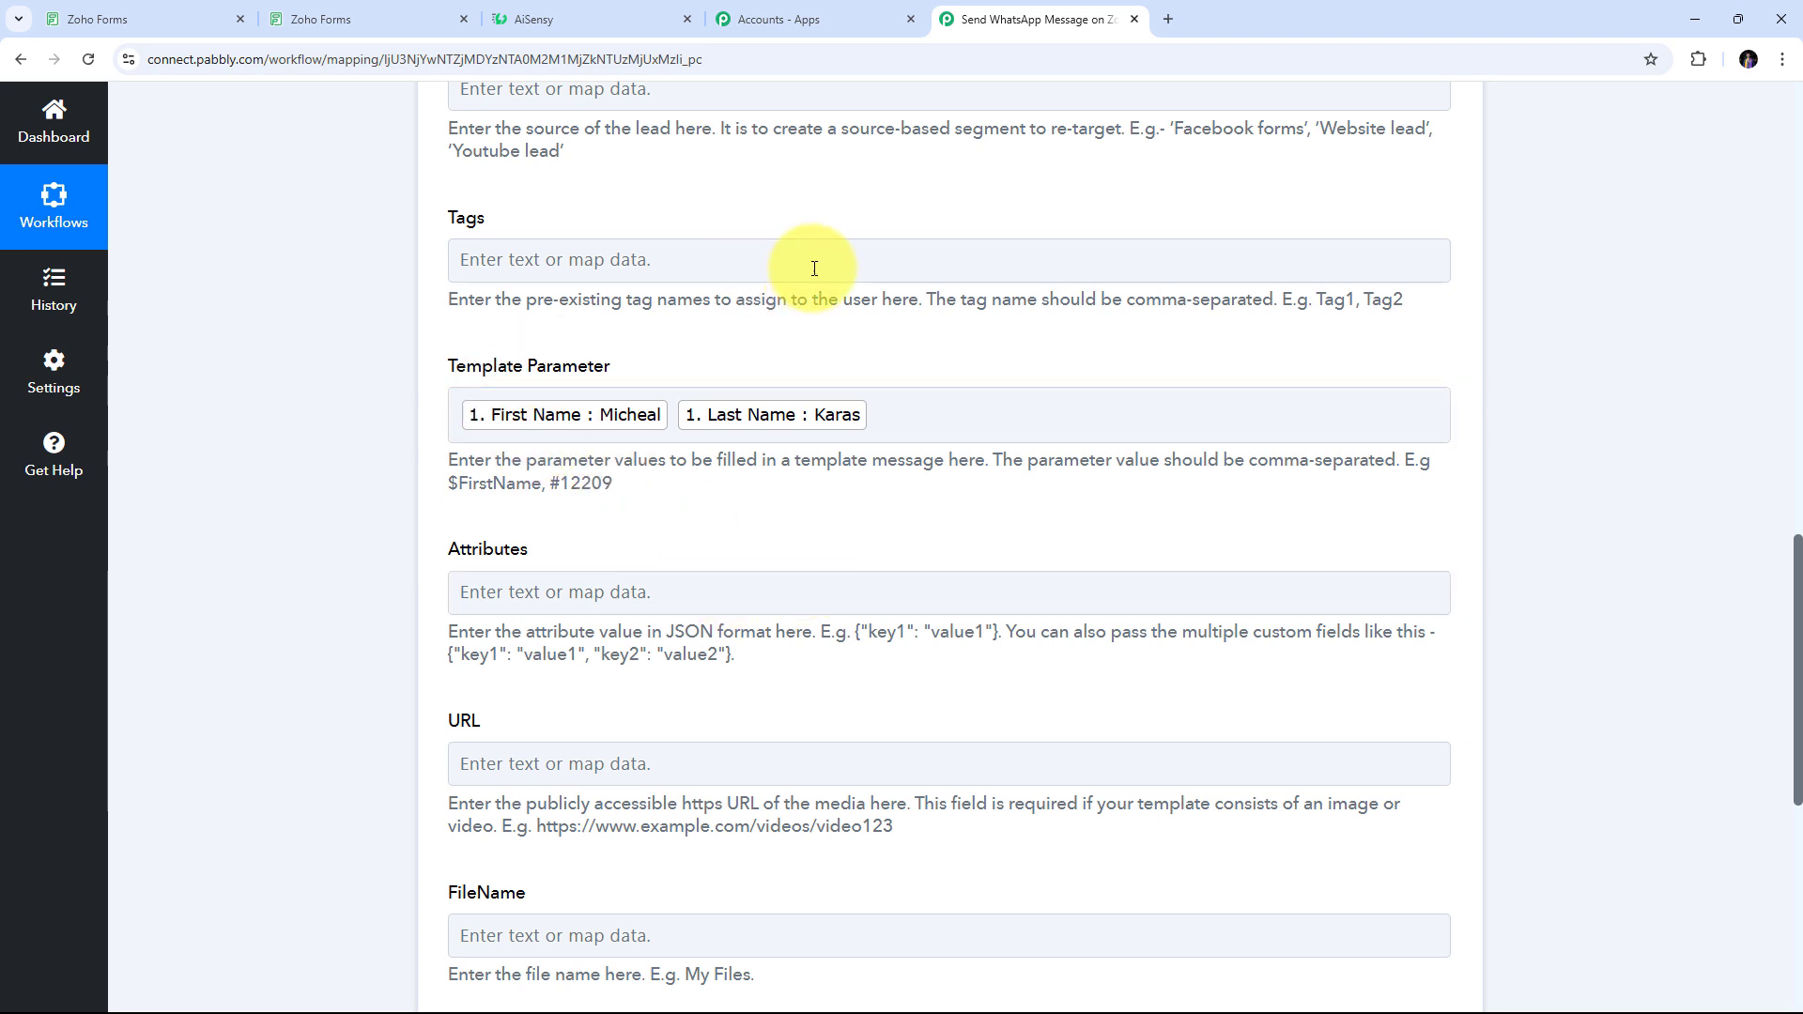
pyautogui.scroll(-6, 906, 383)
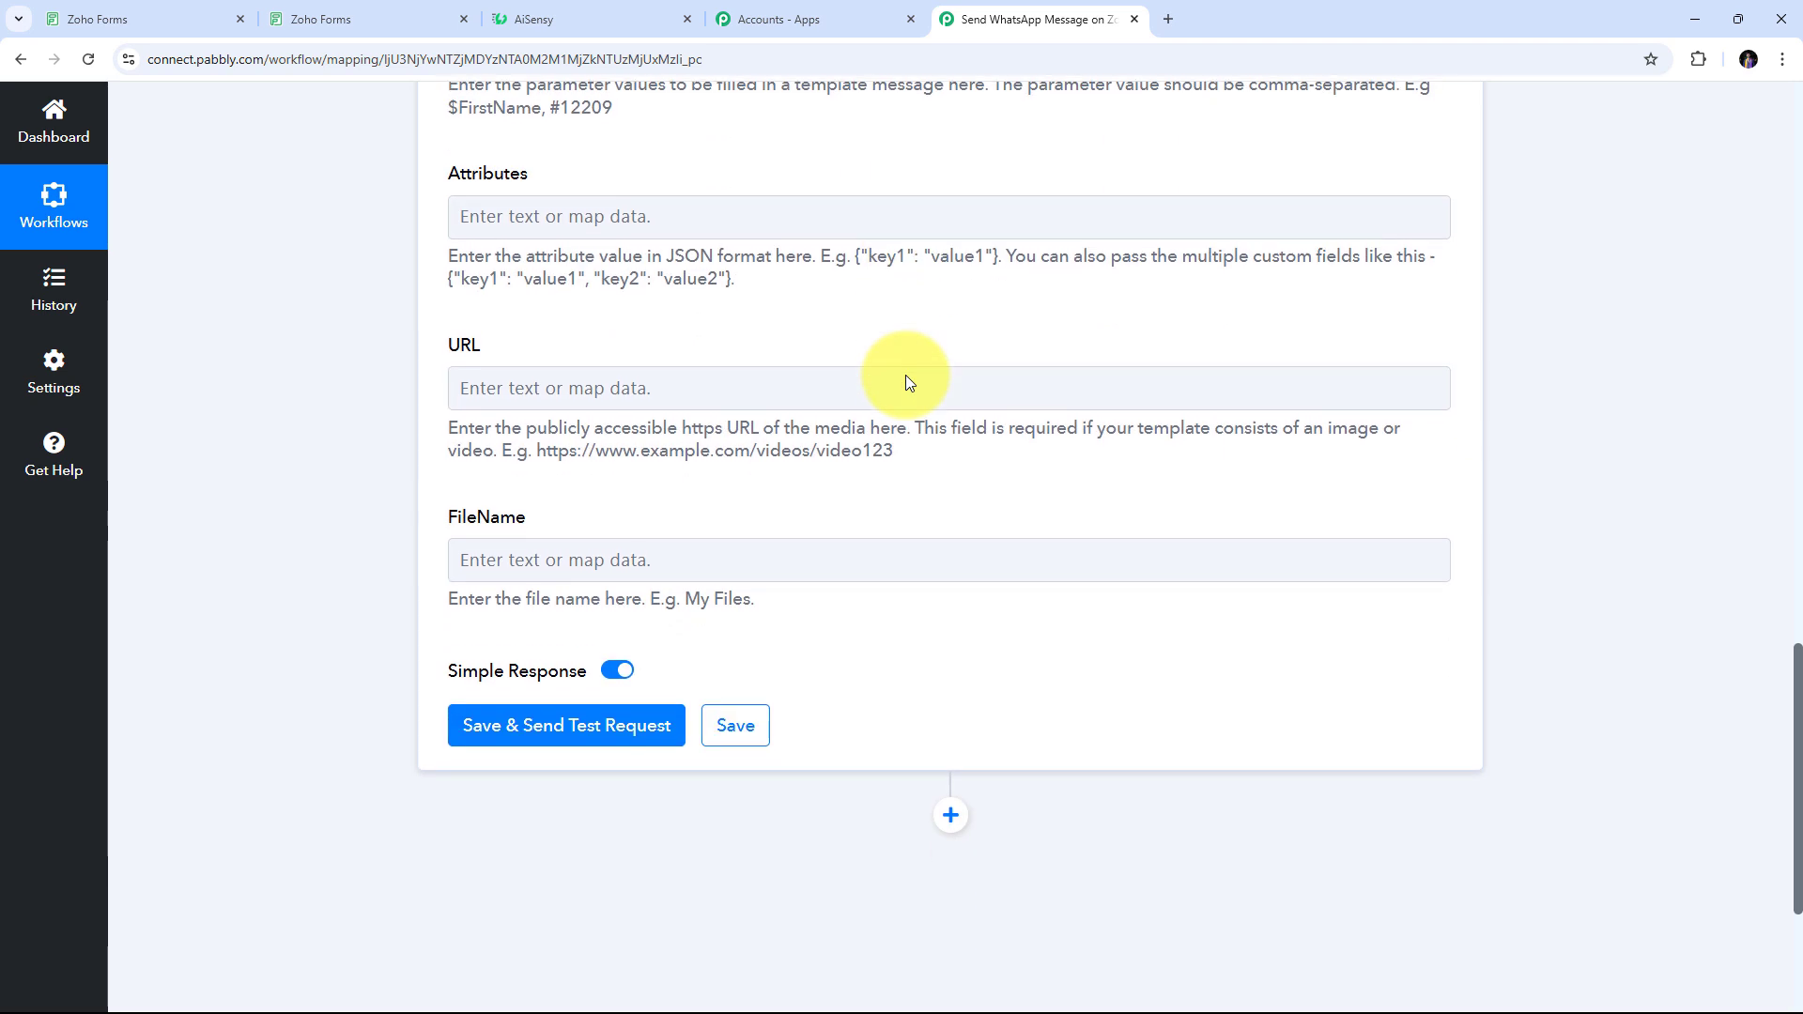
pyautogui.scroll(-1, 906, 374)
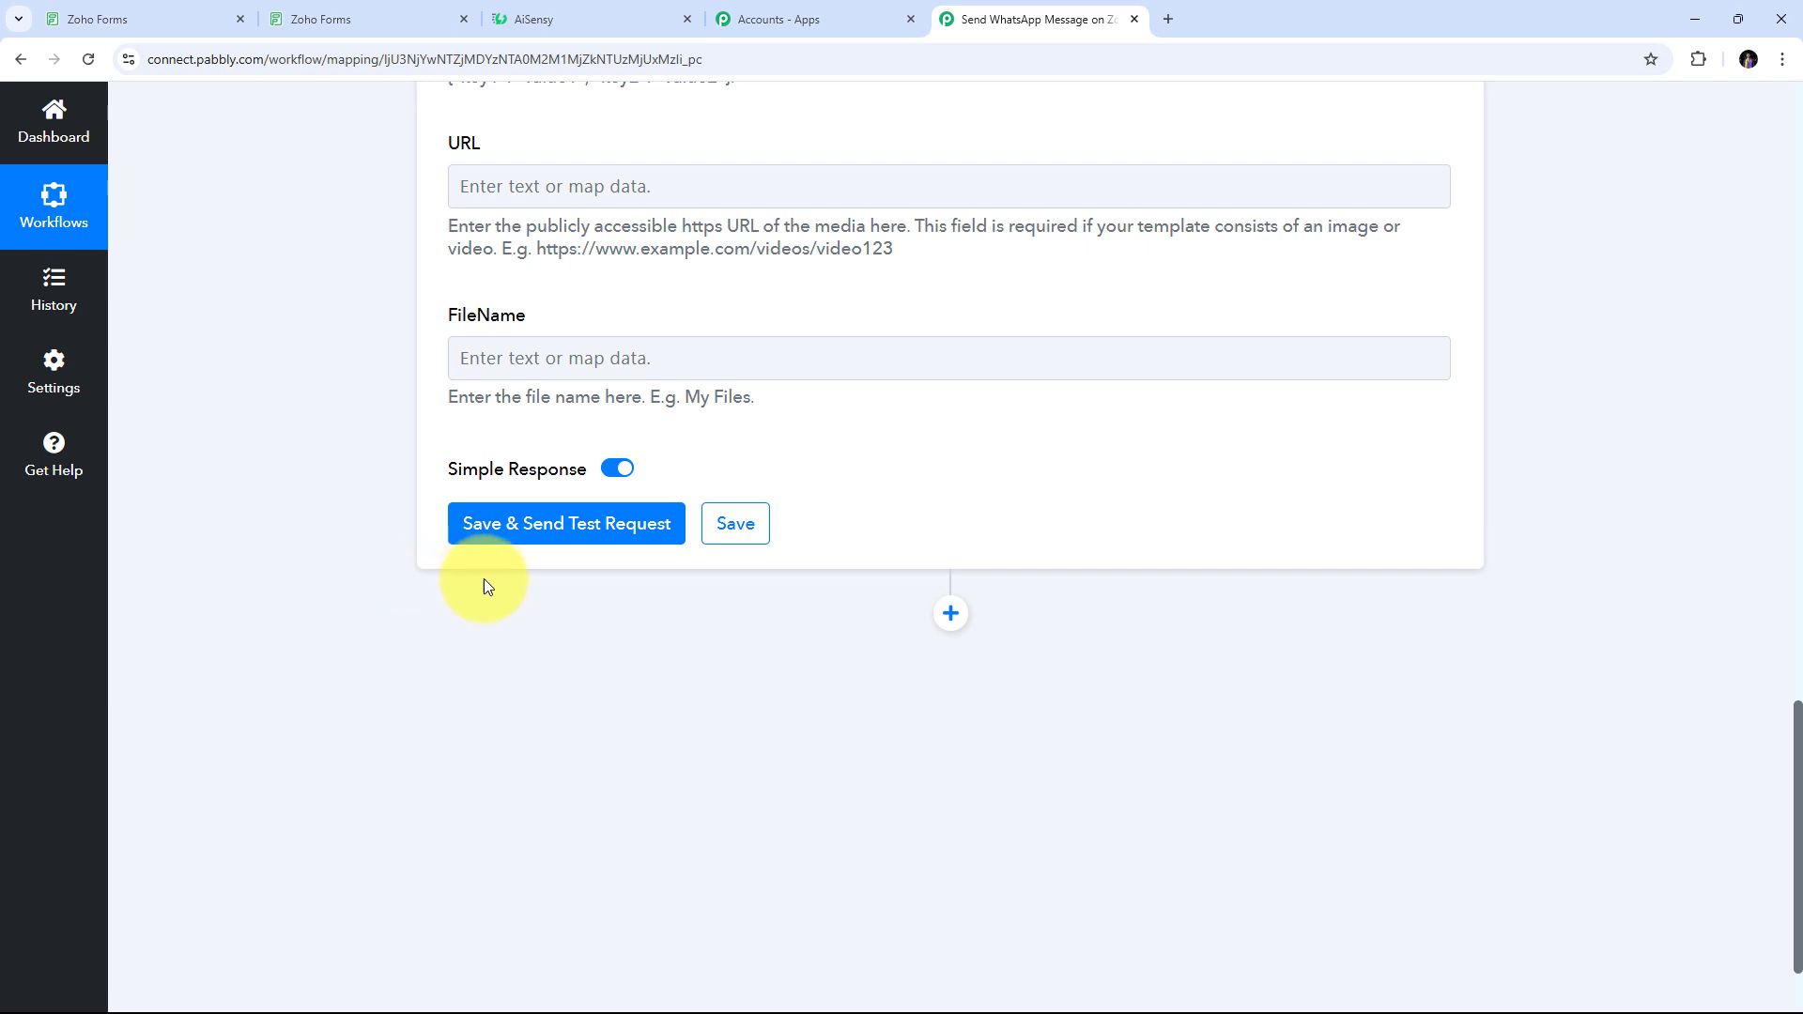
# Save the AiSensy action and send a test request, getting Success: true with a message ID
pyautogui.click(557, 532)
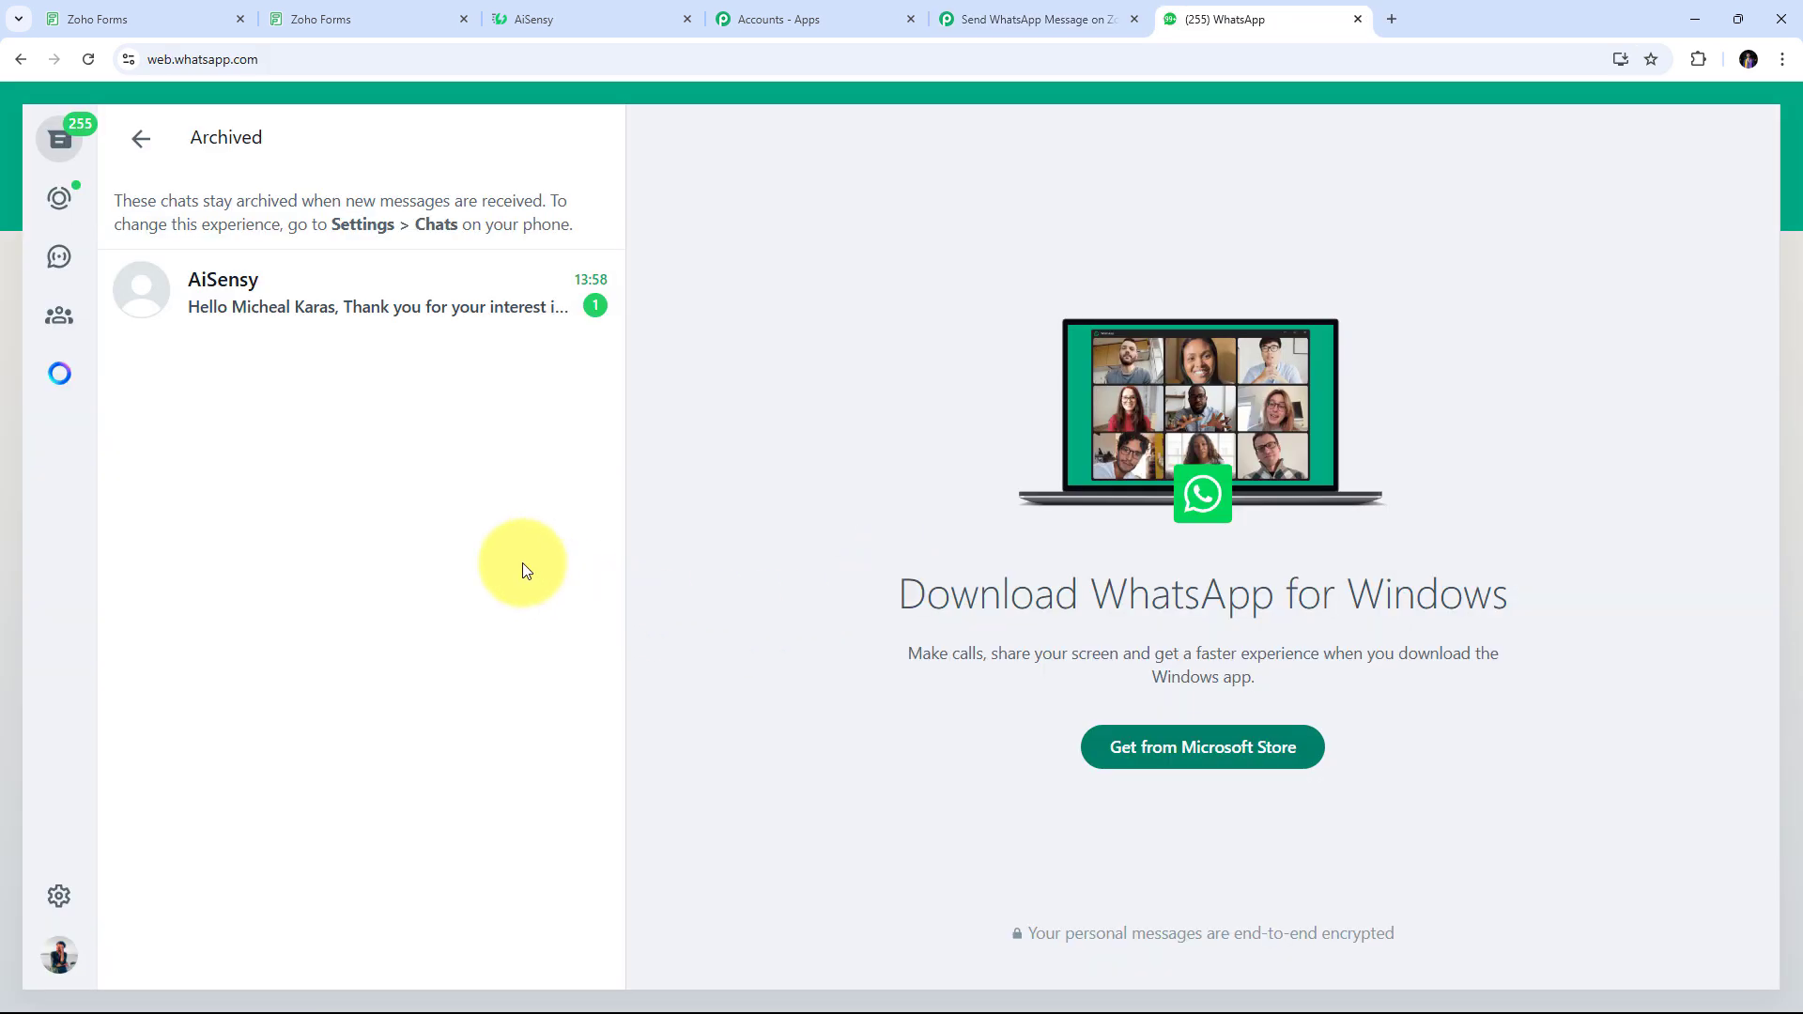
# Open the archived AiSensy chat to read the received property-inquiry greeting
pyautogui.click(414, 298)
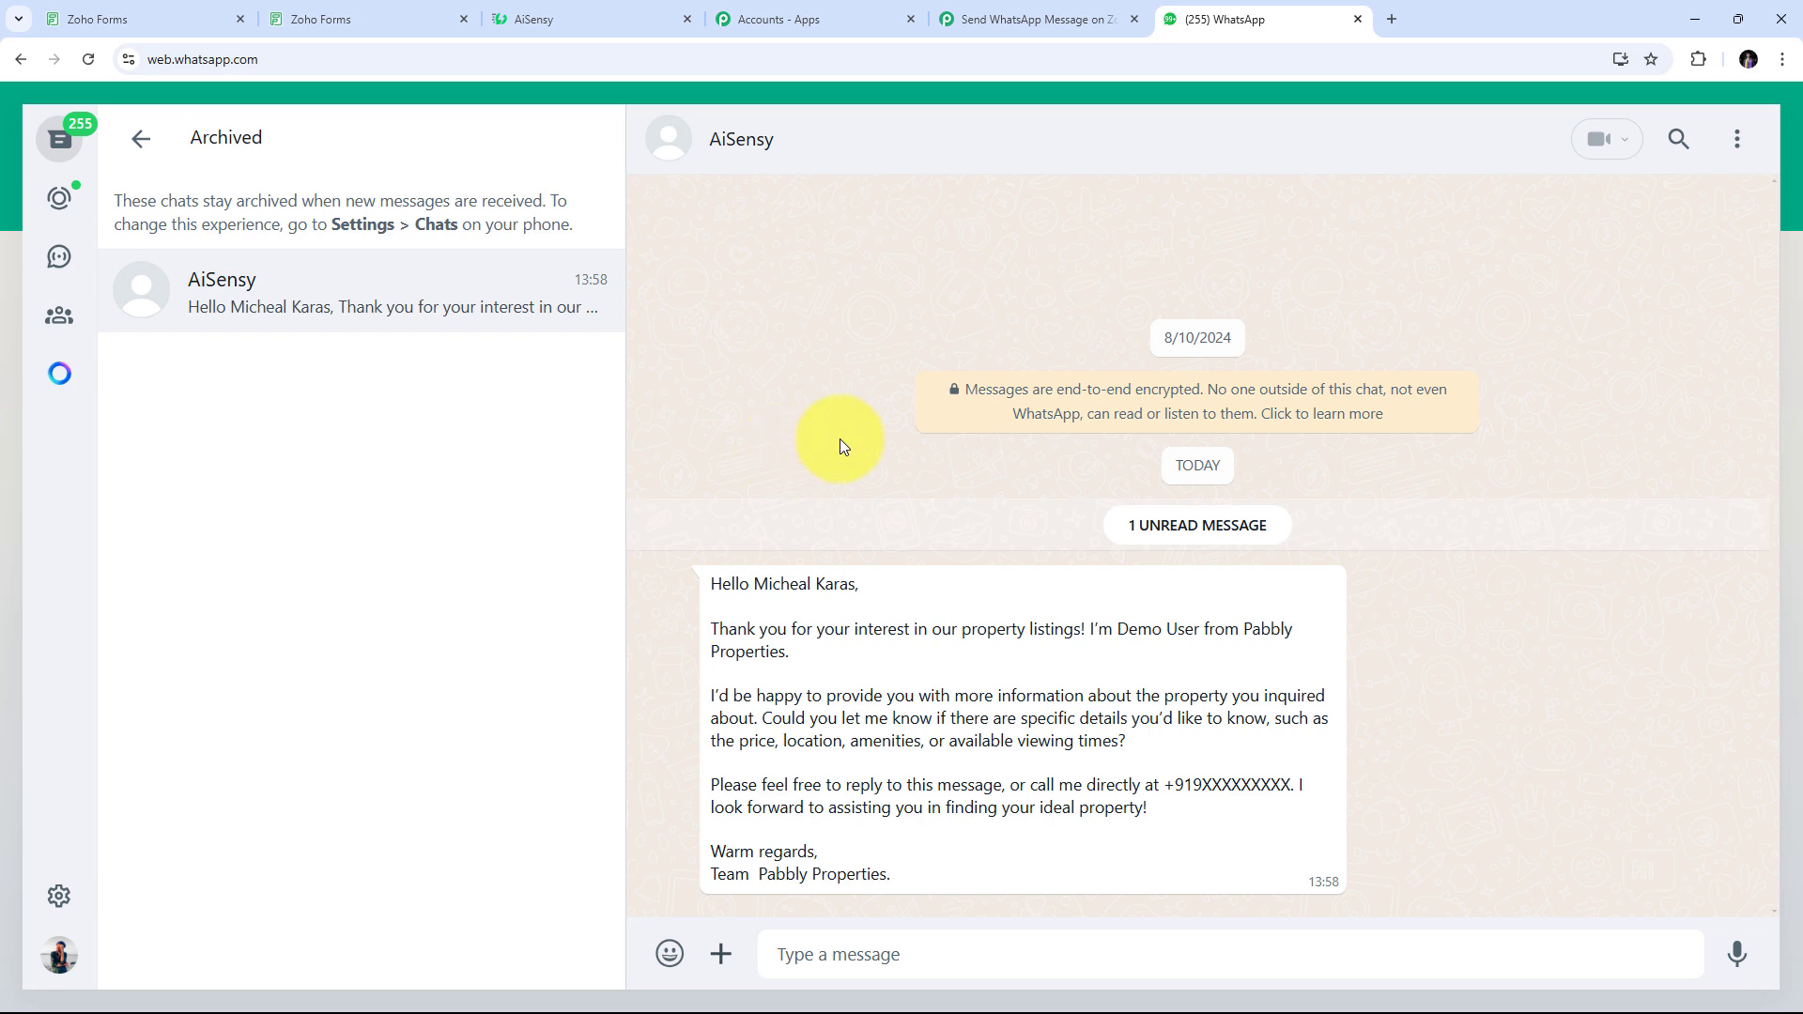
# Pass through the Zoho Forms and AiSensy tabs back to the top of the Pabbly Send WhatsApp Message workflow
pyautogui.click(324, 17)
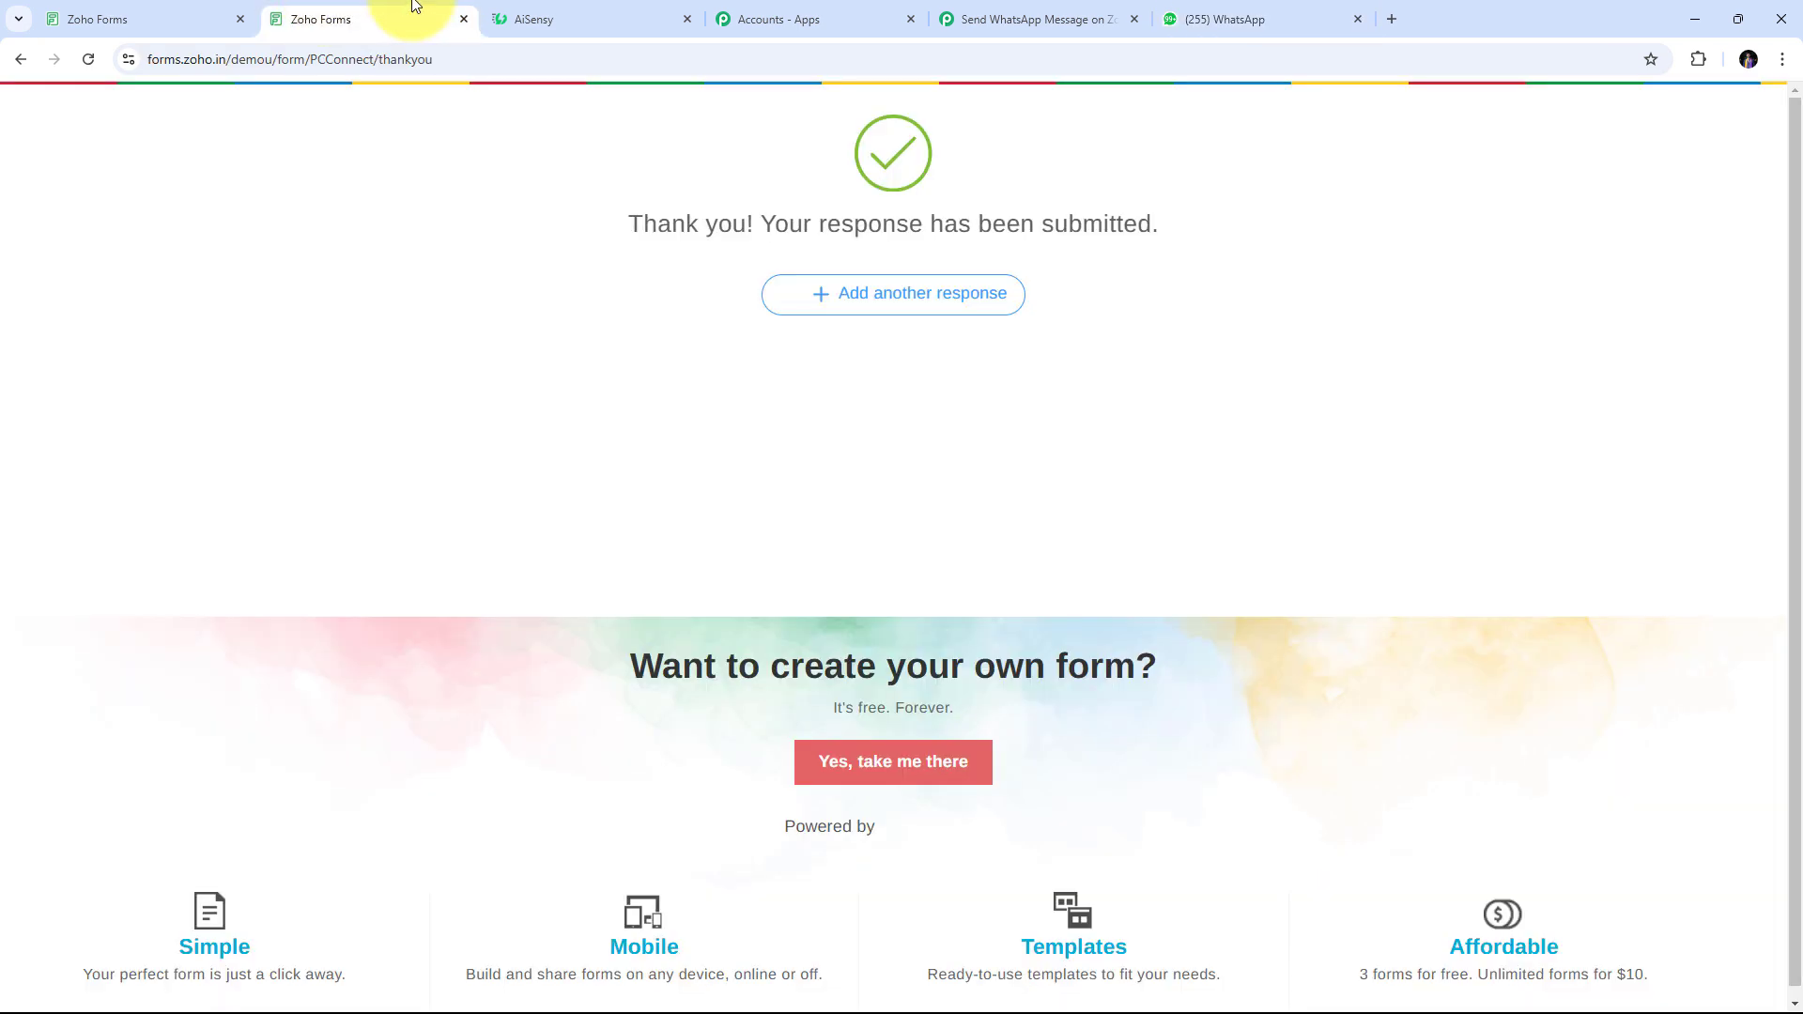
pyautogui.click(567, 9)
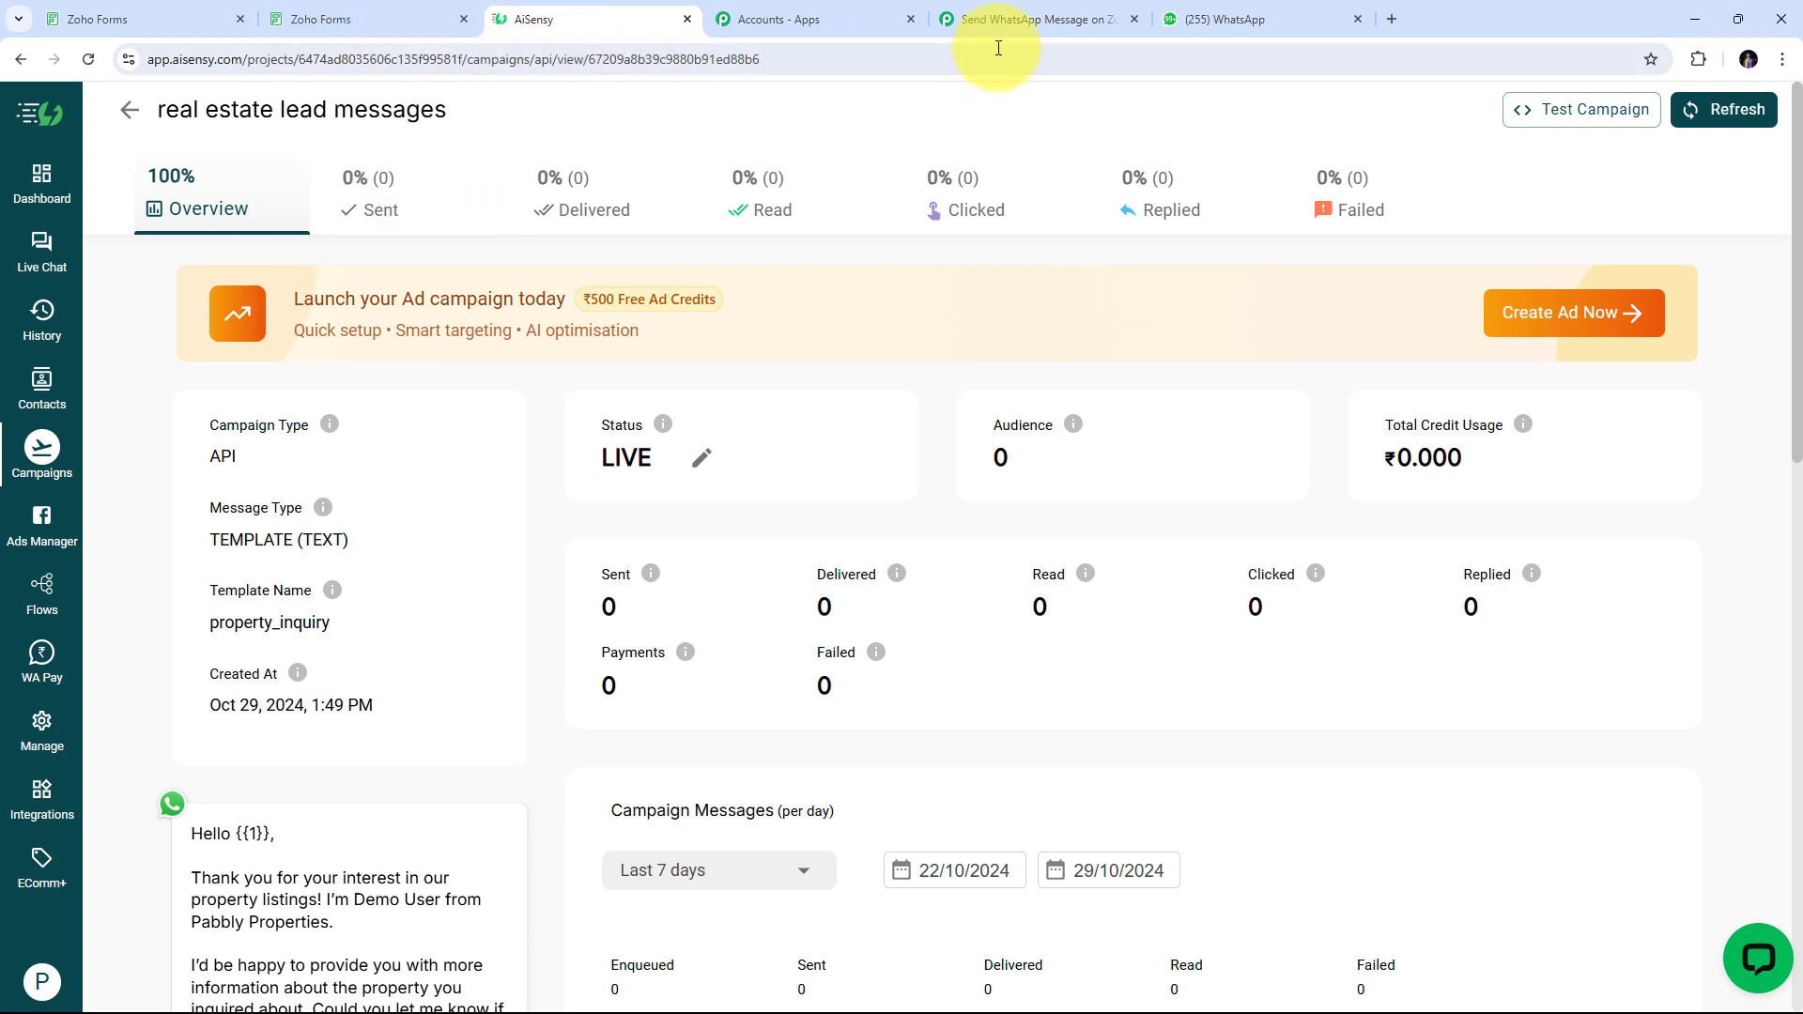
pyautogui.click(1045, 19)
pyautogui.scroll(15, 1197, 425)
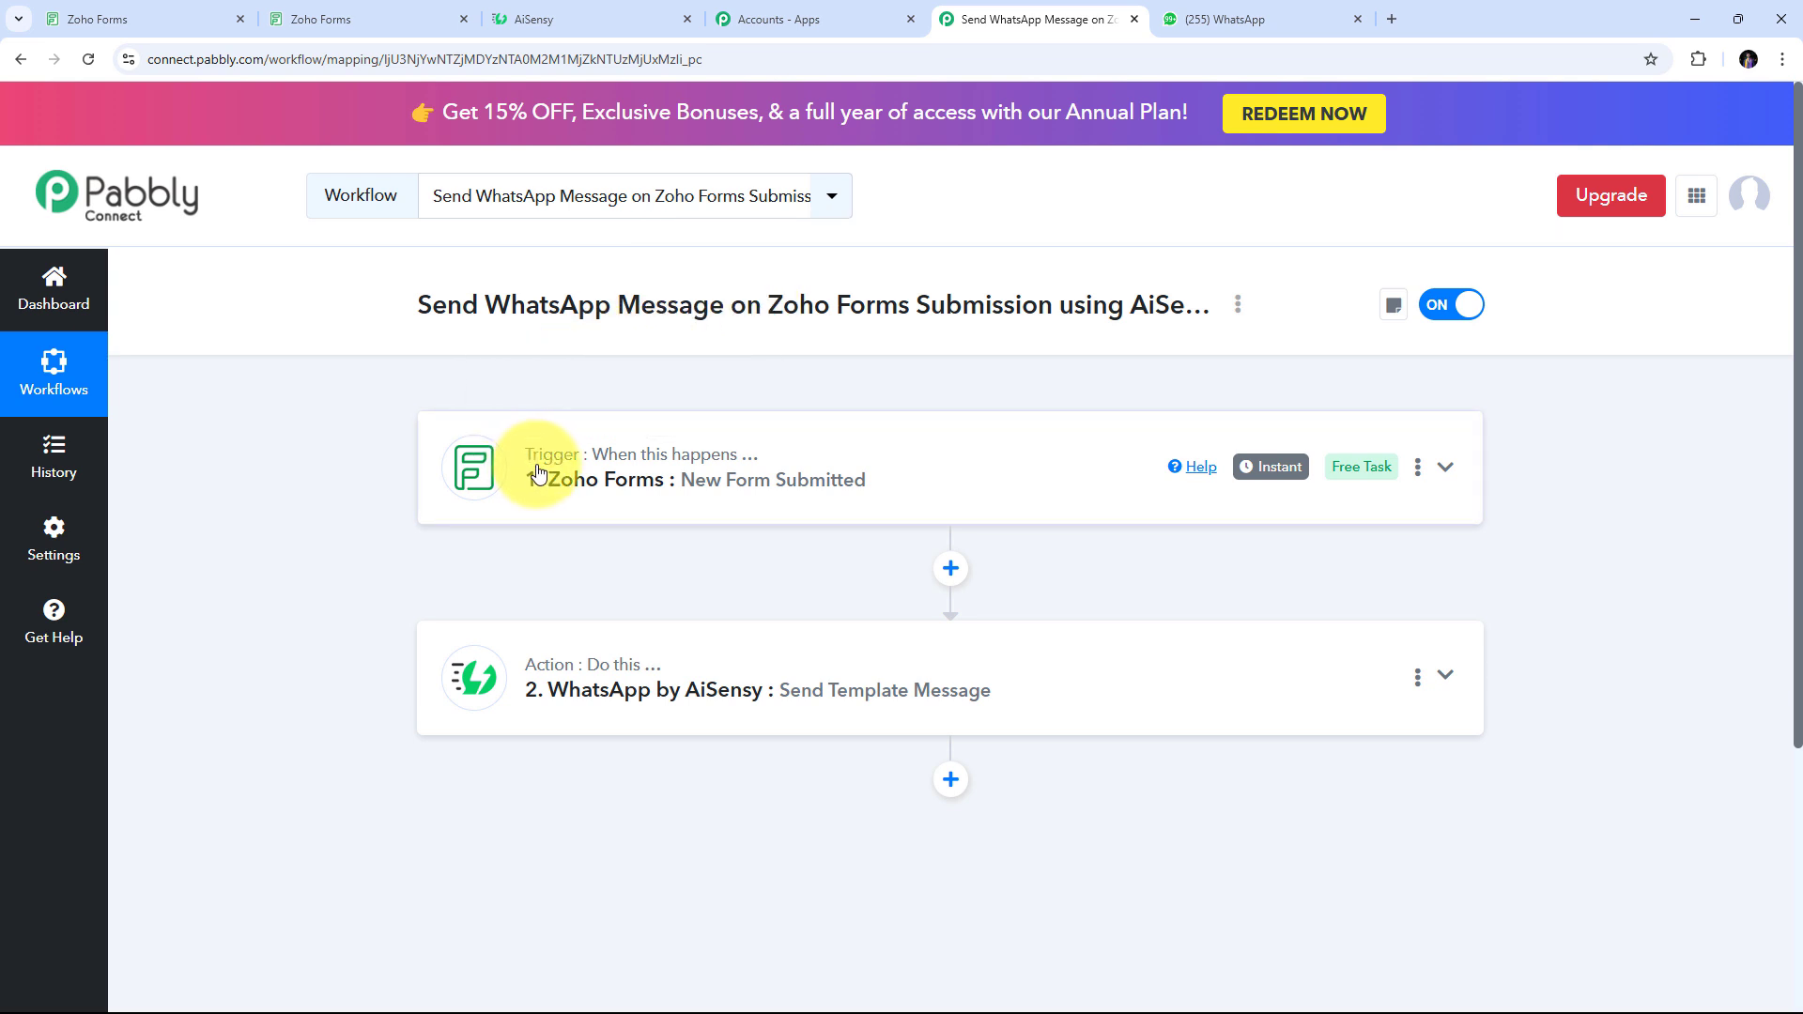
pyautogui.moveTo(561, 467)
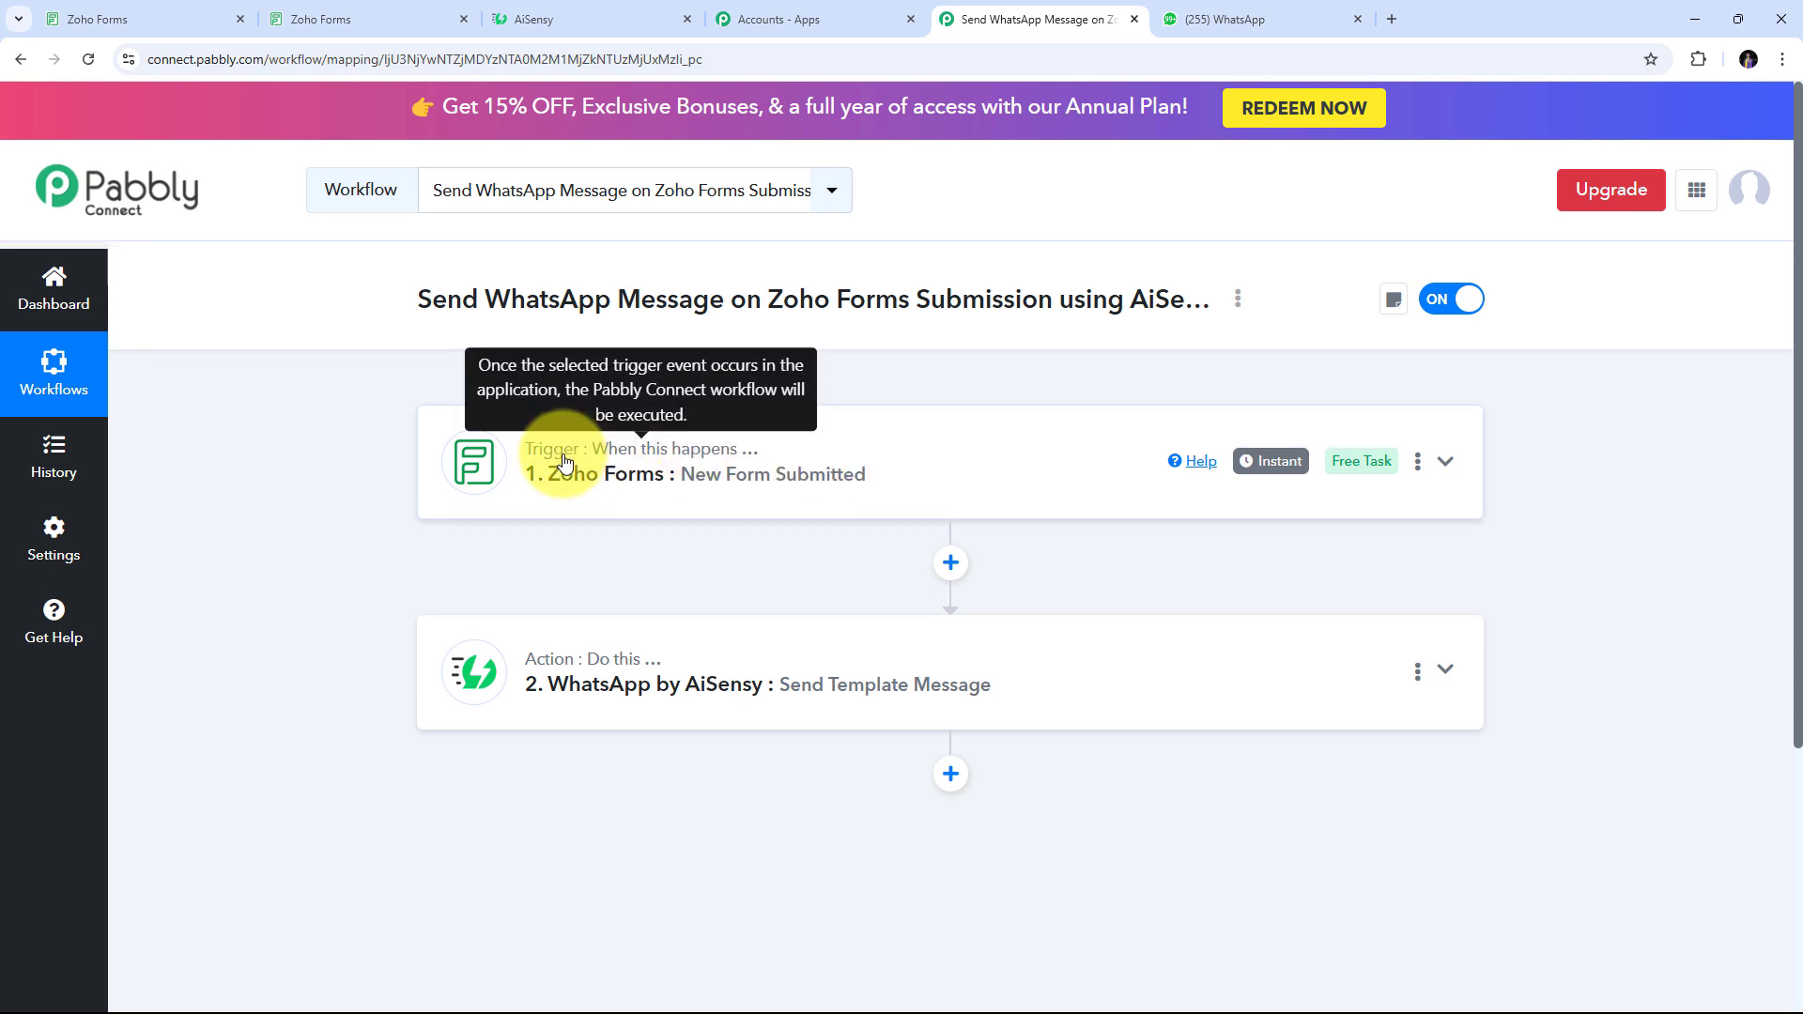
pyautogui.scroll(-1, 481, 488)
pyautogui.moveTo(621, 630)
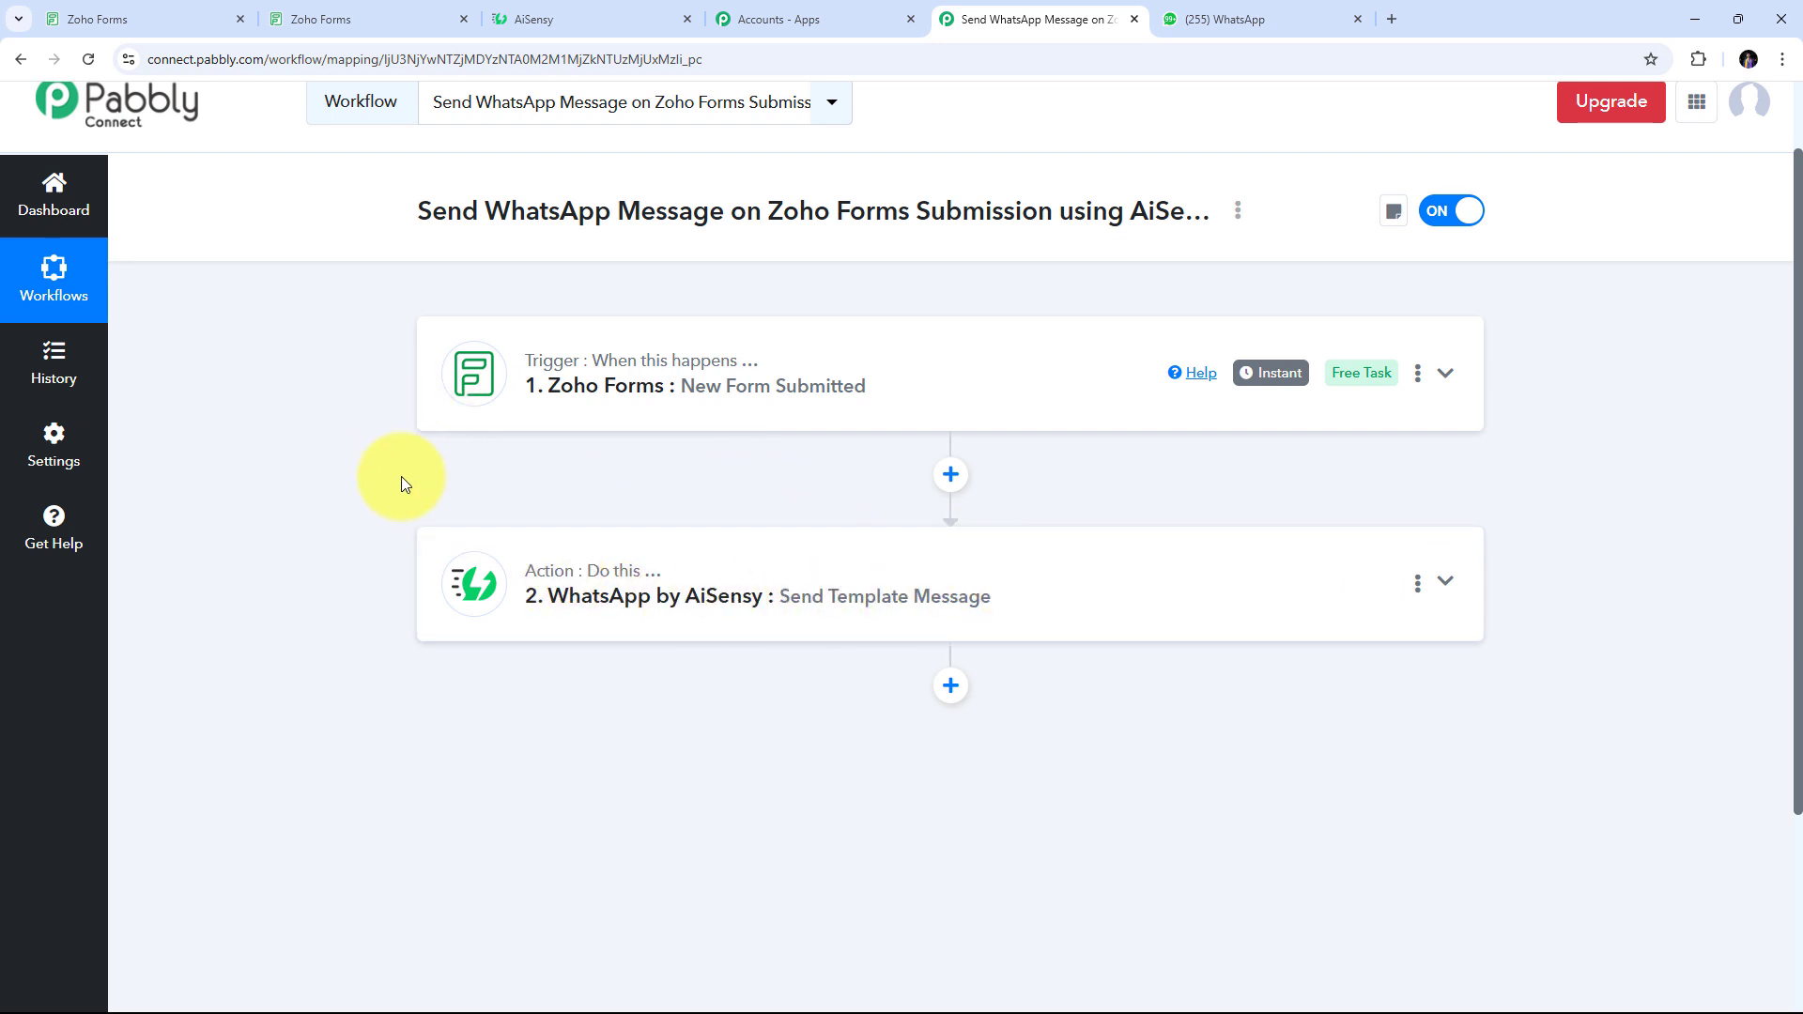
pyautogui.scroll(1, 403, 479)
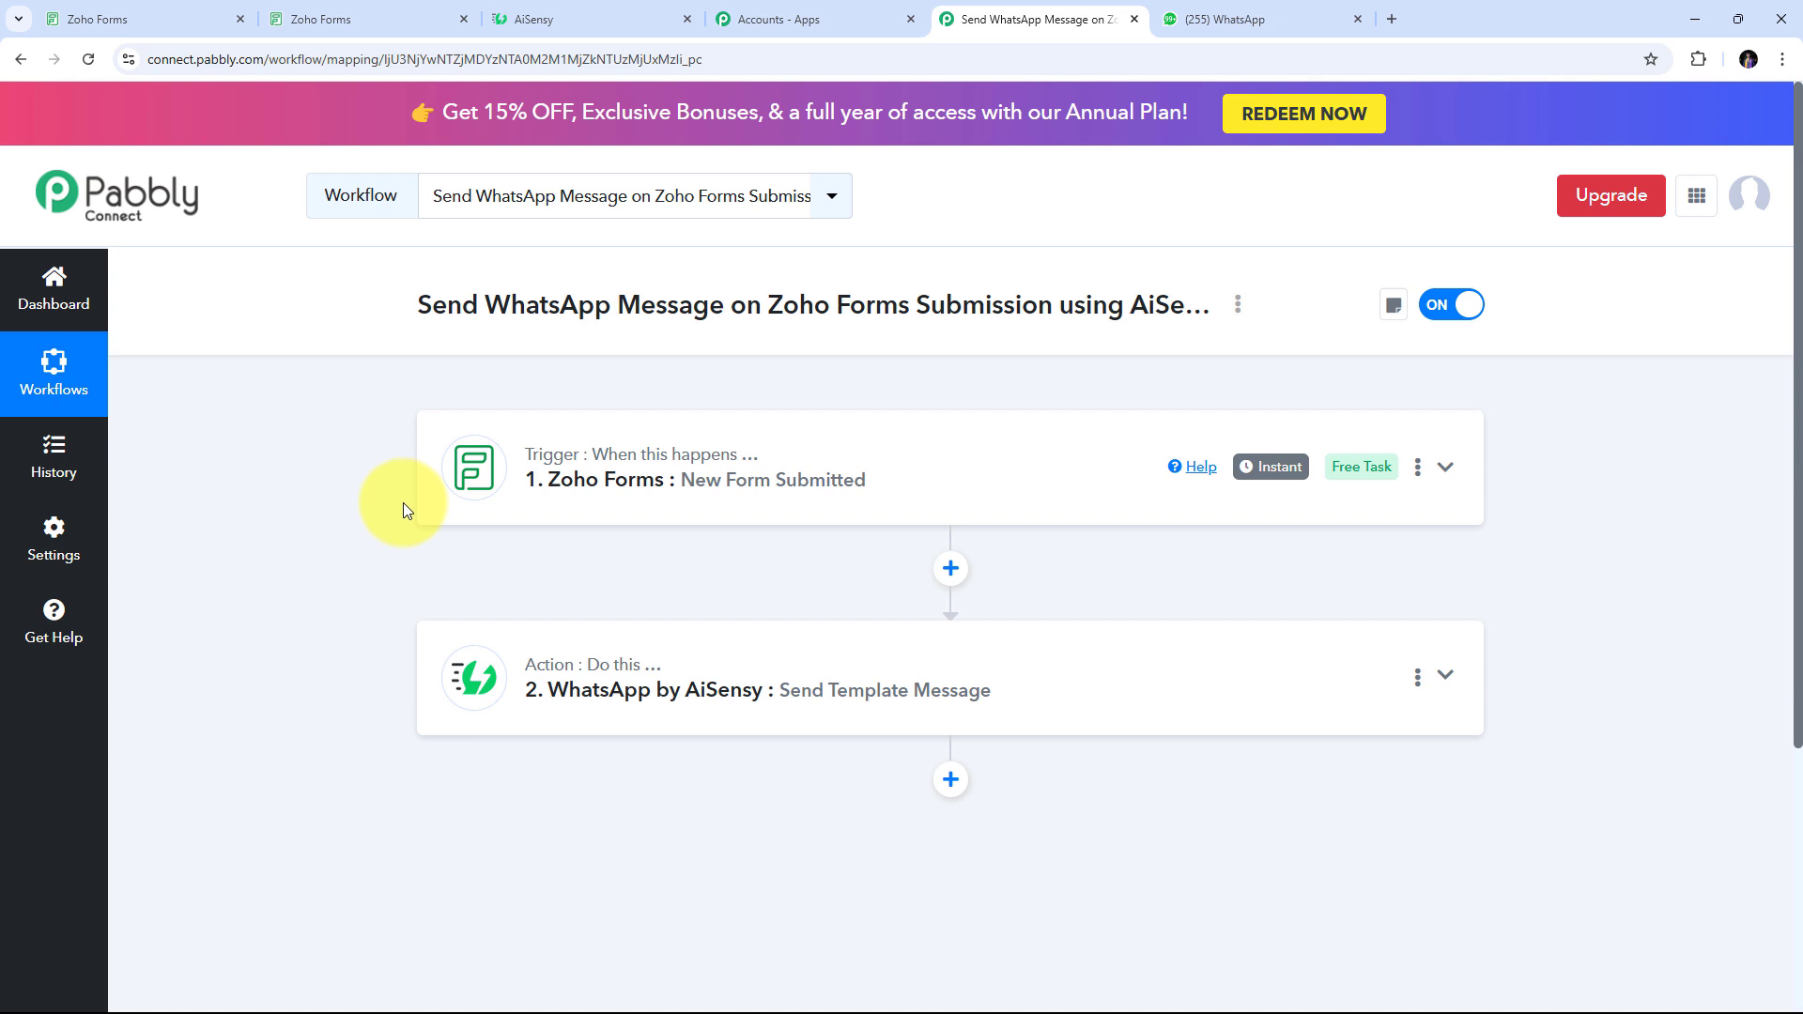